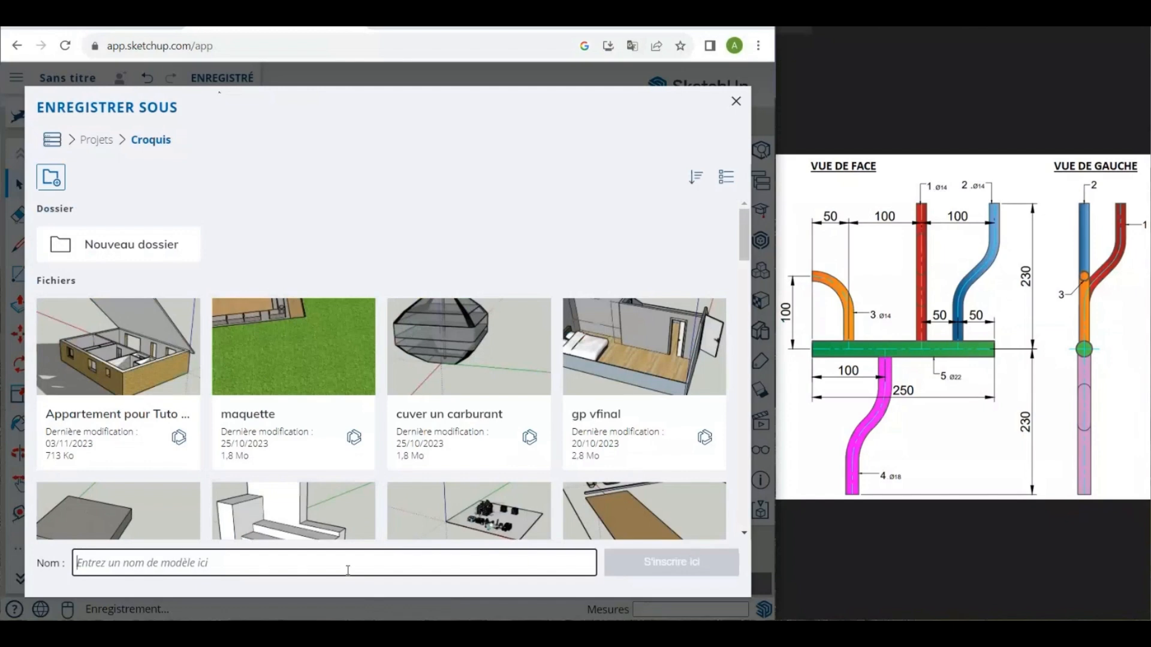
Step: Save the model as "Piece Tuto 4" in the Croquis folder
{"action": "type", "text": "Piece"}
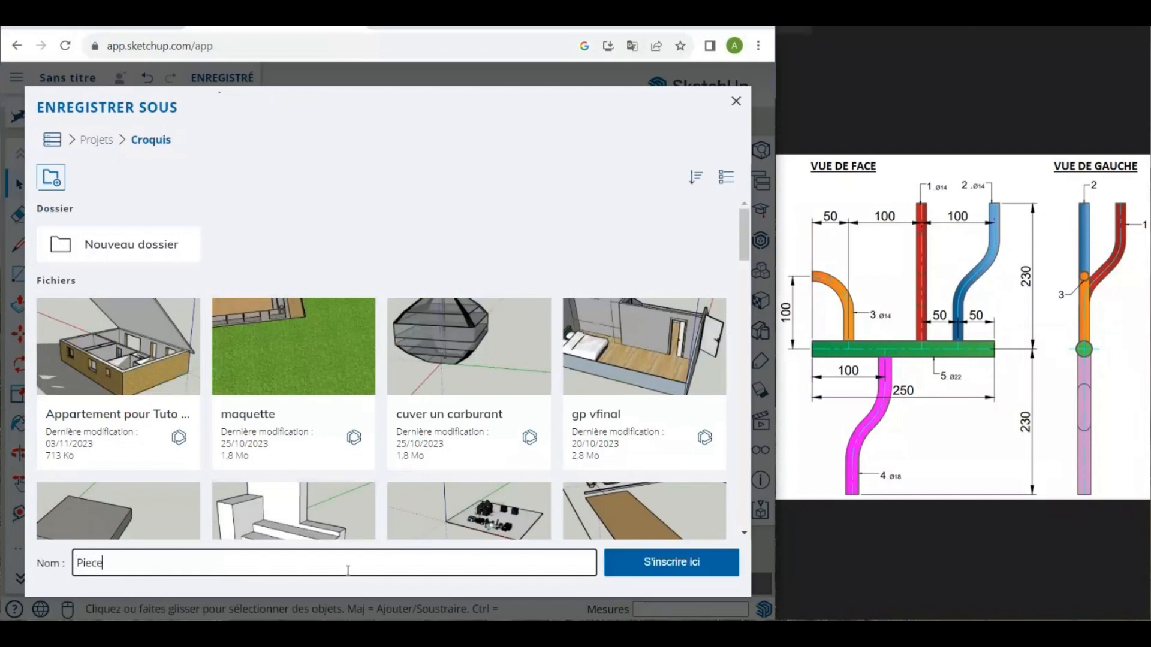
{"action": "type", "text": " Tuto 4"}
{"action": "left_click", "coordinate": [646, 570]}
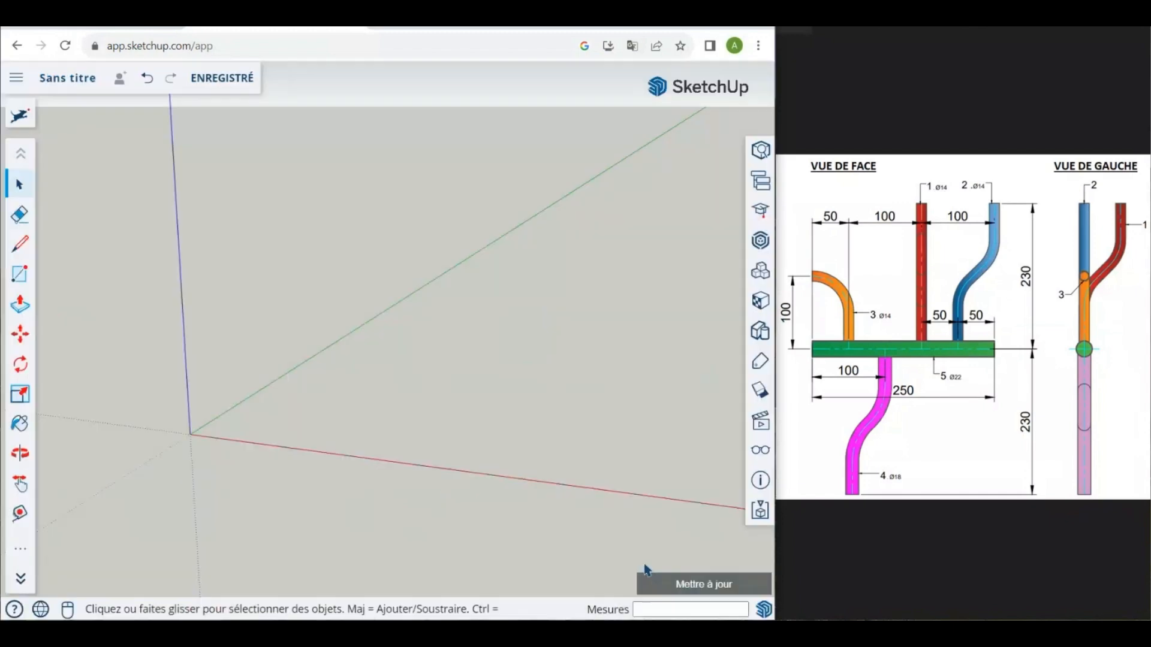
{"action": "scroll", "coordinate": [398, 313], "scroll_direction": "up", "scroll_amount": 1}
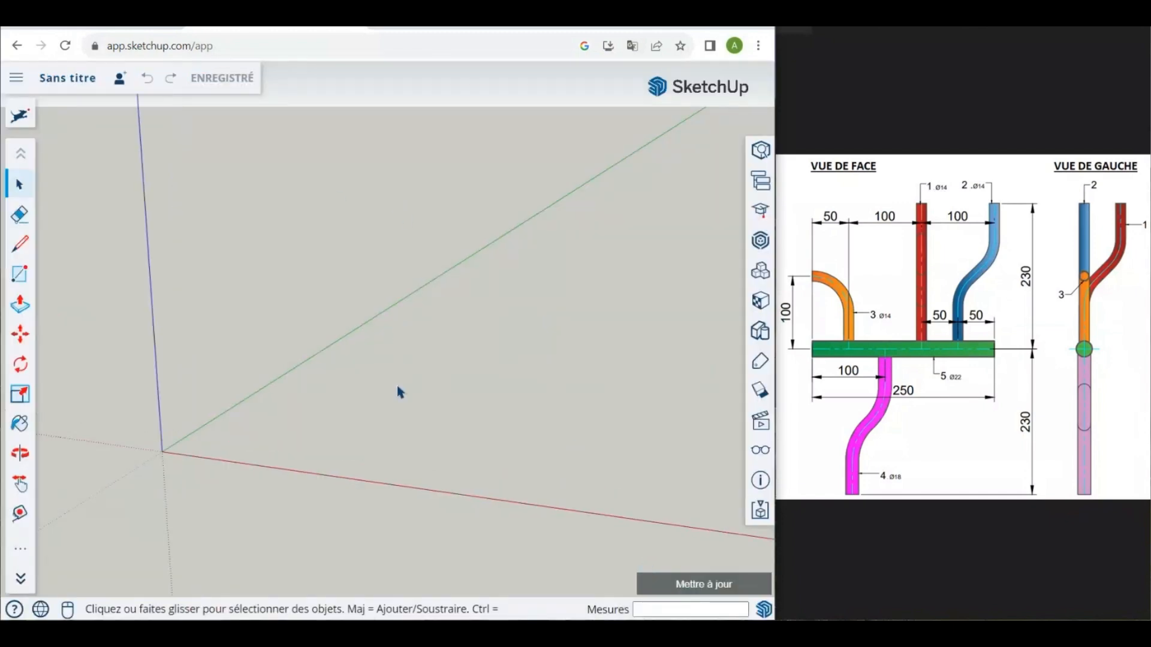
{"action": "scroll", "coordinate": [446, 385], "scroll_direction": "down", "scroll_amount": 1}
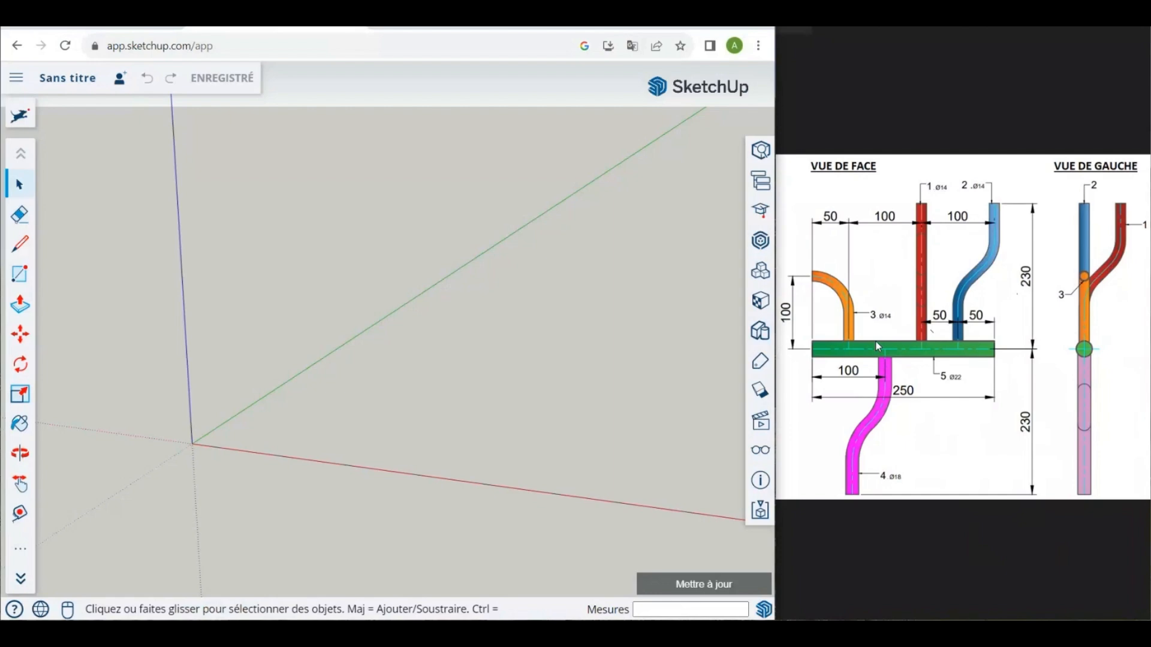
{"action": "mouse_move", "coordinate": [193, 521]}
{"action": "middle_mouse_down"}
{"action": "mouse_move", "coordinate": [211, 505]}
{"action": "mouse_move", "coordinate": [235, 507]}
{"action": "mouse_move", "coordinate": [202, 517]}
{"action": "mouse_move", "coordinate": [198, 506]}
{"action": "middle_mouse_up"}
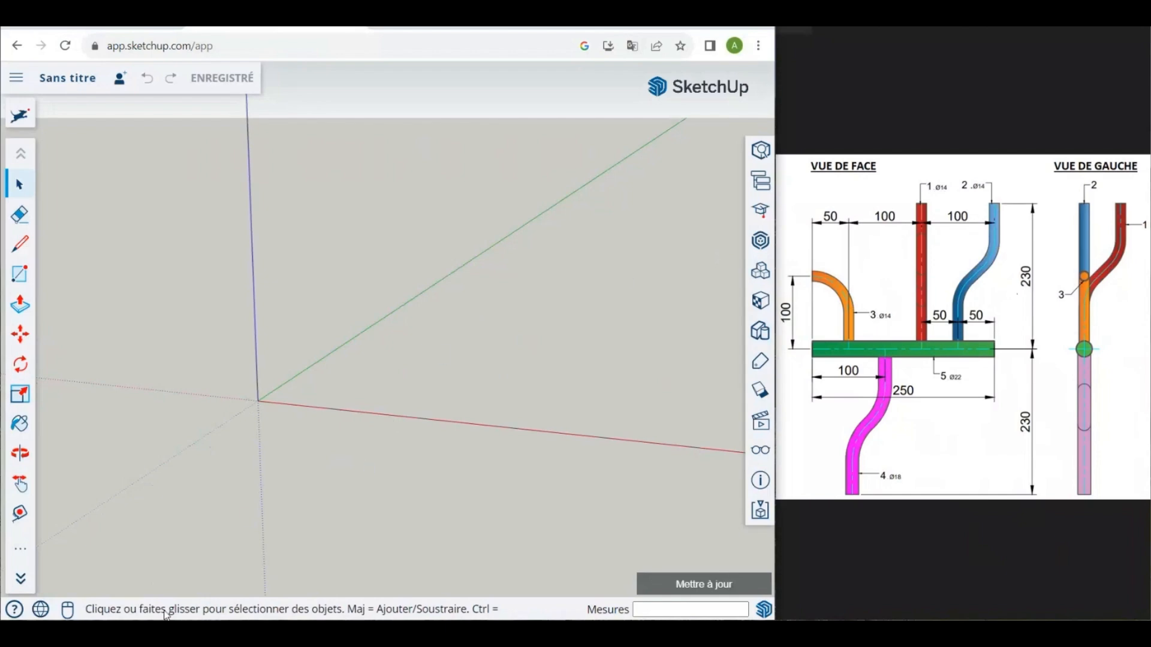
Step: Open the Calculatrice and Bloc-notes apps and place the blank note beside the calculator over the model
{"action": "key", "text": "super+s"}
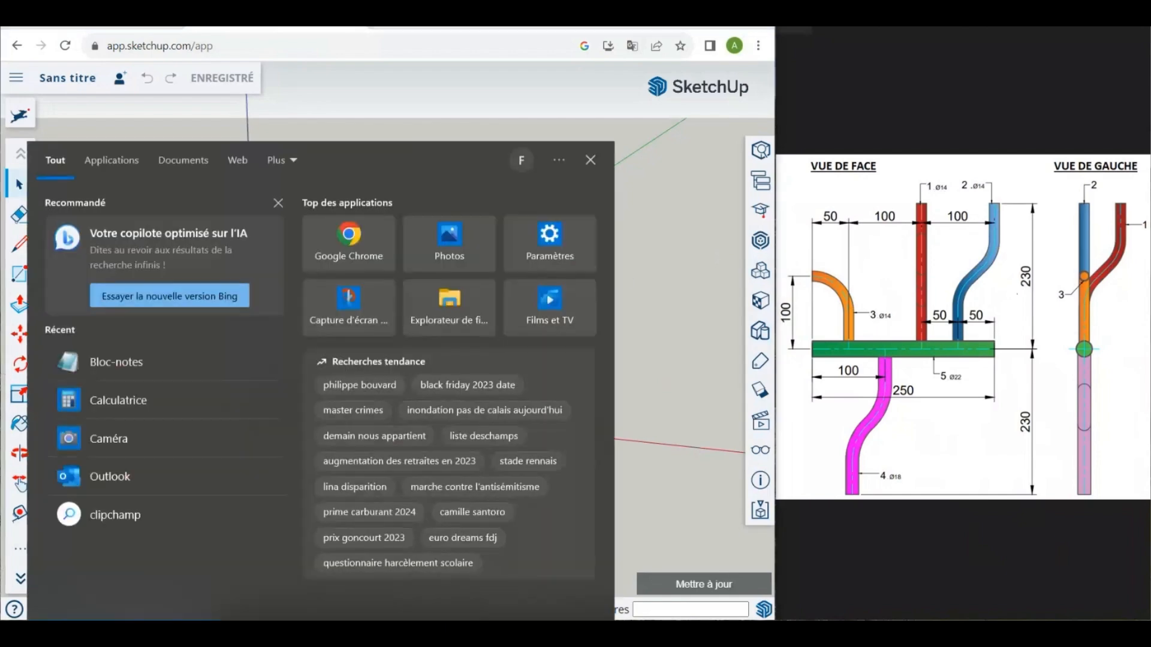
{"action": "type", "text": "ca"}
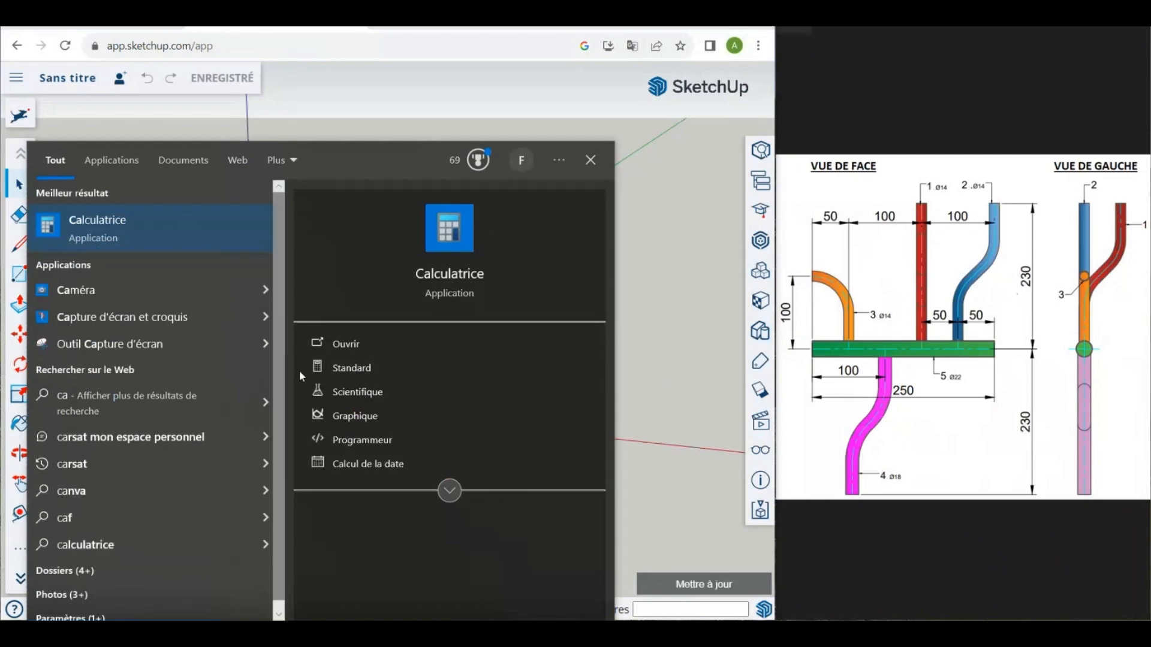
{"action": "left_click", "coordinate": [433, 280]}
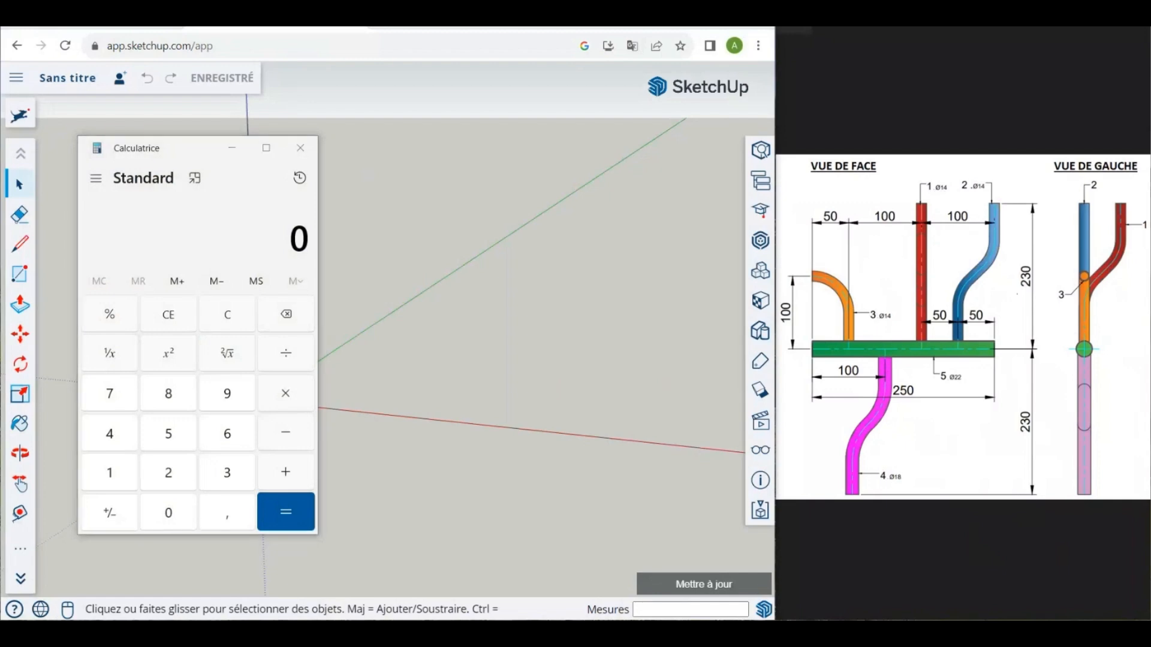
{"action": "key", "text": "super+s"}
{"action": "type", "text": "bloc"}
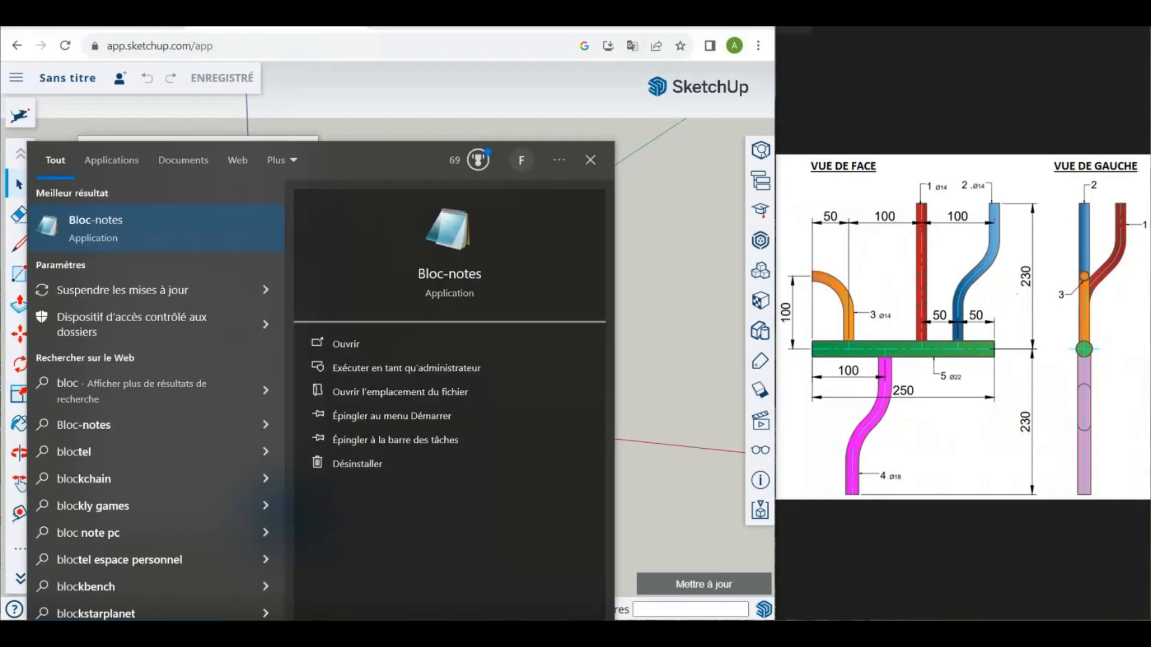
{"action": "left_click", "coordinate": [468, 280]}
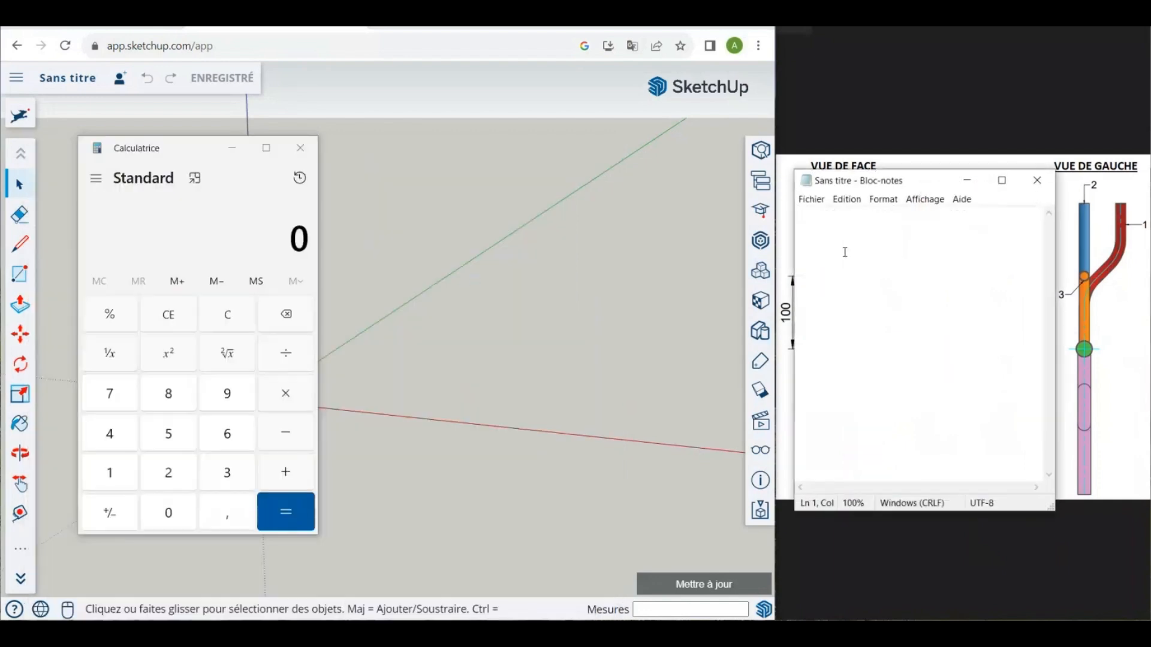
{"action": "mouse_move", "coordinate": [934, 182]}
{"action": "left_mouse_down"}
{"action": "mouse_move", "coordinate": [763, 227]}
{"action": "mouse_move", "coordinate": [604, 166]}
{"action": "mouse_move", "coordinate": [590, 142]}
{"action": "left_mouse_up"}
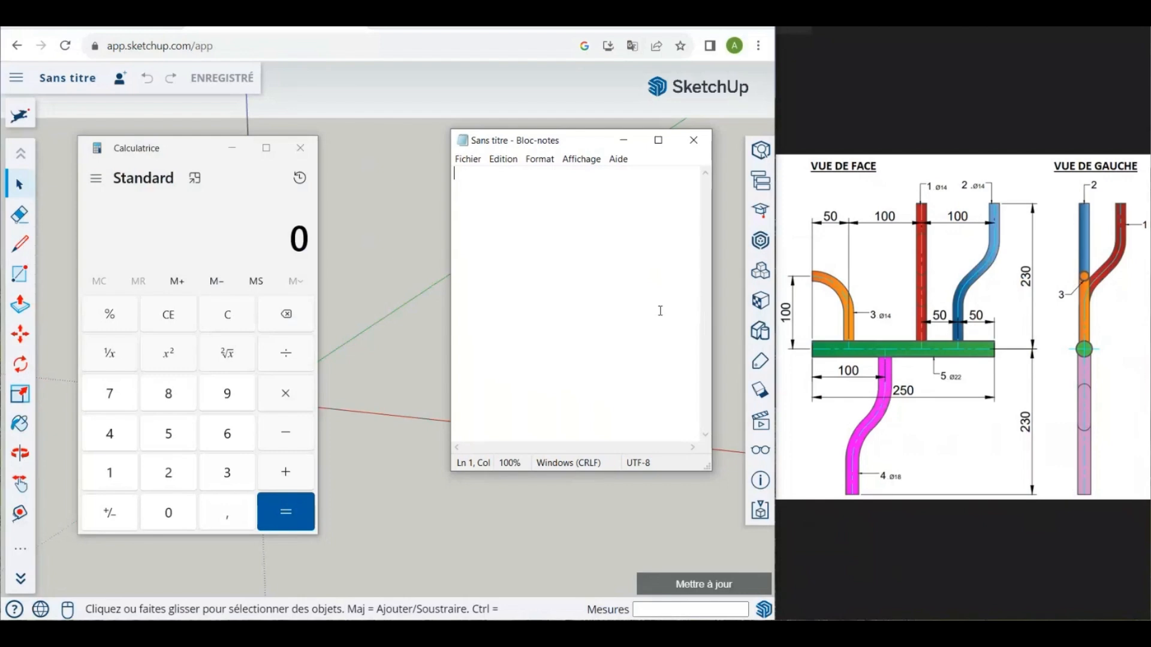
Step: Write the 90° bend radius rule "Rcintrage = 3 x diam. tube (ext) 90°" in the blank note
{"action": "type", "text": "Rcin"}
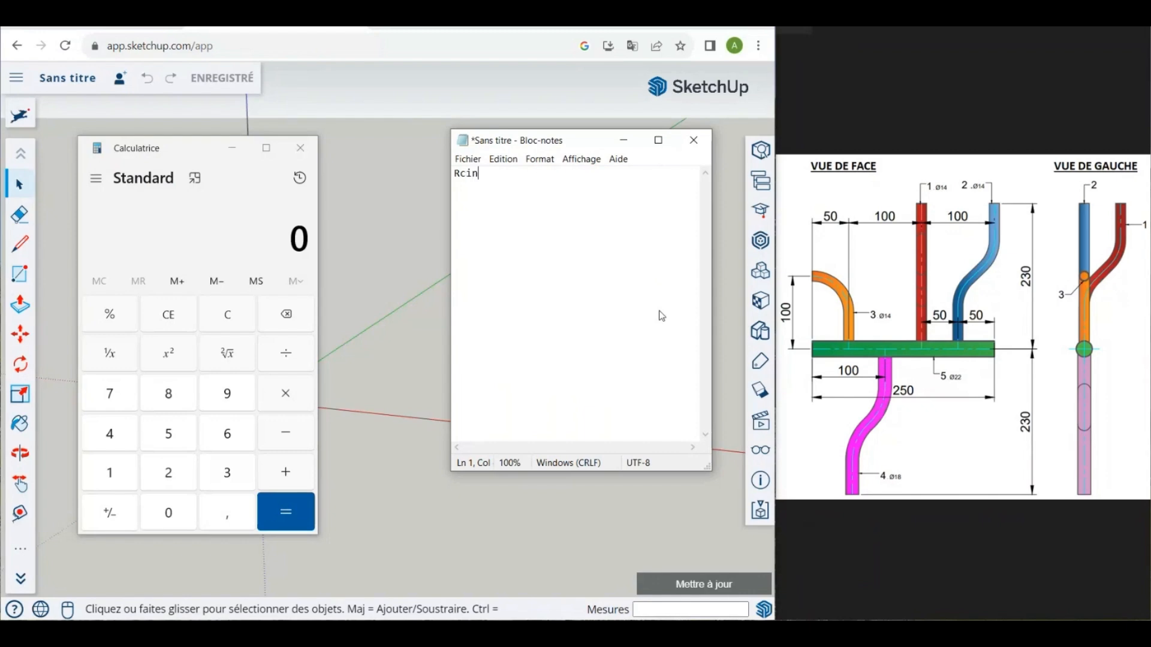
{"action": "type", "text": "trage = 3 x diam. tubr ex"}
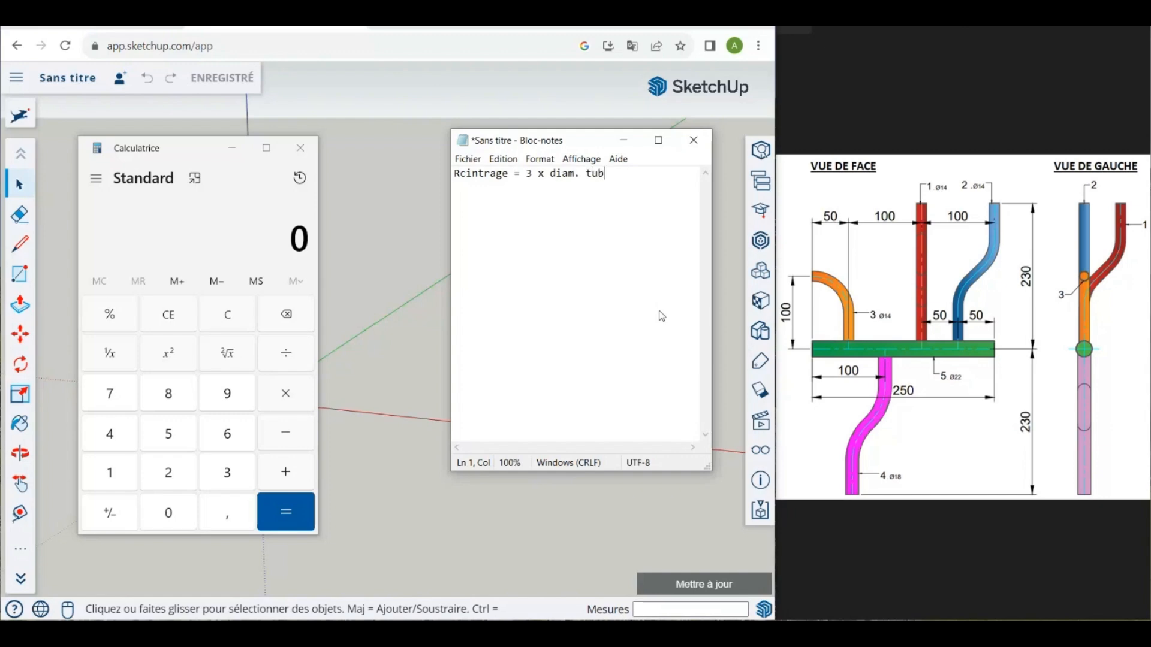
{"action": "key", "text": "BackSpace"}
{"action": "key", "text": "BackSpace"}
{"action": "key", "text": "BackSpace"}
{"action": "key", "text": "BackSpace"}
{"action": "type", "text": "e (ext)"}
{"action": "type", "text": "90"}
{"action": "type", "text": "°"}
Step: Add the 45° rule "Rcintrage = 6 x diam. tube (ext) 45°" on the second line, followed by a blank line
{"action": "type", "text": "Rcintr"}
{"action": "type", "text": "age = "}
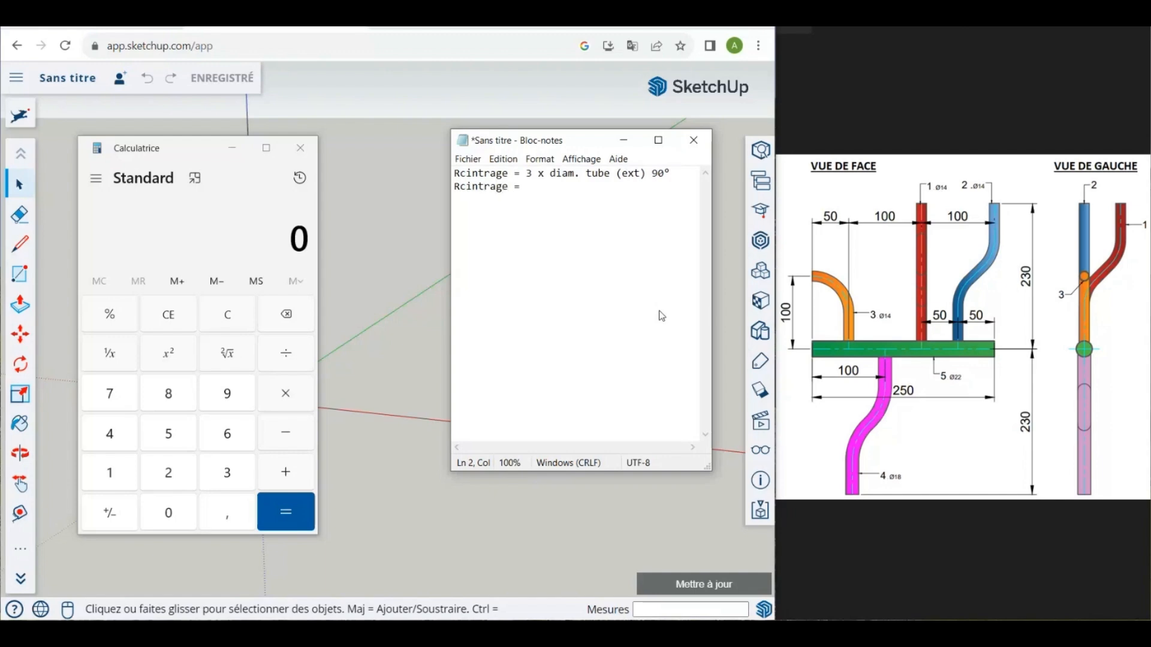
{"action": "type", "text": "6 x diam. tube (ext) 45"}
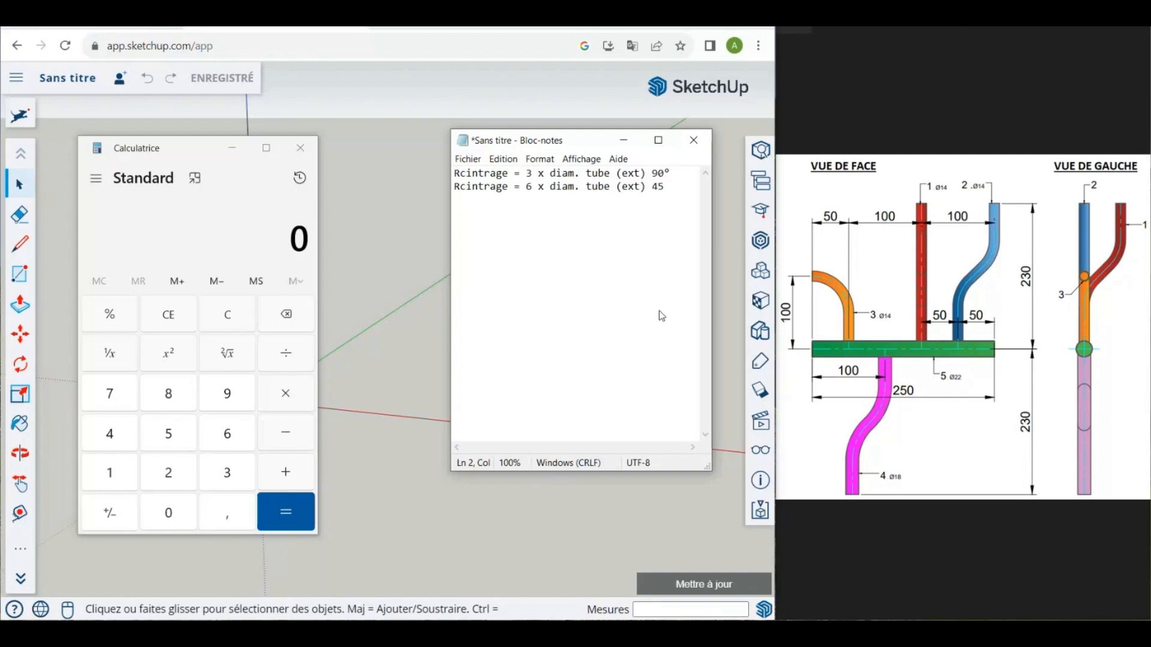
{"action": "type", "text": "°"}
{"action": "key", "text": "Return"}
{"action": "key", "text": "Return"}
Step: Begin the first radius calculation in the note with "Rc diam. 14 à 90° = 3x14 ="
{"action": "type", "text": "Rc diam"}
{"action": "key", "text": "BackSpace"}
{"action": "key", "text": "BackSpace"}
{"action": "type", "text": "am. 14 à 90 °"}
{"action": "key", "text": "BackSpace"}
{"action": "key", "text": "BackSpace"}
{"action": "type", "text": "° = 3x"}
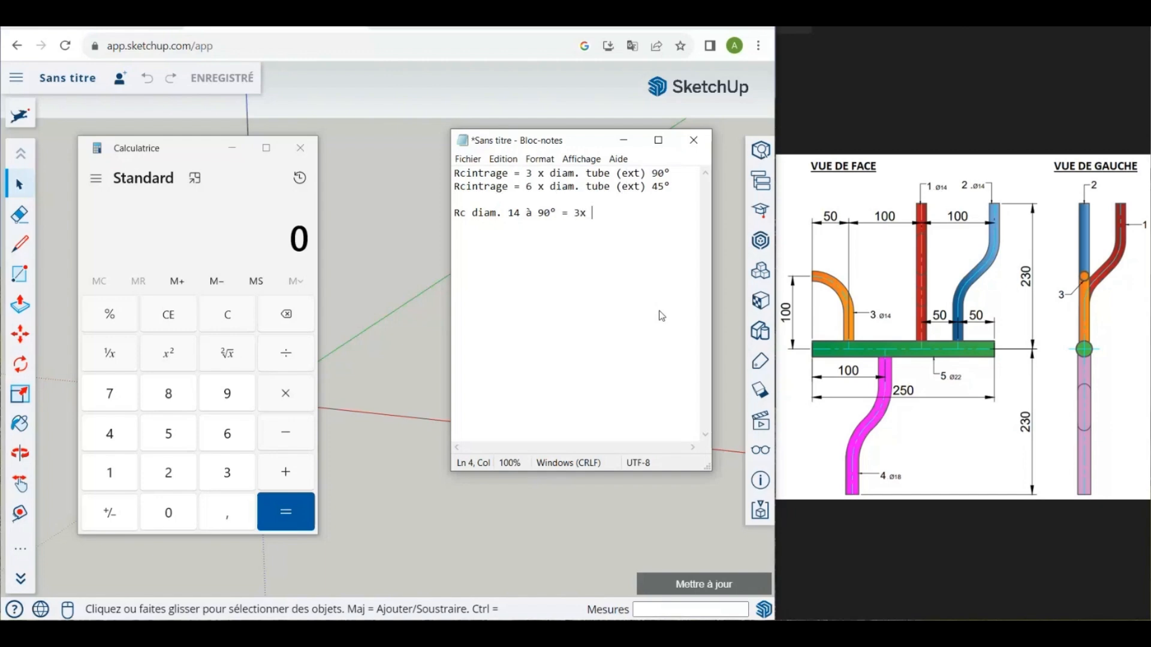
{"action": "key", "text": "BackSpace"}
{"action": "type", "text": "14 ="}
Step: Calculate 3 × 14 in the calculator and add the result "42mm" to the 90° line in the note
{"action": "left_click", "coordinate": [256, 233]}
{"action": "type", "text": "3*14"}
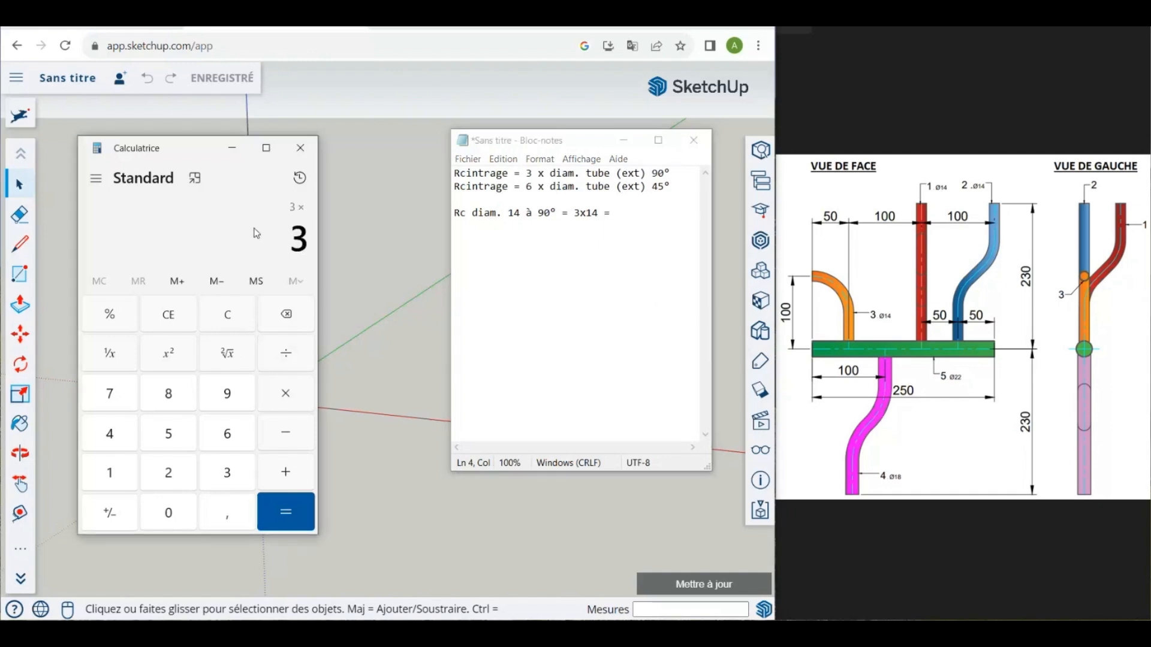
{"action": "key", "text": "Return"}
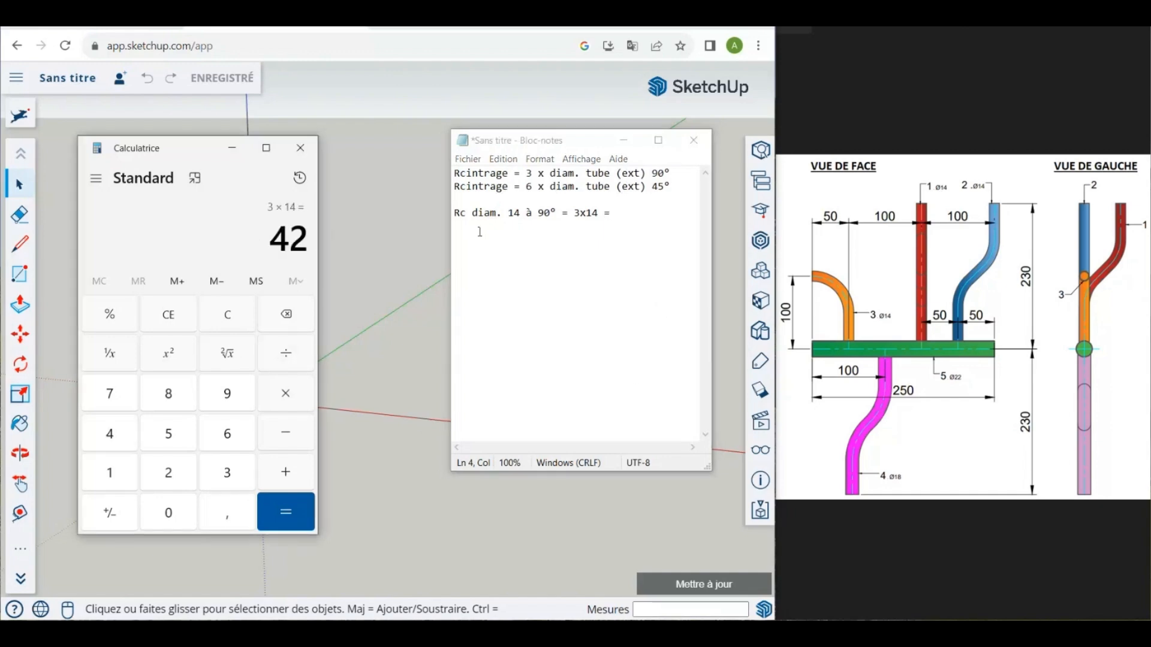
{"action": "left_click", "coordinate": [624, 216]}
{"action": "type", "text": "42mm"}
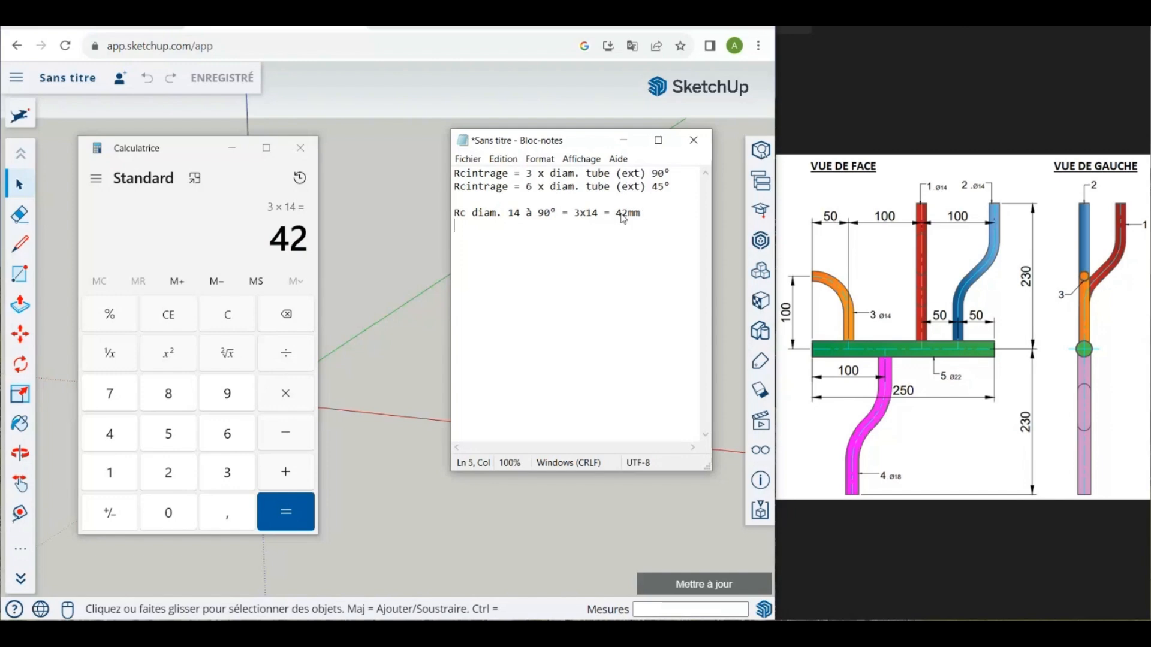
Step: Add the line "Rc diam. 14 à 45° = 6x14 = 84mm" to the note, computing the result as 42 × 2 in the calculator
{"action": "type", "text": "Rc diam. 14 ) 45° = 6x14 "}
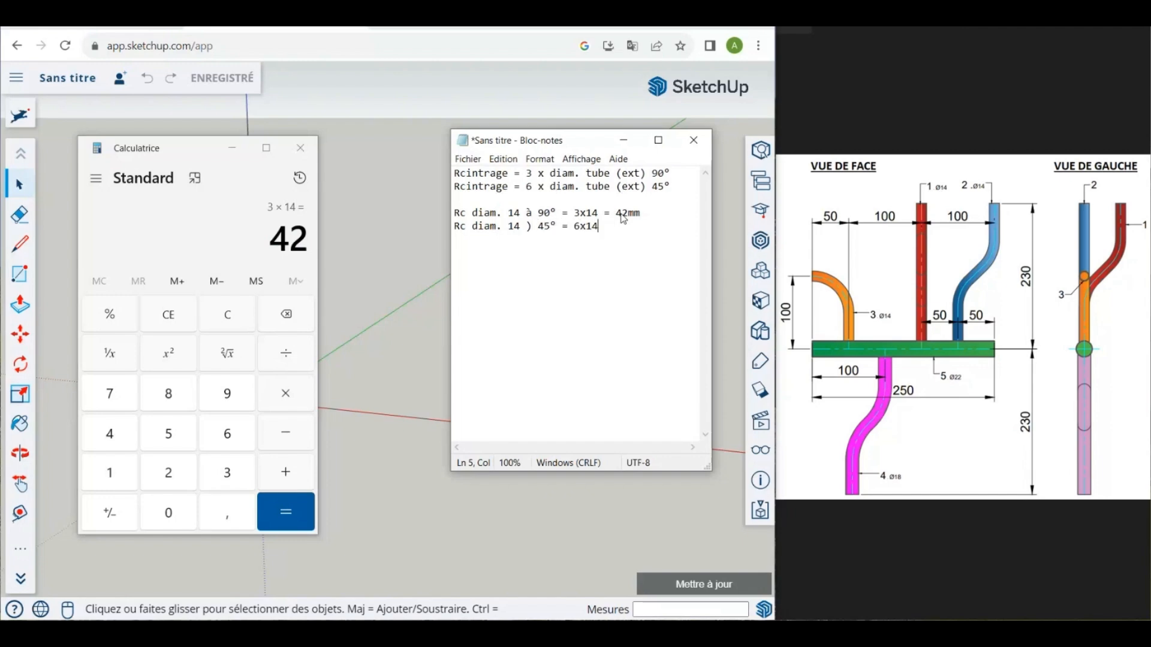
{"action": "type", "text": "="}
{"action": "left_click", "coordinate": [181, 229]}
{"action": "left_click", "coordinate": [282, 390]}
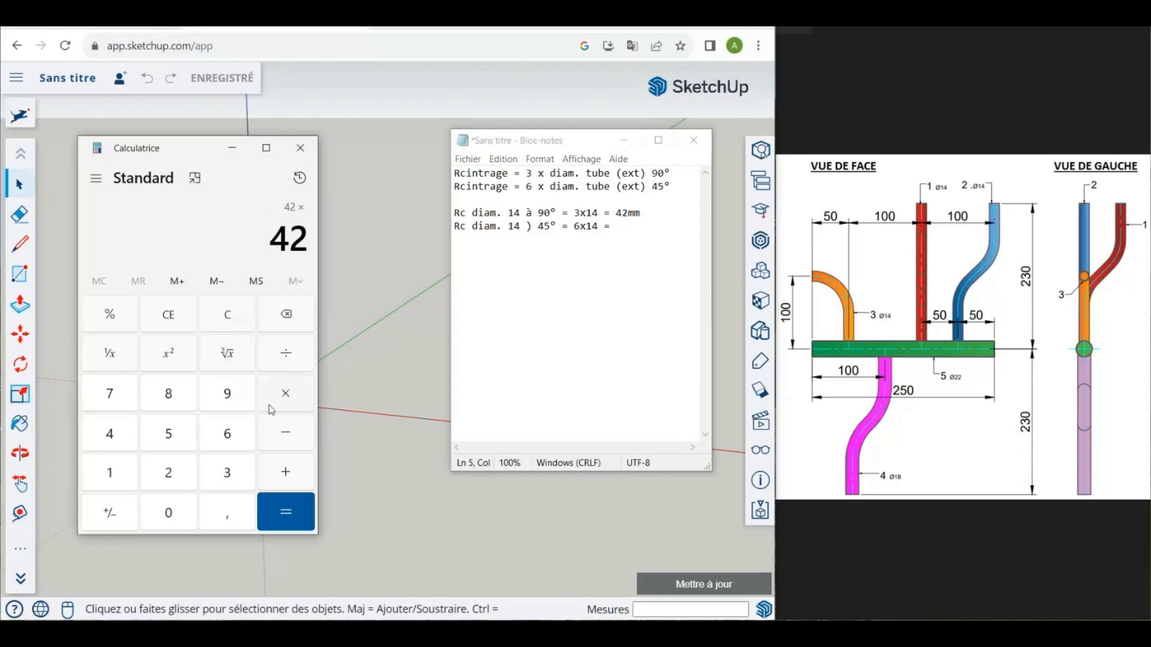
{"action": "left_click", "coordinate": [184, 482]}
{"action": "left_click", "coordinate": [283, 512]}
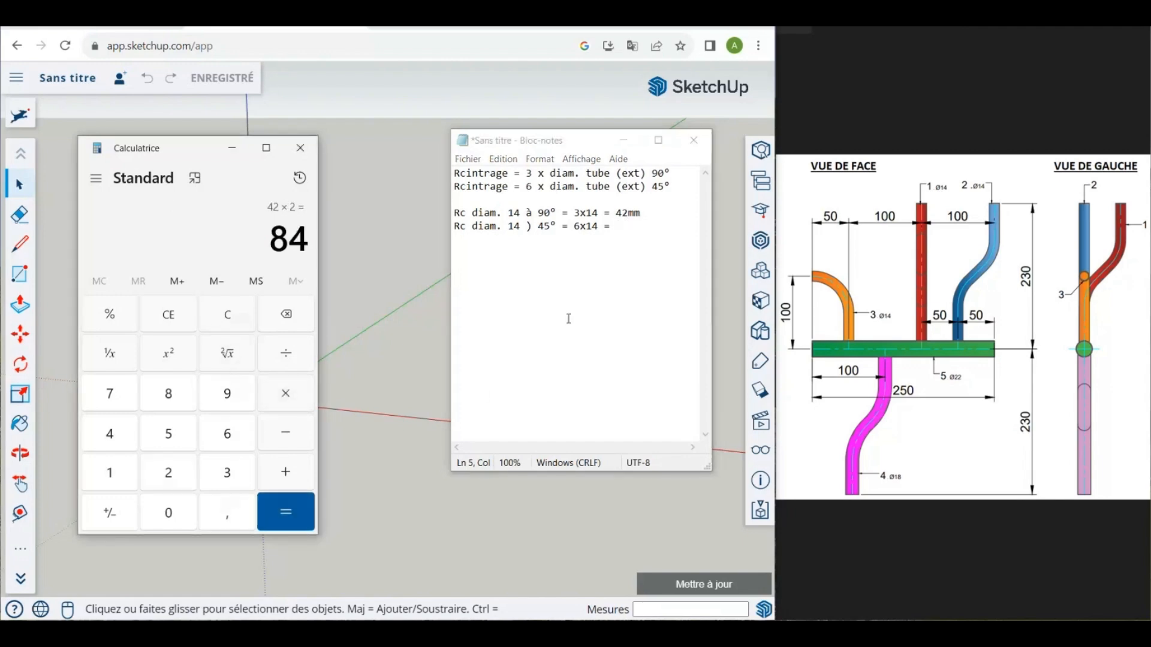
{"action": "left_click", "coordinate": [625, 225]}
{"action": "type", "text": "84mm"}
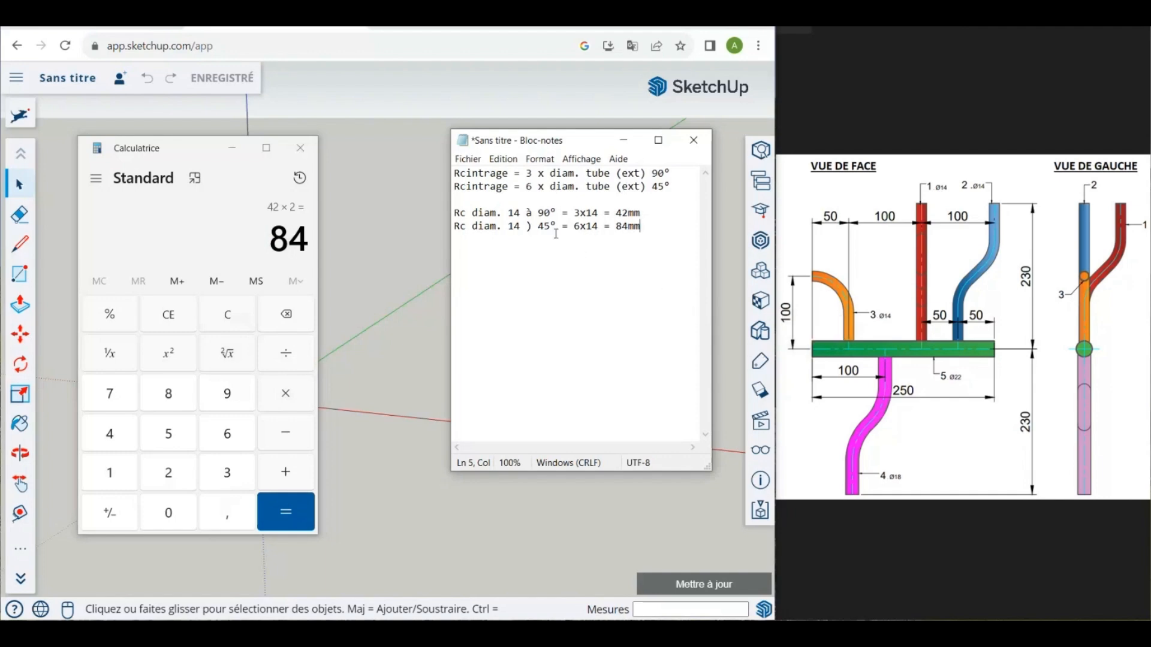
{"action": "key", "text": "BackSpace"}
{"action": "type", "text": "à"}
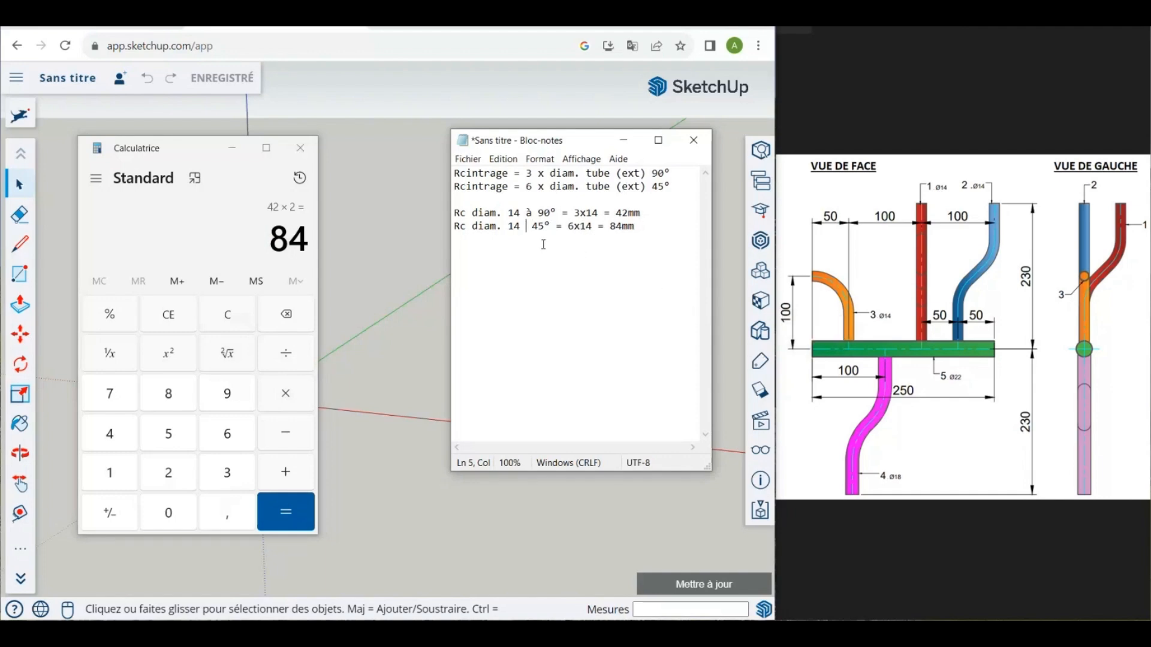
Step: Add "Rc diam. 18 à 45° = 6x18 = 108mm" below a blank line in the note, computing 6 × 18 in the calculator
{"action": "left_click", "coordinate": [658, 233]}
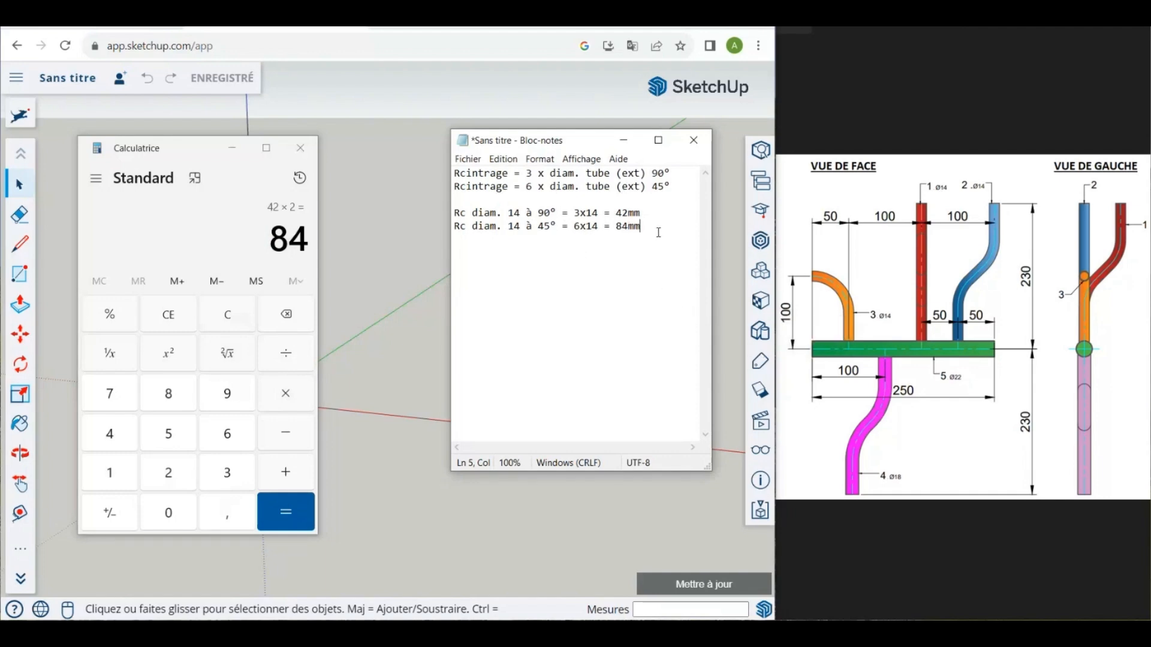
{"action": "key", "text": "Return"}
{"action": "key", "text": "Return"}
{"action": "type", "text": "Rc diam. 18 à 45"}
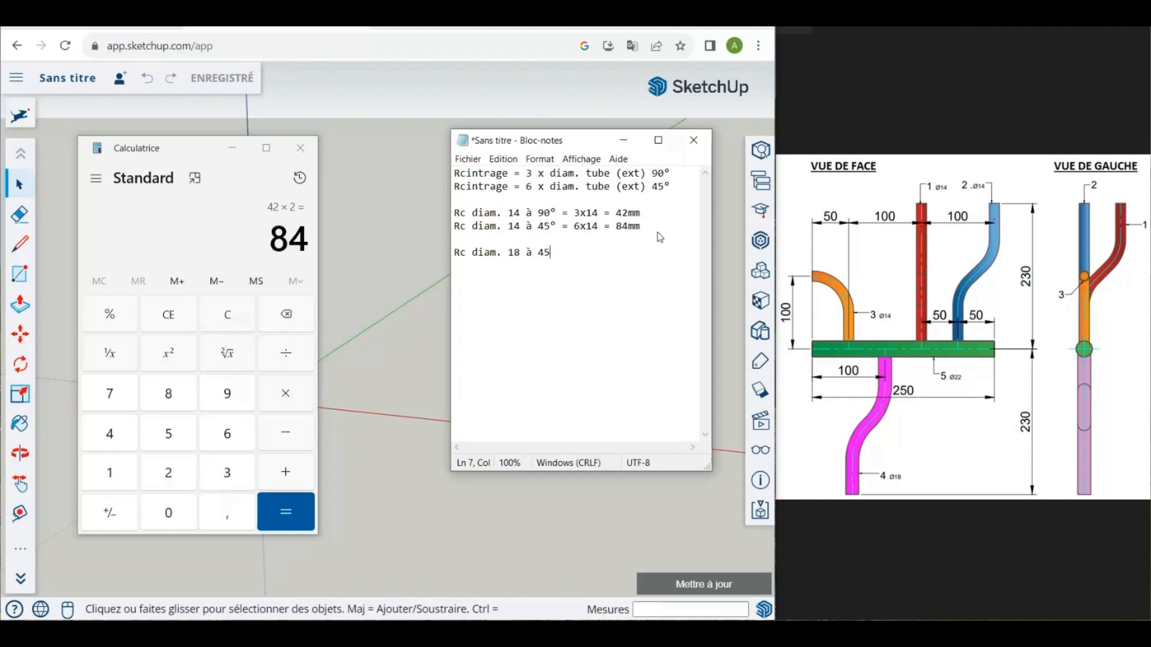
{"action": "type", "text": "° = 6x18 ="}
{"action": "left_click", "coordinate": [225, 220]}
{"action": "type", "text": "6*18"}
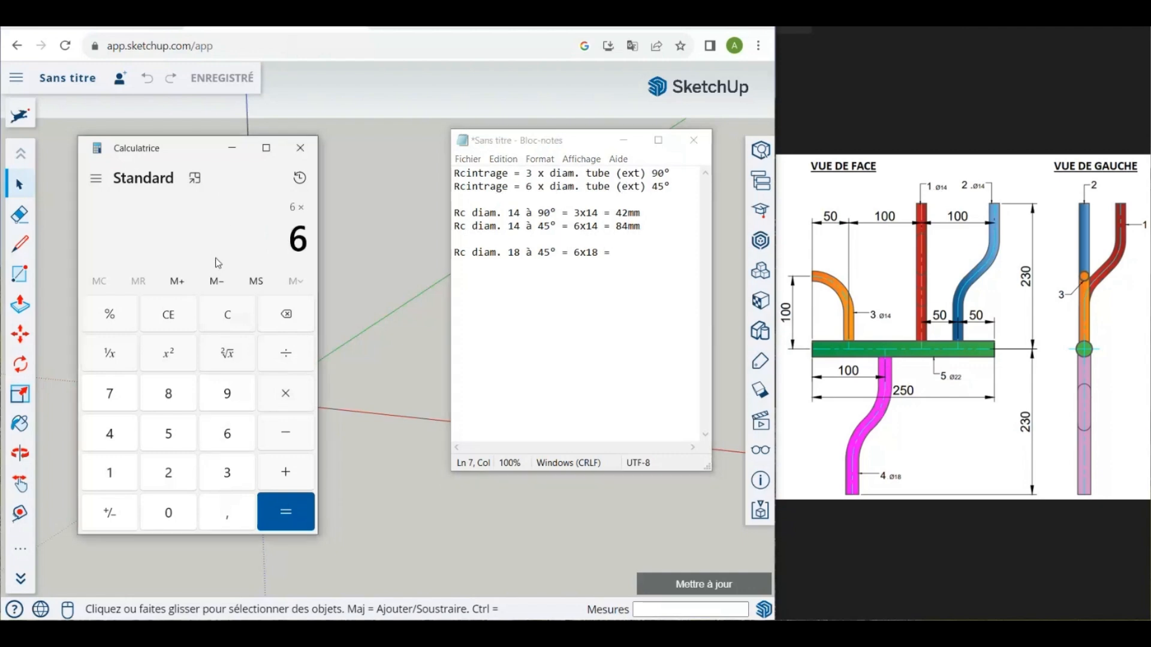
{"action": "key", "text": "Return"}
{"action": "left_click", "coordinate": [627, 253]}
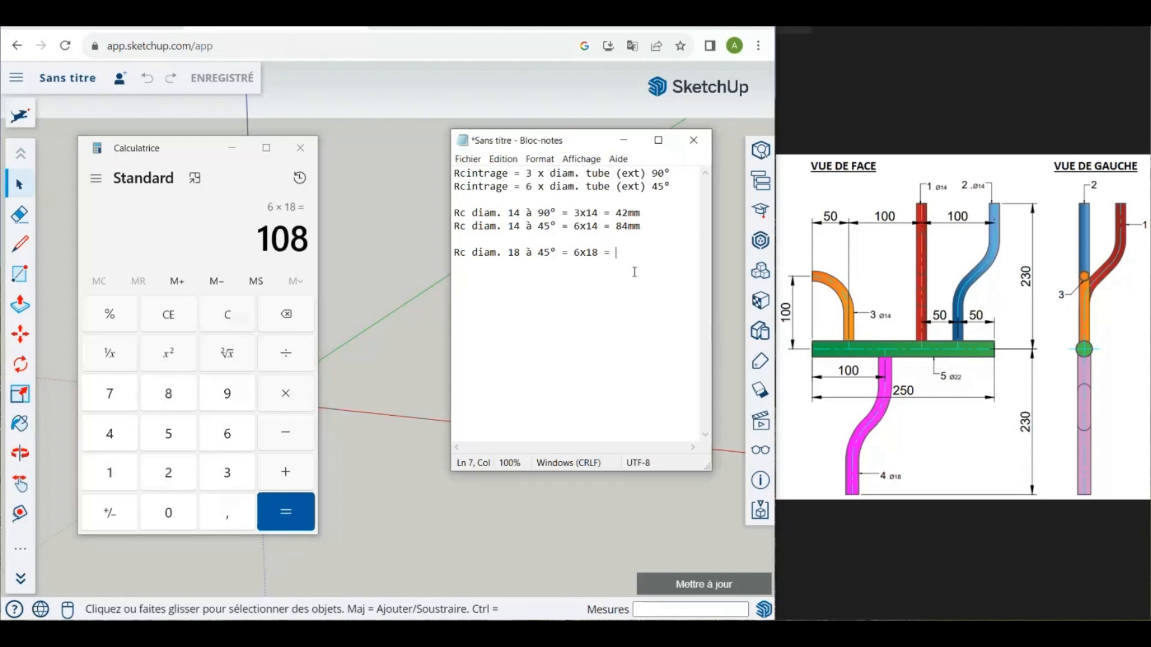
{"action": "type", "text": "108mm"}
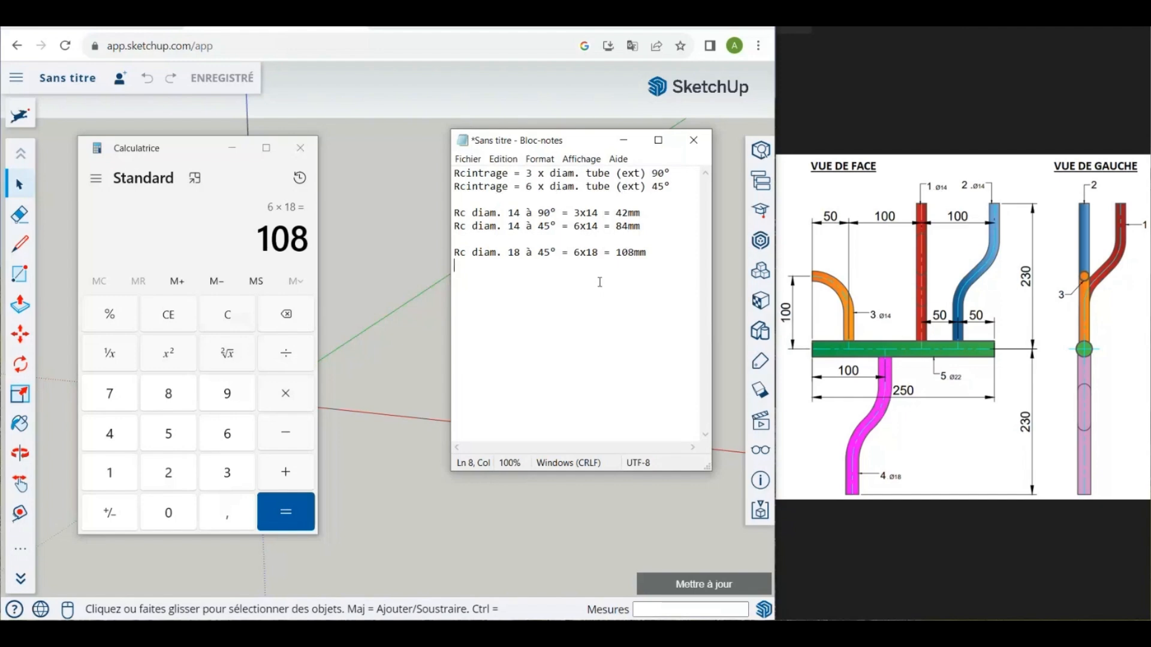
Step: Close the calculator and minimise the note to return to the SketchUp model
{"action": "left_click", "coordinate": [303, 158]}
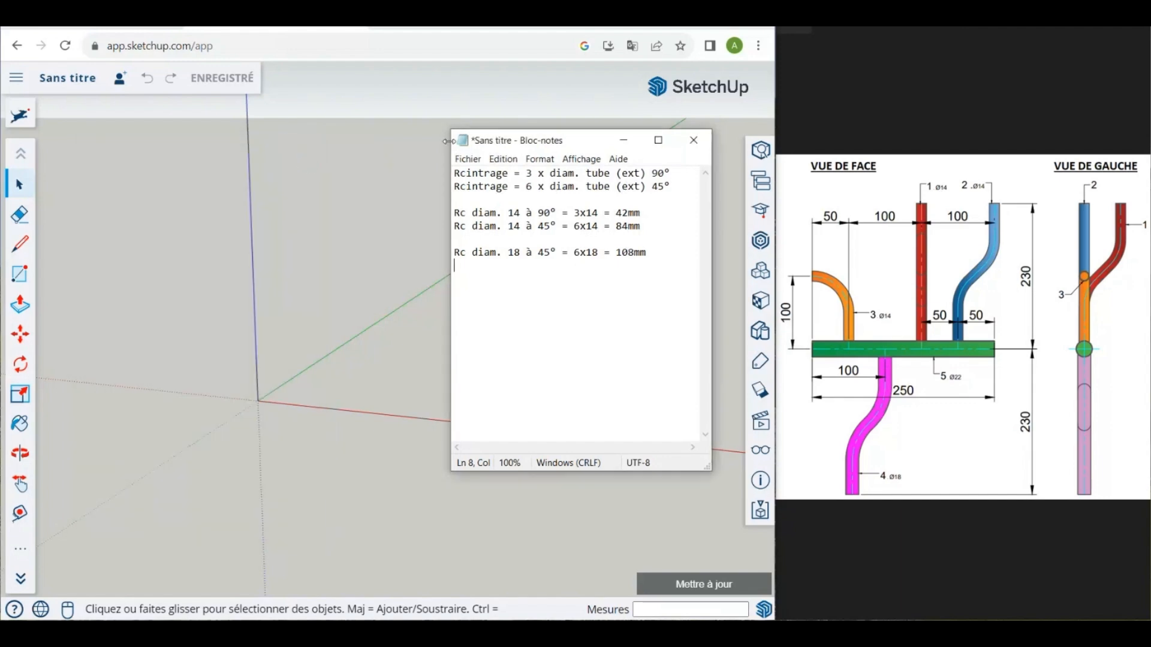
{"action": "left_click", "coordinate": [623, 144]}
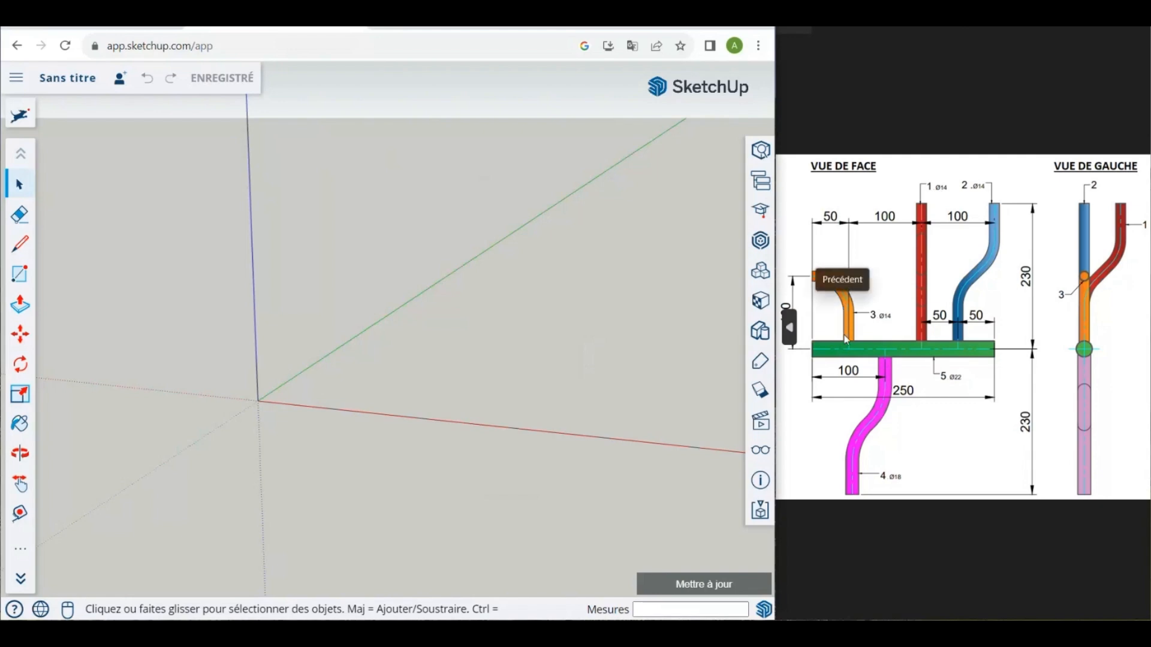
Step: Draw a 100 mm vertical line from the origin up along the blue axis
{"action": "middle_click_drag", "start_coordinate": [386, 376], "coordinate": [373, 412]}
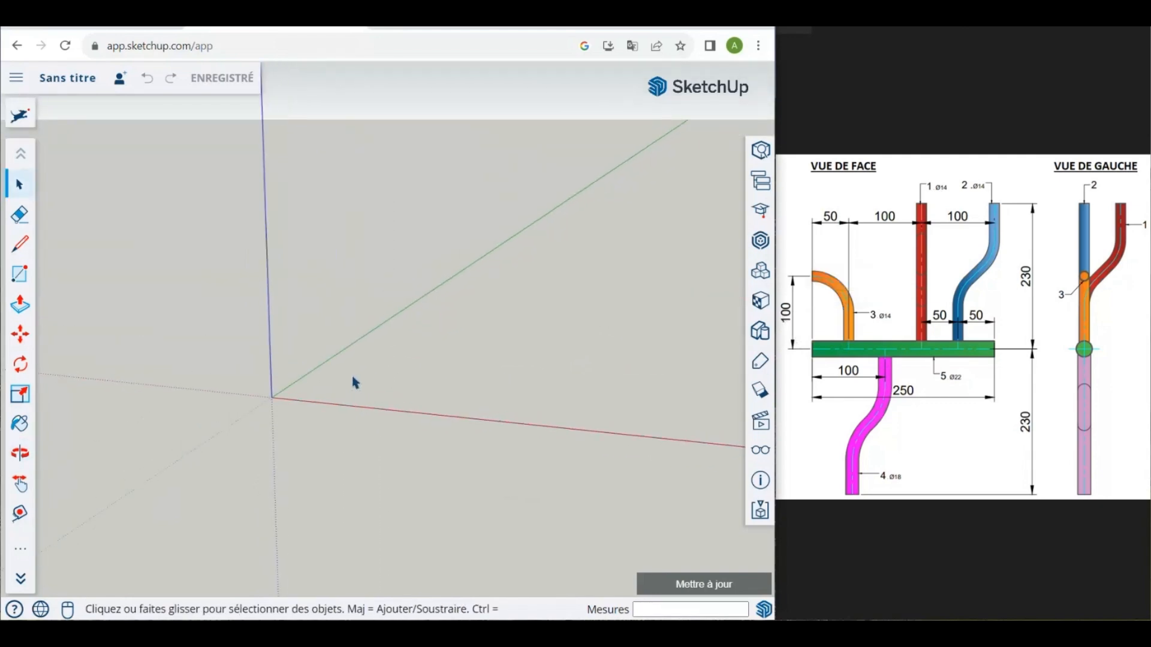
{"action": "left_click", "coordinate": [20, 244]}
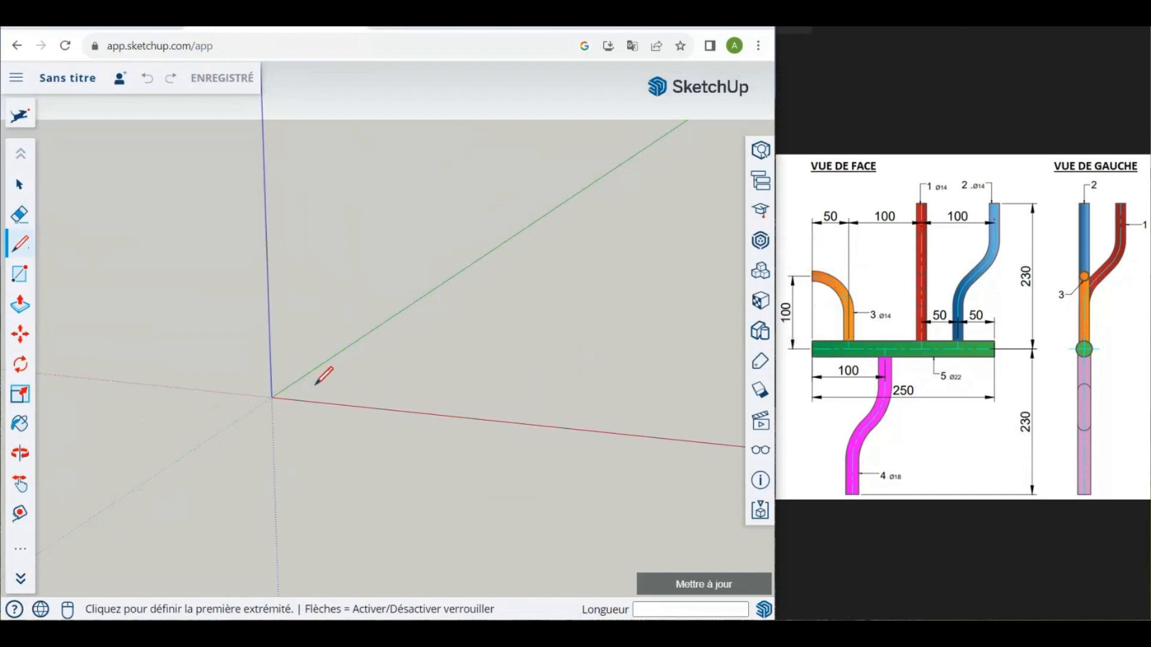
{"action": "left_click", "coordinate": [271, 397]}
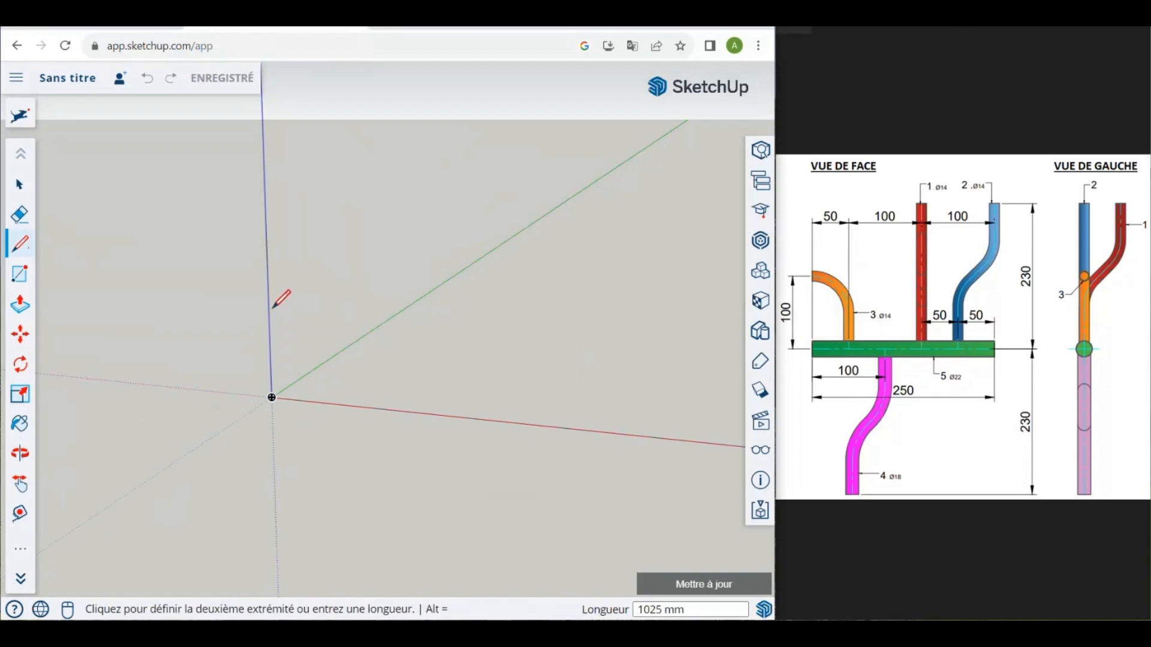
{"action": "type", "text": "100"}
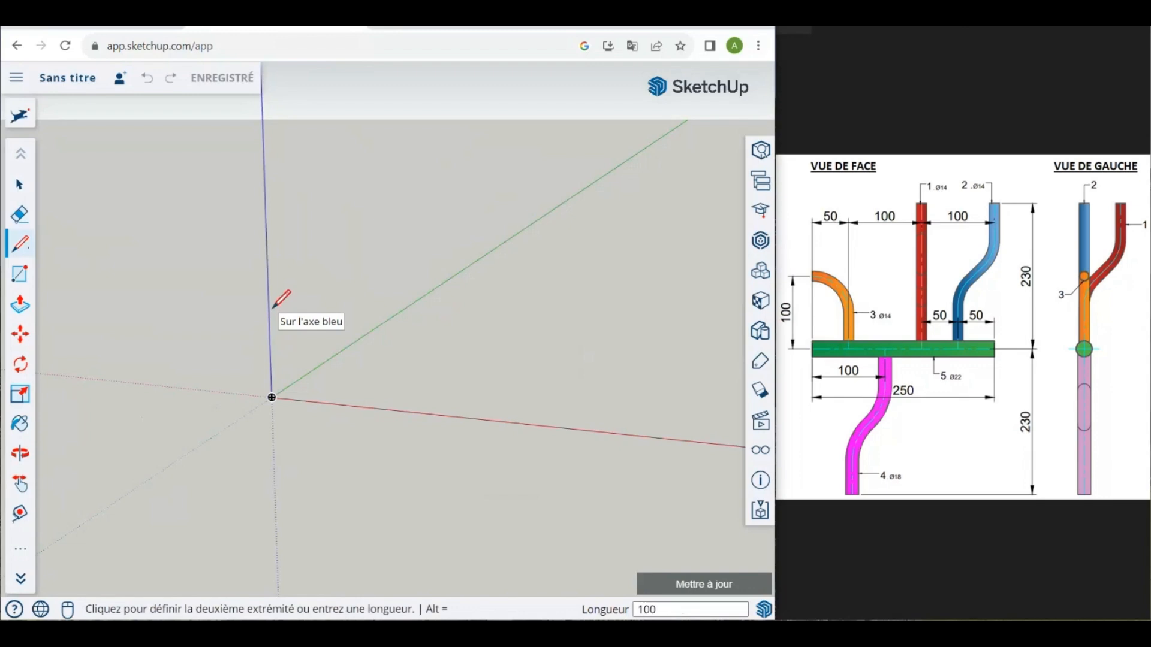
{"action": "key", "text": "Return"}
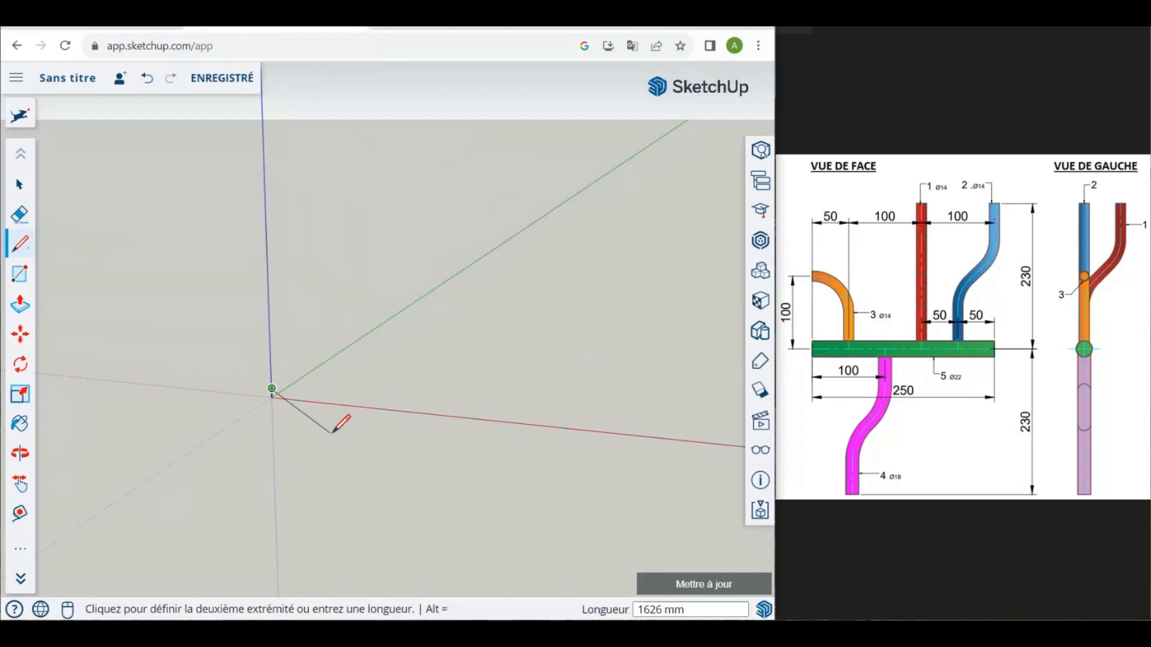
Step: Zoom to the model's extents and draw a 50 mm line from the vertical line's upper end along the negative red axis
{"action": "left_click", "coordinate": [29, 582]}
{"action": "left_click", "coordinate": [20, 550]}
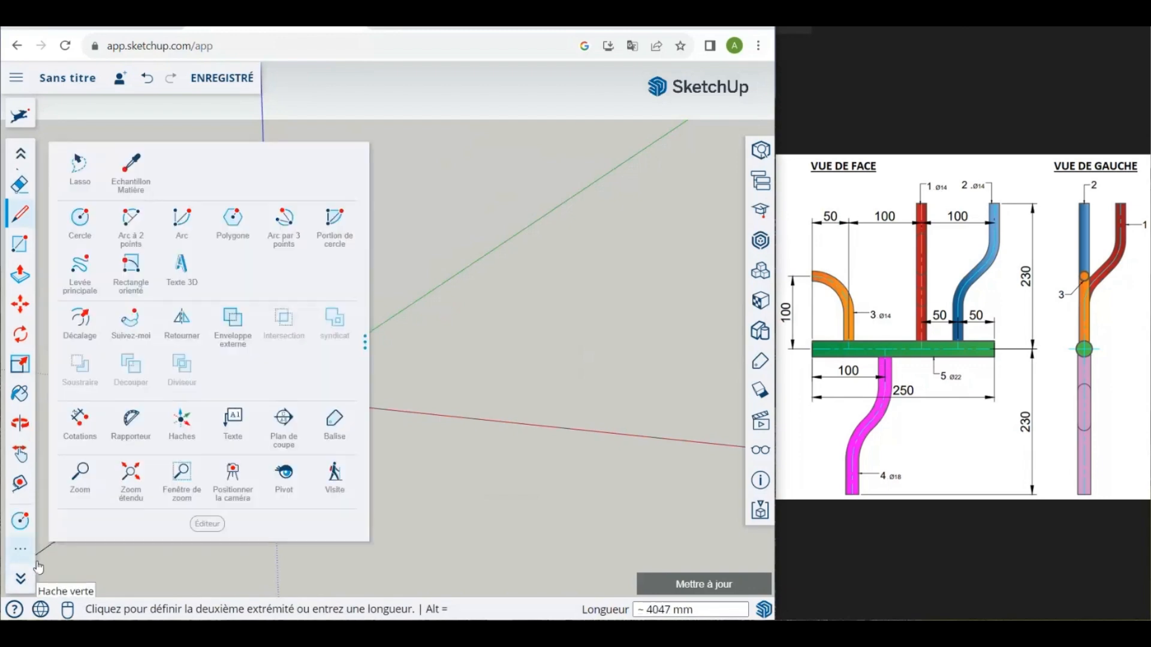
{"action": "left_click", "coordinate": [136, 472]}
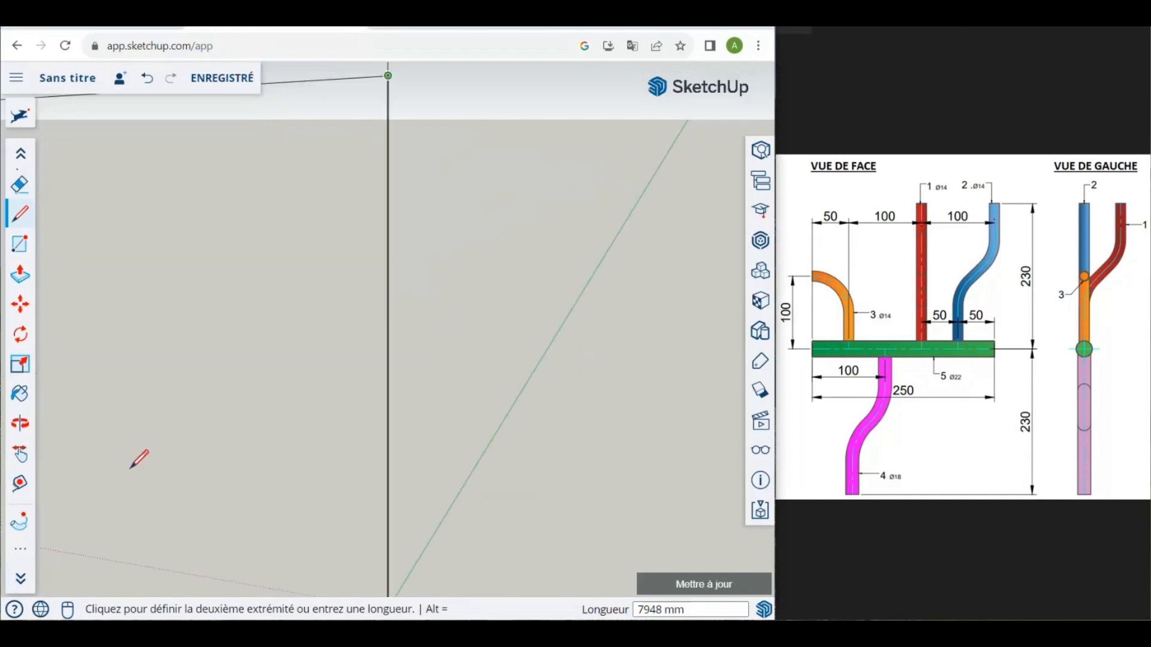
{"action": "middle_click_drag", "start_coordinate": [315, 332], "coordinate": [312, 327]}
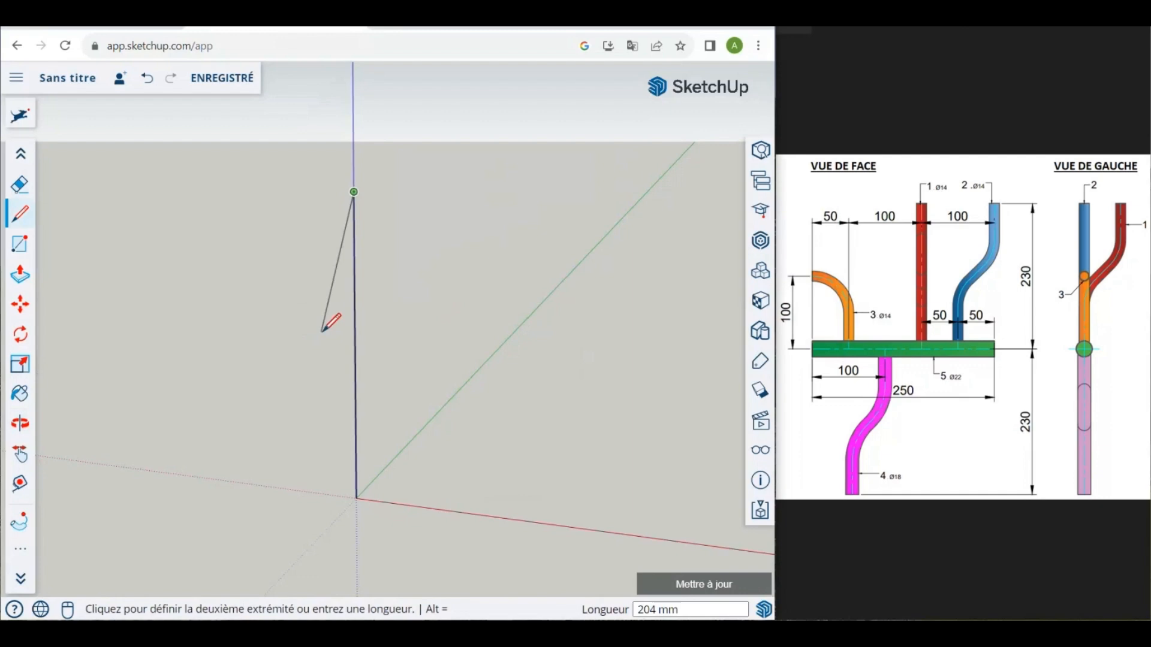
{"action": "scroll", "coordinate": [488, 387], "scroll_direction": "down", "scroll_amount": 1}
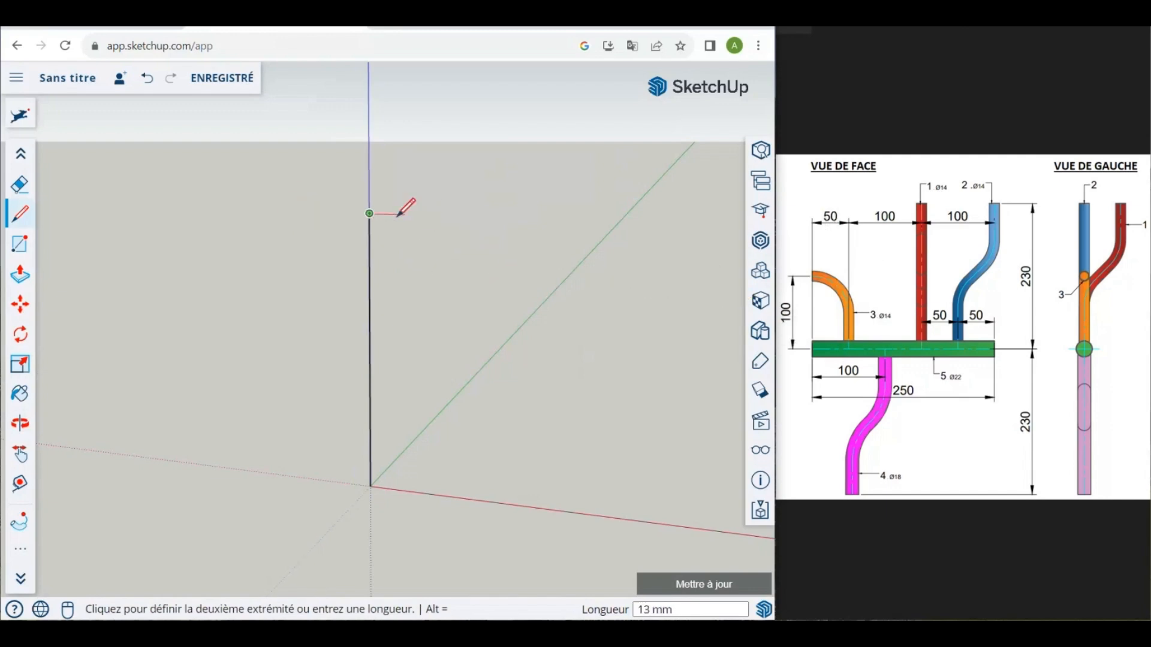
{"action": "type", "text": "50"}
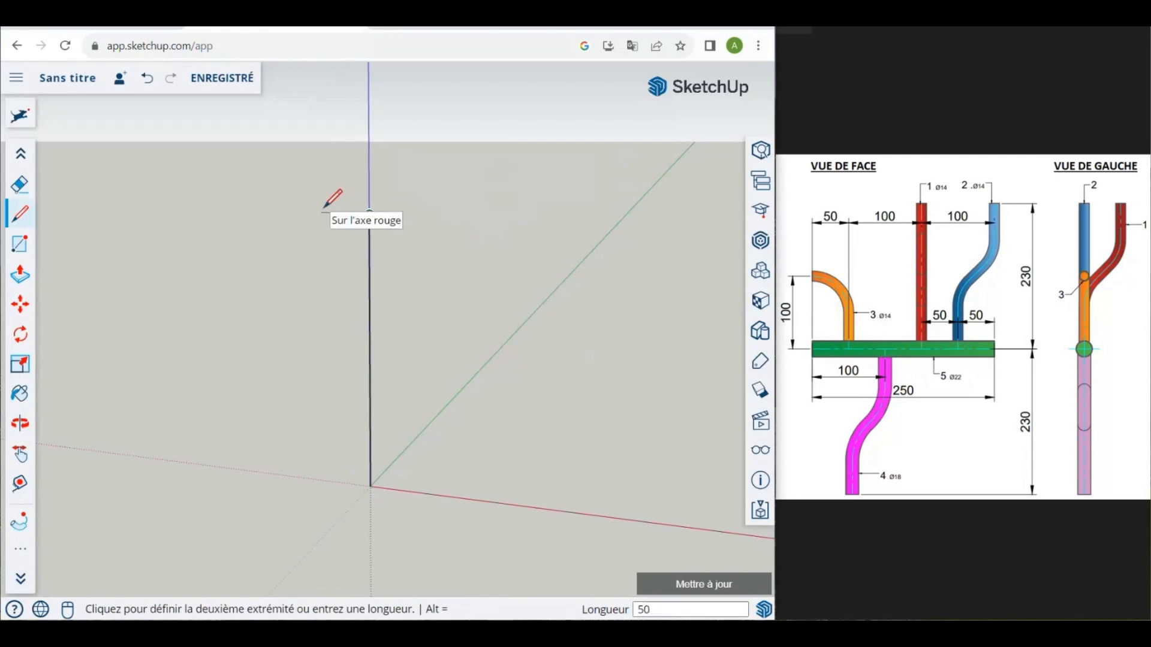
{"action": "key", "text": "Return"}
{"action": "key", "text": "Escape"}
Step: Look up the 14 mm tube's 90° bend radius in the note and mark off 42 mm on the horizontal line from the corner
{"action": "mouse_move", "coordinate": [353, 260]}
{"action": "middle_mouse_down"}
{"action": "mouse_move", "coordinate": [447, 311]}
{"action": "mouse_move", "coordinate": [483, 355]}
{"action": "mouse_move", "coordinate": [311, 342]}
{"action": "mouse_move", "coordinate": [352, 368]}
{"action": "mouse_move", "coordinate": [353, 326]}
{"action": "mouse_move", "coordinate": [398, 321]}
{"action": "middle_mouse_up"}
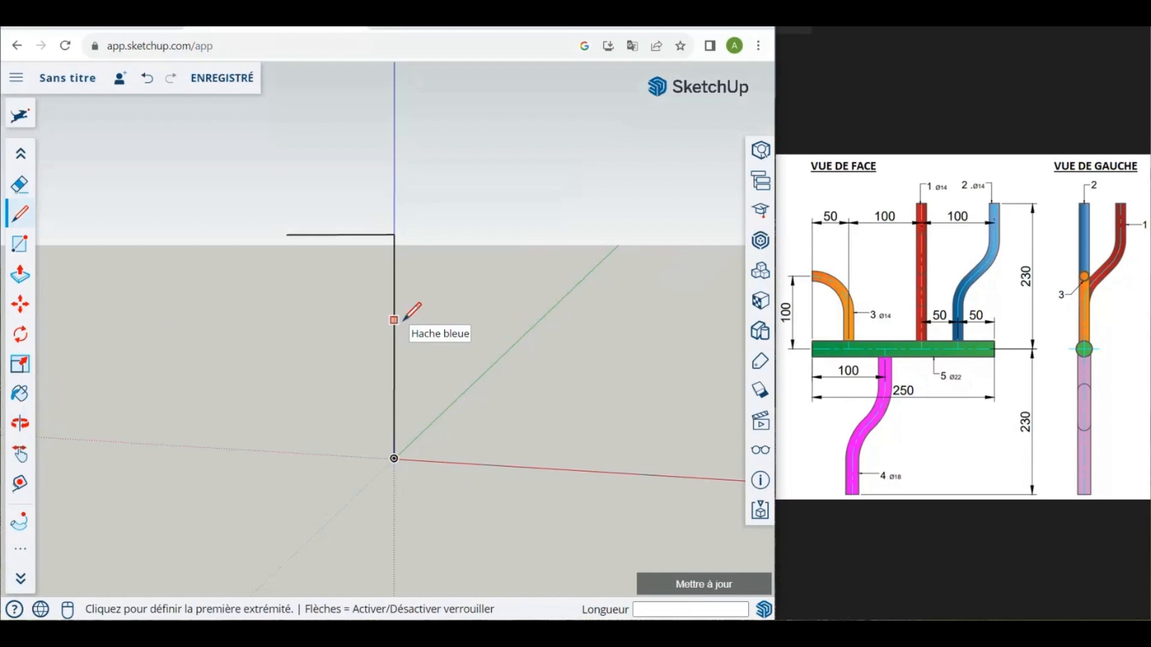
{"action": "scroll", "coordinate": [310, 225], "scroll_direction": "up", "scroll_amount": 1}
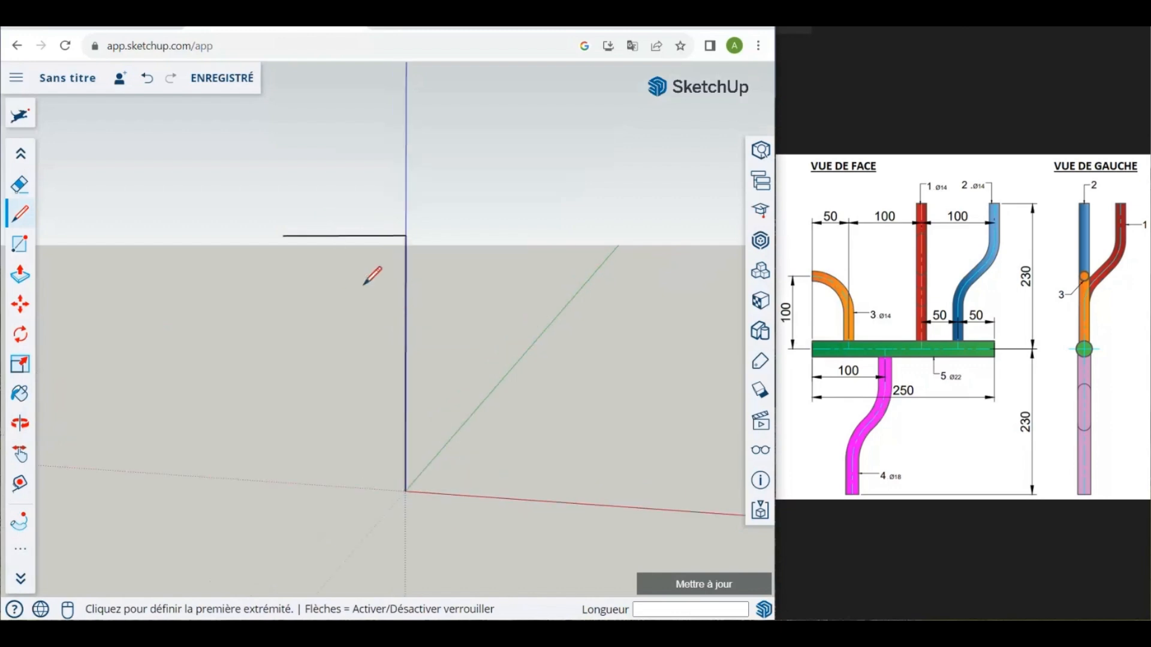
{"action": "middle_click_drag", "start_coordinate": [364, 285], "coordinate": [399, 275]}
{"action": "scroll", "coordinate": [352, 246], "scroll_direction": "up", "scroll_amount": 1}
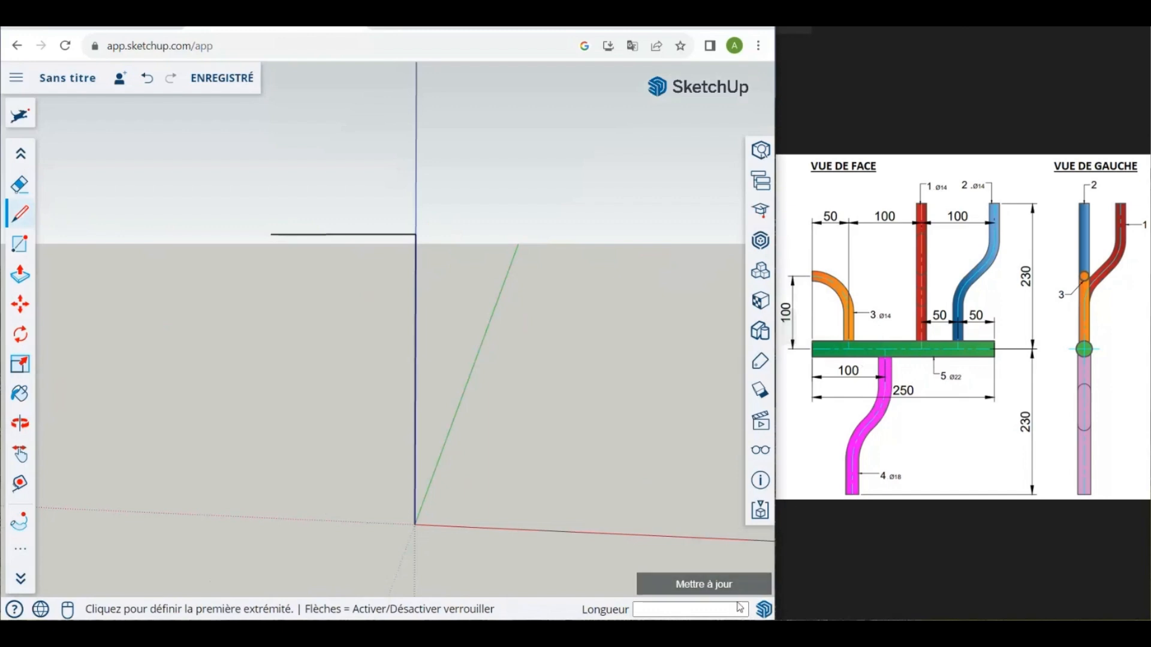
{"action": "key", "text": "alt+Tab"}
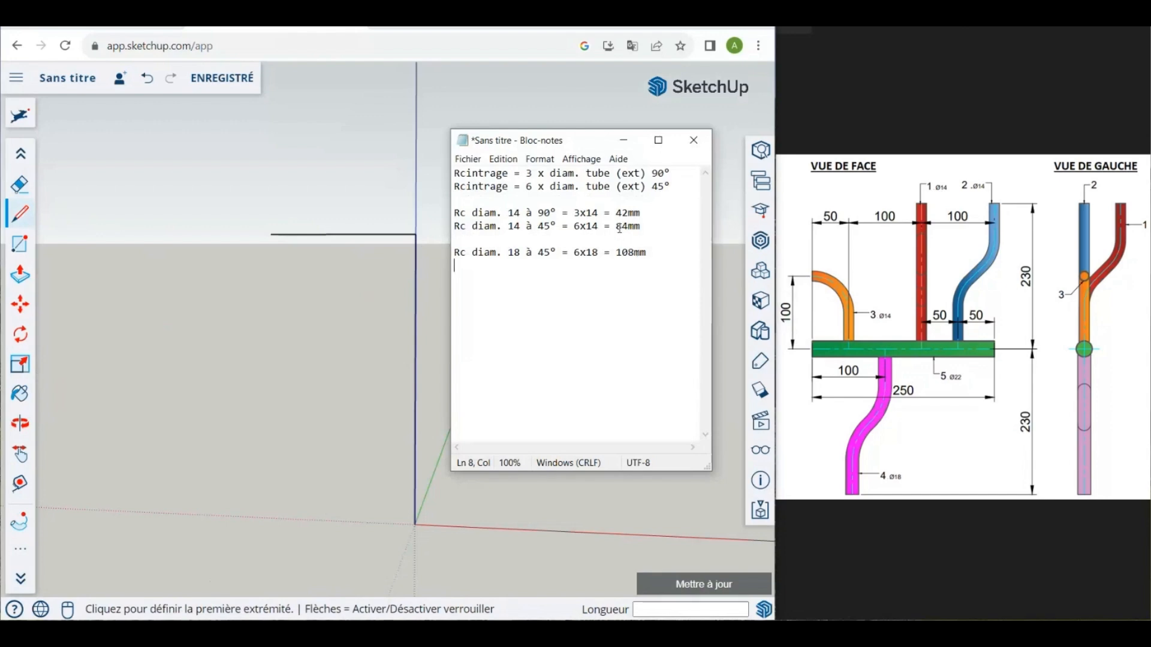
{"action": "left_click_drag", "start_coordinate": [616, 213], "coordinate": [642, 214]}
{"action": "key", "text": "alt+Tab"}
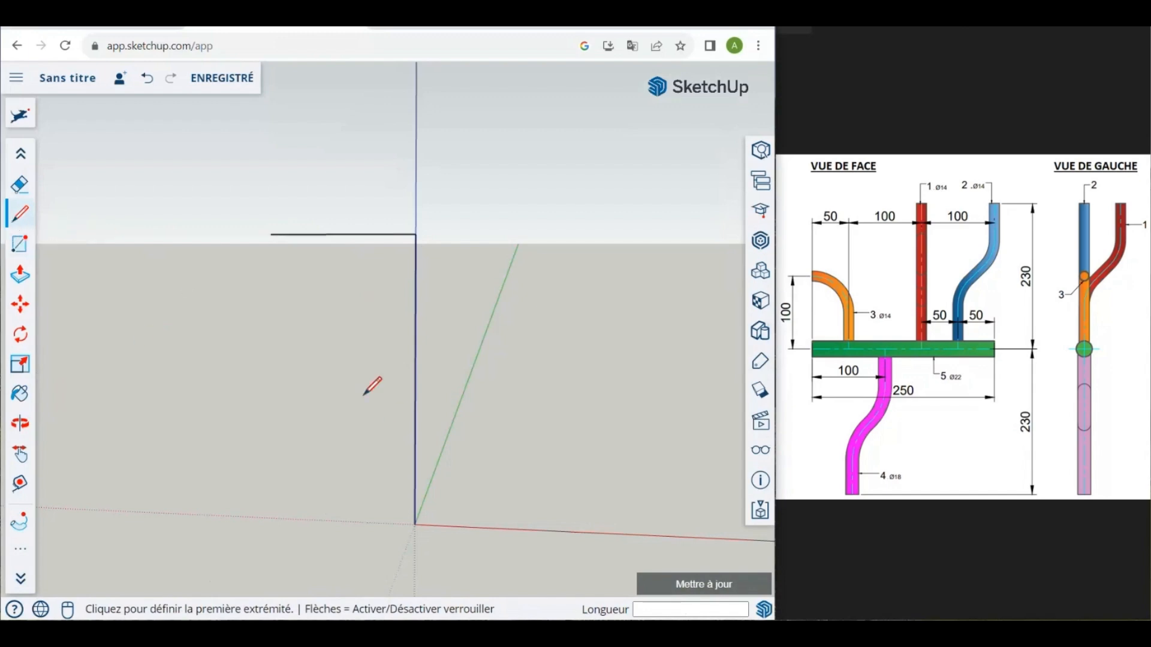
{"action": "left_click", "coordinate": [416, 234]}
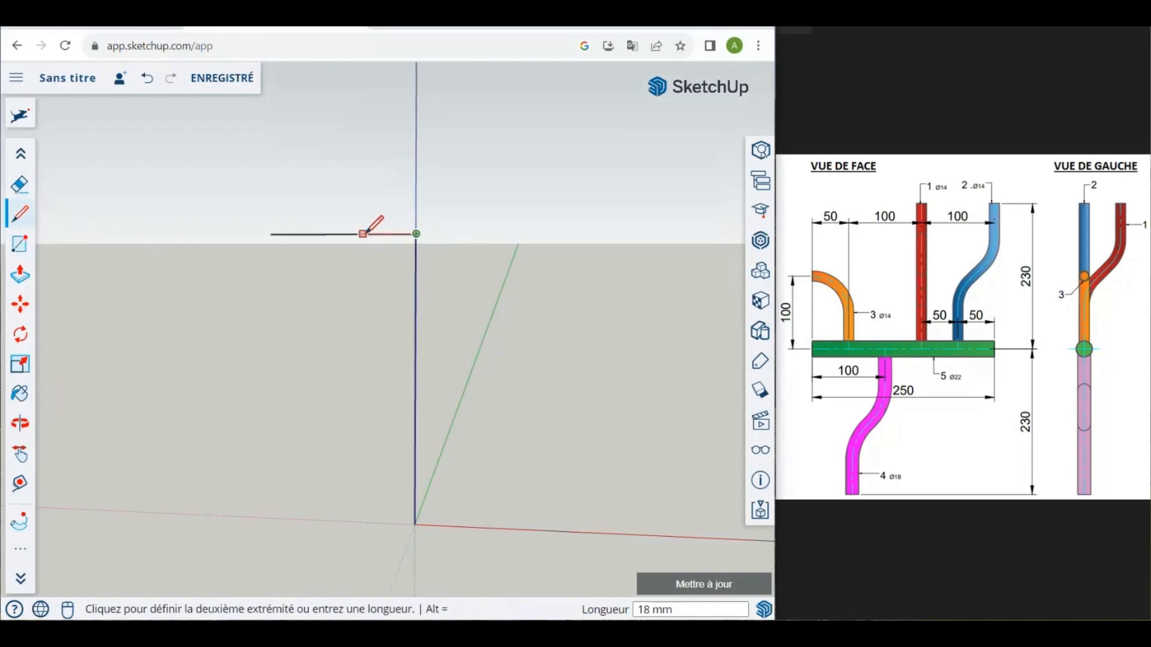
{"action": "type", "text": "42"}
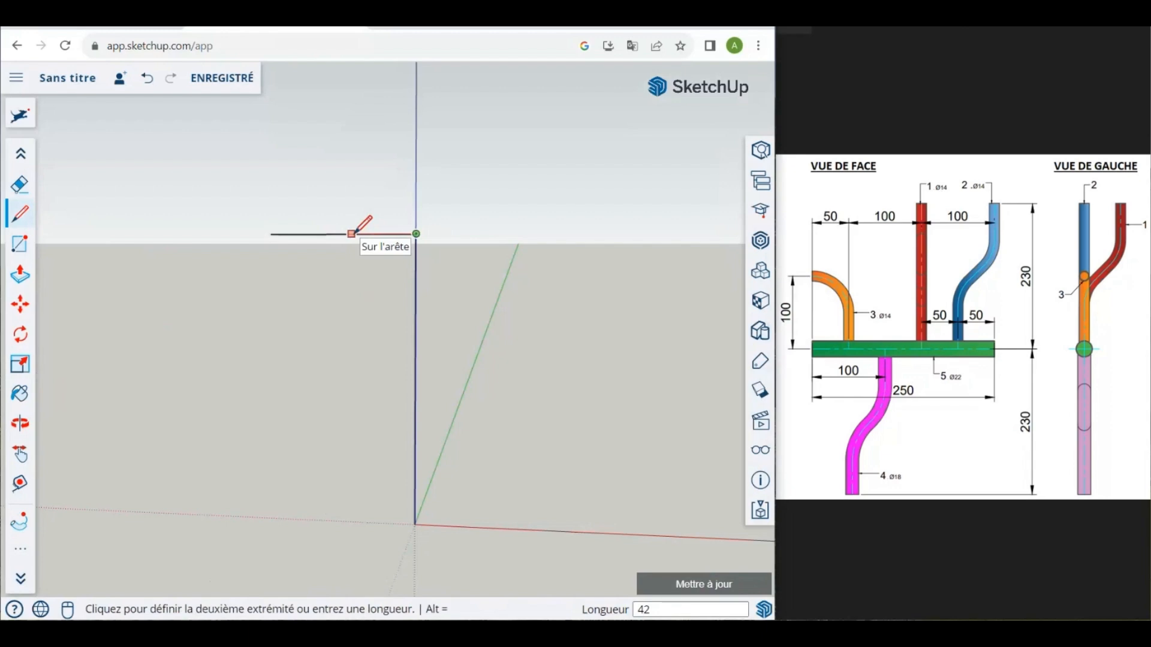
{"action": "key", "text": "Return"}
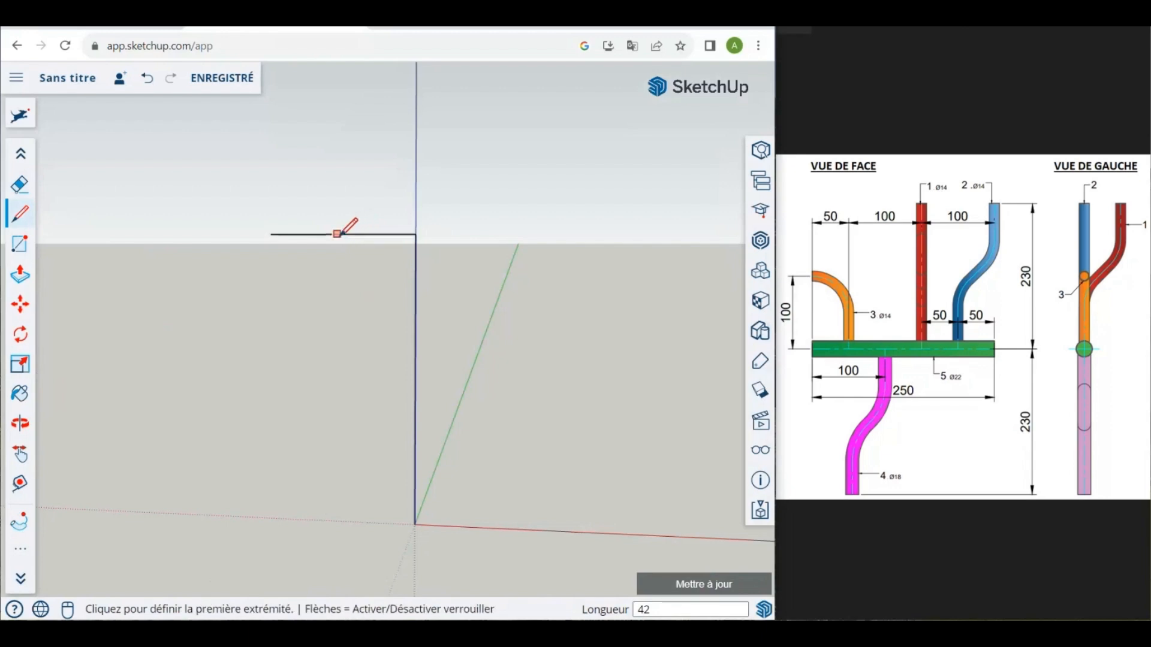
Step: Draw a 42 mm construction line straight down from the marked point on the horizontal line
{"action": "left_click", "coordinate": [293, 234]}
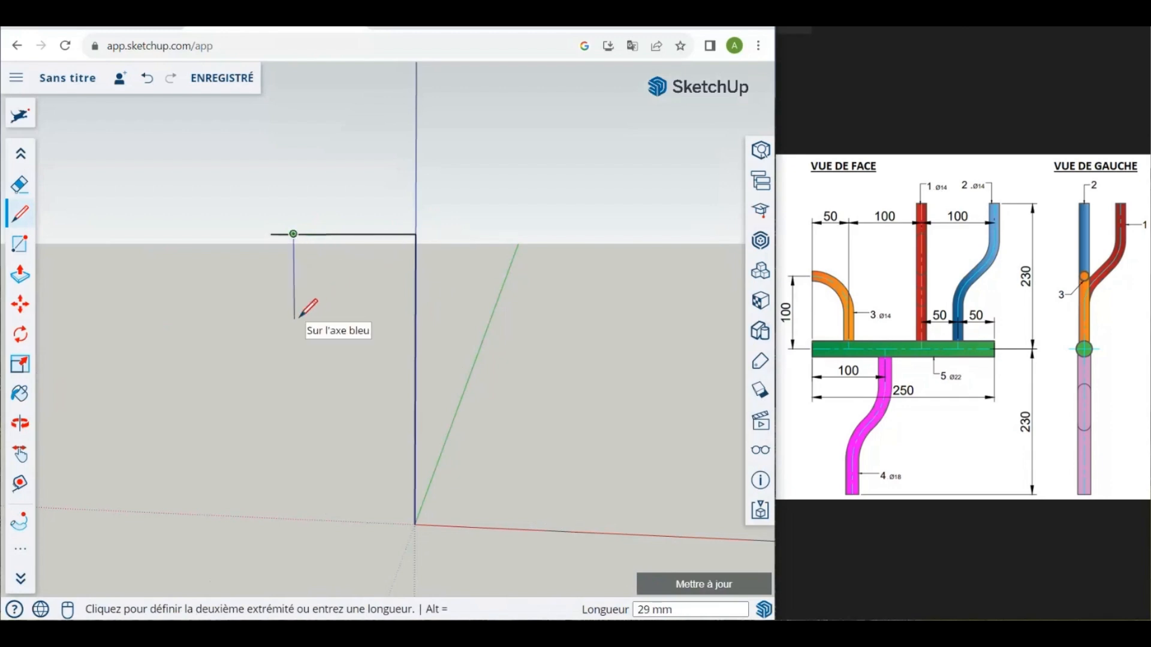
{"action": "type", "text": "42"}
{"action": "key", "text": "Return"}
{"action": "key", "text": "Escape"}
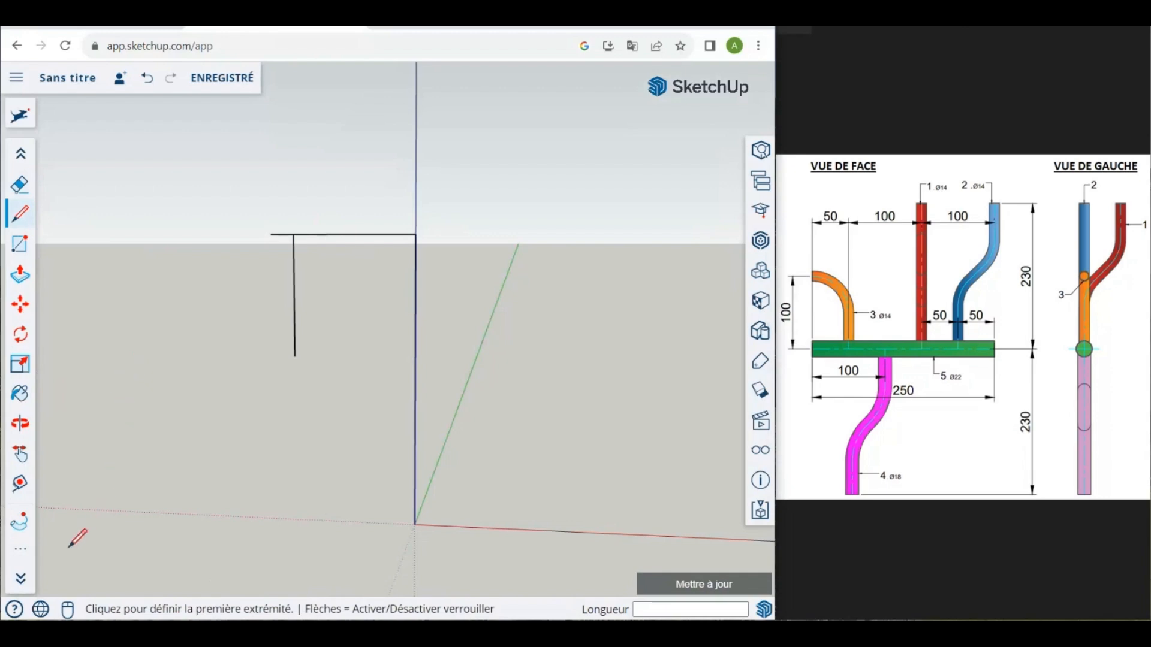
Step: Draw a 90° arc centred on the construction line's lower end, from the vertical line to the marked point on the horizontal line
{"action": "left_click", "coordinate": [23, 580]}
{"action": "left_click", "coordinate": [21, 555]}
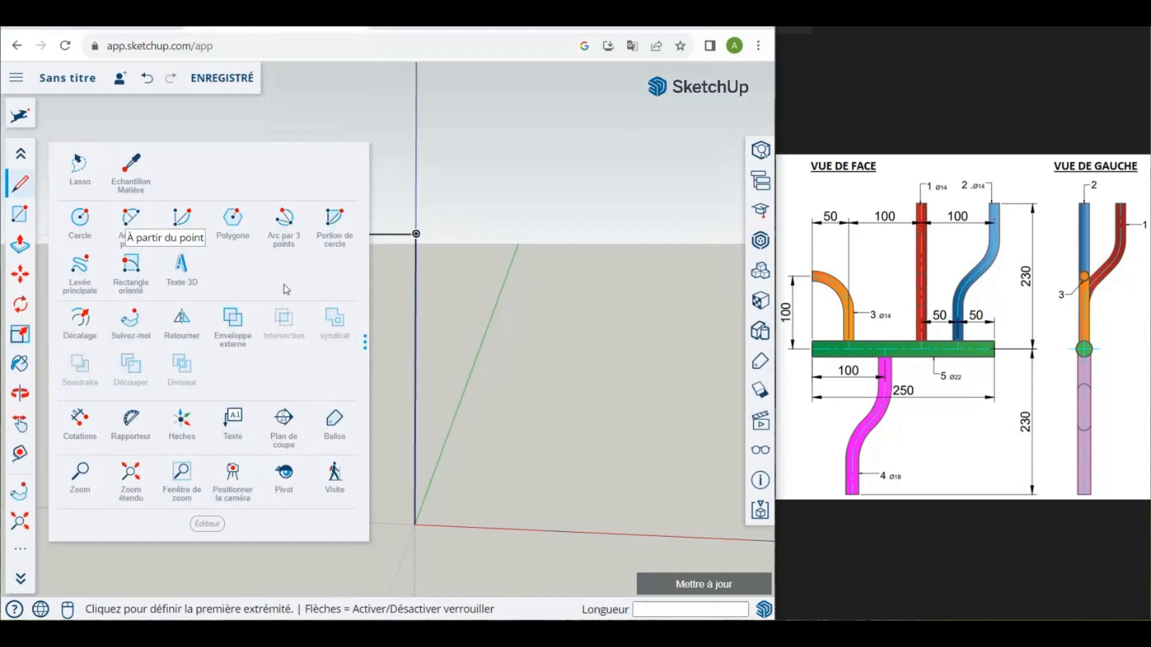
{"action": "left_click", "coordinate": [181, 223]}
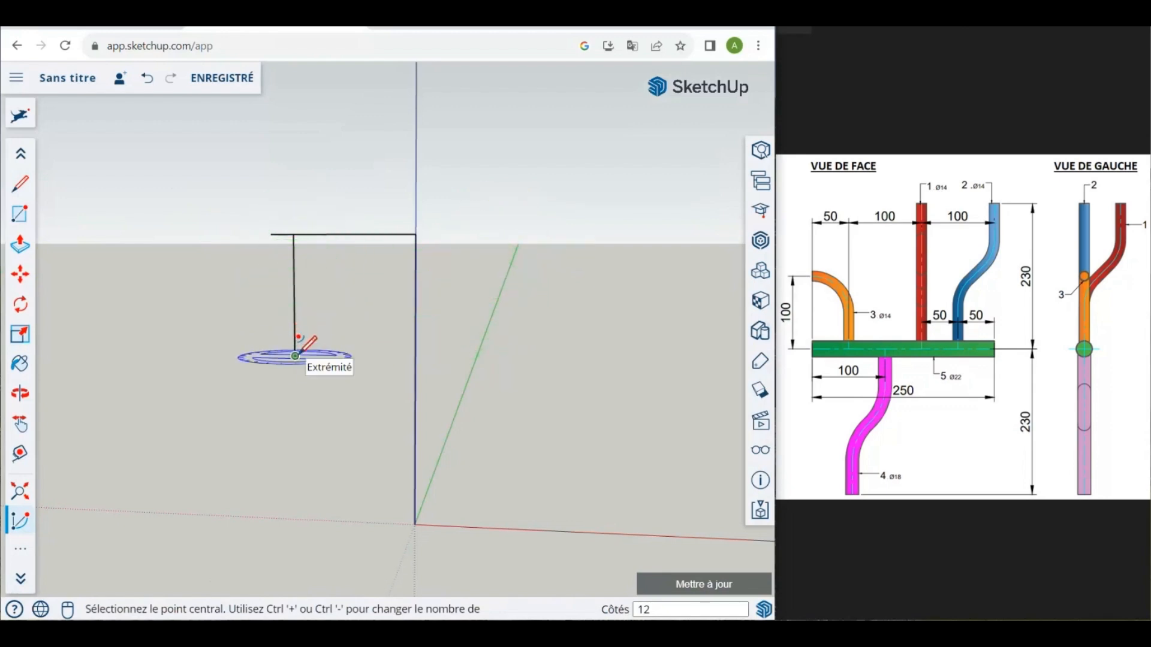
{"action": "middle_click_drag", "start_coordinate": [295, 356], "coordinate": [312, 339]}
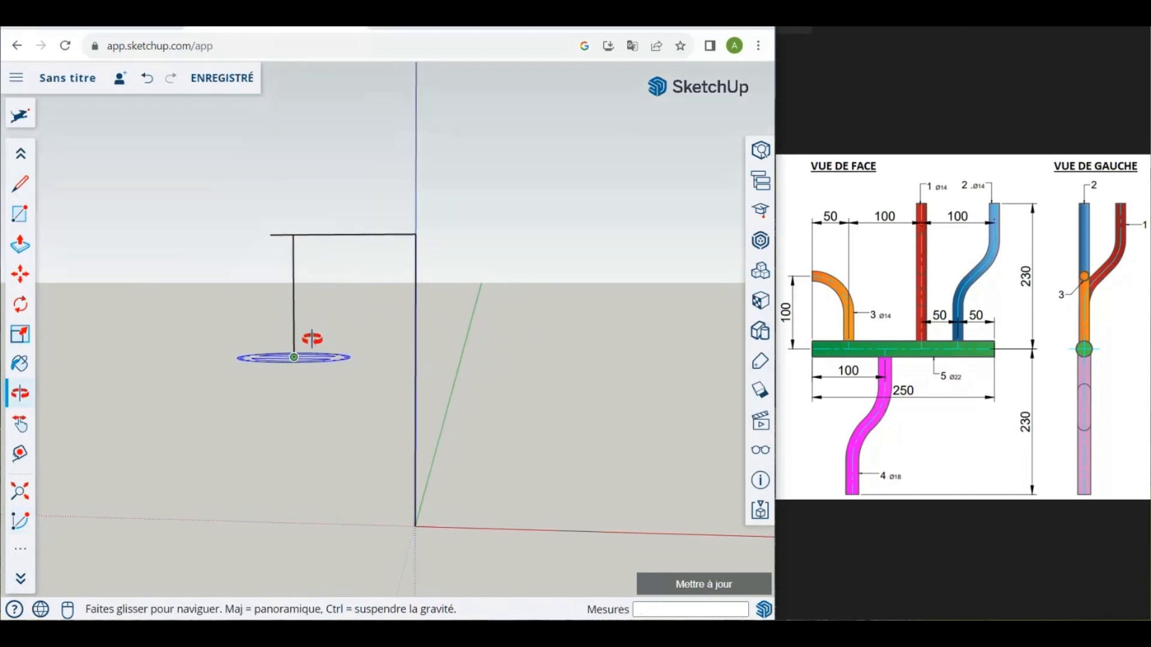
{"action": "middle_click_drag", "start_coordinate": [312, 339], "coordinate": [333, 322]}
{"action": "key", "text": "c"}
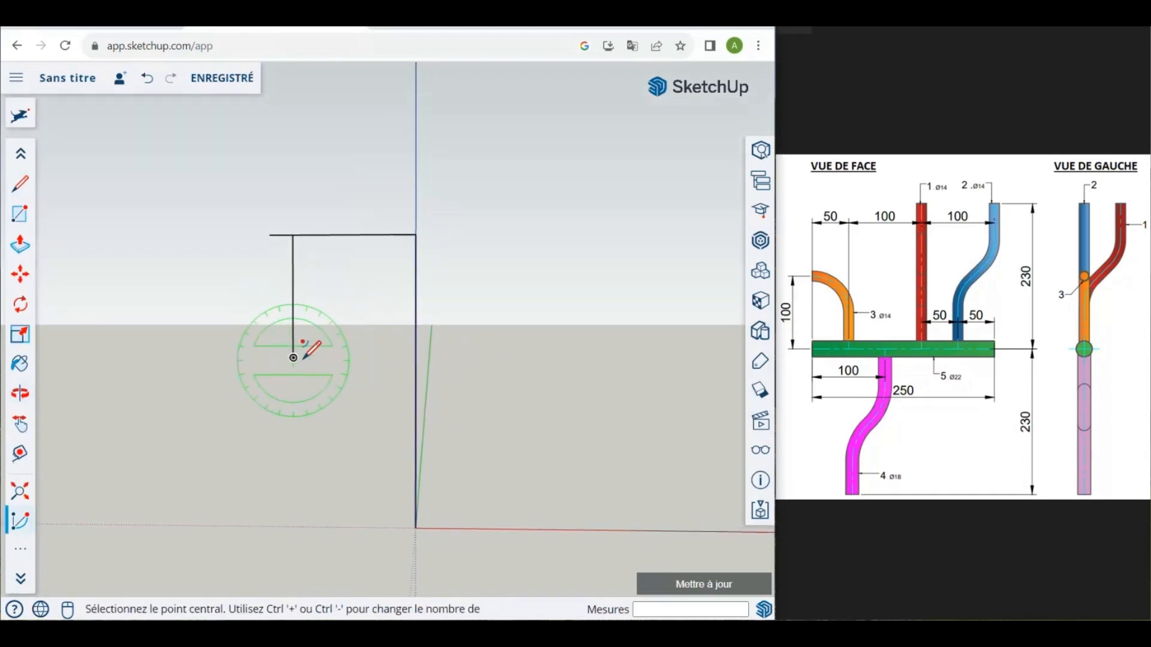
{"action": "left_click", "coordinate": [293, 358]}
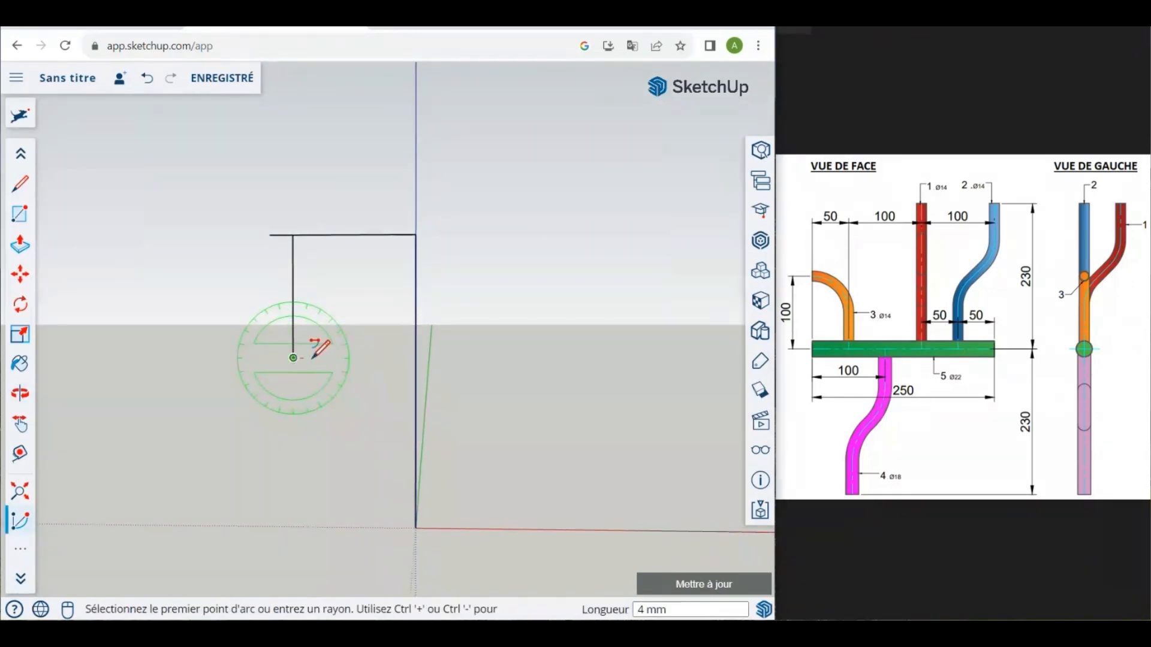
{"action": "left_click", "coordinate": [416, 358]}
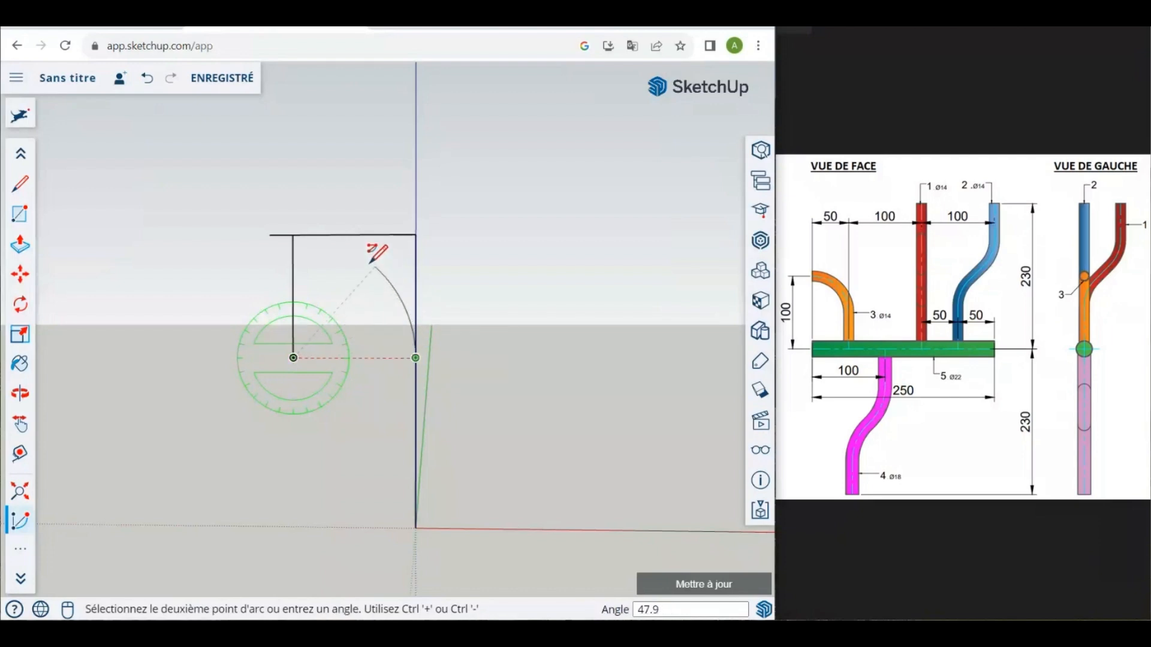
{"action": "left_click", "coordinate": [294, 235]}
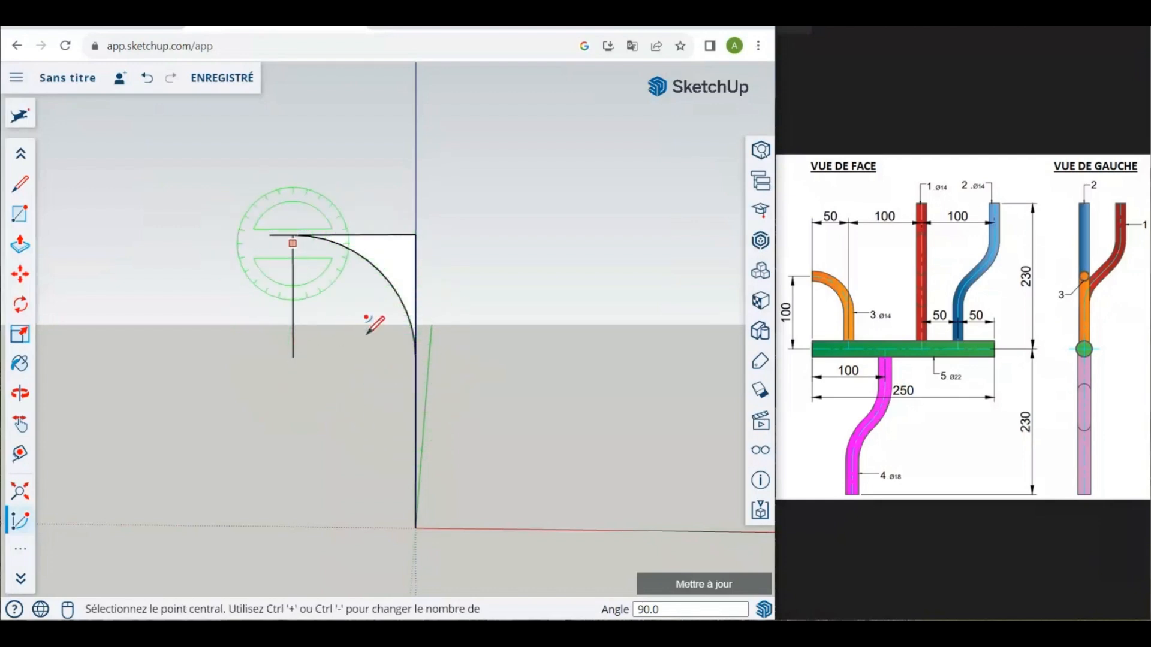
Step: Delete the construction line, the corner face and the leftover straight edges outside the arc
{"action": "left_click", "coordinate": [23, 157]}
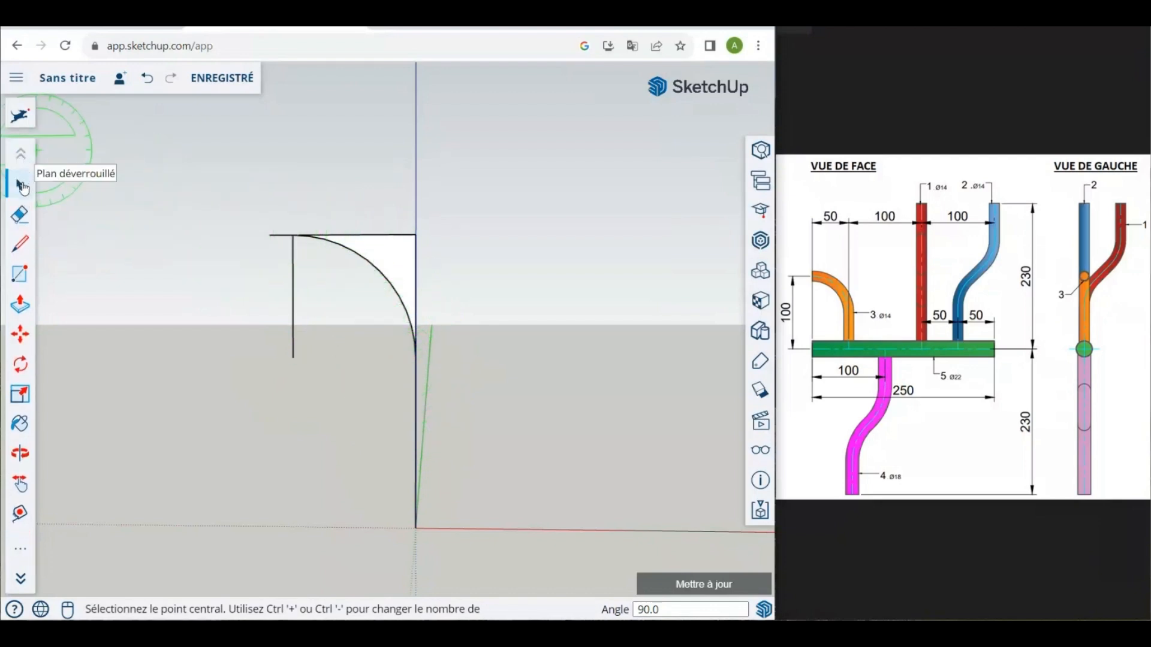
{"action": "left_click", "coordinate": [19, 184]}
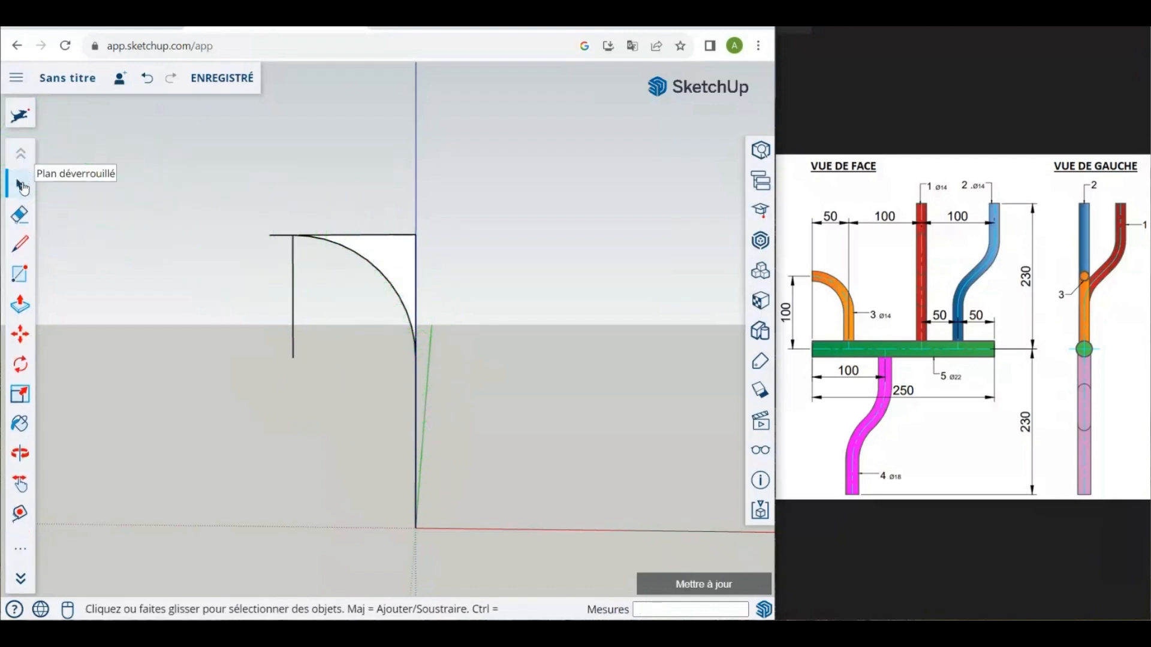
{"action": "left_click", "coordinate": [294, 307], "text": "shift"}
{"action": "left_click", "coordinate": [367, 243], "text": "shift"}
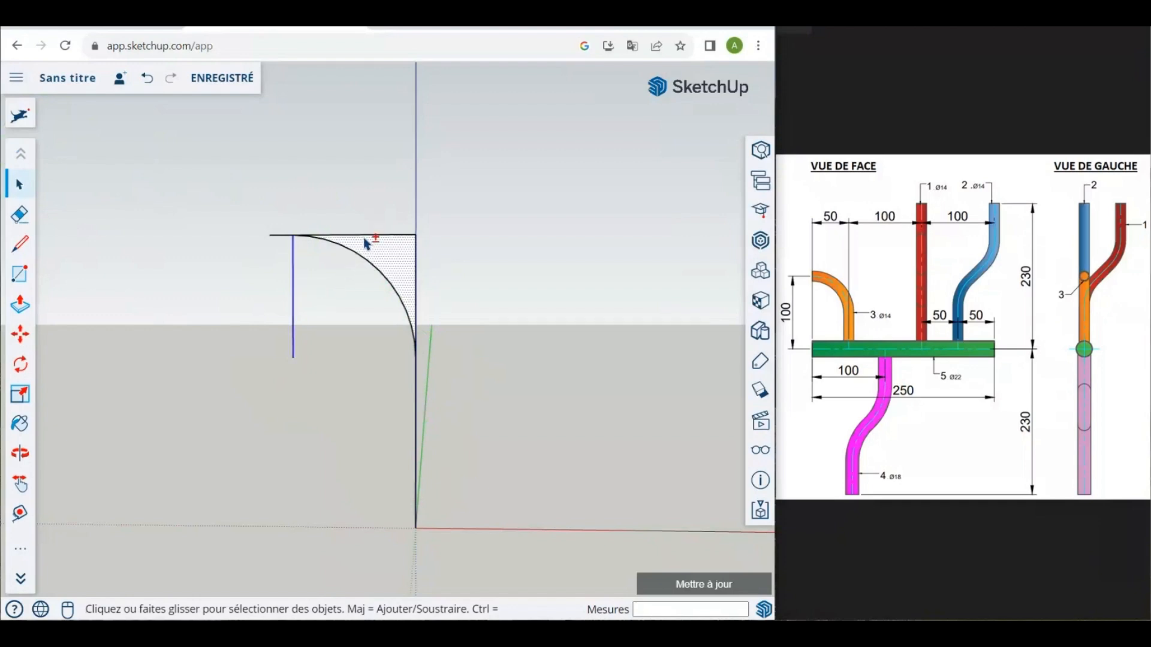
{"action": "left_click", "coordinate": [370, 235], "text": "shift"}
{"action": "key", "text": "Delete"}
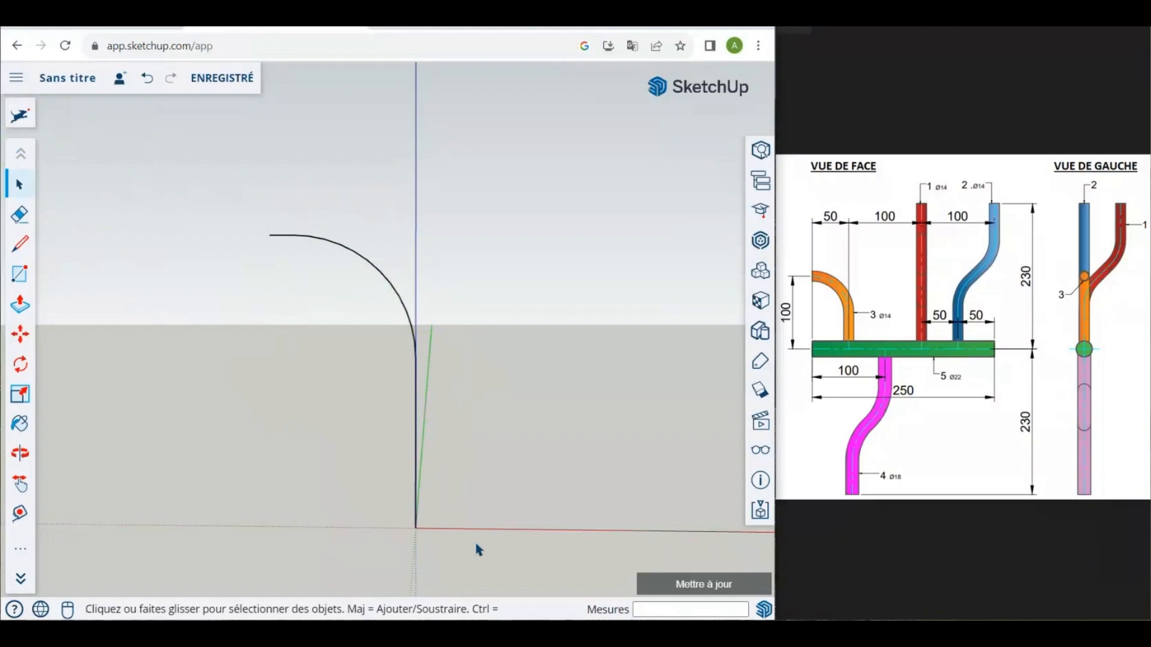
Step: Draw a circle of 7 mm radius on the ground plane, centred on the lower end of the vertical path line
{"action": "left_click", "coordinate": [20, 548]}
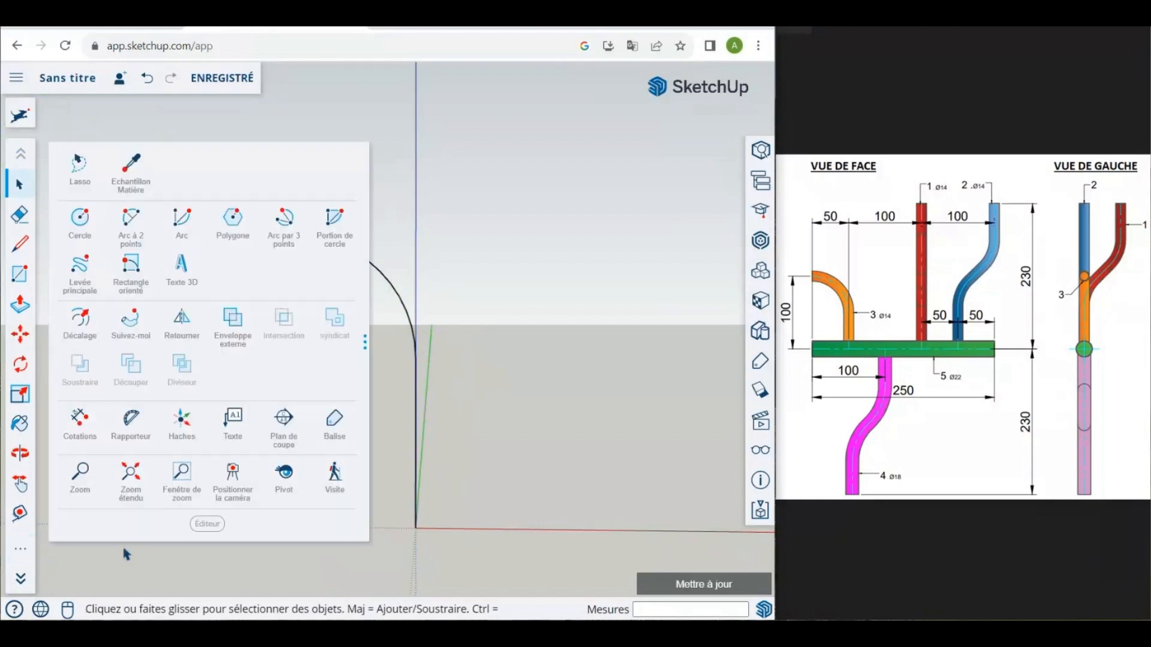
{"action": "left_click", "coordinate": [84, 211]}
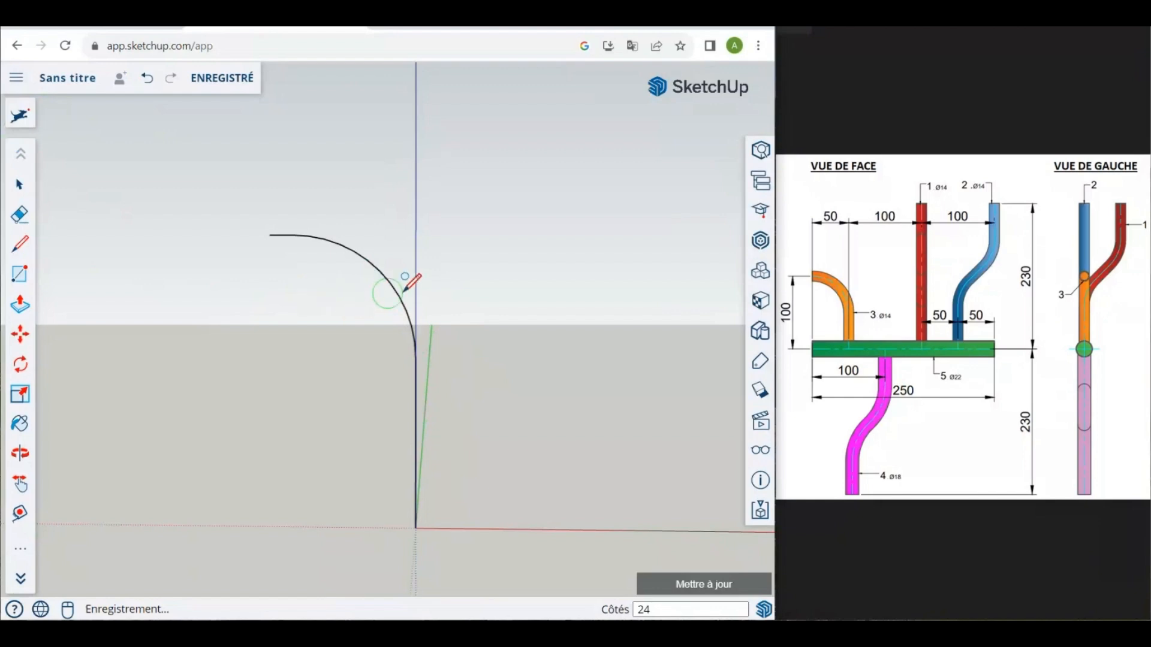
{"action": "scroll", "coordinate": [419, 281], "scroll_direction": "down", "scroll_amount": 1}
{"action": "middle_click_drag", "start_coordinate": [488, 282], "coordinate": [499, 492]}
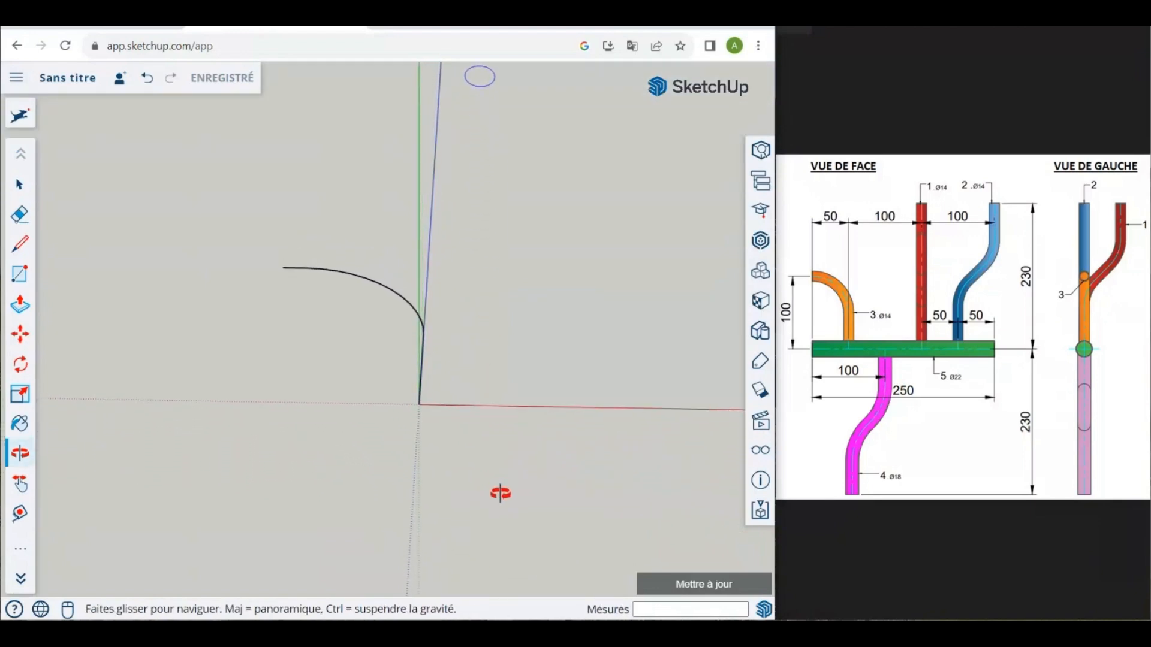
{"action": "scroll", "coordinate": [448, 439], "scroll_direction": "up", "scroll_amount": 3}
{"action": "scroll", "coordinate": [446, 422], "scroll_direction": "up", "scroll_amount": 2}
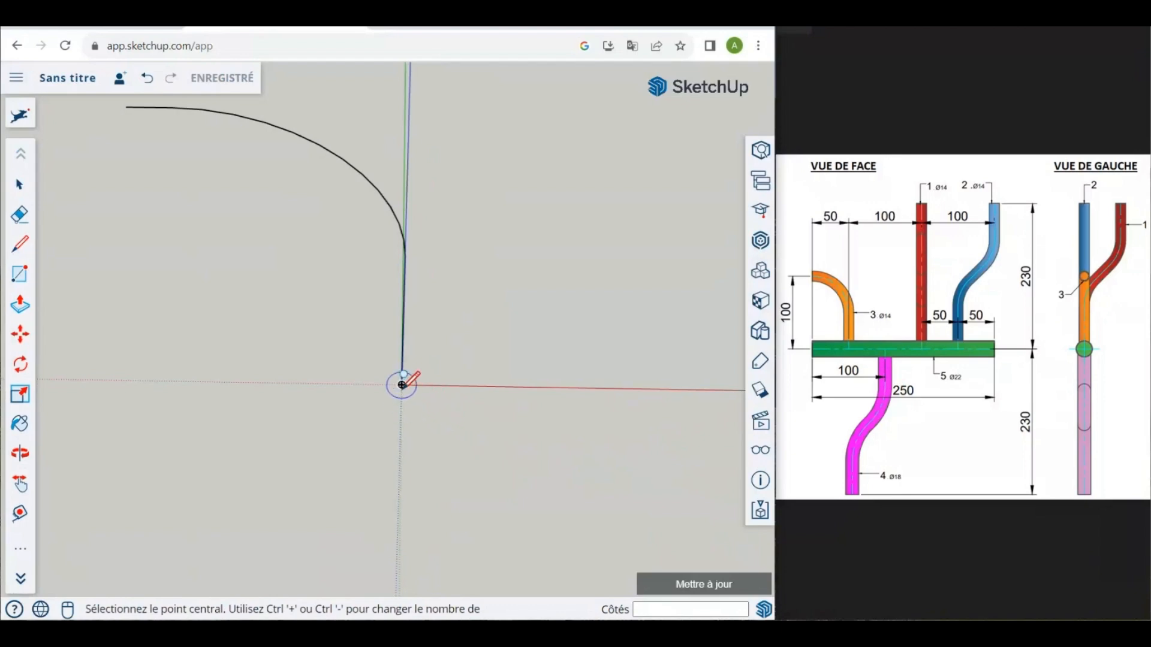
{"action": "left_click", "coordinate": [401, 384]}
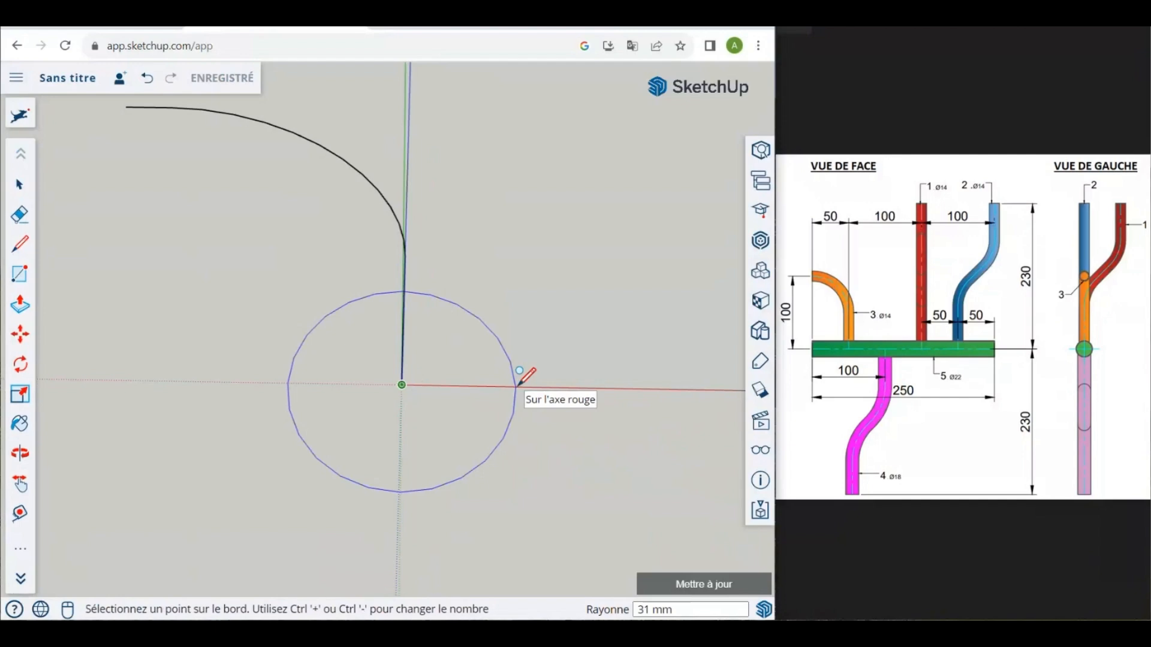
{"action": "type", "text": "7"}
{"action": "key", "text": "Return"}
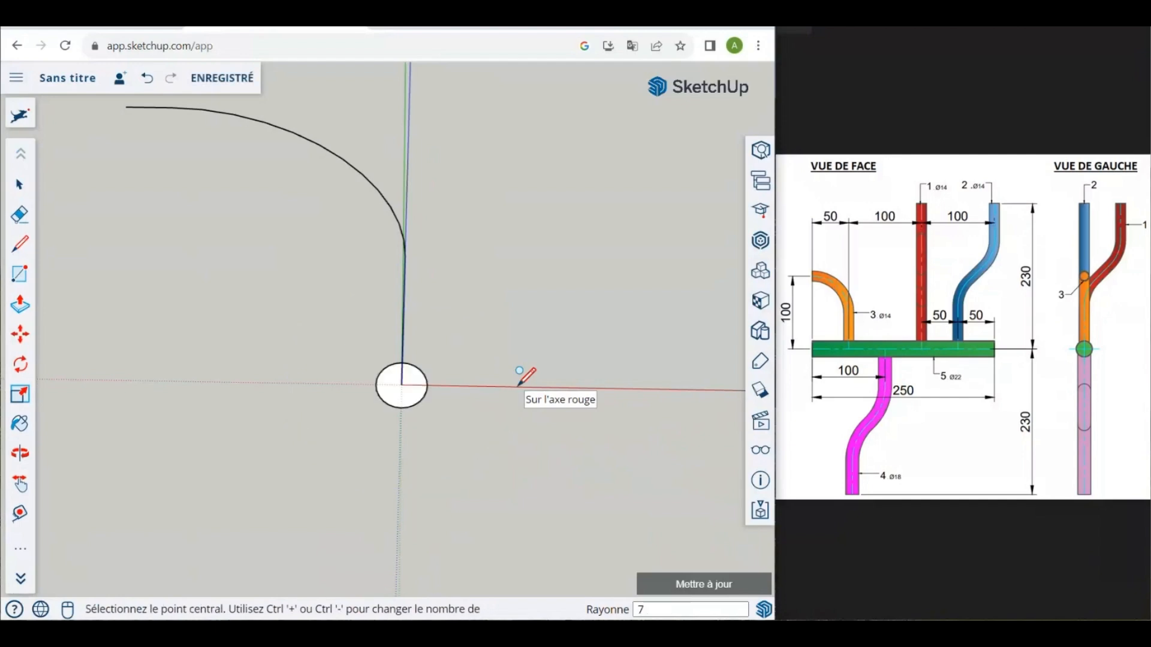
Step: Draw a concentric circle of 6 mm radius inside the 7 mm radius profile circle
{"action": "scroll", "coordinate": [379, 385], "scroll_direction": "up", "scroll_amount": 4}
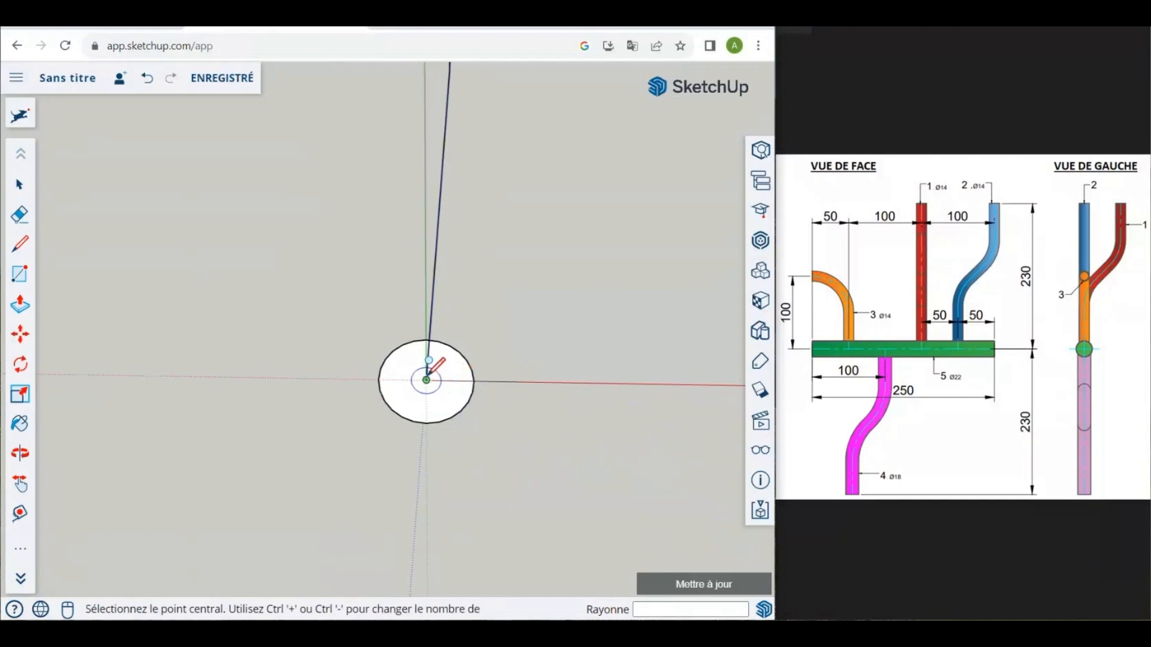
{"action": "left_click", "coordinate": [426, 379]}
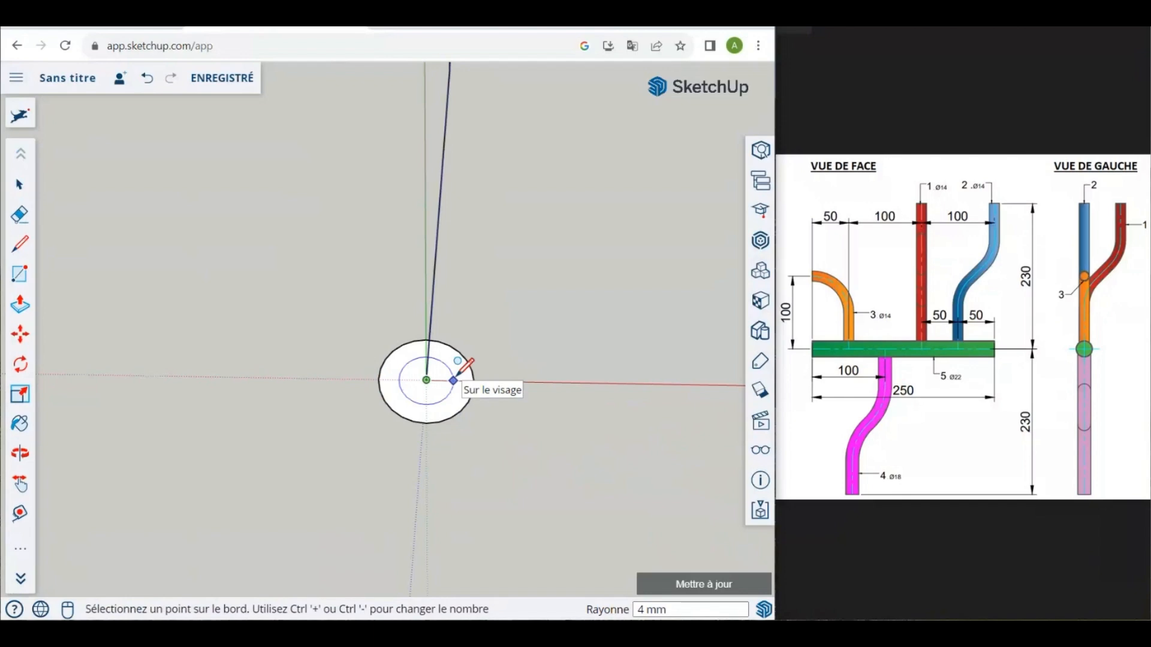
{"action": "type", "text": "6"}
{"action": "key", "text": "Return"}
Step: Delete the inner circle's face to leave a ring-shaped tube profile
{"action": "left_click", "coordinate": [13, 188]}
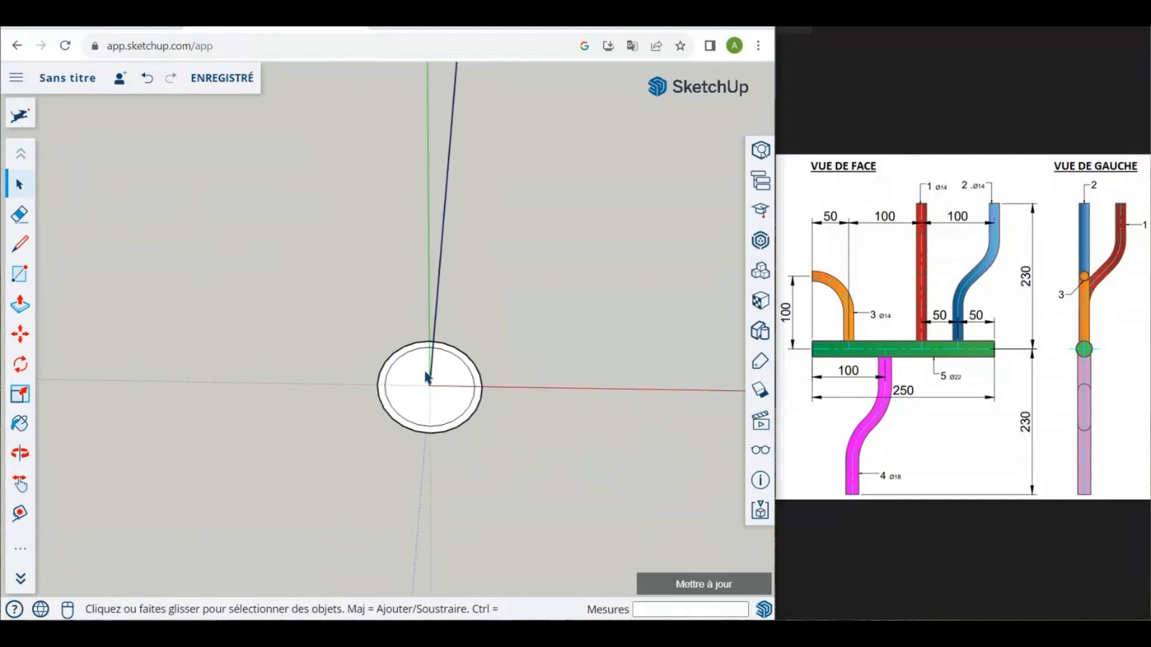
{"action": "scroll", "coordinate": [457, 401], "scroll_direction": "up", "scroll_amount": 3}
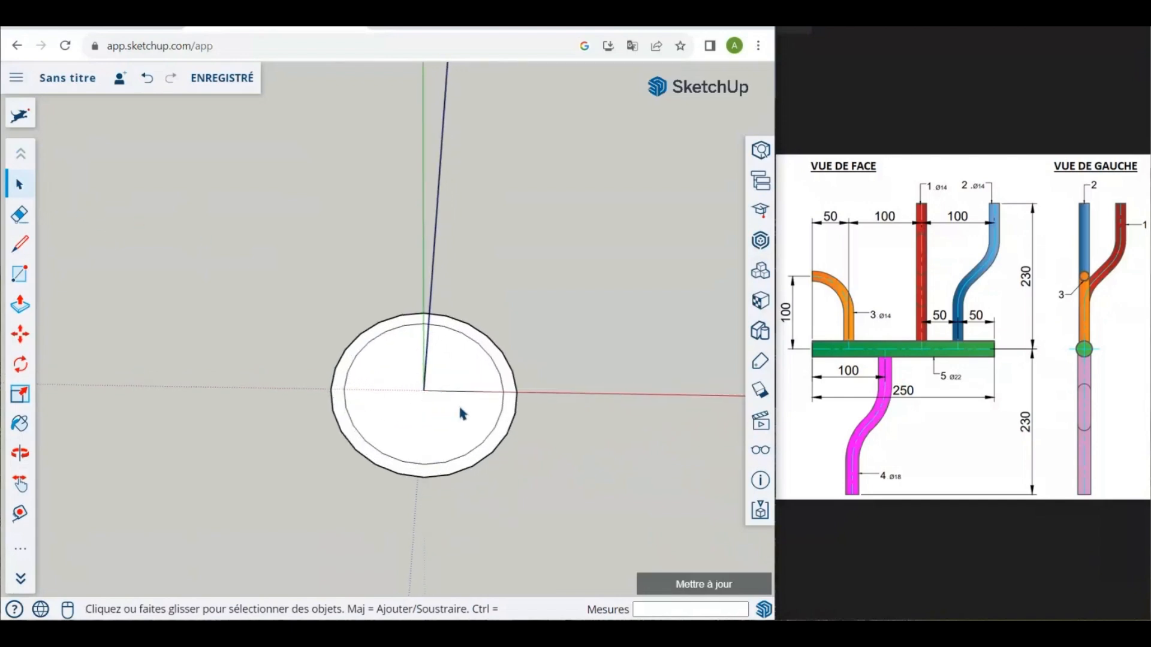
{"action": "left_click", "coordinate": [462, 414]}
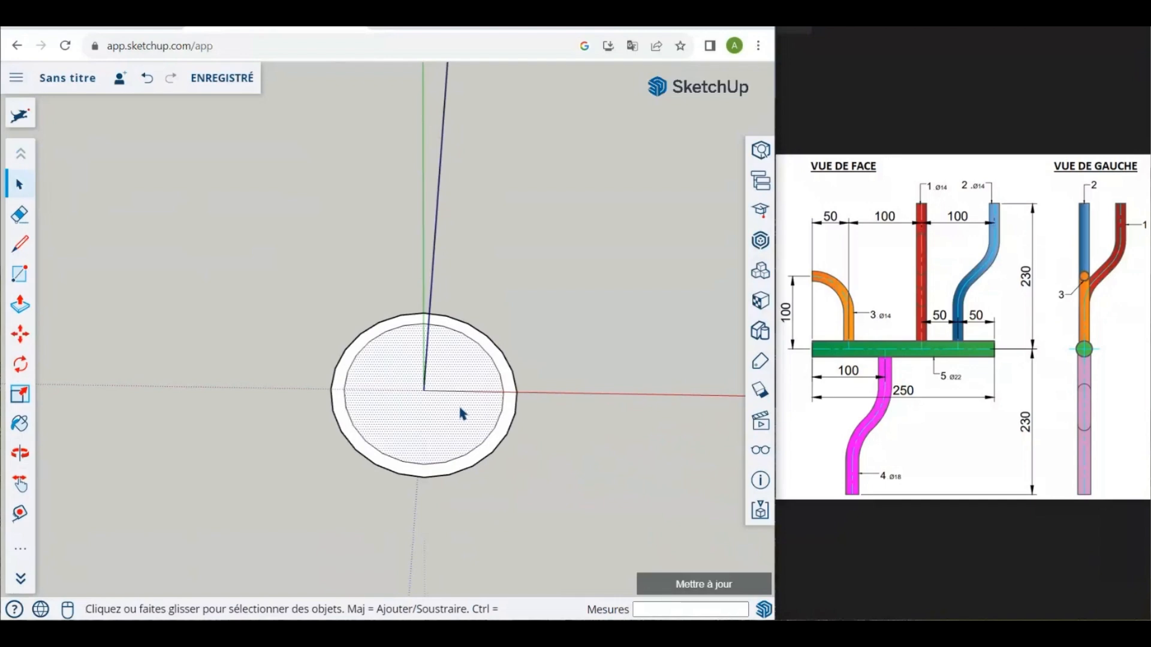
{"action": "key", "text": "Delete"}
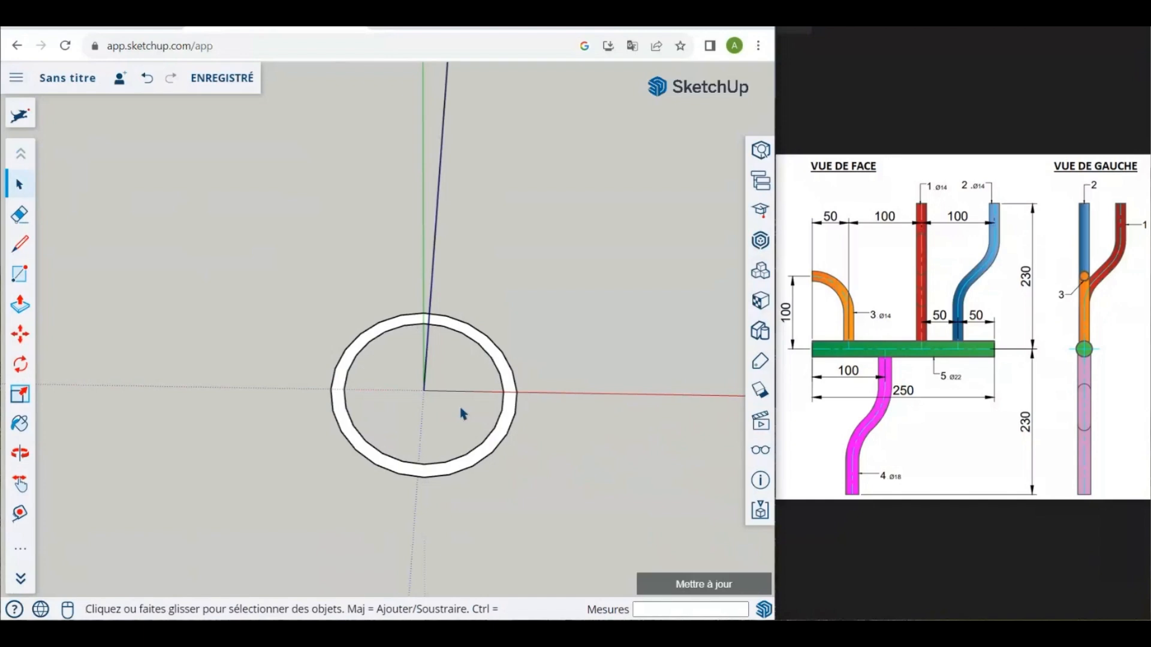
{"action": "scroll", "coordinate": [455, 414], "scroll_direction": "up", "scroll_amount": 3}
{"action": "scroll", "coordinate": [444, 402], "scroll_direction": "up", "scroll_amount": 2}
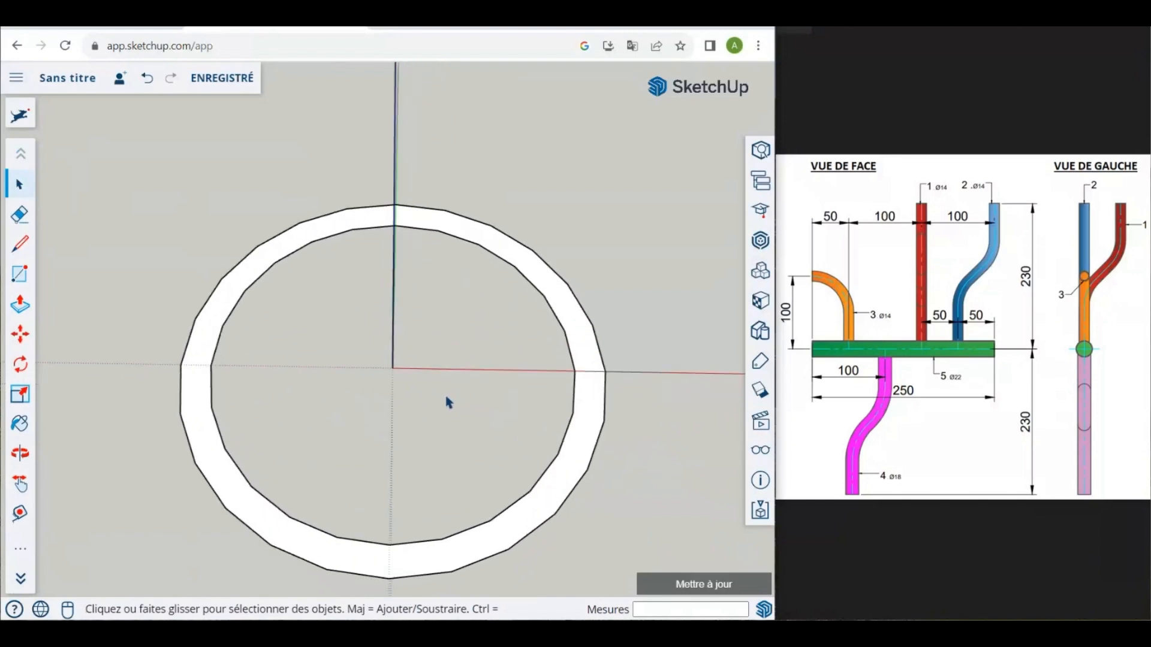
Step: Delete the whole ring profile, including its face and both circular edges
{"action": "scroll", "coordinate": [511, 352], "scroll_direction": "down", "scroll_amount": 1}
{"action": "middle_click_drag", "start_coordinate": [471, 369], "coordinate": [475, 453]}
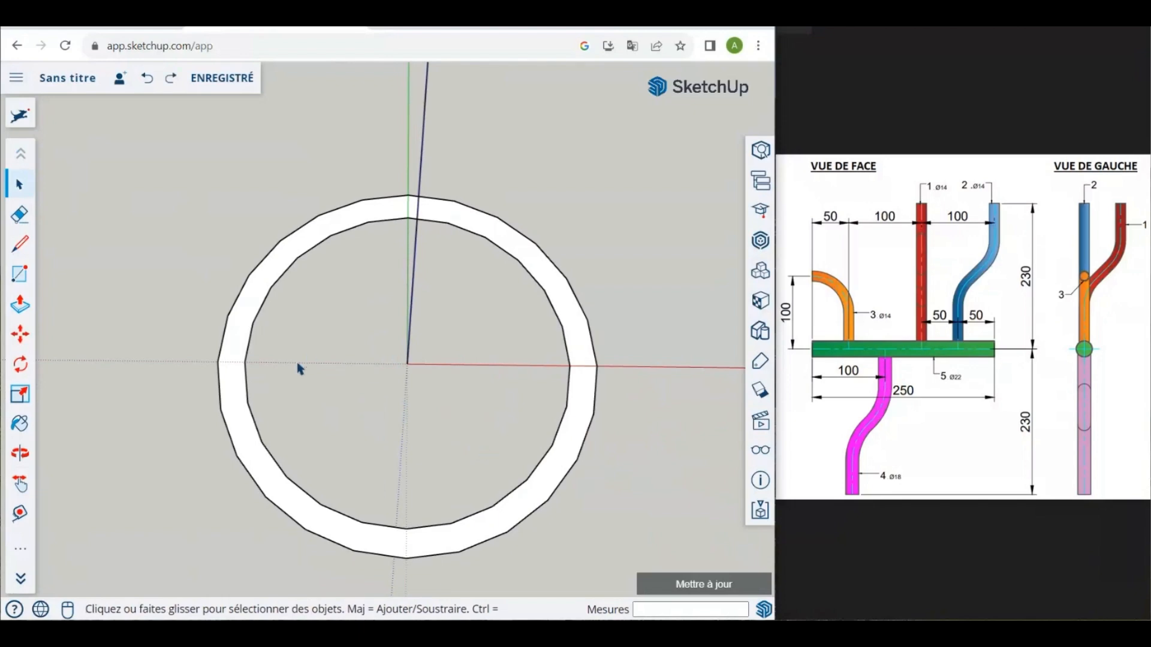
{"action": "left_click_drag", "start_coordinate": [624, 504], "coordinate": [511, 217]}
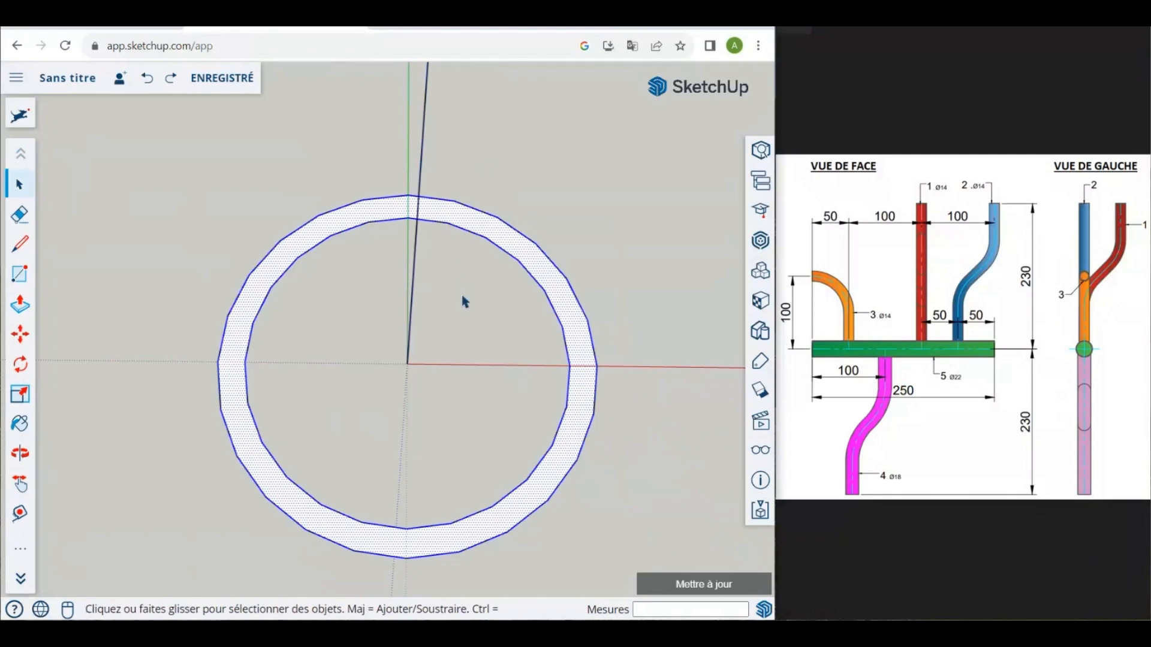
{"action": "key", "text": "Delete"}
Step: Delete the bend arc from the path, keeping the vertical line and the short horizontal line
{"action": "middle_click_drag", "start_coordinate": [462, 321], "coordinate": [343, 298]}
{"action": "scroll", "coordinate": [380, 199], "scroll_direction": "up", "scroll_amount": 3}
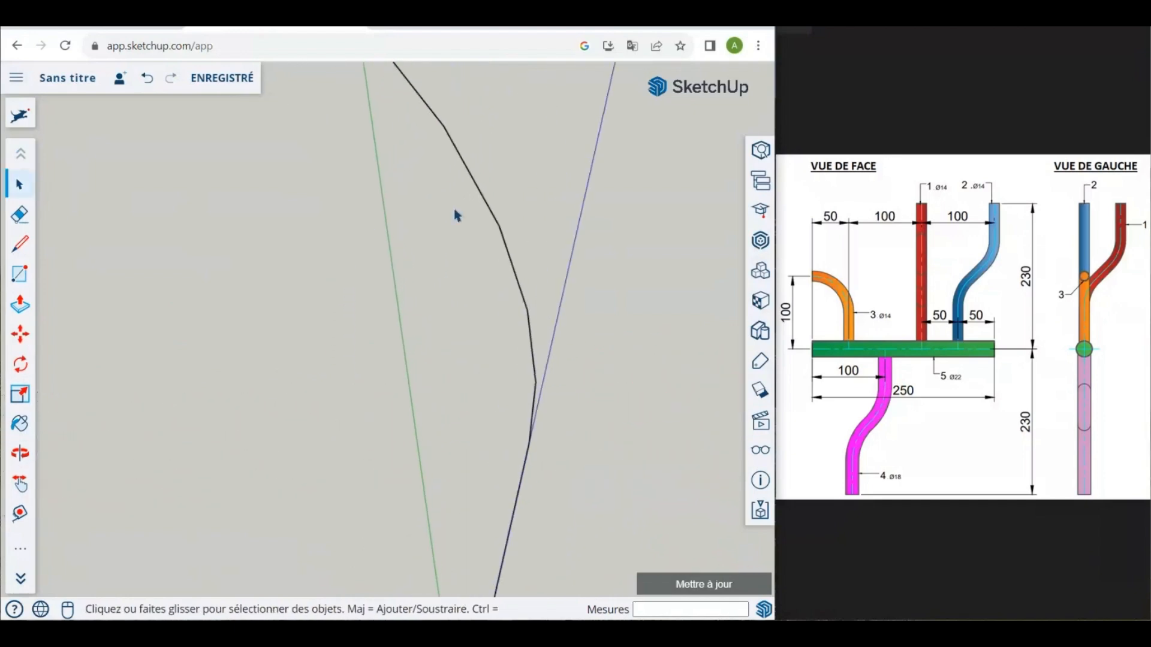
{"action": "scroll", "coordinate": [557, 322], "scroll_direction": "down", "scroll_amount": 1}
{"action": "scroll", "coordinate": [556, 323], "scroll_direction": "down", "scroll_amount": 3}
{"action": "middle_click_drag", "start_coordinate": [544, 342], "coordinate": [315, 236]}
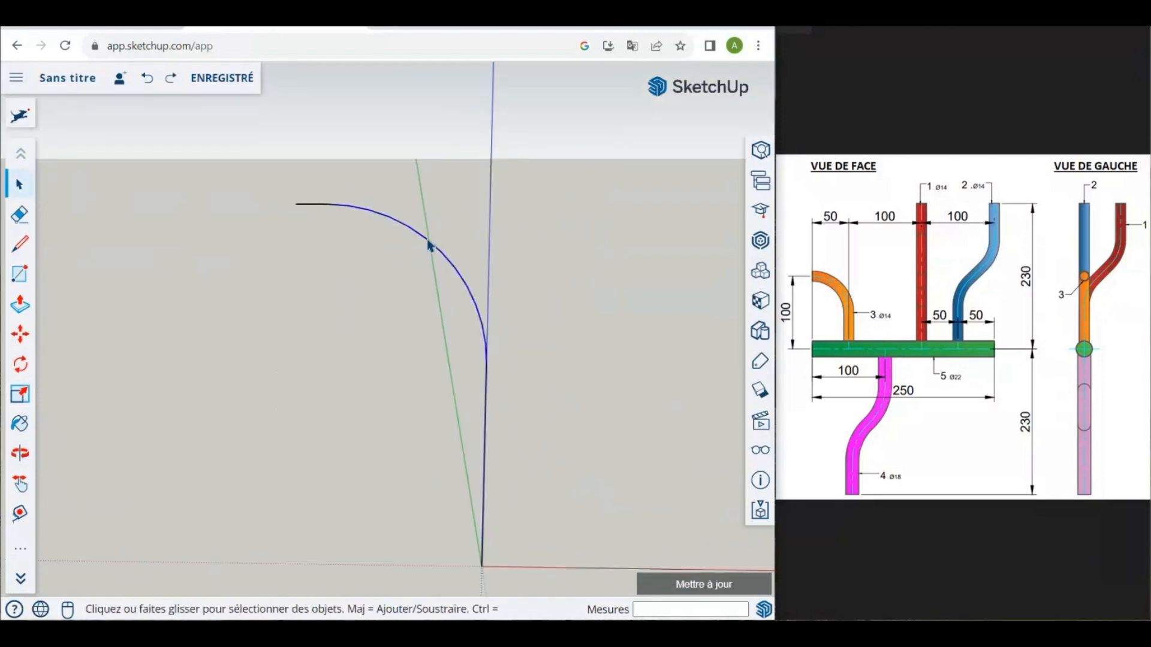
{"action": "key", "text": "Delete"}
{"action": "scroll", "coordinate": [303, 252], "scroll_direction": "down", "scroll_amount": 1}
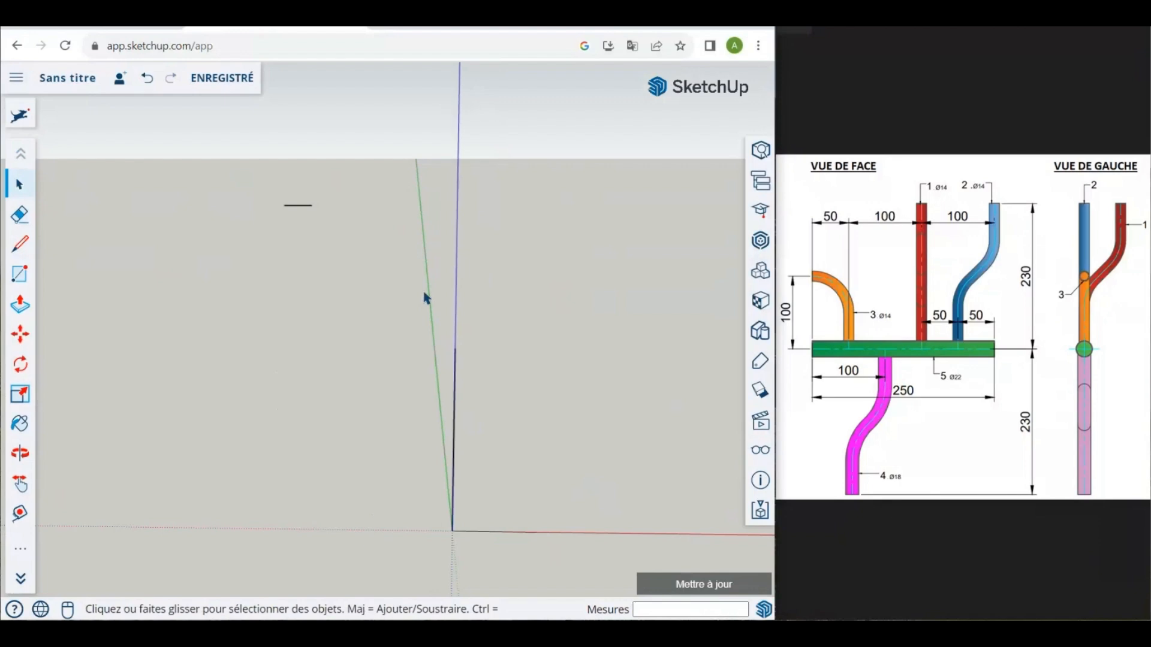
Step: Draw a 42 mm construction line straight down along the blue axis from the short horizontal line's inner end
{"action": "left_click", "coordinate": [20, 244]}
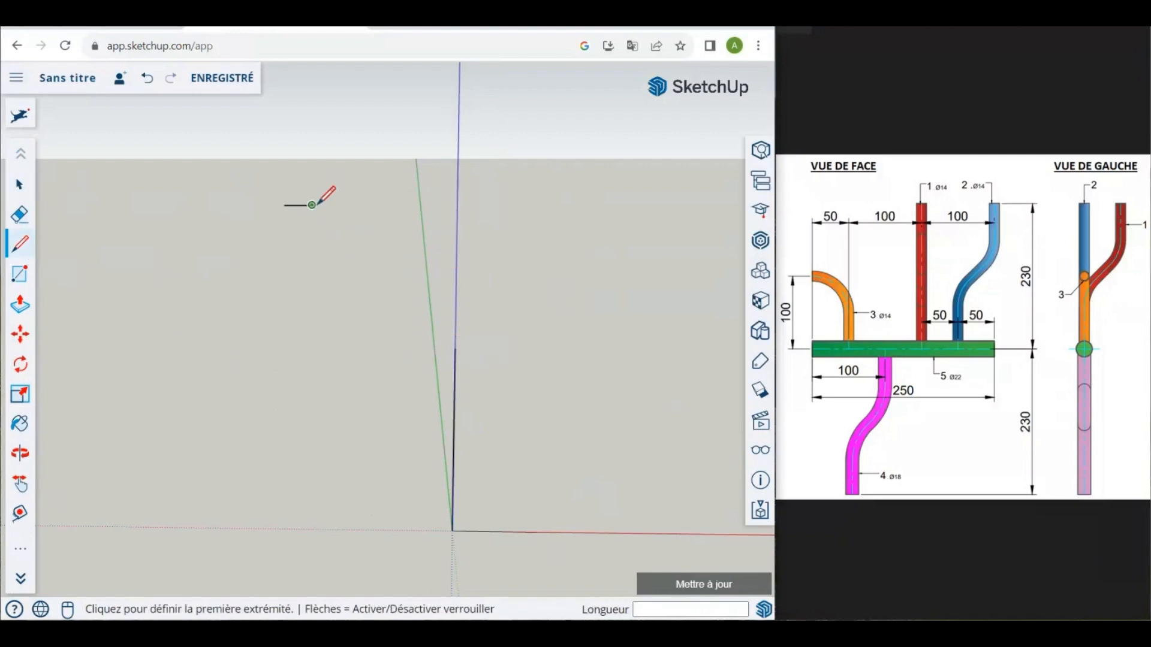
{"action": "left_click", "coordinate": [312, 205]}
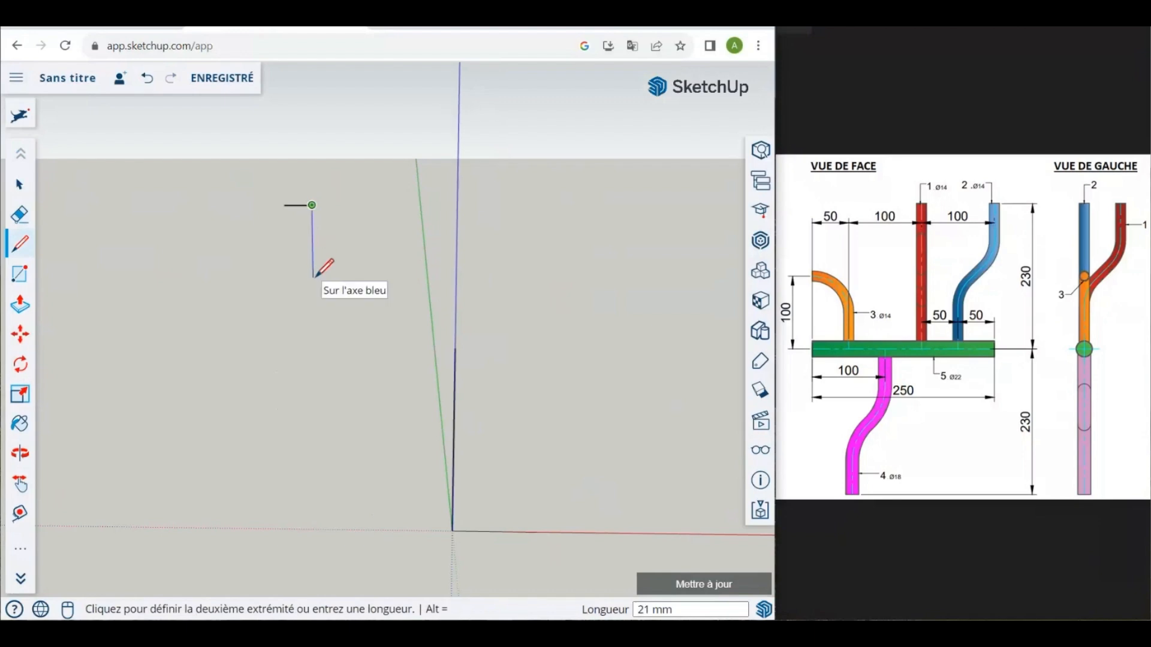
{"action": "type", "text": "42"}
{"action": "key", "text": "Return"}
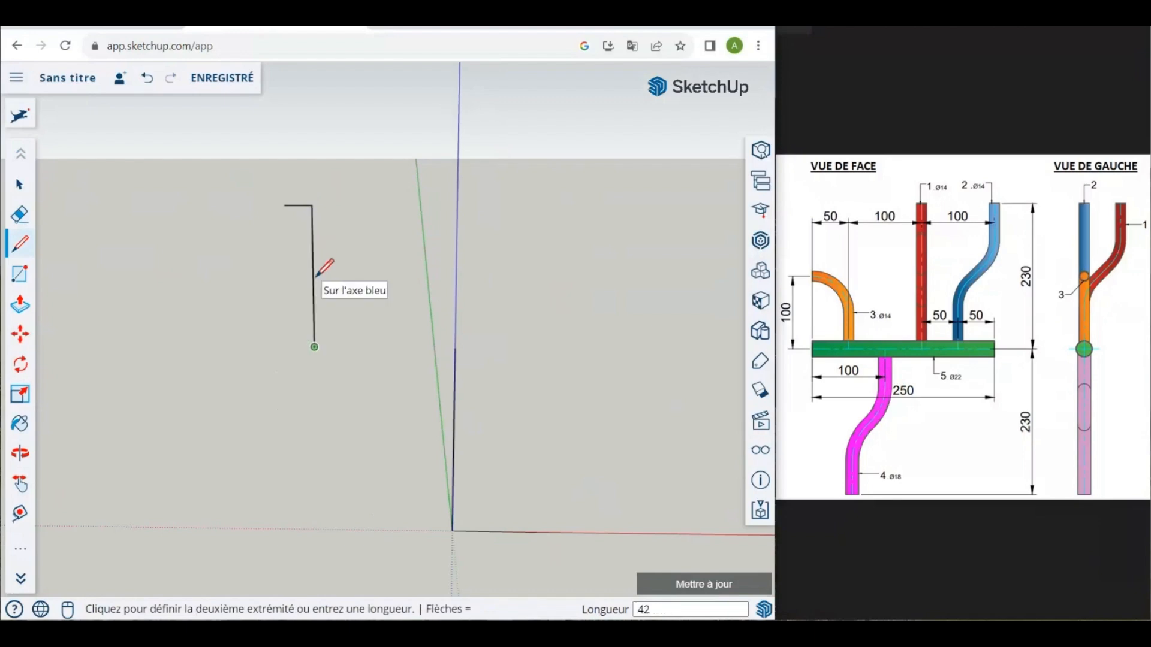
{"action": "key", "text": "Escape"}
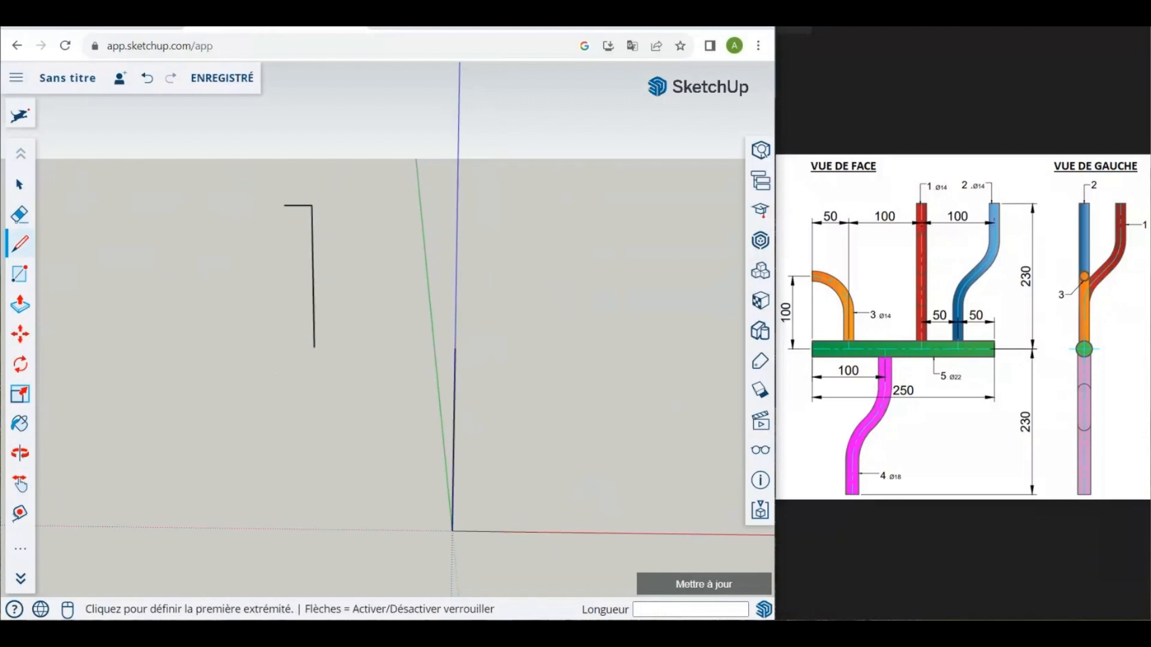
Step: Start a bend arc centred on the construction line's lower end, beginning at the upper end of the vertical path line
{"action": "key", "text": "alt+Tab"}
{"action": "key", "text": "alt+Tab"}
{"action": "left_click", "coordinate": [27, 558]}
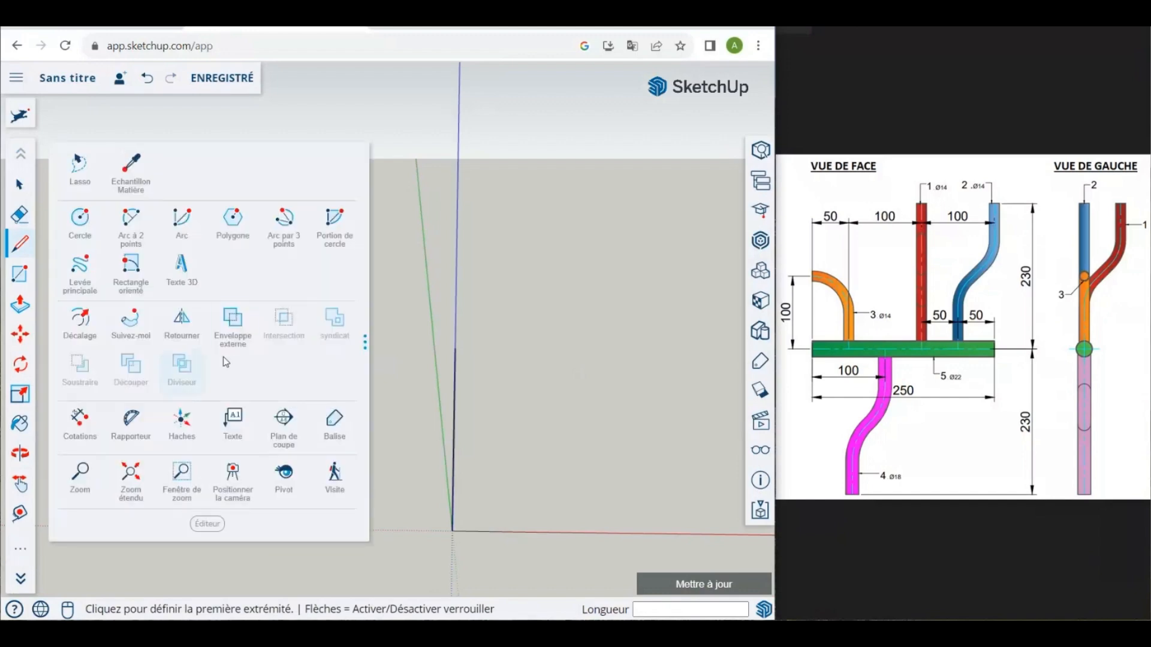
{"action": "left_click", "coordinate": [186, 219]}
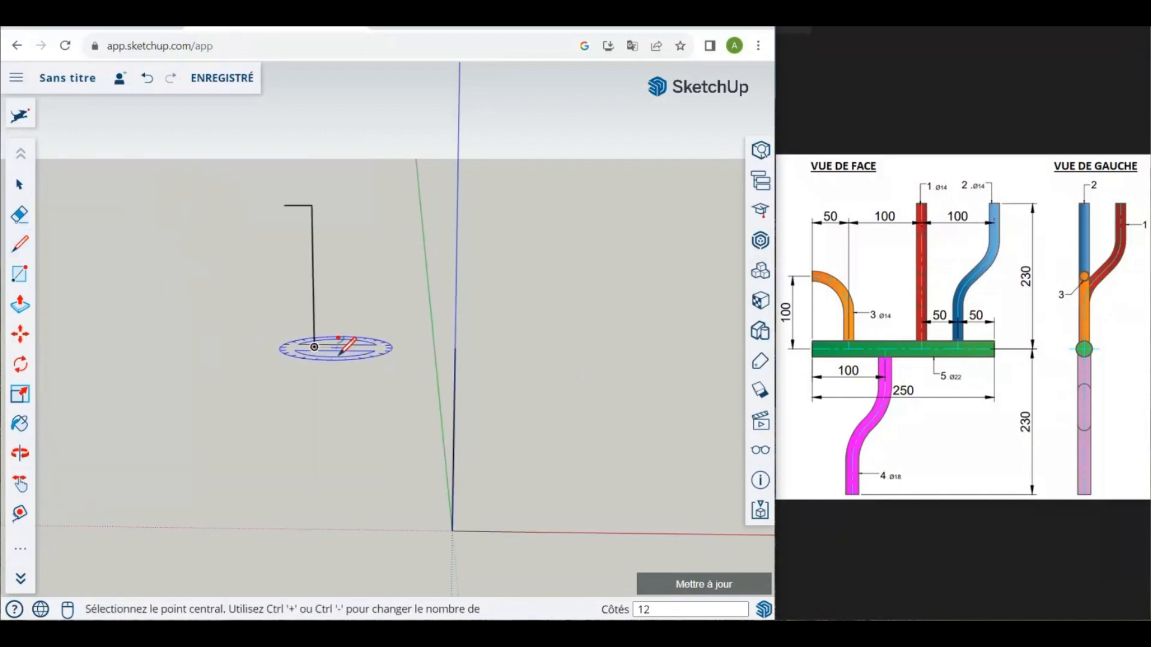
{"action": "middle_click_drag", "start_coordinate": [334, 344], "coordinate": [332, 310]}
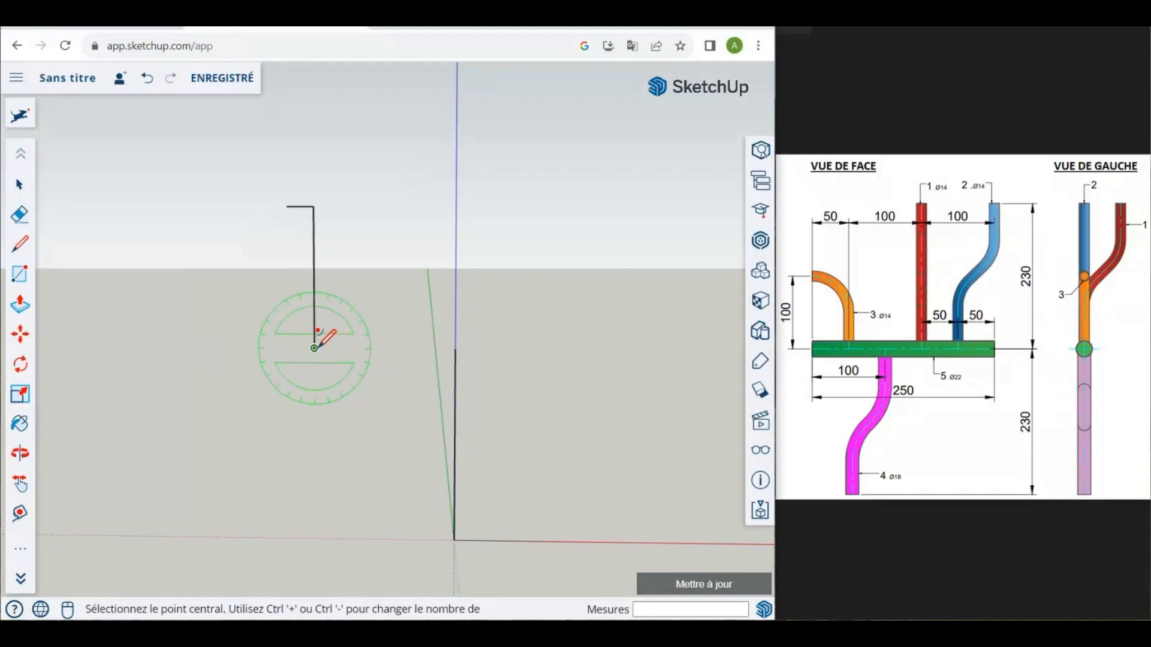
{"action": "left_click", "coordinate": [314, 347]}
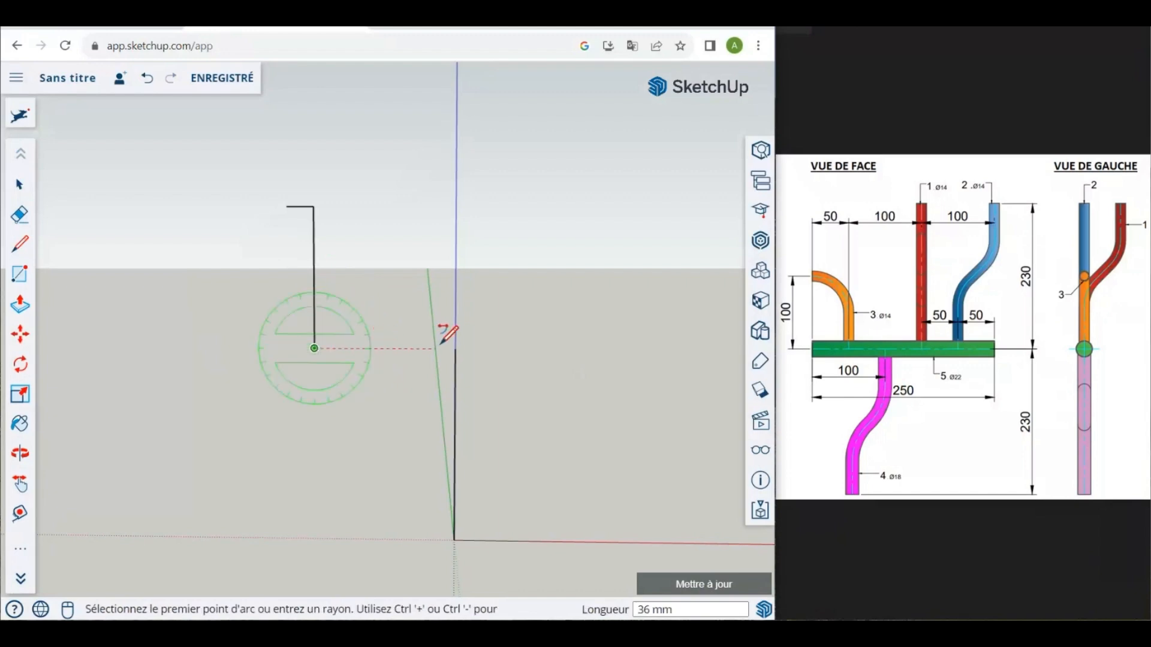
{"action": "left_click", "coordinate": [456, 348]}
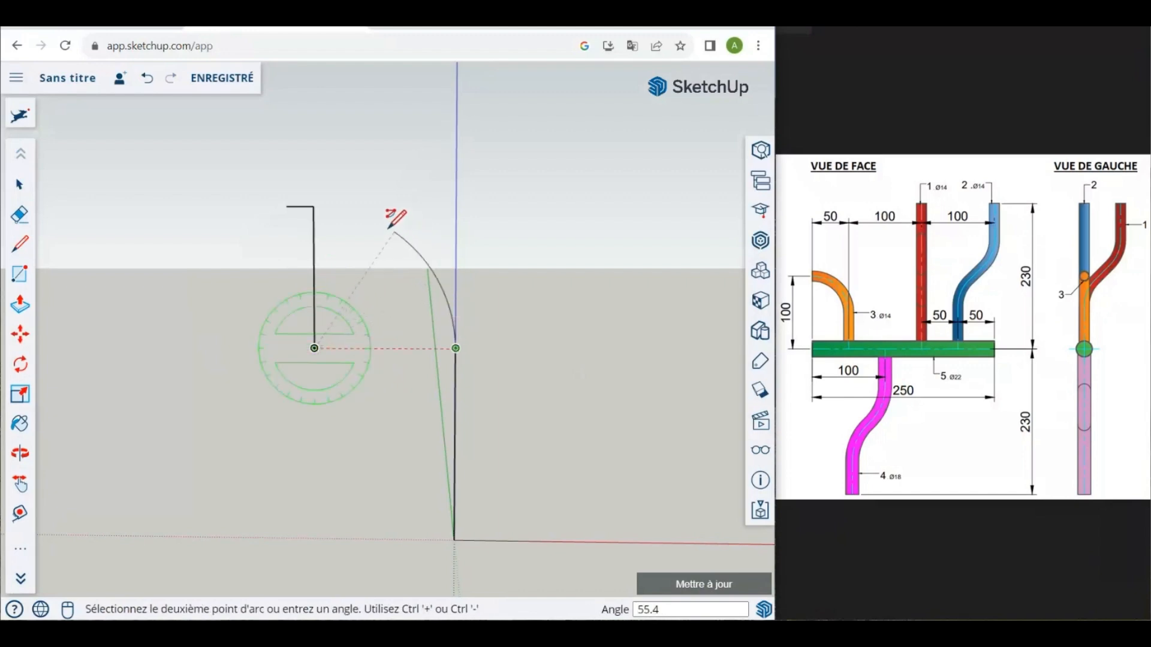
{"action": "scroll", "coordinate": [362, 213], "scroll_direction": "up", "scroll_amount": 4}
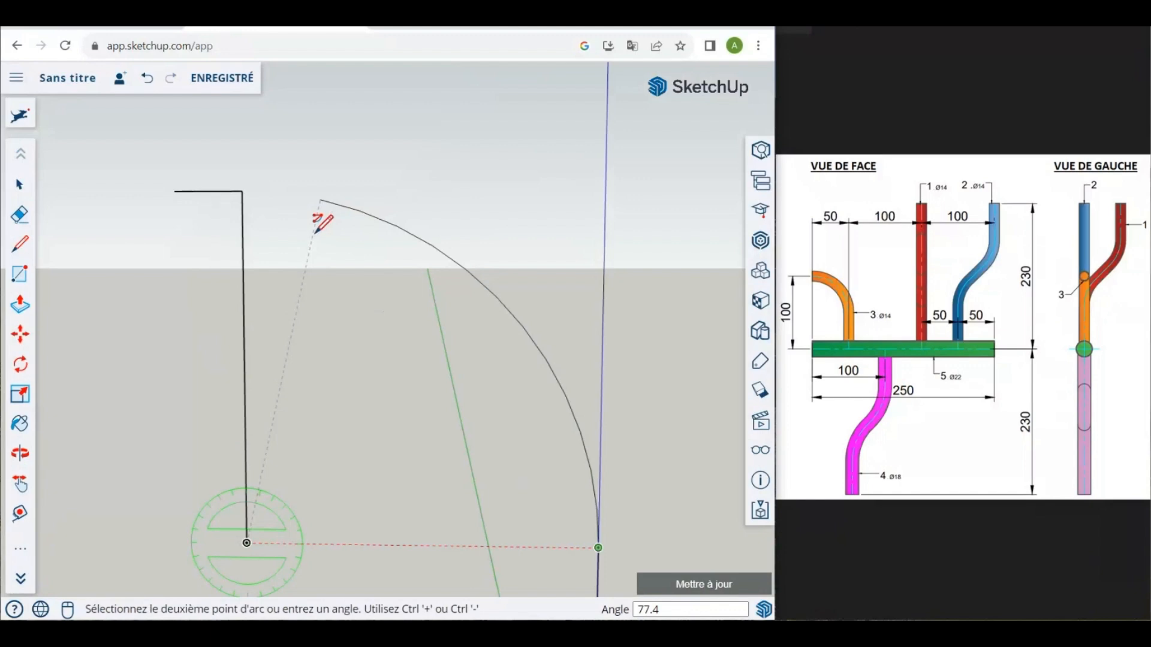
Step: Try giving the arc in progress 13 segments and 38 segments
{"action": "type", "text": "13s"}
{"action": "key", "text": "Return"}
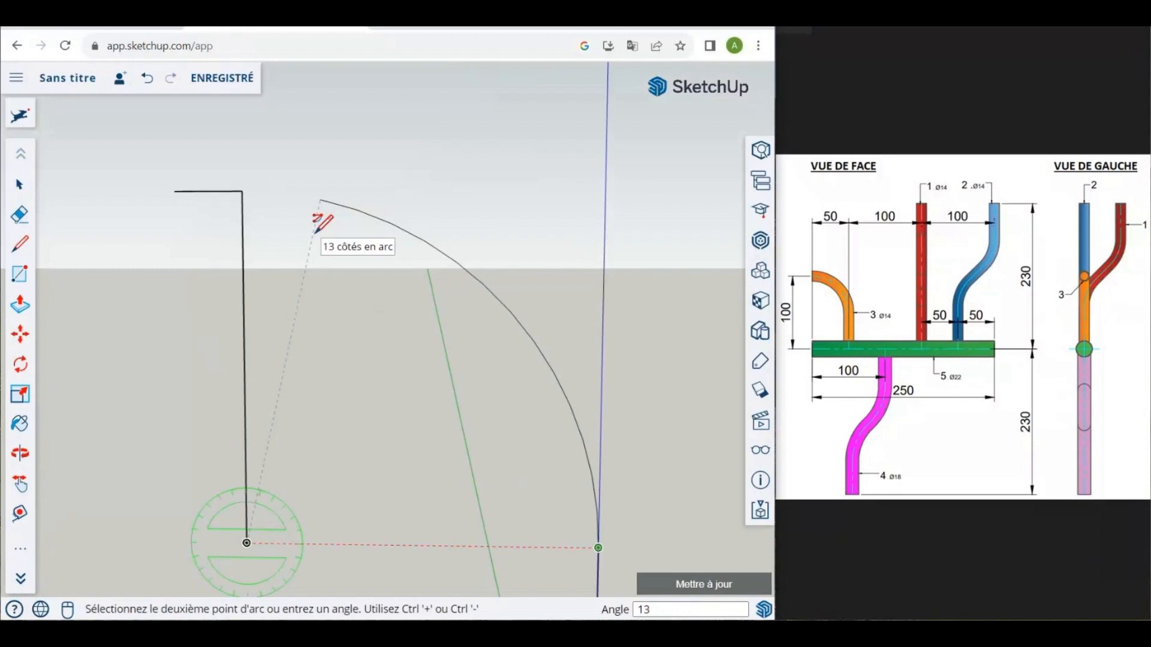
{"action": "type", "text": "38s"}
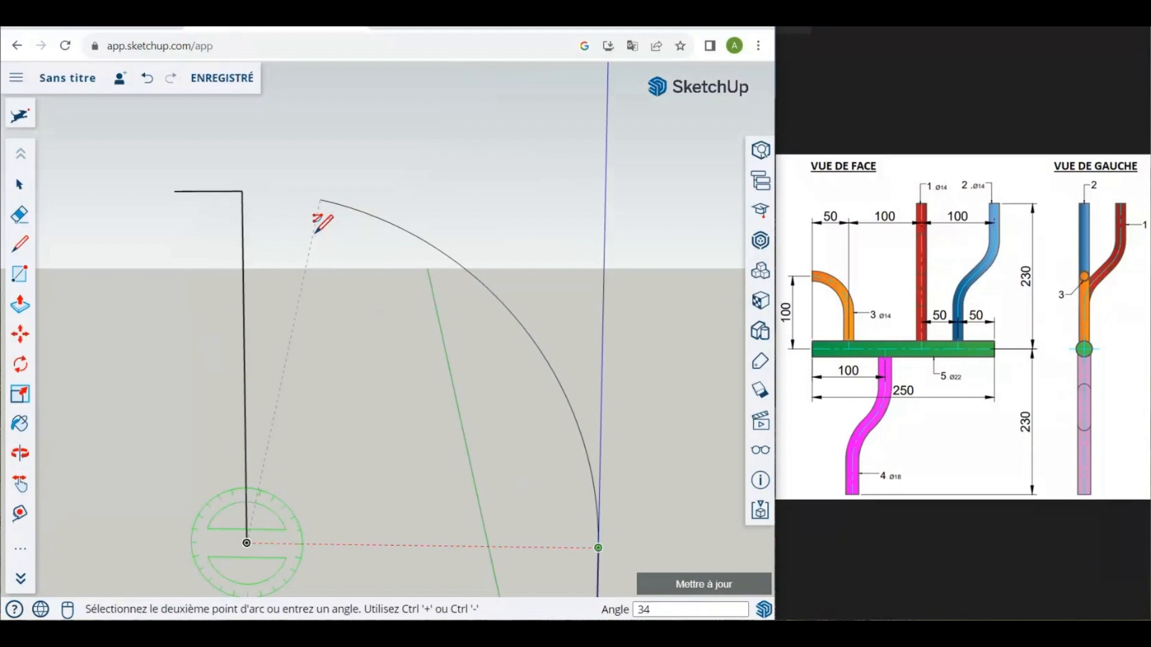
{"action": "key", "text": "Return"}
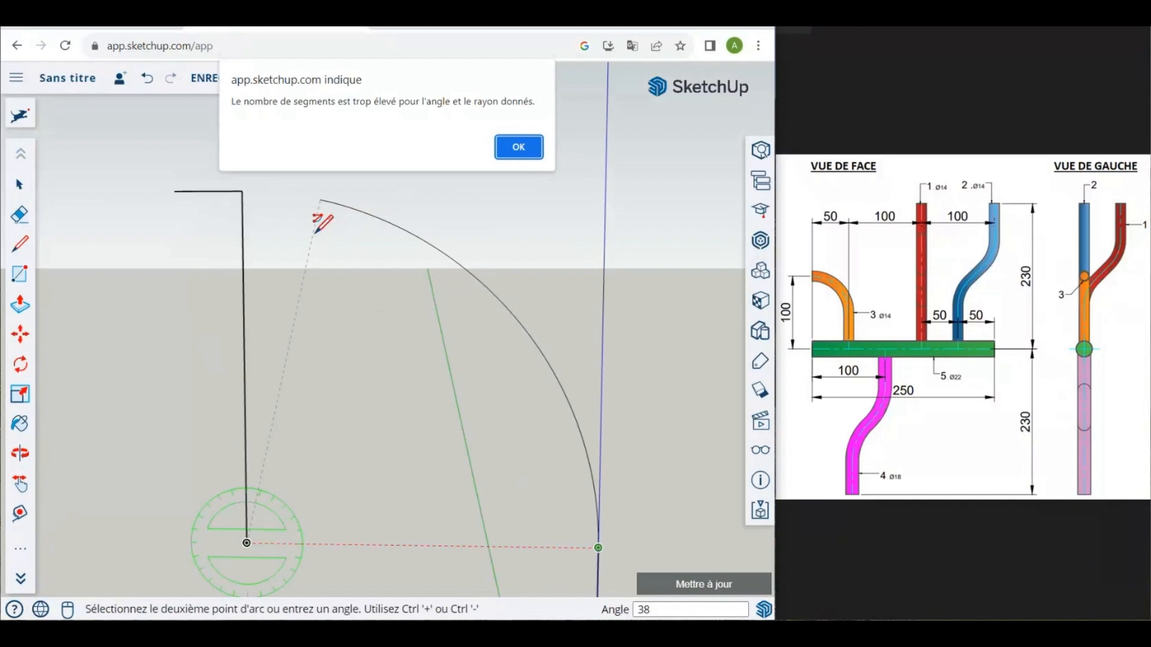
{"action": "left_click", "coordinate": [506, 152]}
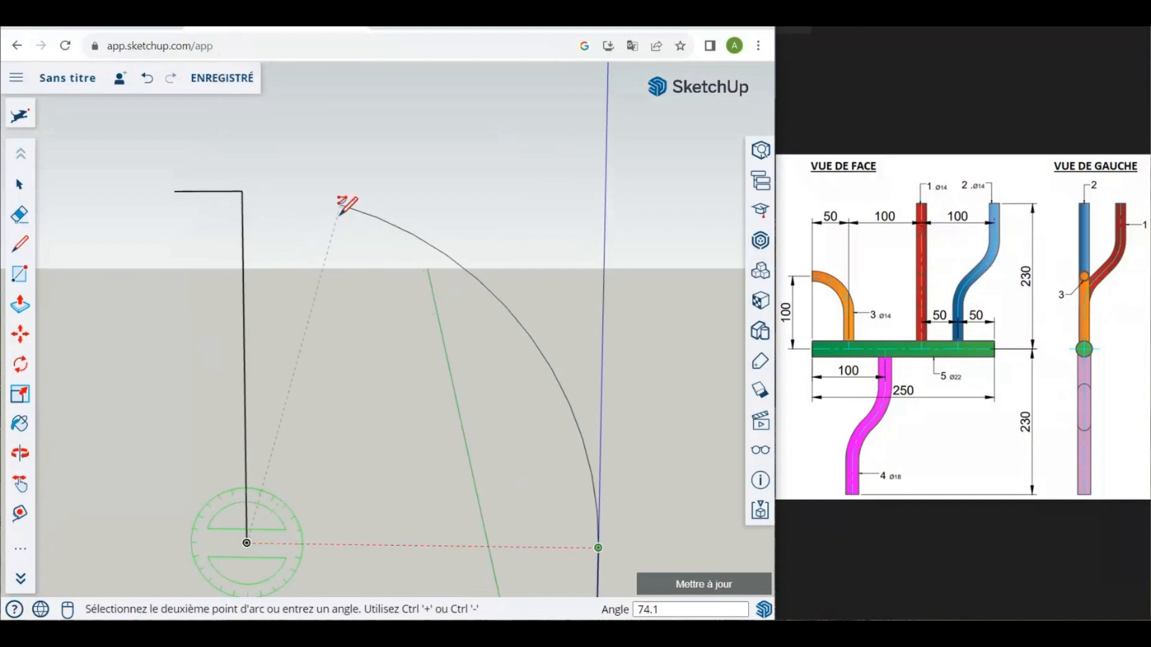
Step: Try setting the segment count of the arc in progress to 13 and then to 27
{"action": "type", "text": "13s"}
{"action": "key", "text": "Return"}
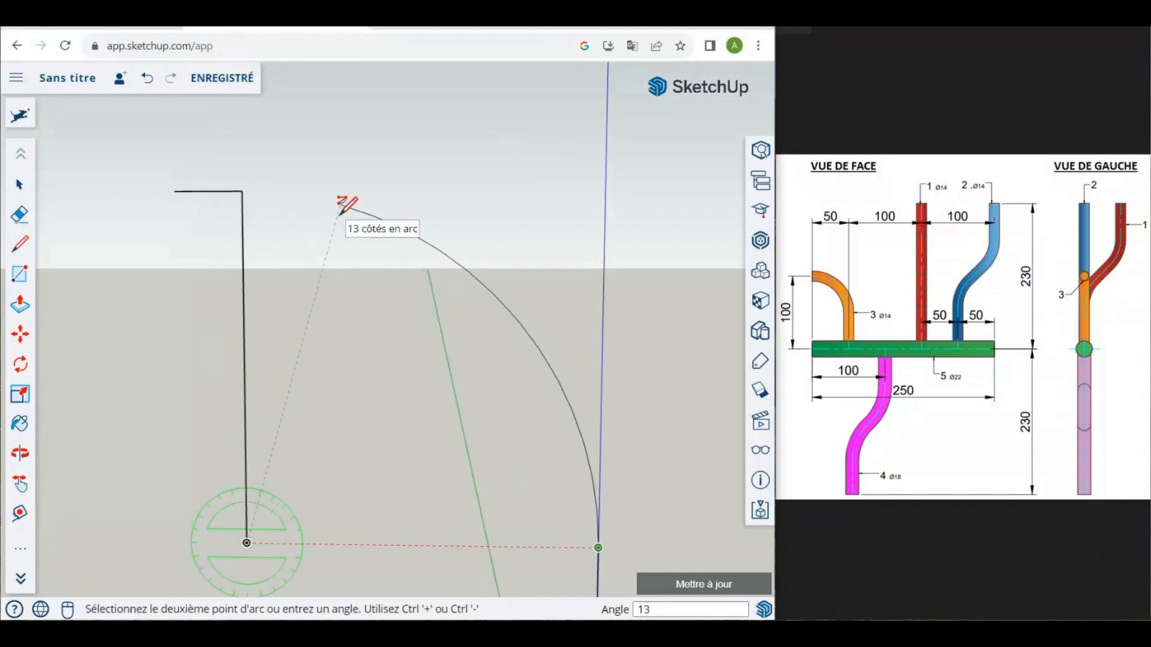
{"action": "type", "text": "21"}
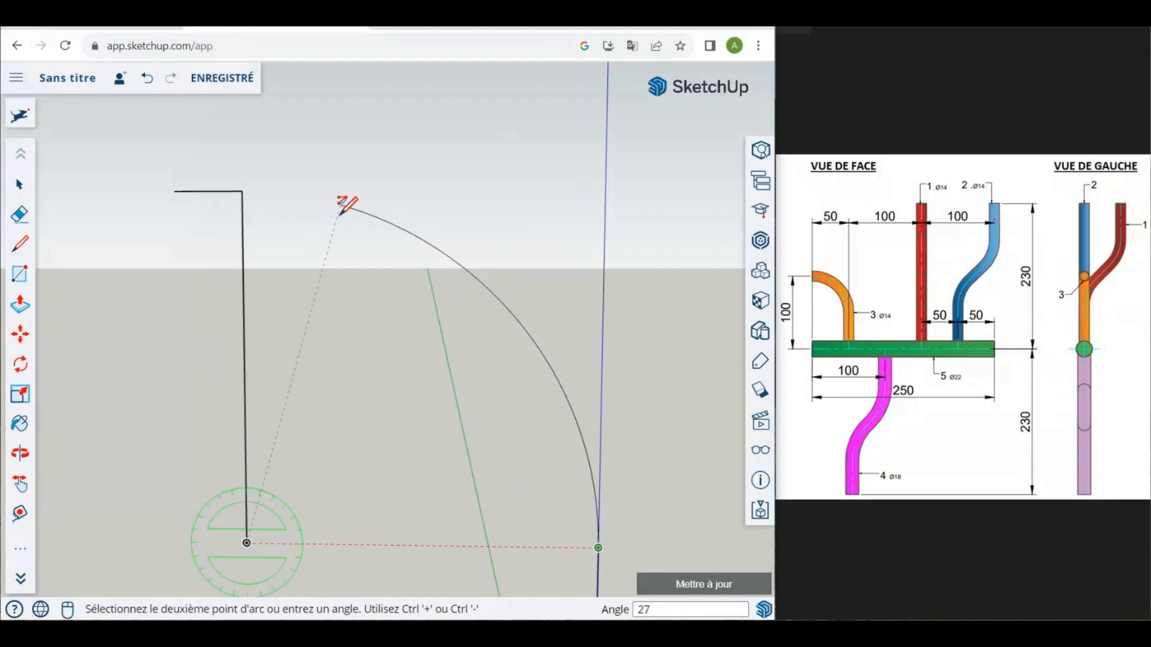
Step: Raise the arc's segment count to at least 24 and end the arc at the short horizontal line's inner end
{"action": "key", "text": "ctrl+plus"}
{"action": "key", "text": "ctrl+plus"}
{"action": "key", "text": "ctrl+plus"}
{"action": "key", "text": "ctrl+plus"}
{"action": "key", "text": "ctrl+plus"}
{"action": "key", "text": "ctrl+plus"}
{"action": "key", "text": "ctrl+plus"}
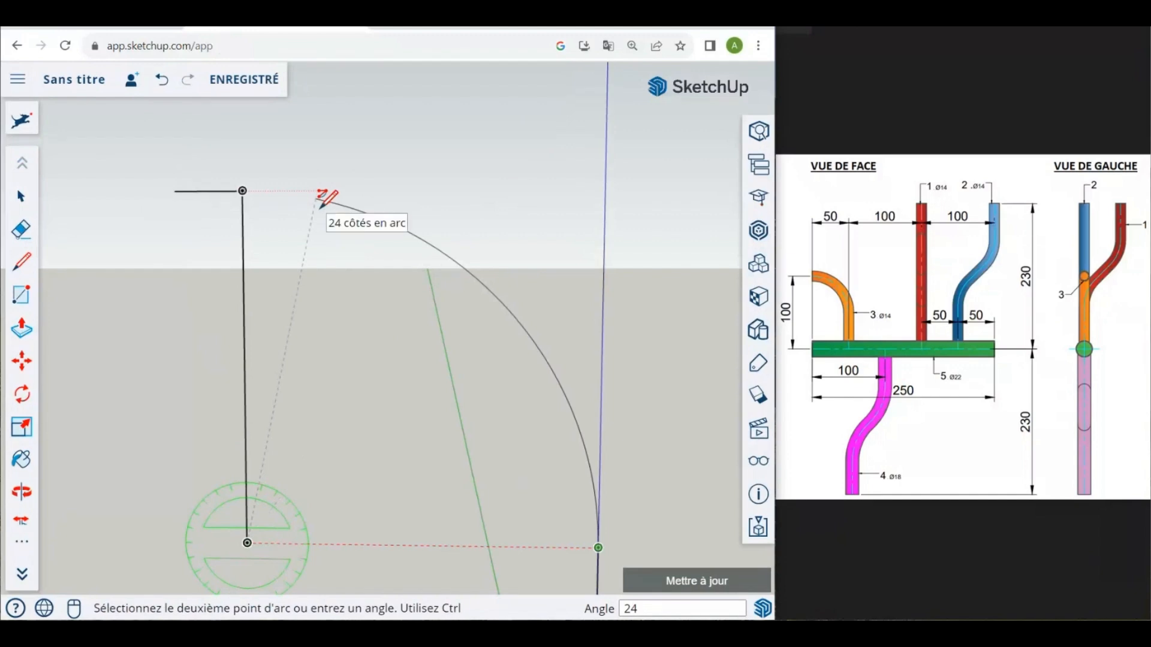
{"action": "key", "text": "ctrl+plus"}
{"action": "key", "text": "ctrl+plus"}
{"action": "key", "text": "ctrl+plus"}
{"action": "key", "text": "ctrl+plus"}
{"action": "key", "text": "ctrl+plus"}
{"action": "key", "text": "ctrl+minus"}
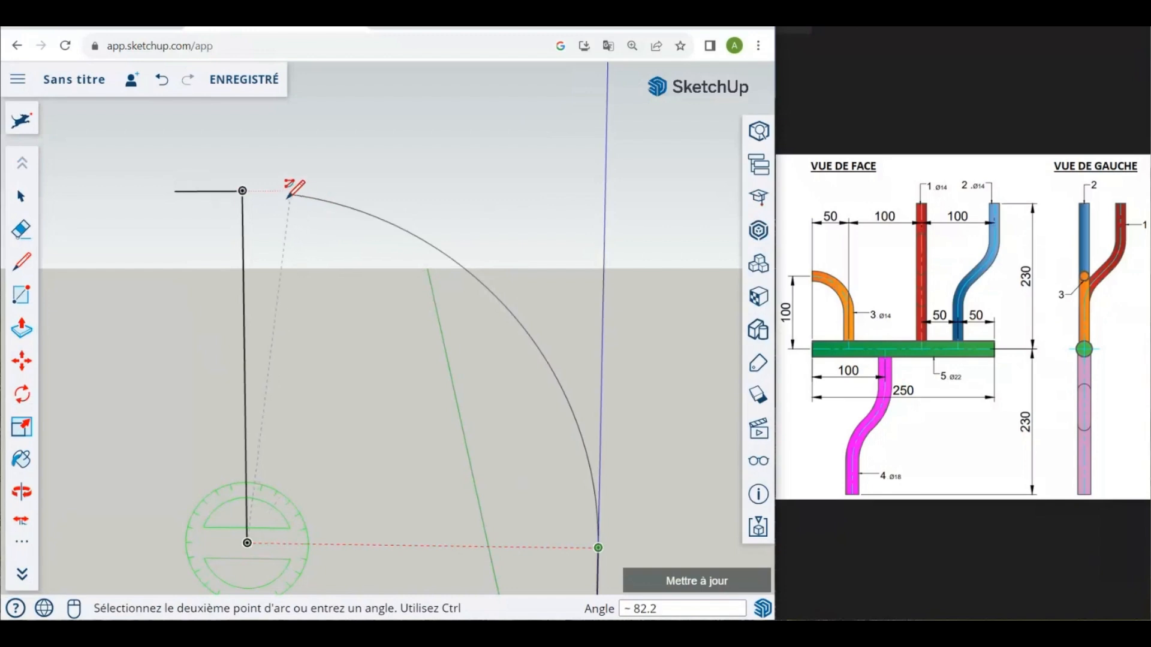
{"action": "left_click", "coordinate": [242, 191]}
{"action": "scroll", "coordinate": [515, 198], "scroll_direction": "down", "scroll_amount": 2}
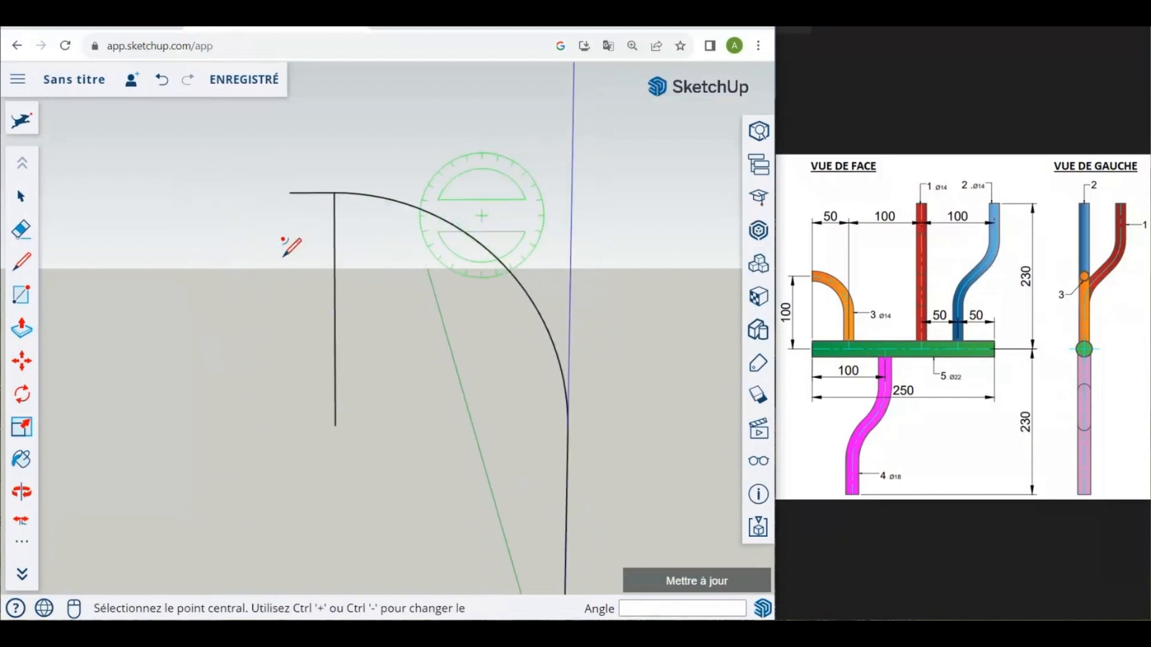
Step: Delete the vertical construction line beneath the arc's upper end, keeping the tube path
{"action": "left_click", "coordinate": [18, 196]}
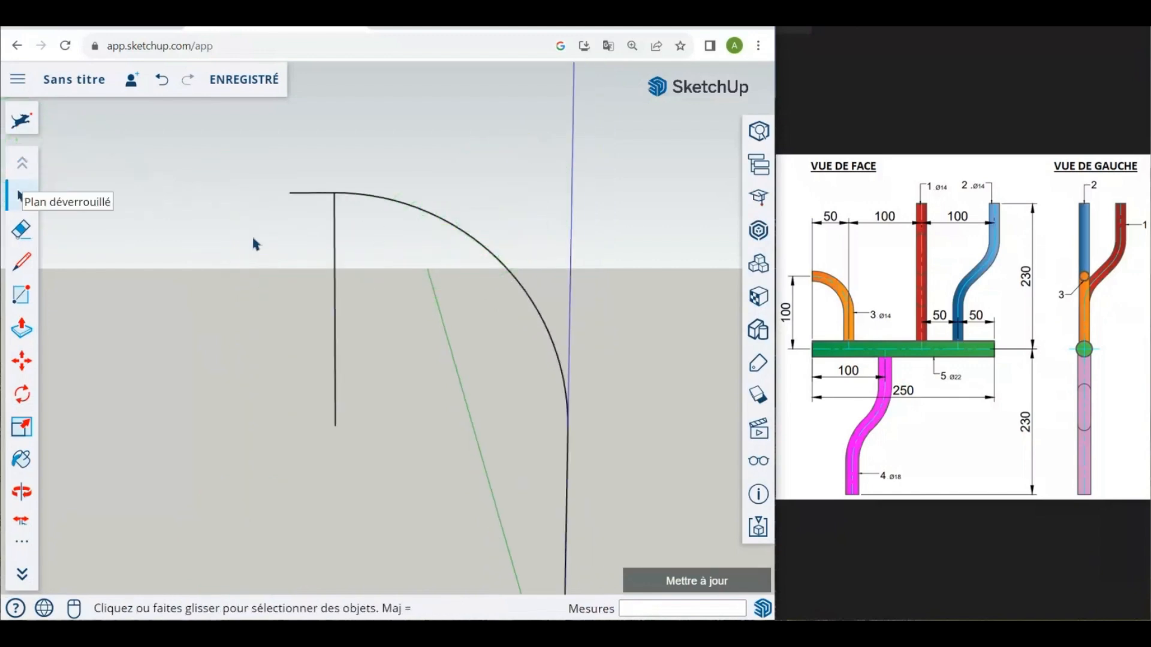
{"action": "left_click", "coordinate": [335, 304]}
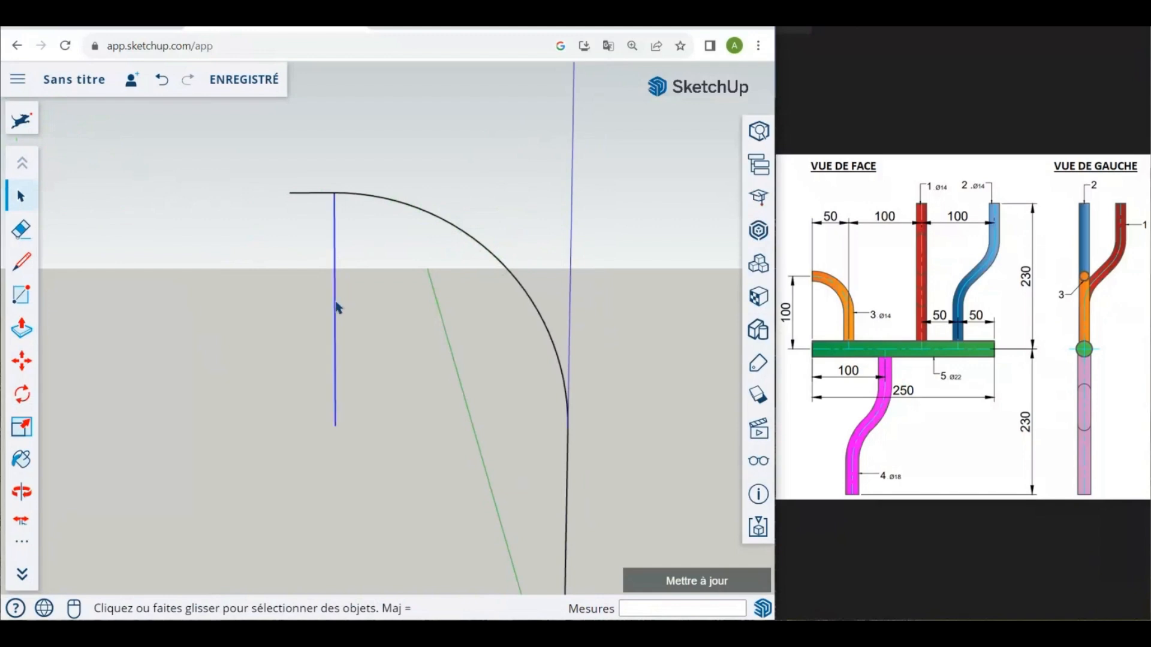
{"action": "key", "text": "Delete"}
{"action": "scroll", "coordinate": [286, 222], "scroll_direction": "down", "scroll_amount": 3}
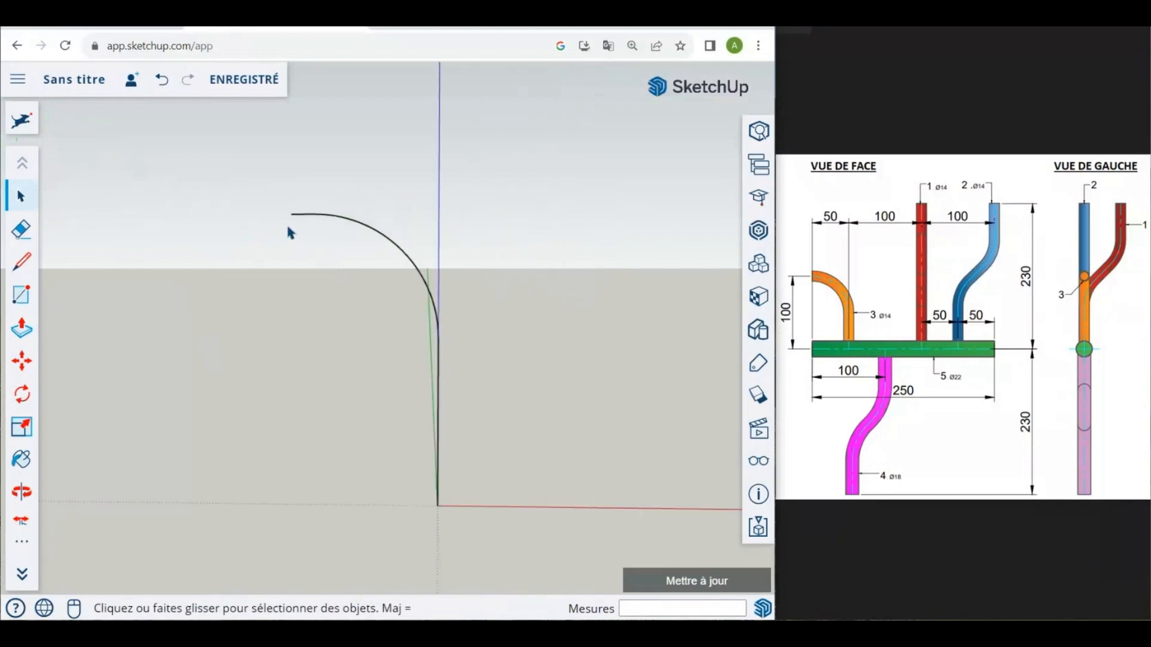
Step: Draw a circle of 7 mm radius with at least 57 sides, centred on the path's lower end at the origin
{"action": "key", "text": "o"}
{"action": "left_click_drag", "start_coordinate": [483, 324], "coordinate": [469, 501]}
{"action": "scroll", "coordinate": [457, 414], "scroll_direction": "up", "scroll_amount": 3}
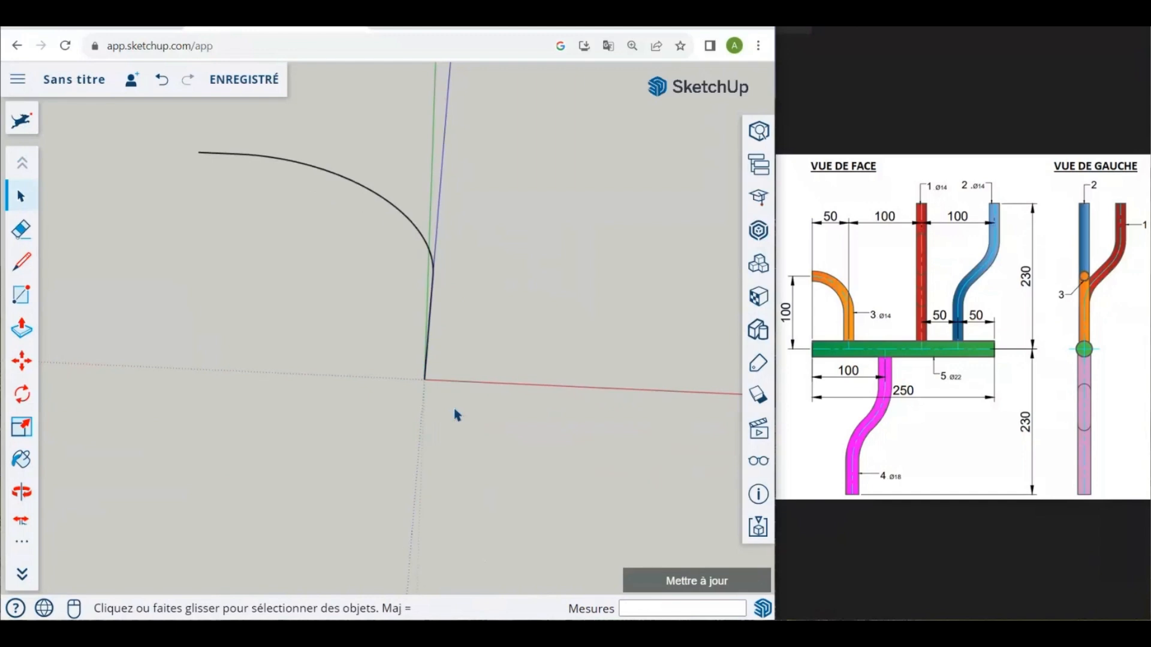
{"action": "mouse_move", "coordinate": [458, 414]}
{"action": "middle_mouse_down"}
{"action": "mouse_move", "coordinate": [452, 388]}
{"action": "mouse_move", "coordinate": [465, 429]}
{"action": "middle_mouse_up"}
{"action": "scroll", "coordinate": [458, 345], "scroll_direction": "up", "scroll_amount": 5}
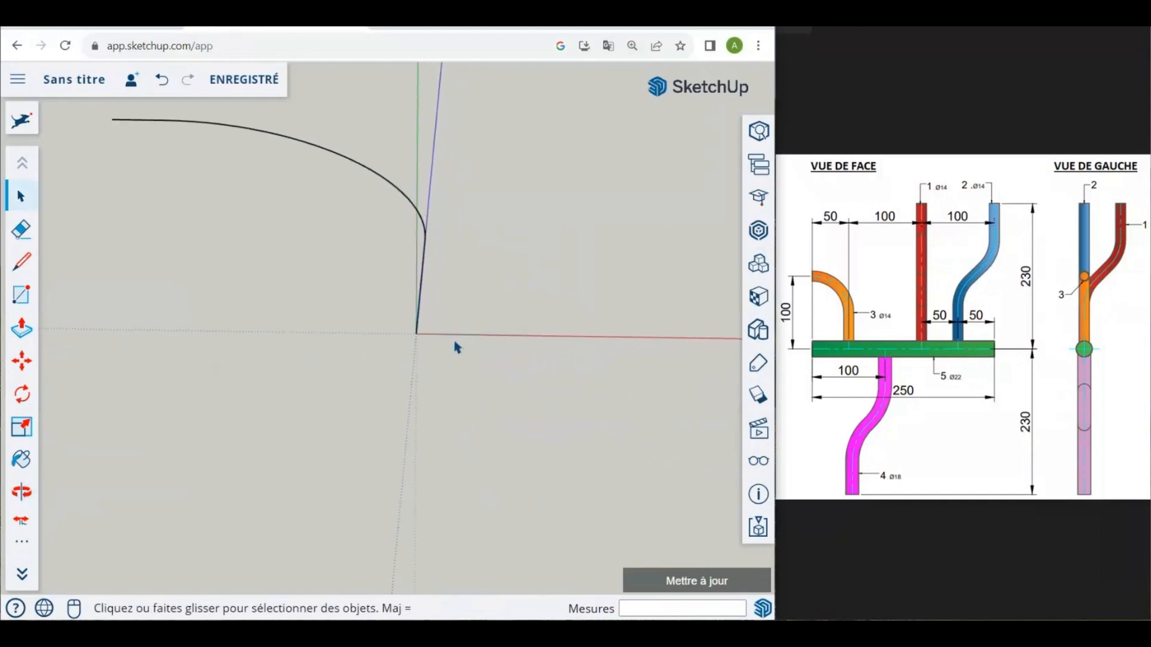
{"action": "middle_click_drag", "start_coordinate": [458, 347], "coordinate": [452, 365]}
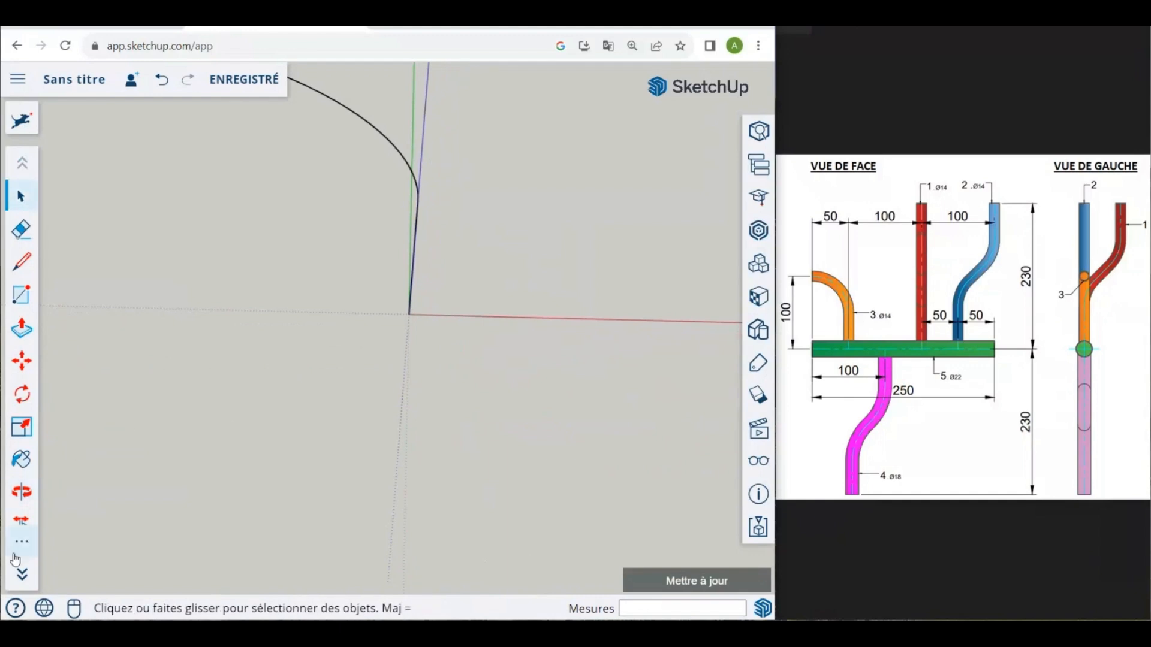
{"action": "left_click", "coordinate": [21, 542]}
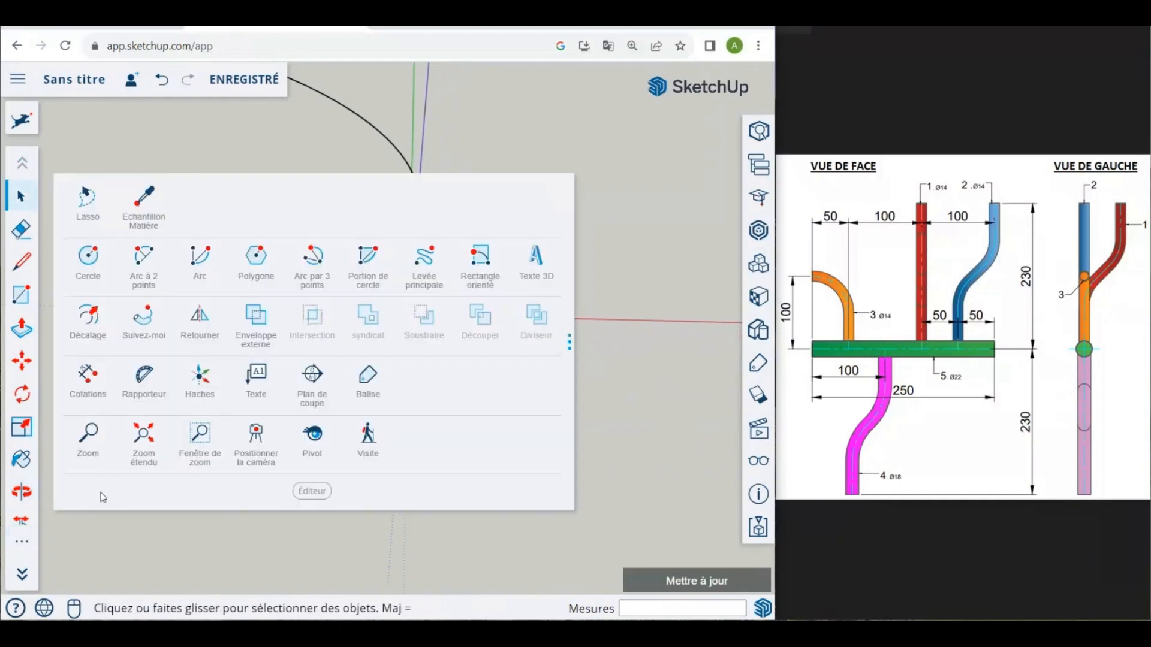
{"action": "left_click", "coordinate": [76, 262]}
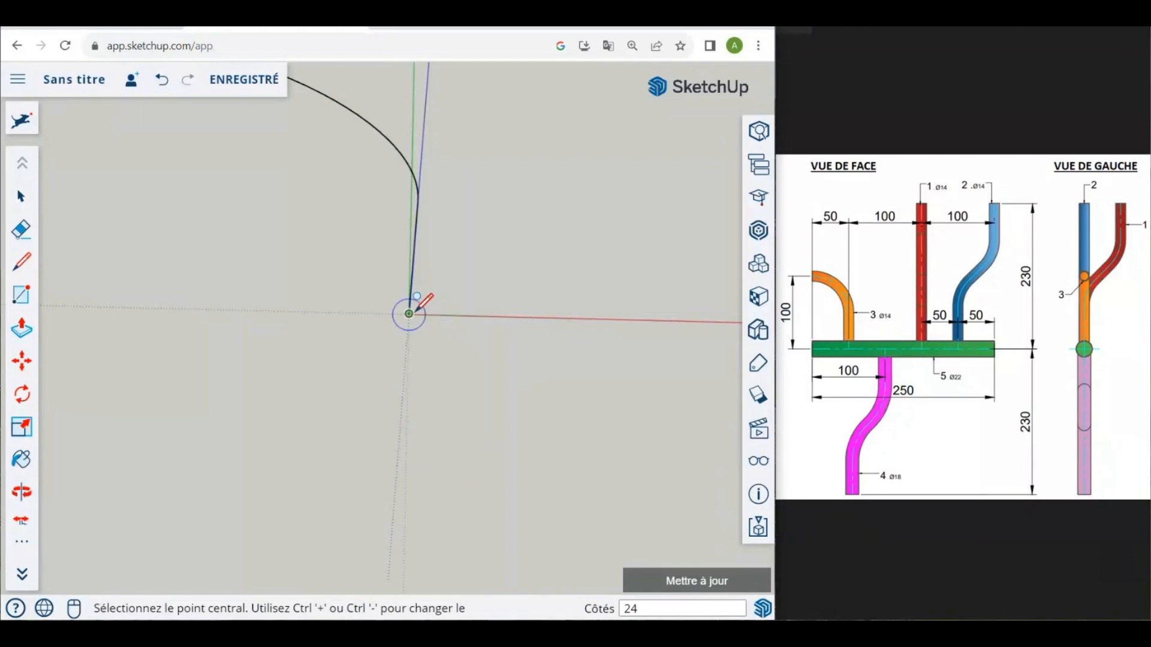
{"action": "left_click", "coordinate": [409, 313]}
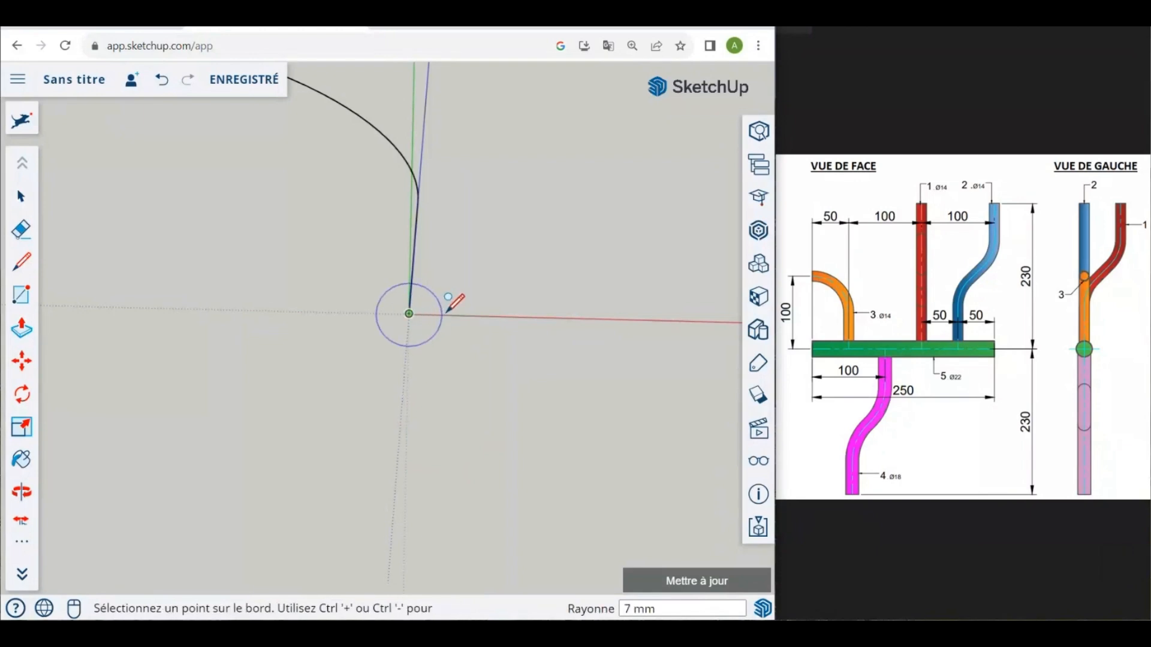
{"action": "scroll", "coordinate": [444, 312], "scroll_direction": "up", "scroll_amount": 3}
{"action": "scroll", "coordinate": [447, 310], "scroll_direction": "up", "scroll_amount": 4}
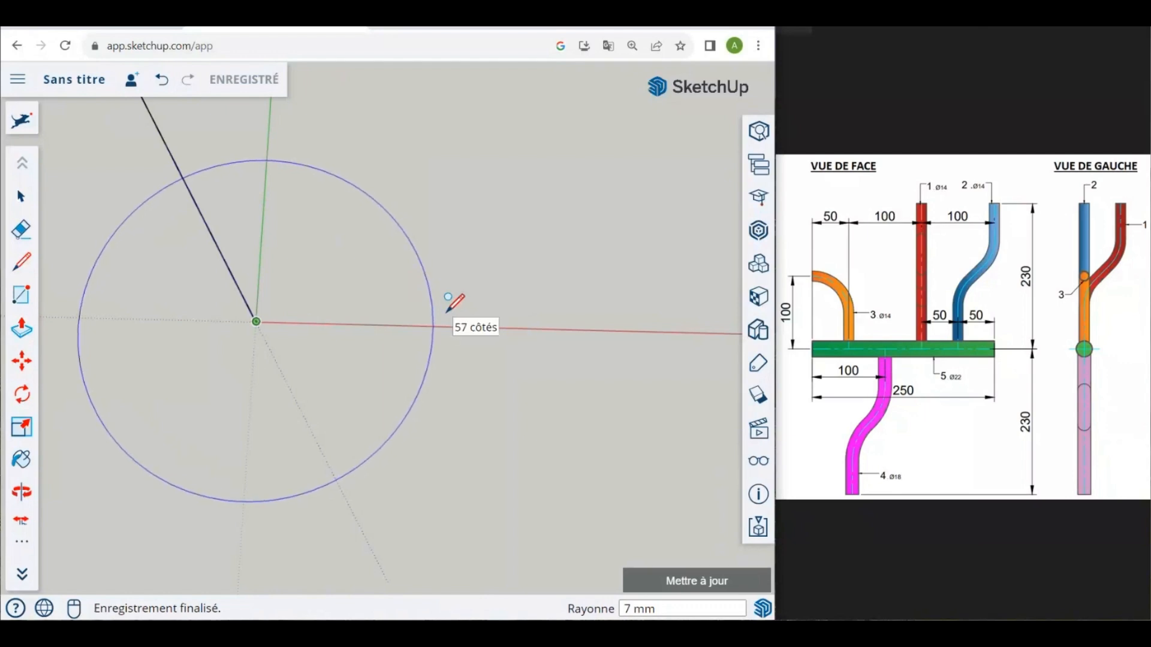
{"action": "key", "text": "ctrl+plus"}
{"action": "key", "text": "ctrl+plus"}
{"action": "key", "text": "ctrl+plus"}
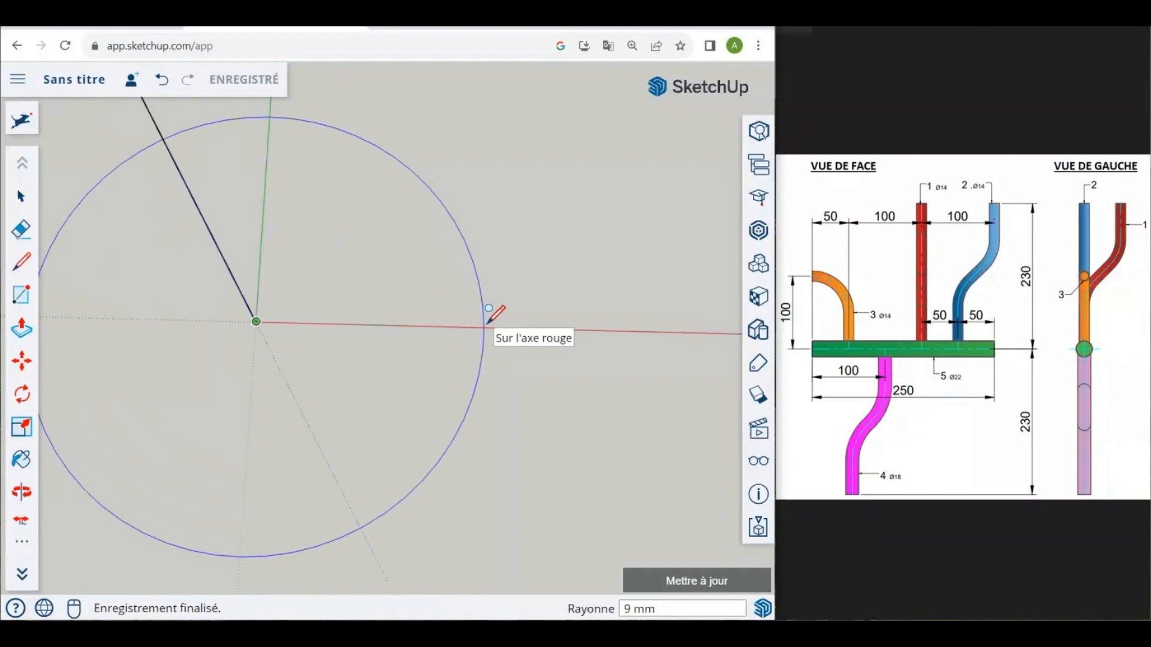
{"action": "type", "text": "7"}
{"action": "key", "text": "Return"}
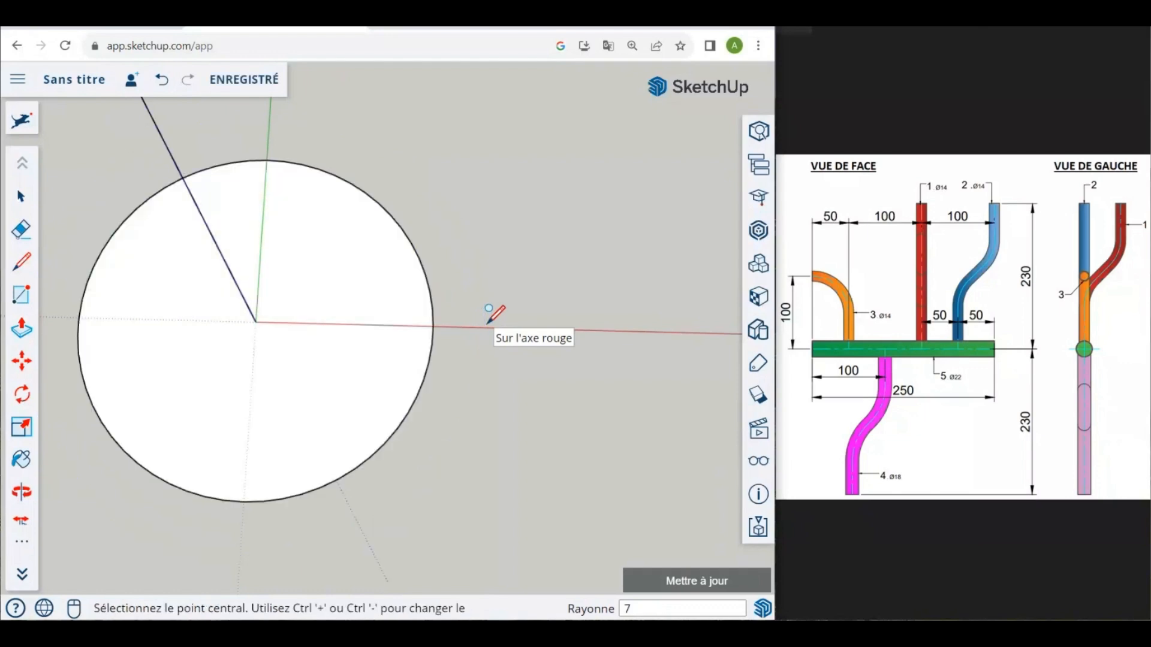
Step: Draw a concentric inner circle of 6 mm radius from the same centre point
{"action": "left_click", "coordinate": [256, 322]}
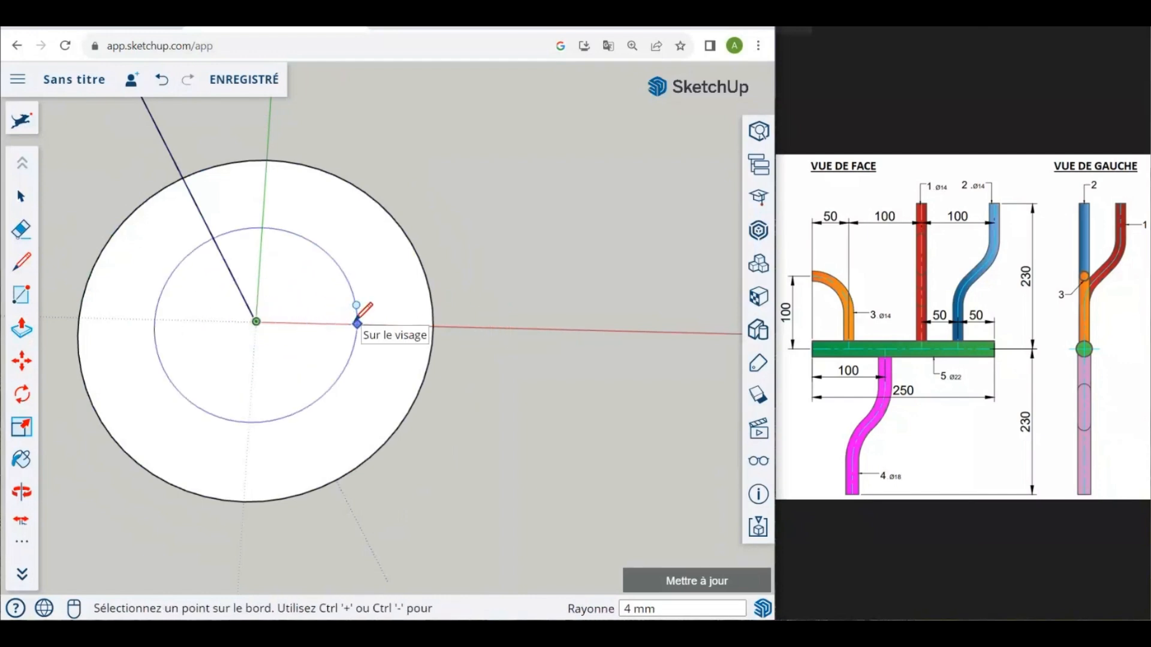
{"action": "type", "text": "6"}
{"action": "key", "text": "Return"}
Step: Delete the face inside the inner circle, leaving a ring-shaped profile
{"action": "left_click", "coordinate": [21, 196]}
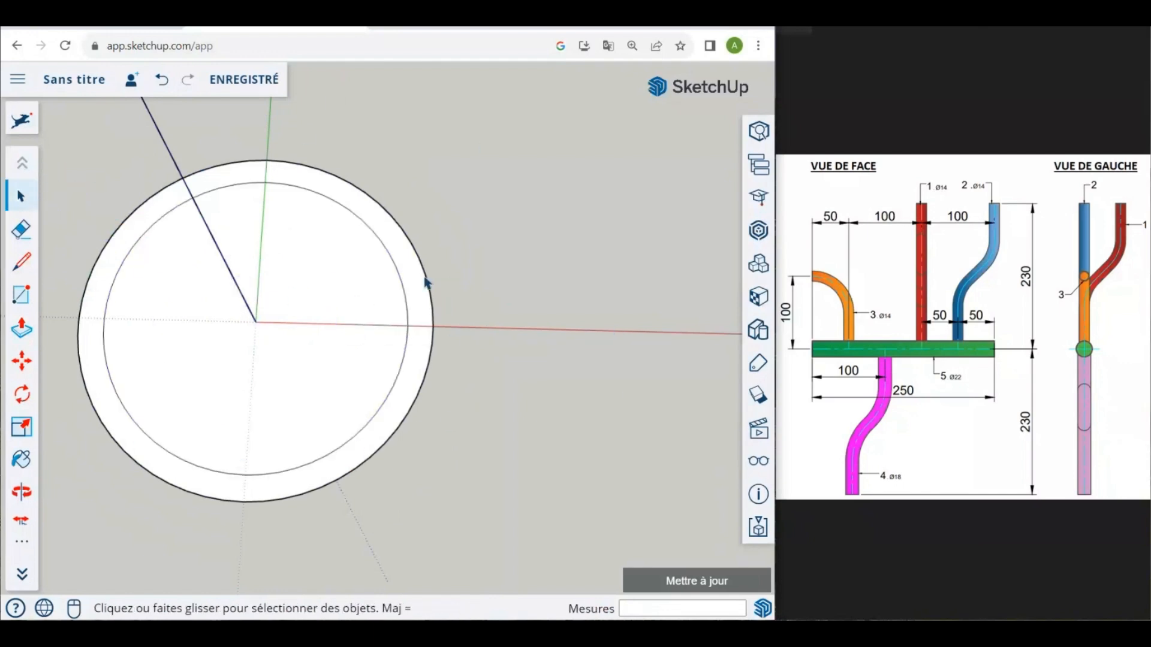
{"action": "left_click", "coordinate": [362, 343]}
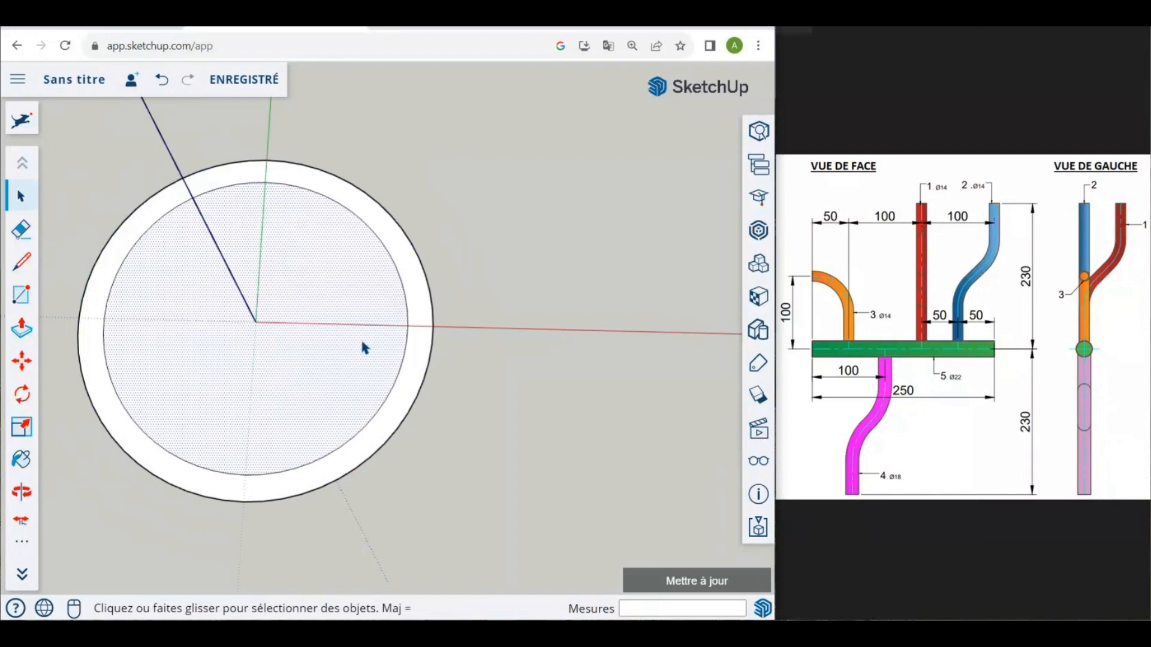
{"action": "key", "text": "Delete"}
{"action": "scroll", "coordinate": [630, 431], "scroll_direction": "down", "scroll_amount": 3}
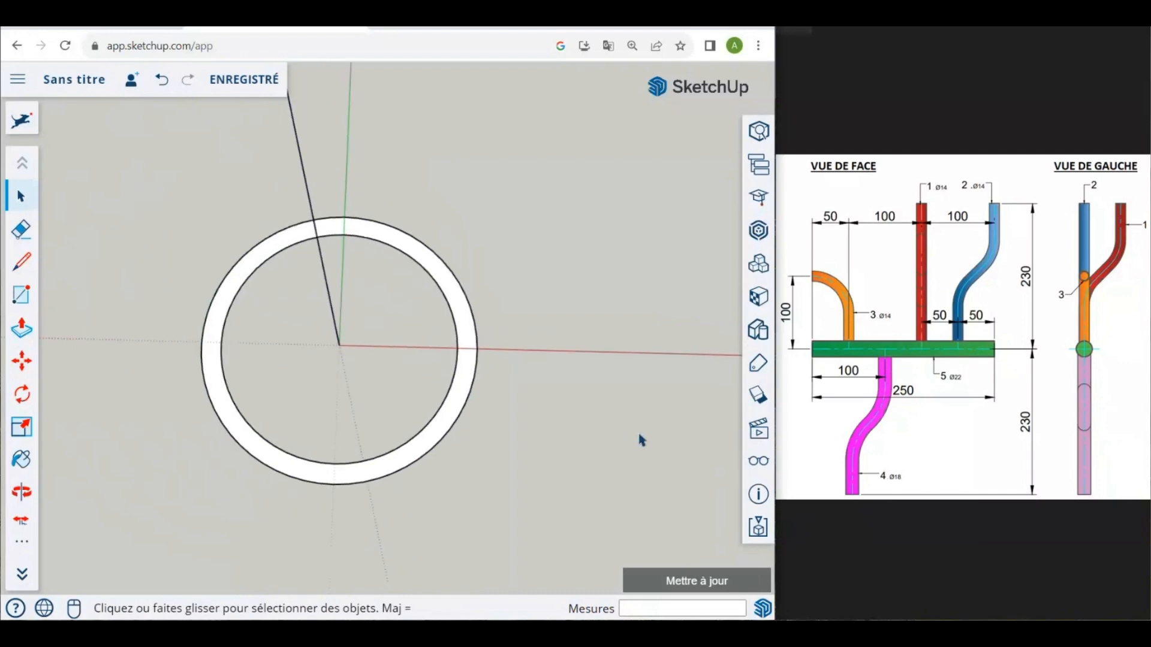
Step: Weld the vertical line, bend arc and short horizontal line into one continuous path, and clear the selection
{"action": "middle_click_drag", "start_coordinate": [473, 444], "coordinate": [412, 323]}
{"action": "scroll", "coordinate": [450, 354], "scroll_direction": "down", "scroll_amount": 5}
{"action": "middle_click_drag", "start_coordinate": [463, 363], "coordinate": [493, 327]}
{"action": "scroll", "coordinate": [530, 477], "scroll_direction": "down", "scroll_amount": 3}
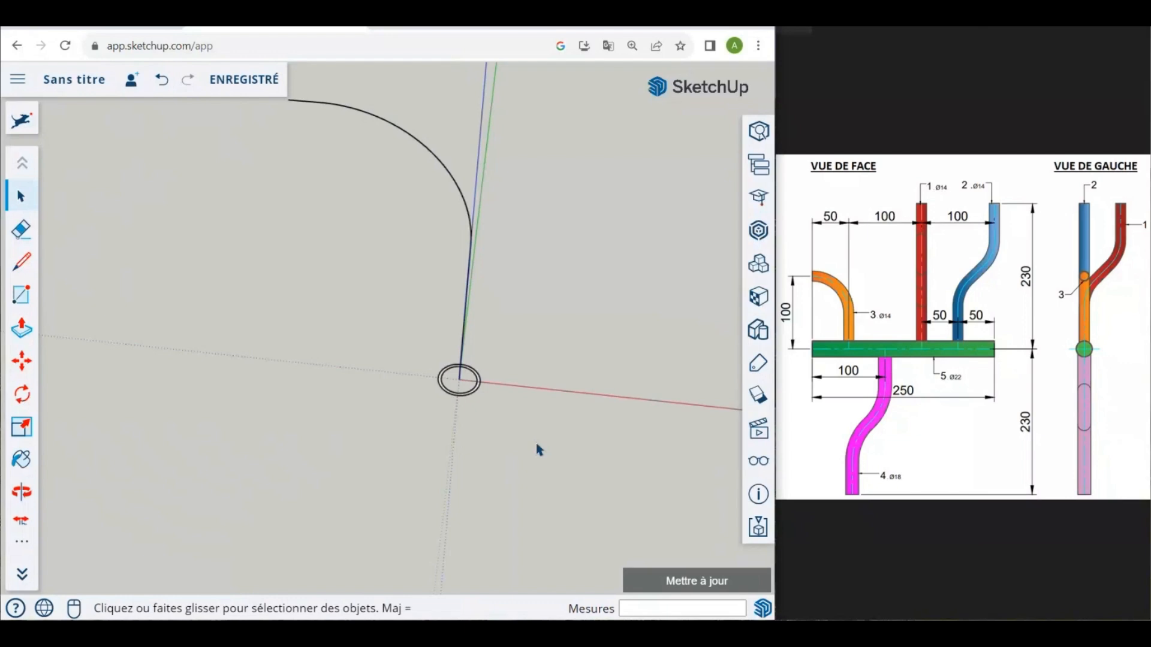
{"action": "middle_click_drag", "start_coordinate": [539, 450], "coordinate": [557, 275]}
{"action": "scroll", "coordinate": [523, 305], "scroll_direction": "up", "scroll_amount": 3}
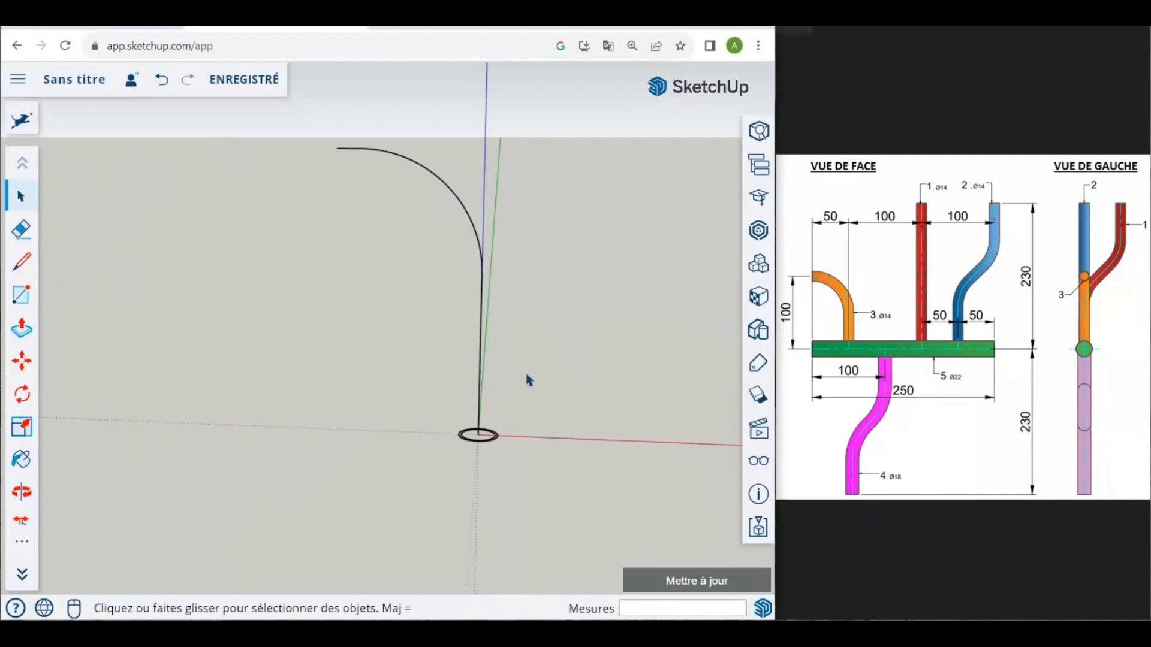
{"action": "left_click_drag", "start_coordinate": [529, 381], "coordinate": [328, 127]}
{"action": "right_click", "coordinate": [485, 296]}
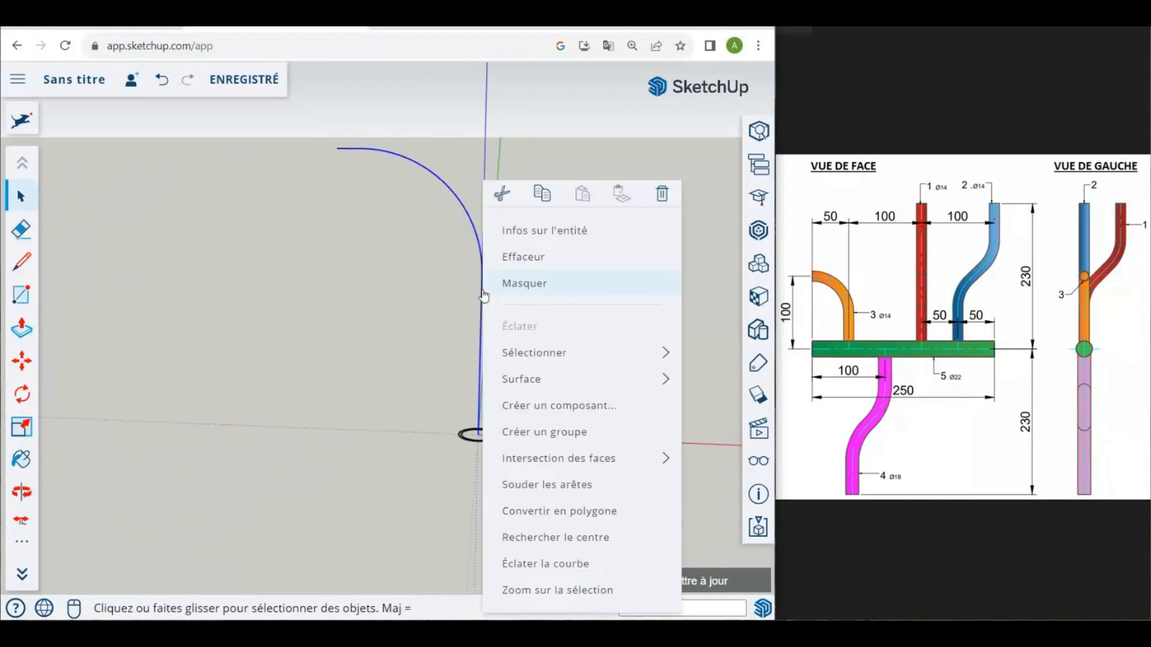
{"action": "left_click", "coordinate": [542, 495]}
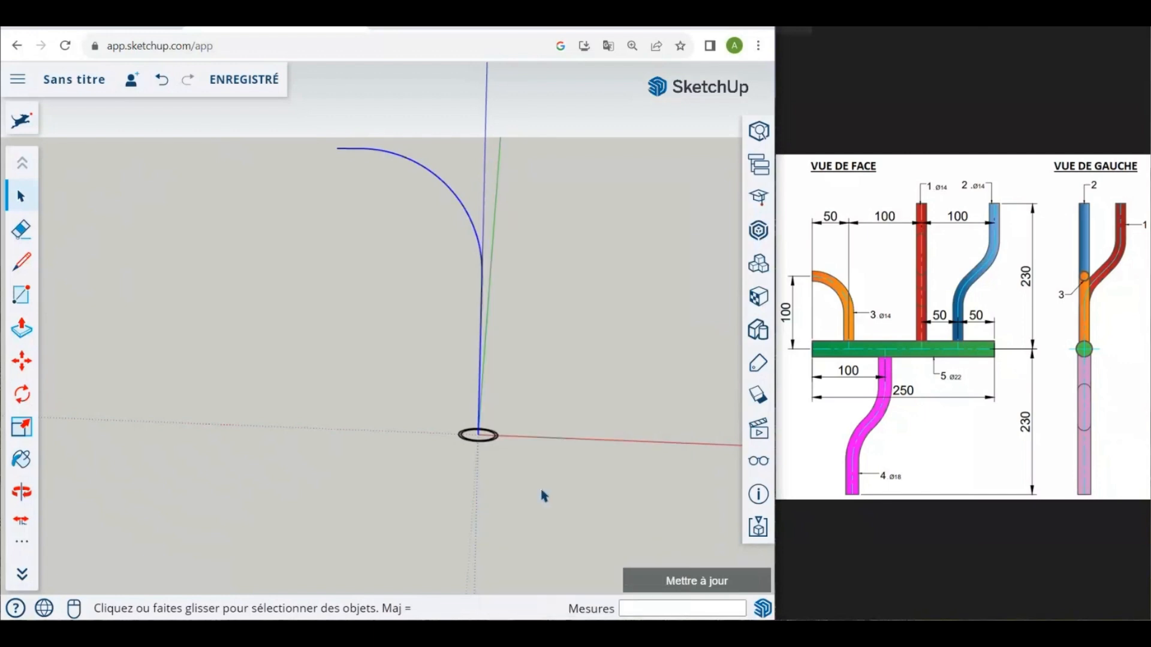
{"action": "left_click", "coordinate": [213, 268]}
{"action": "left_click", "coordinate": [387, 334]}
Step: Extrude the ring profile with Follow Me along the welded path up to the free end of its horizontal part
{"action": "middle_click_drag", "start_coordinate": [519, 270], "coordinate": [494, 413]}
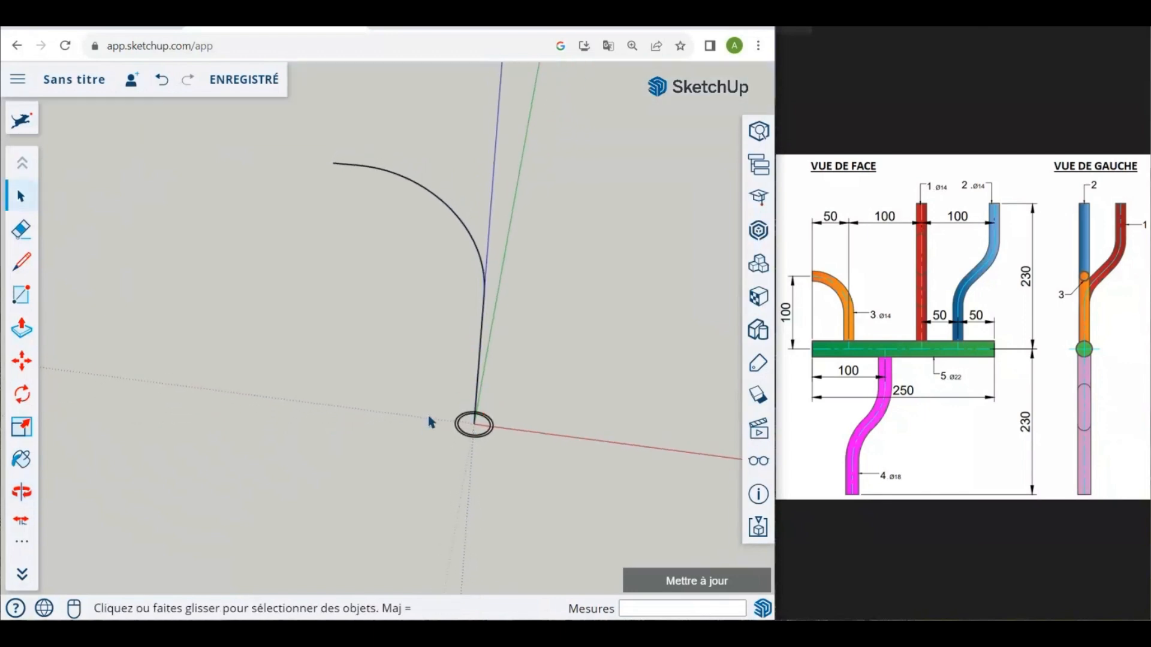
{"action": "scroll", "coordinate": [431, 419], "scroll_direction": "up", "scroll_amount": 1}
{"action": "scroll", "coordinate": [433, 419], "scroll_direction": "up", "scroll_amount": 1}
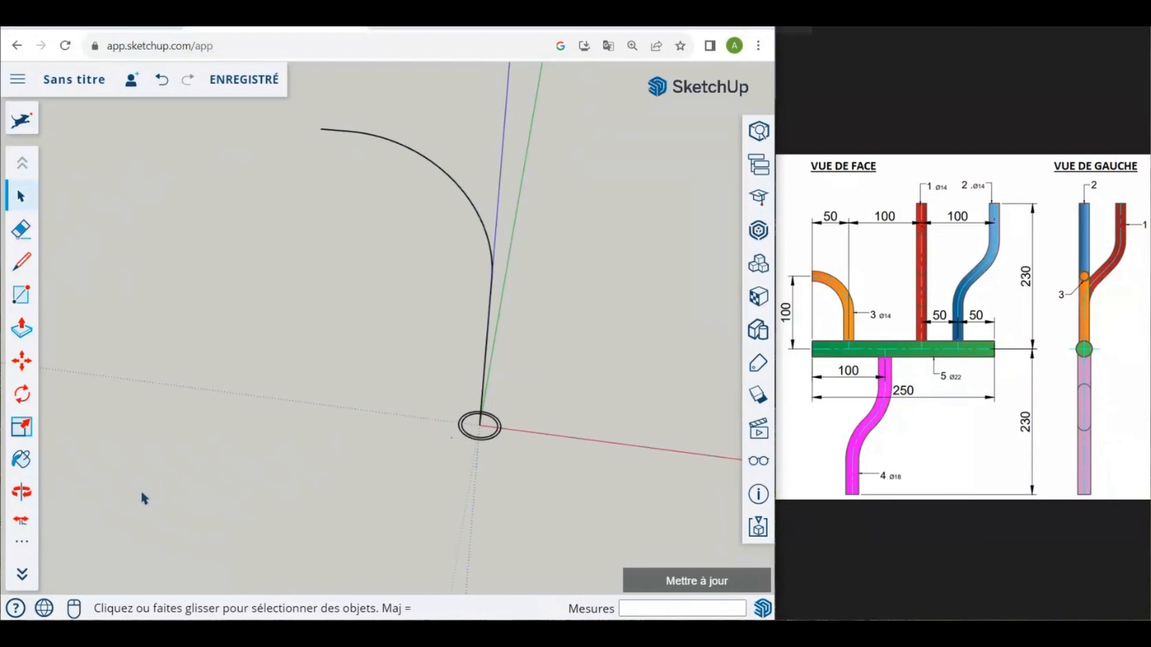
{"action": "left_click", "coordinate": [27, 546]}
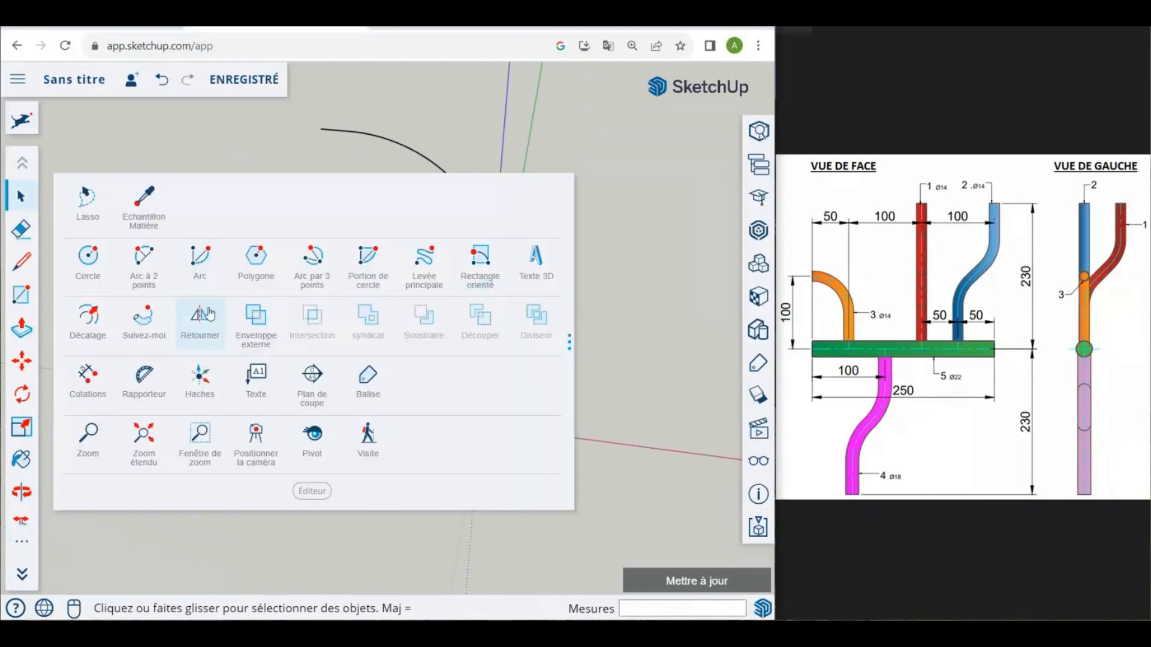
{"action": "left_click", "coordinate": [151, 322]}
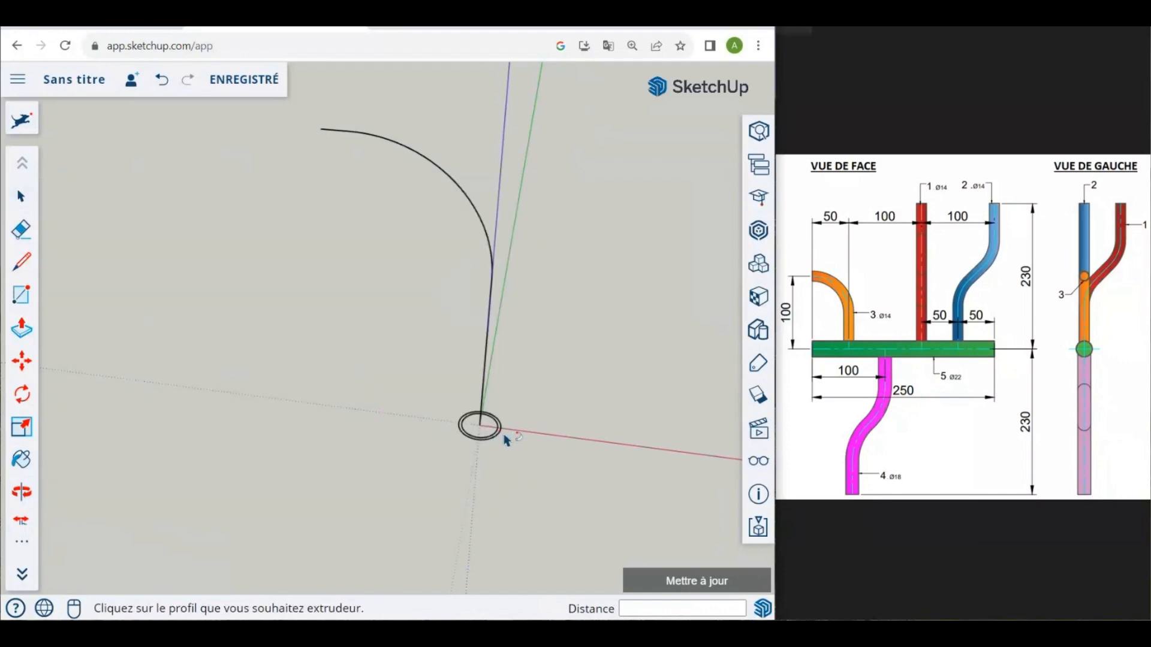
{"action": "scroll", "coordinate": [504, 438], "scroll_direction": "up", "scroll_amount": 3}
{"action": "scroll", "coordinate": [501, 439], "scroll_direction": "up", "scroll_amount": 2}
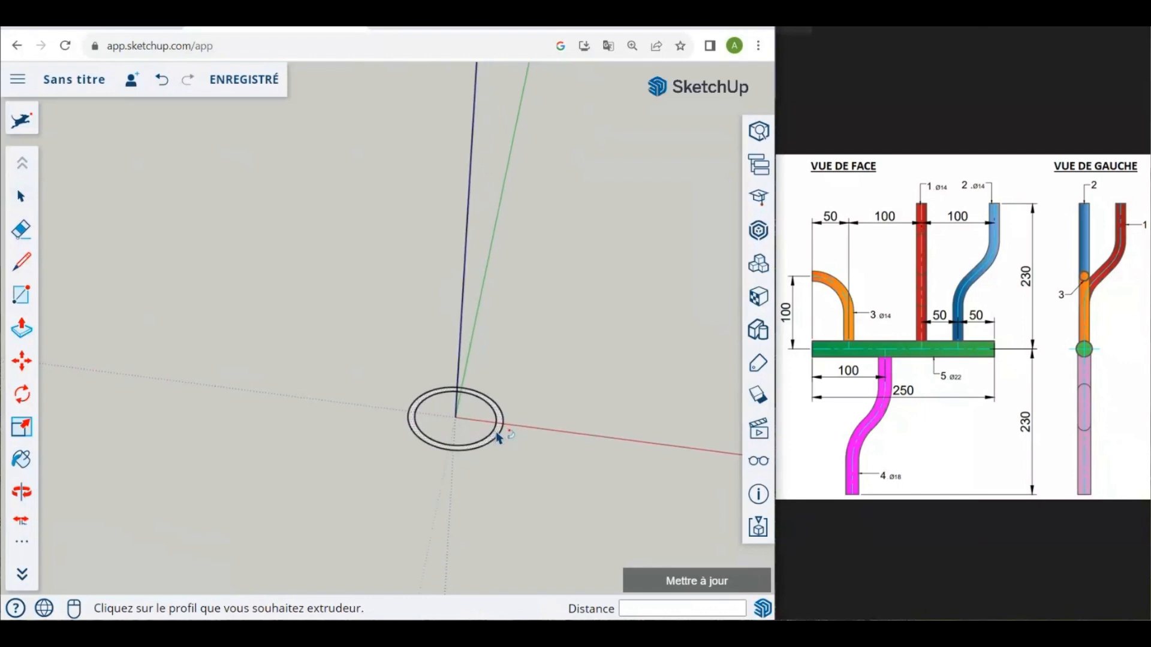
{"action": "left_click", "coordinate": [497, 436]}
{"action": "scroll", "coordinate": [495, 430], "scroll_direction": "down", "scroll_amount": 3}
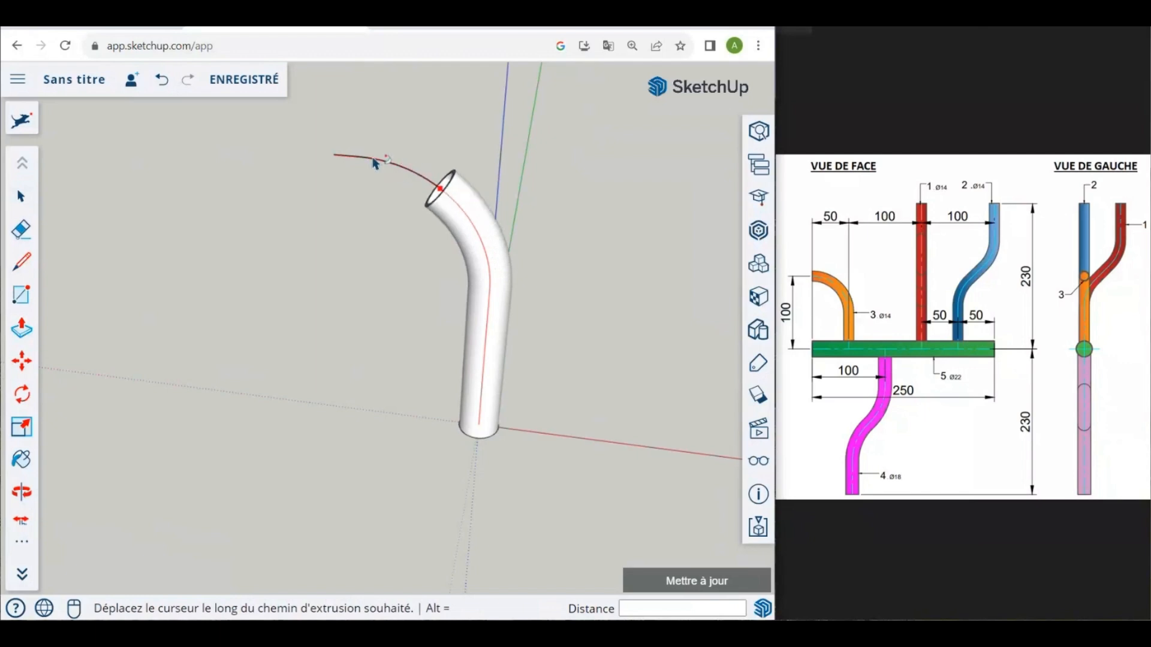
{"action": "left_click", "coordinate": [331, 161]}
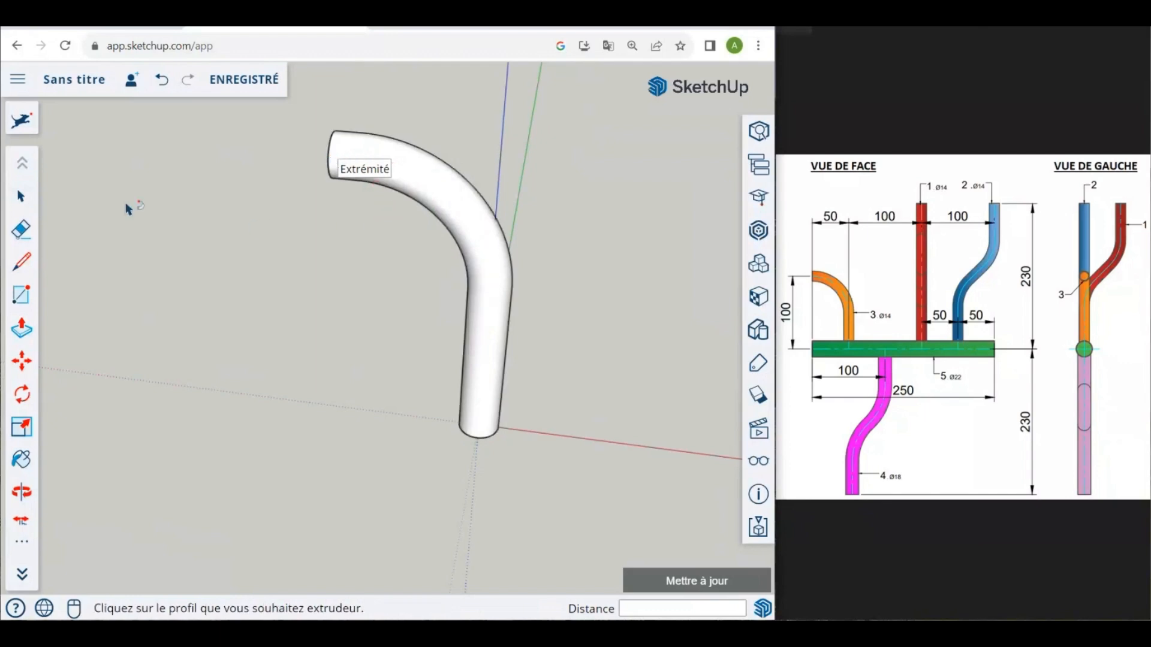
Step: Examine the bent tube's open end and overall shape from several angles against tube 3 in the reference drawing
{"action": "left_click", "coordinate": [29, 198]}
{"action": "middle_click_drag", "start_coordinate": [231, 253], "coordinate": [425, 220]}
{"action": "scroll", "coordinate": [279, 209], "scroll_direction": "up", "scroll_amount": 5}
{"action": "scroll", "coordinate": [423, 213], "scroll_direction": "down", "scroll_amount": 6}
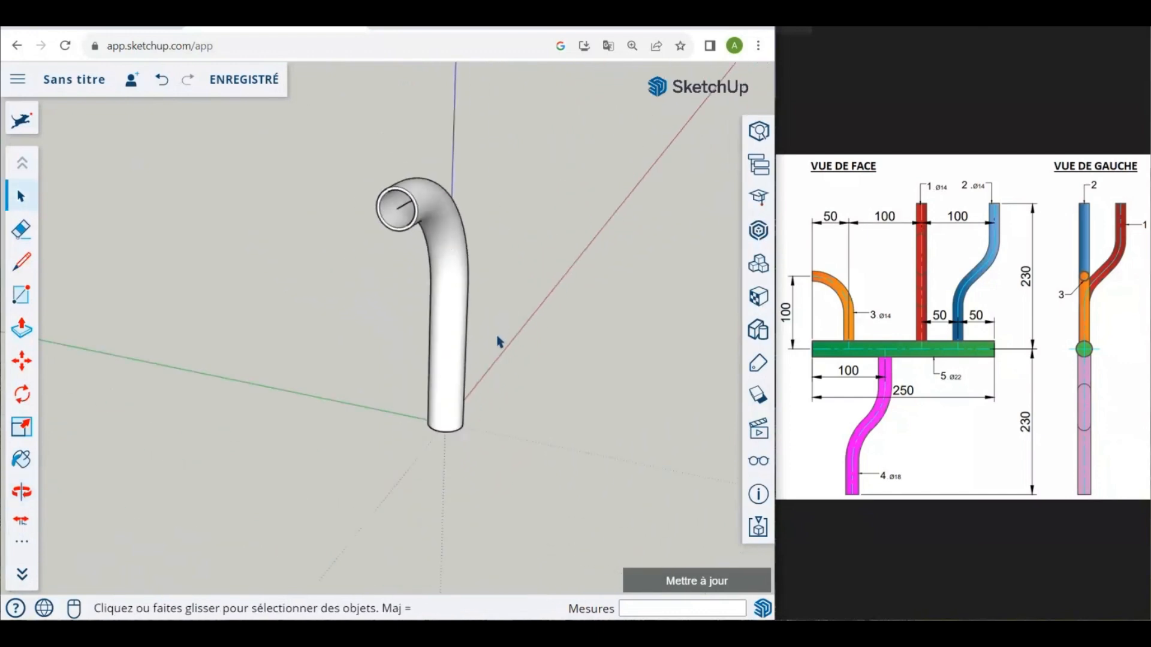
{"action": "middle_click_drag", "start_coordinate": [497, 339], "coordinate": [329, 276]}
{"action": "scroll", "coordinate": [327, 274], "scroll_direction": "down", "scroll_amount": 2}
{"action": "middle_click_drag", "start_coordinate": [483, 370], "coordinate": [652, 334]}
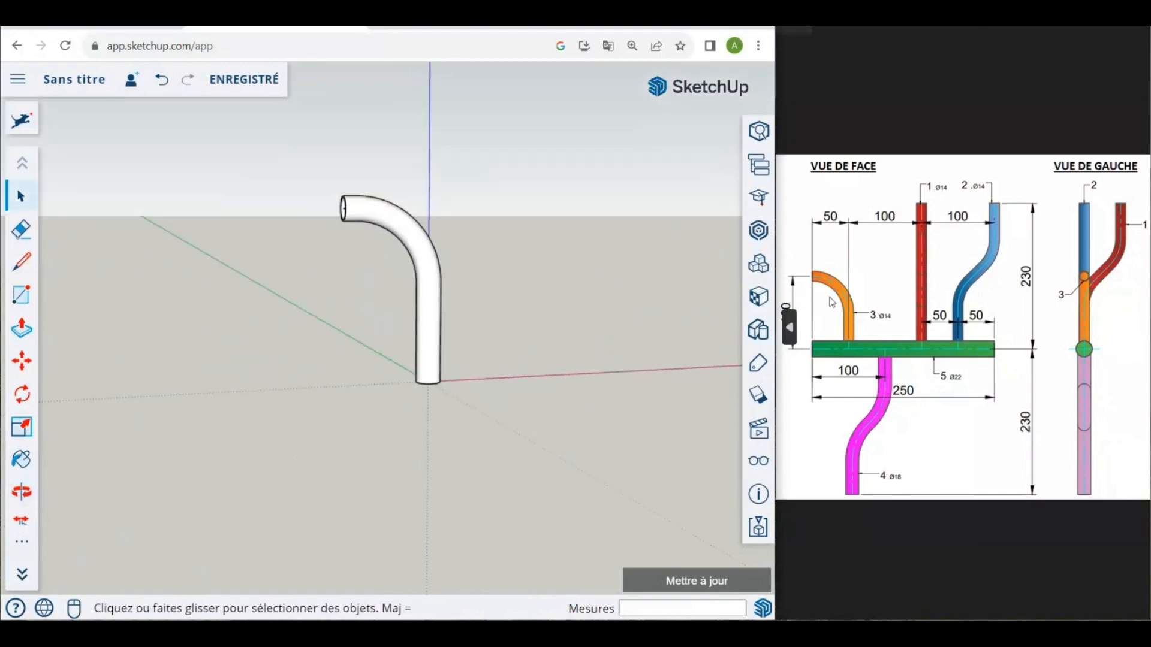
{"action": "middle_click_drag", "start_coordinate": [488, 321], "coordinate": [393, 380]}
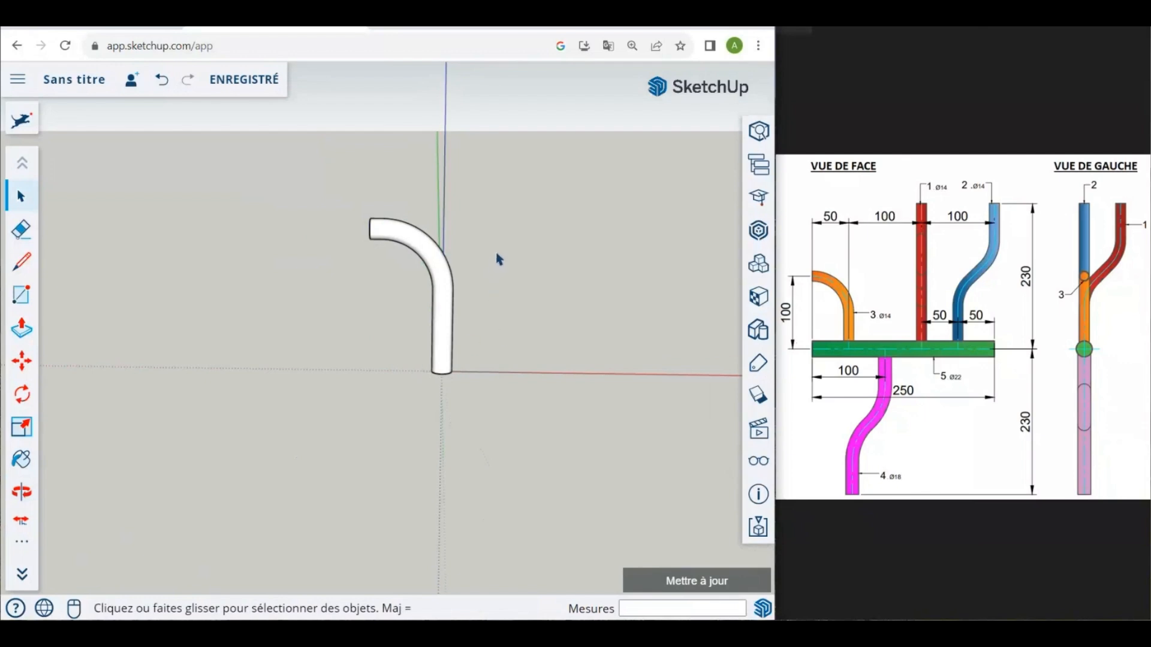
Step: Make the whole bent tube into one group and clear the selection
{"action": "scroll", "coordinate": [501, 264], "scroll_direction": "up", "scroll_amount": 2}
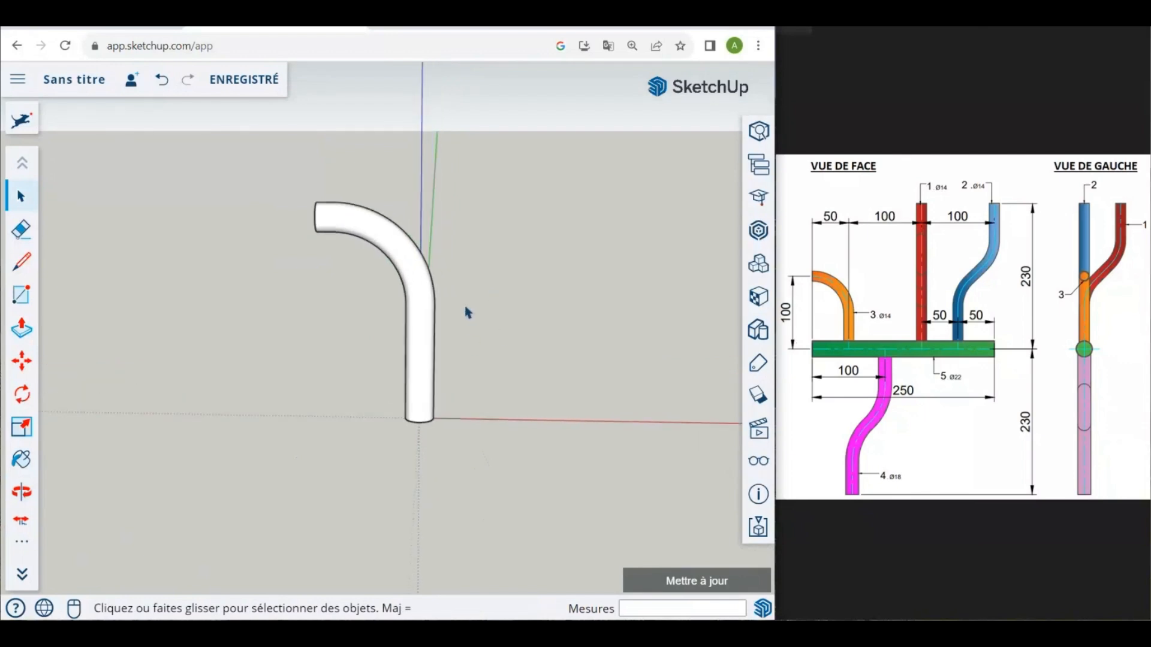
{"action": "middle_click_drag", "start_coordinate": [444, 315], "coordinate": [442, 249]}
{"action": "scroll", "coordinate": [445, 256], "scroll_direction": "up", "scroll_amount": 1}
{"action": "scroll", "coordinate": [459, 264], "scroll_direction": "up", "scroll_amount": 1}
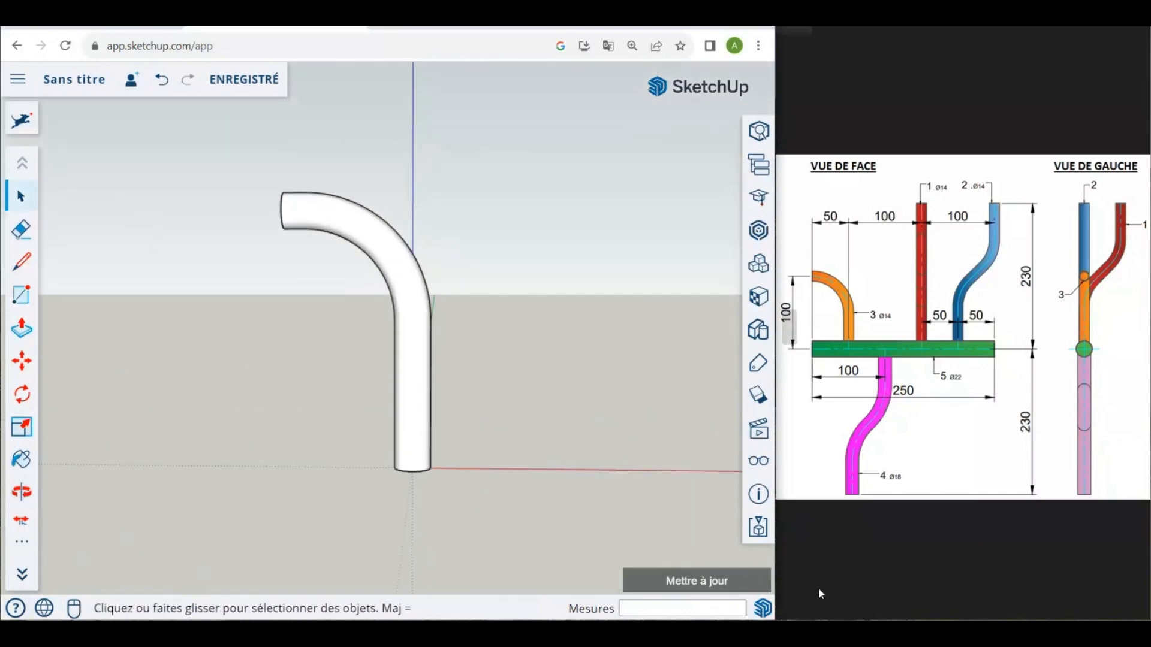
{"action": "left_click_drag", "start_coordinate": [541, 507], "coordinate": [234, 139]}
{"action": "left_click_drag", "start_coordinate": [235, 144], "coordinate": [235, 143]}
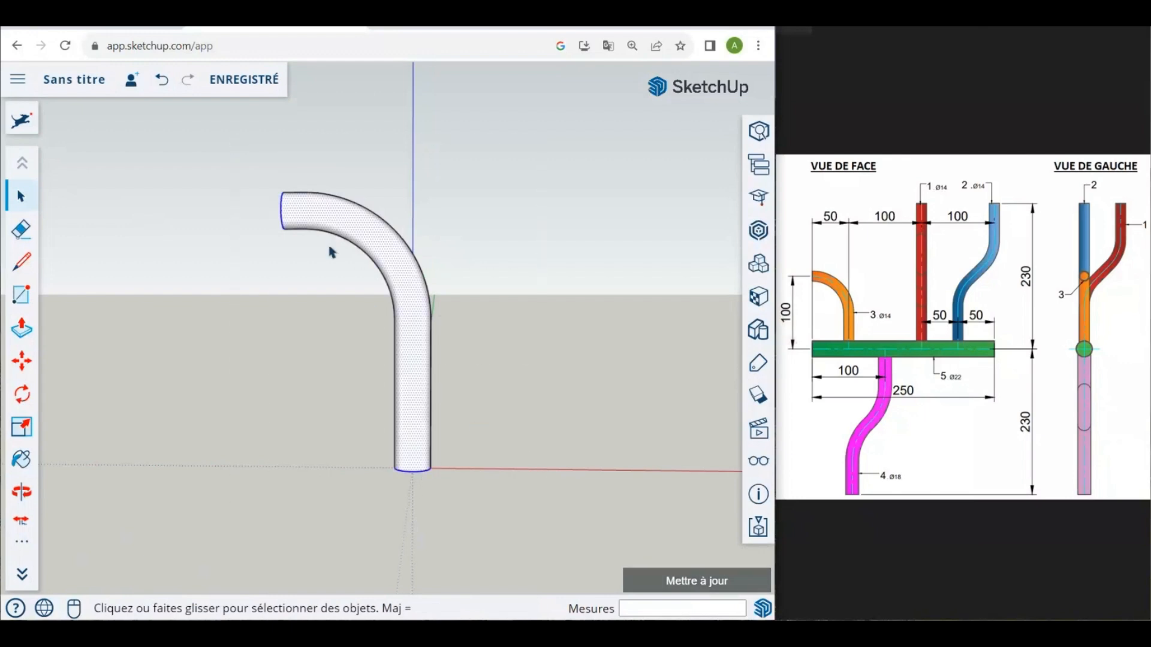
{"action": "right_click", "coordinate": [402, 273]}
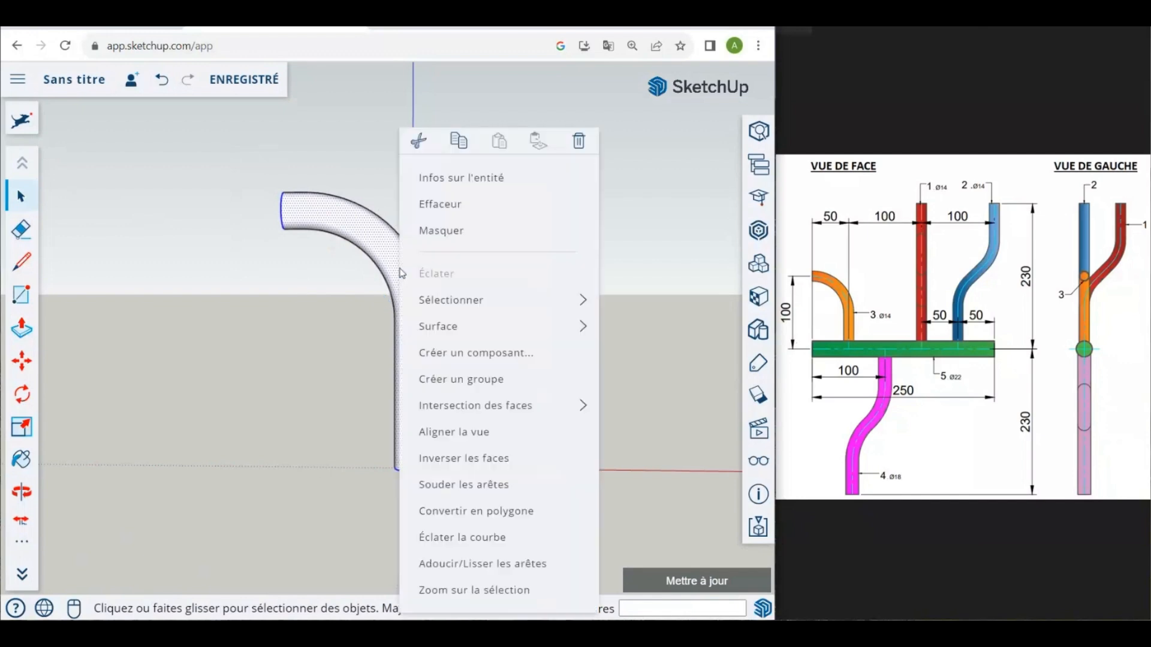
{"action": "left_click", "coordinate": [488, 384]}
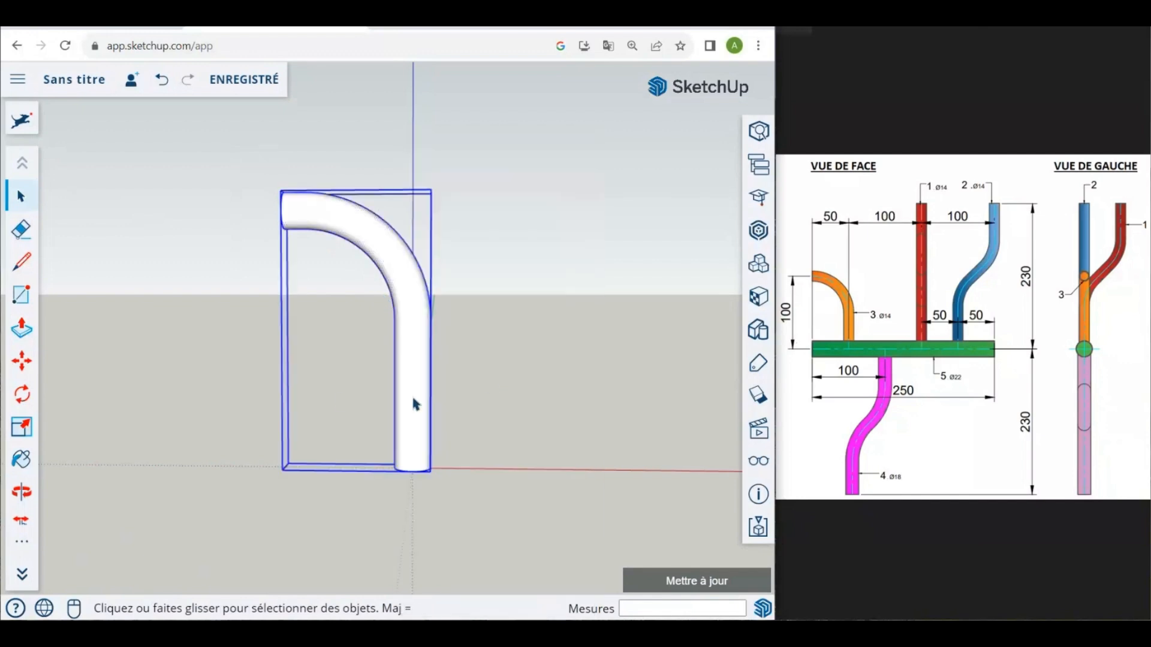
{"action": "left_click", "coordinate": [132, 221]}
{"action": "middle_click_drag", "start_coordinate": [131, 221], "coordinate": [418, 282]}
{"action": "left_click", "coordinate": [358, 249]}
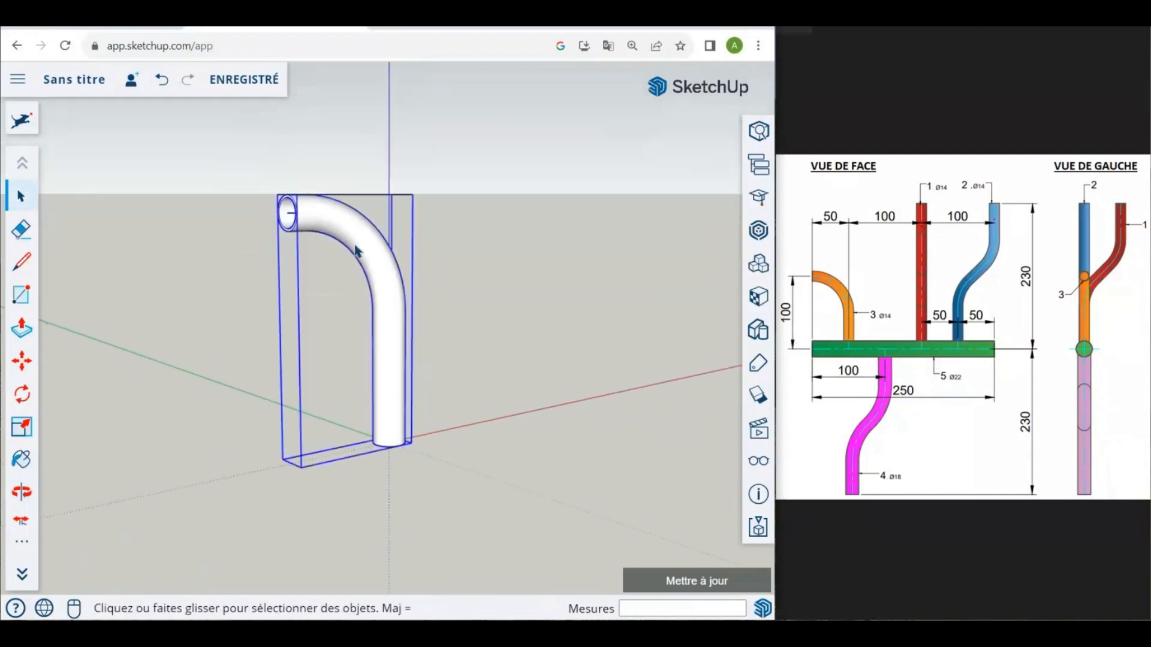
{"action": "left_click", "coordinate": [534, 324]}
{"action": "middle_click_drag", "start_coordinate": [534, 323], "coordinate": [352, 359]}
{"action": "key", "text": "space"}
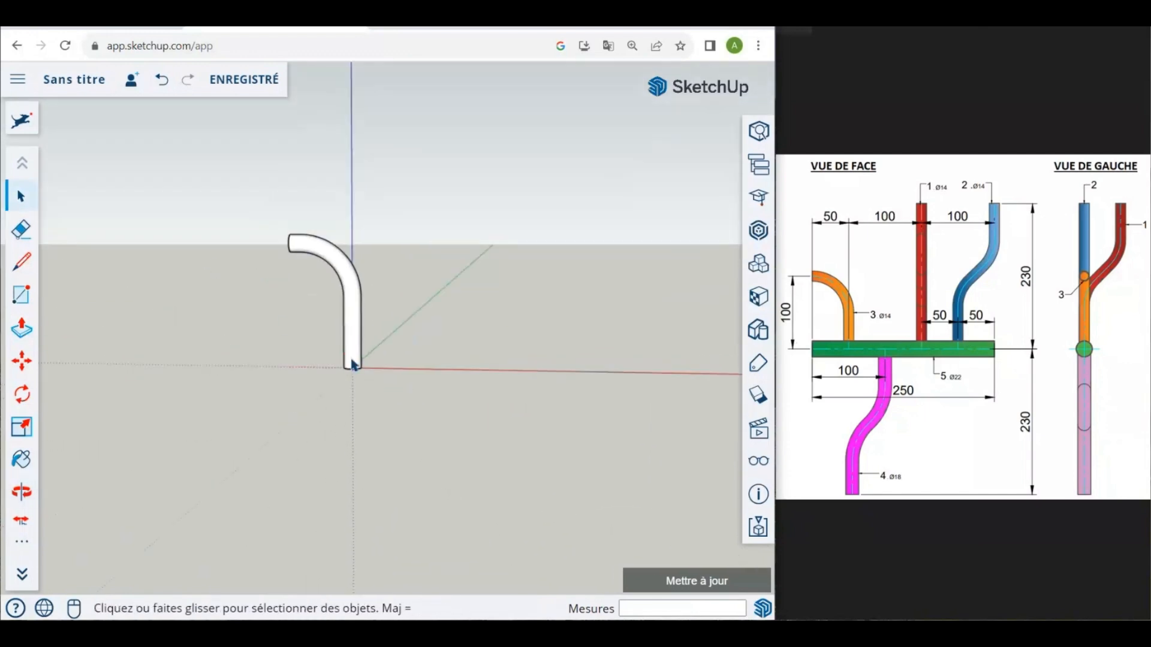
Step: Move the bent tube group well away from the origin, up and along the red axis, to free the drawing area
{"action": "left_click", "coordinate": [21, 360]}
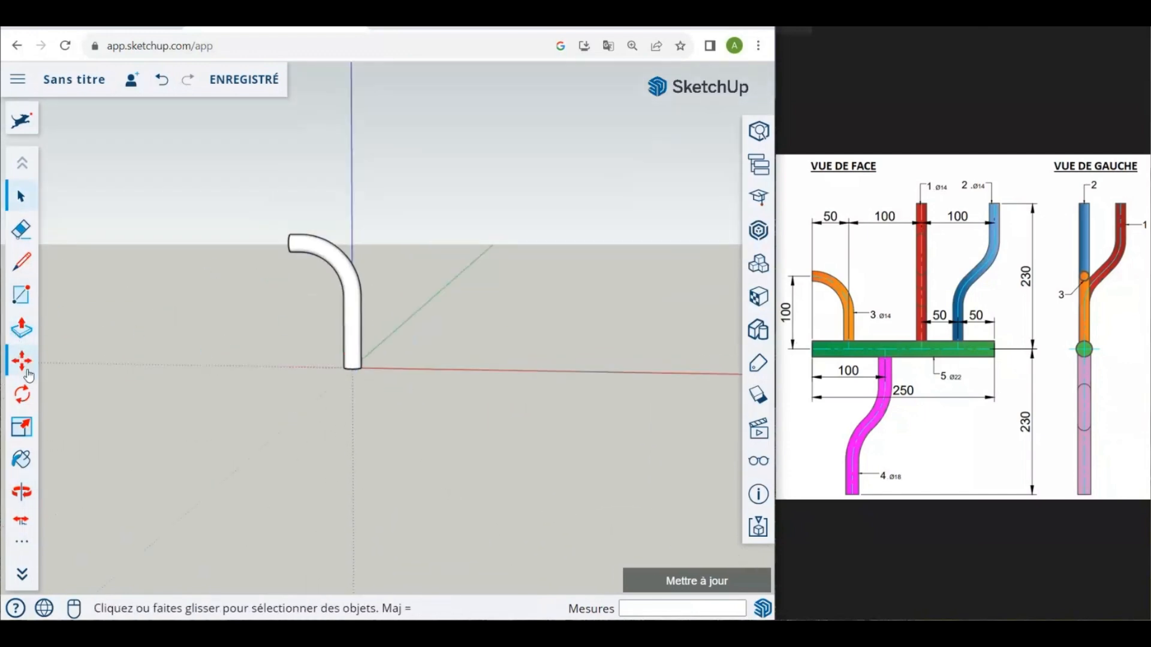
{"action": "left_click", "coordinate": [345, 360]}
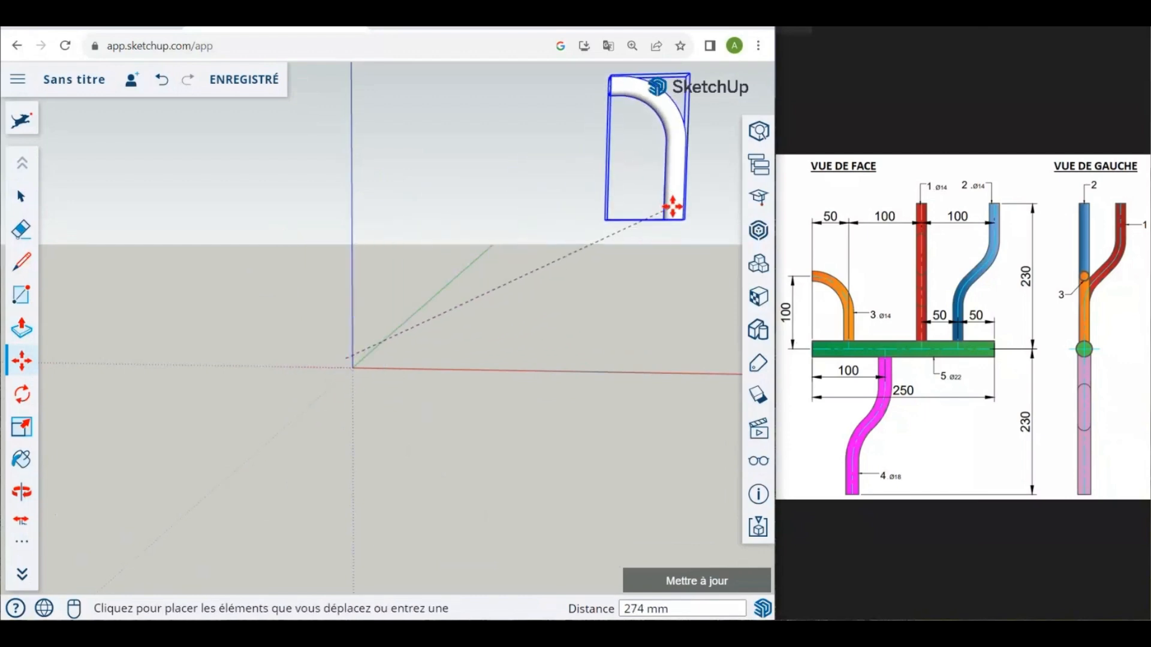
{"action": "left_click", "coordinate": [683, 195]}
{"action": "scroll", "coordinate": [245, 372], "scroll_direction": "down", "scroll_amount": 1}
{"action": "scroll", "coordinate": [255, 365], "scroll_direction": "up", "scroll_amount": 2}
{"action": "scroll", "coordinate": [554, 267], "scroll_direction": "up", "scroll_amount": 1}
{"action": "key", "text": "space"}
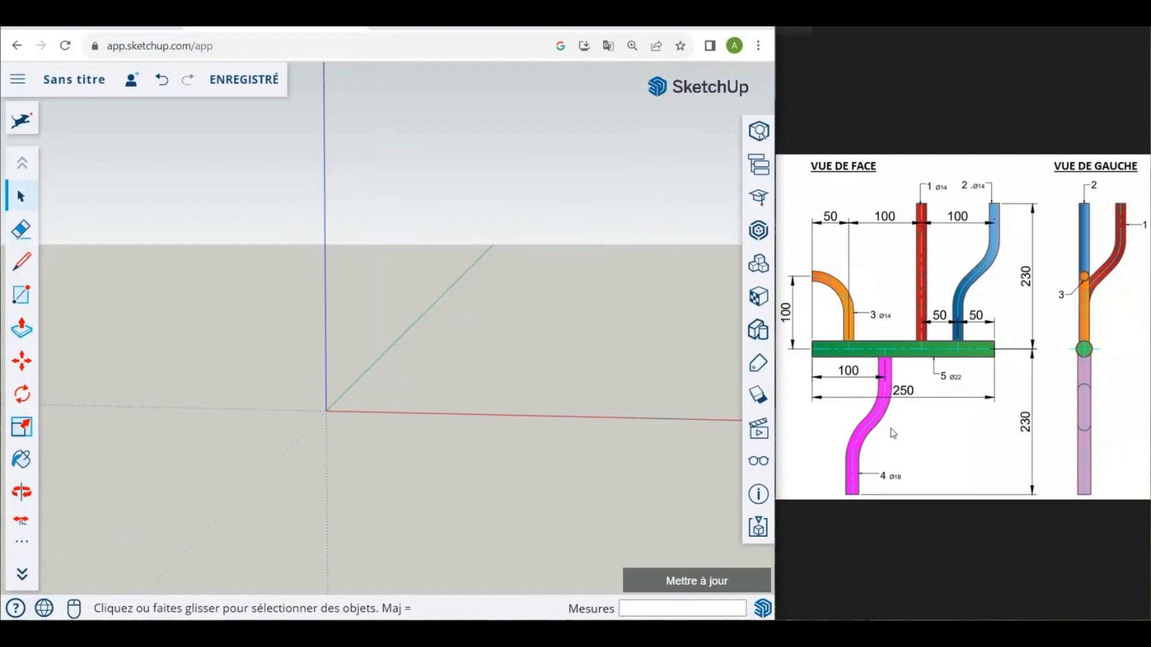
Step: Draw a 100 mm vertical line from the origin up along the blue axis
{"action": "left_click", "coordinate": [22, 262]}
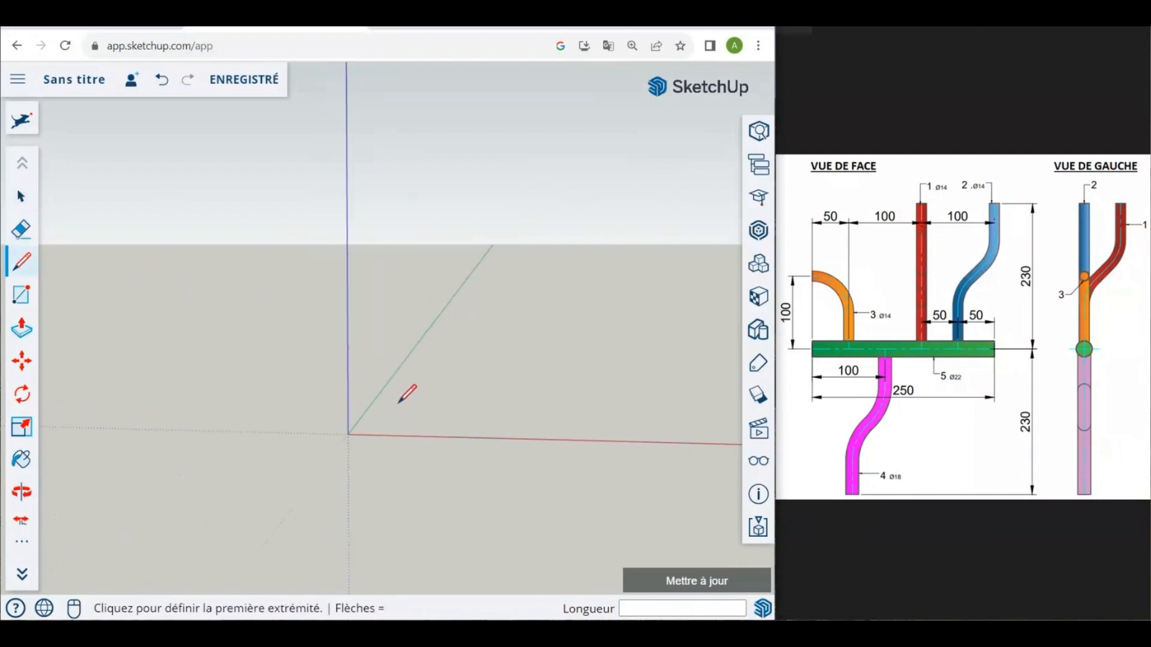
{"action": "key", "text": "o"}
{"action": "middle_click_drag", "start_coordinate": [392, 394], "coordinate": [372, 423]}
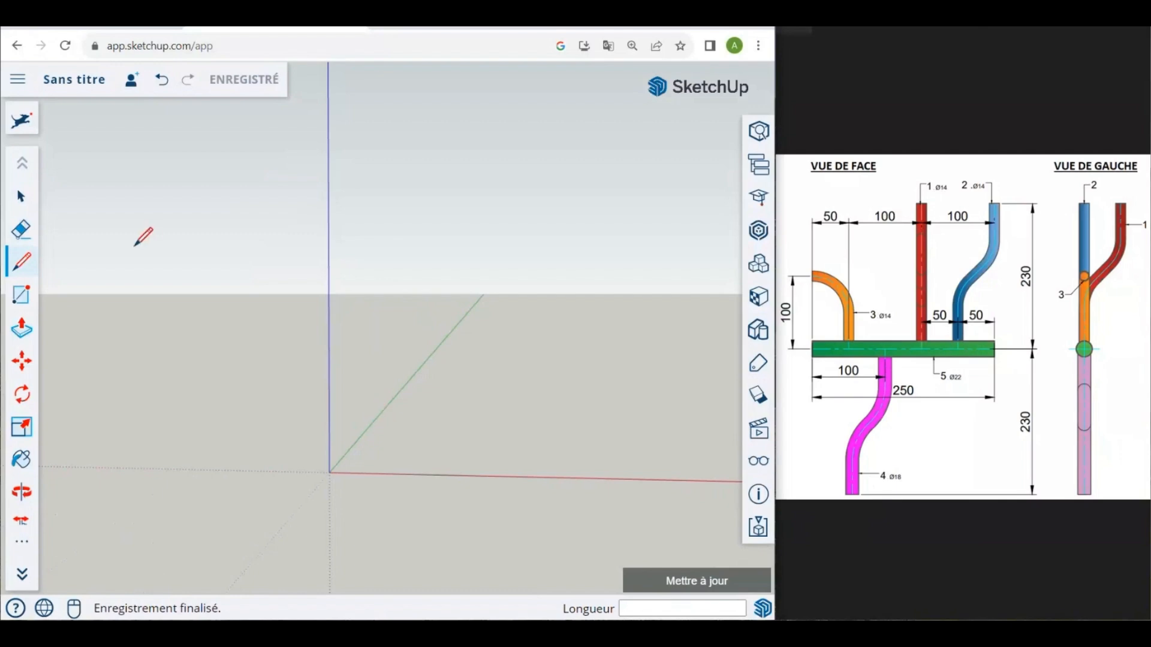
{"action": "left_click", "coordinate": [21, 262]}
{"action": "left_click", "coordinate": [330, 471]}
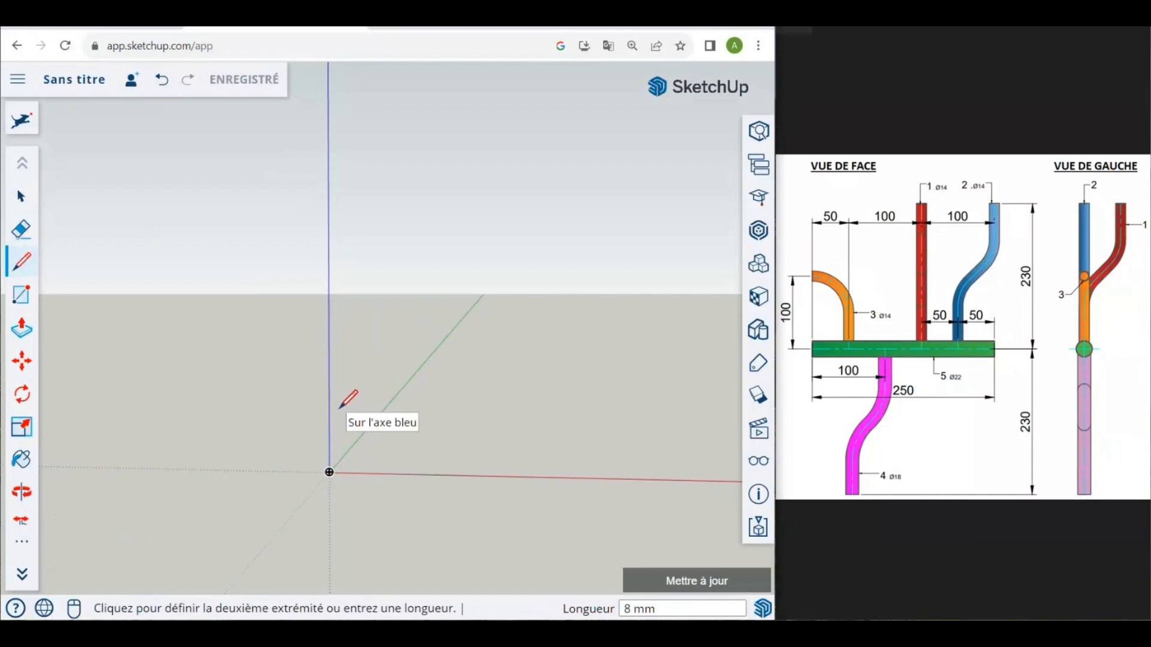
{"action": "type", "text": "100"}
{"action": "key", "text": "Return"}
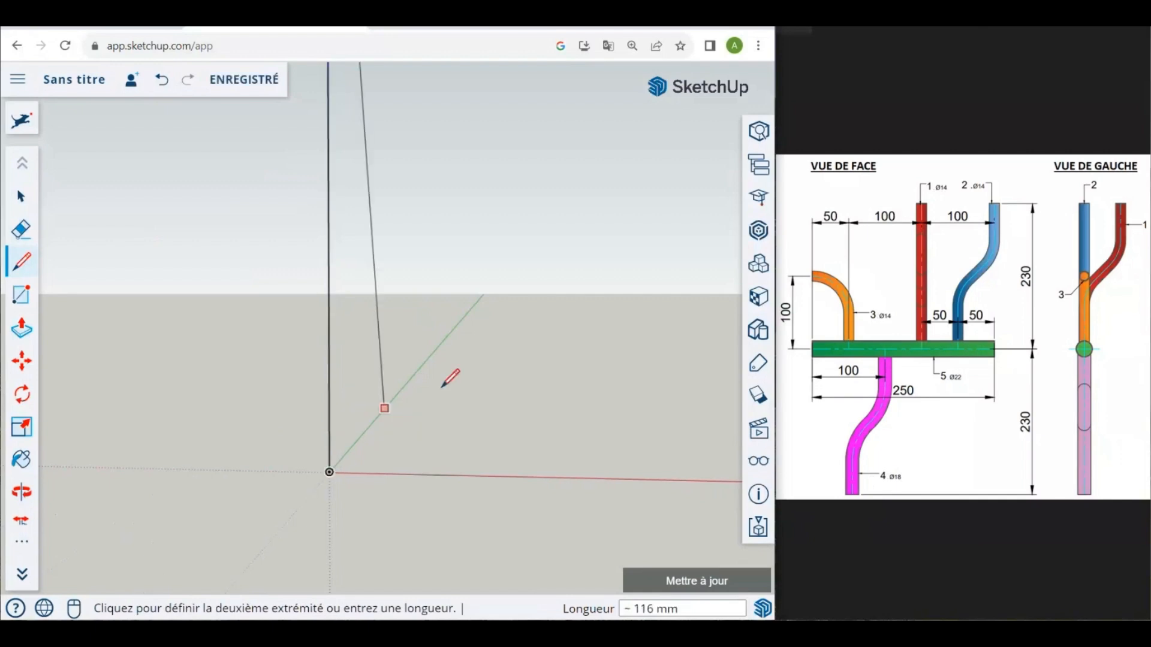
{"action": "scroll", "coordinate": [375, 487], "scroll_direction": "down", "scroll_amount": 5}
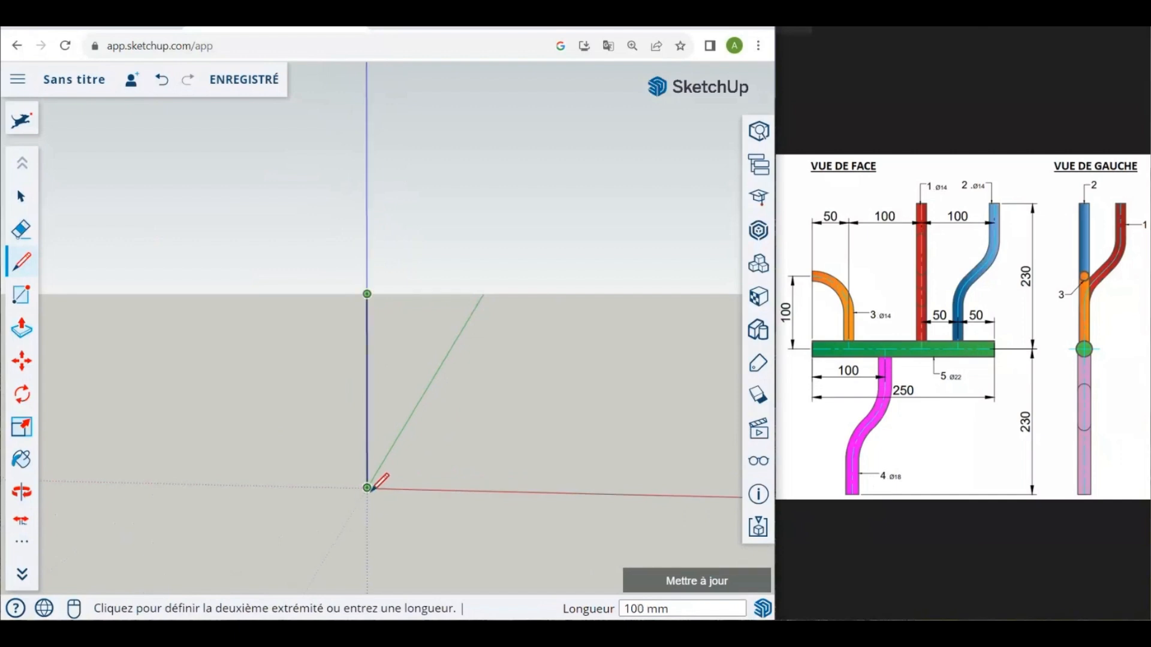
{"action": "middle_click_drag", "start_coordinate": [374, 454], "coordinate": [388, 439]}
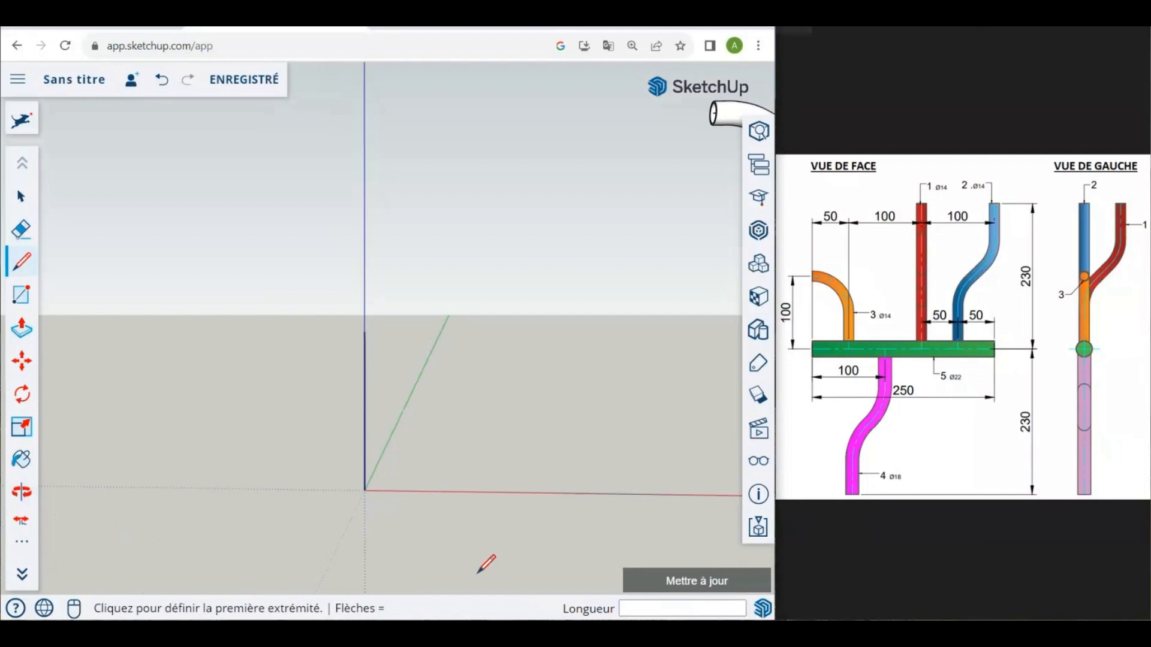
Step: Place a protractor guide at 45° to the red axis through the upper end of the vertical line
{"action": "scroll", "coordinate": [23, 548], "scroll_direction": "down", "scroll_amount": 1}
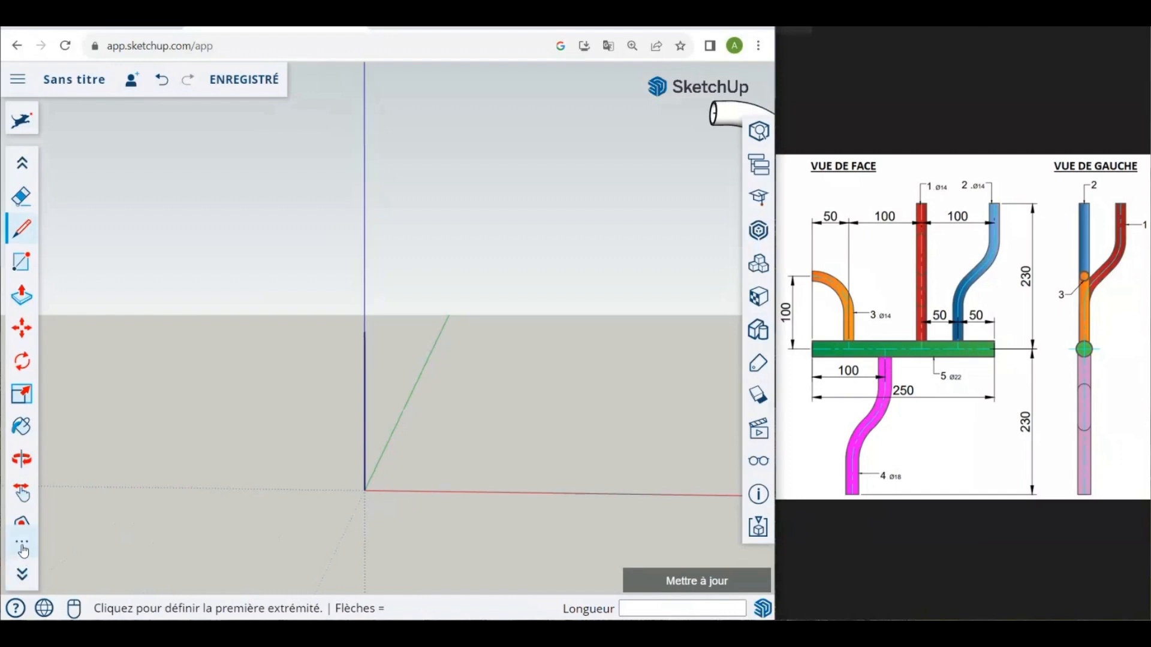
{"action": "left_click", "coordinate": [23, 548]}
{"action": "left_click", "coordinate": [147, 375]}
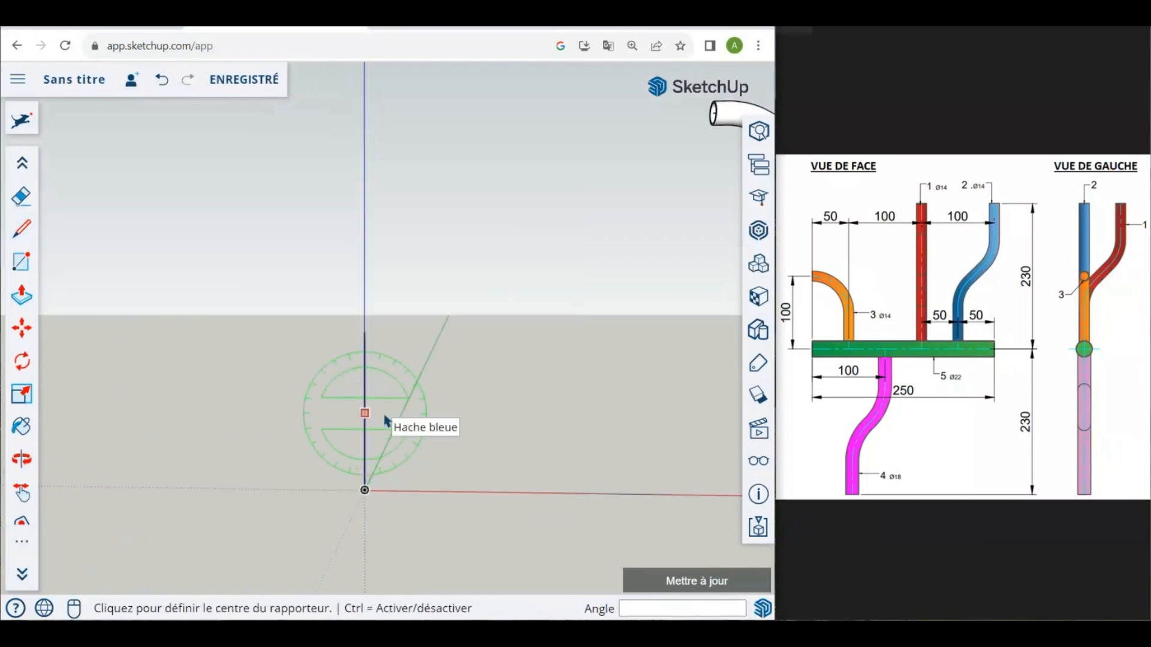
{"action": "left_click", "coordinate": [365, 331]}
{"action": "left_click", "coordinate": [483, 347]}
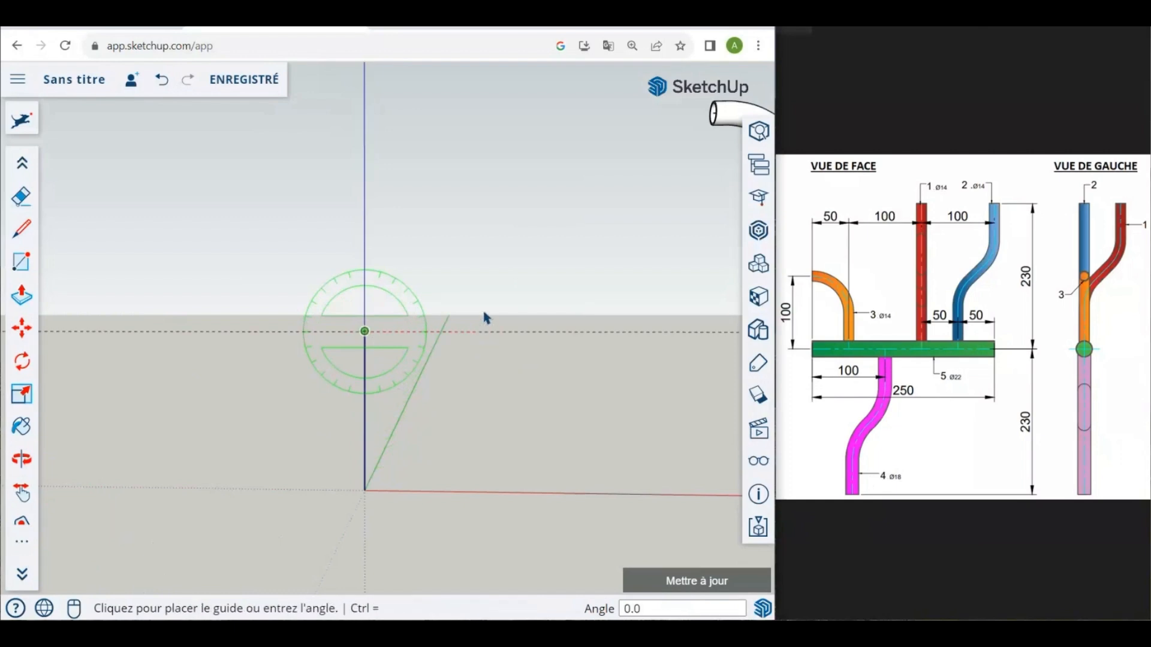
{"action": "type", "text": "45"}
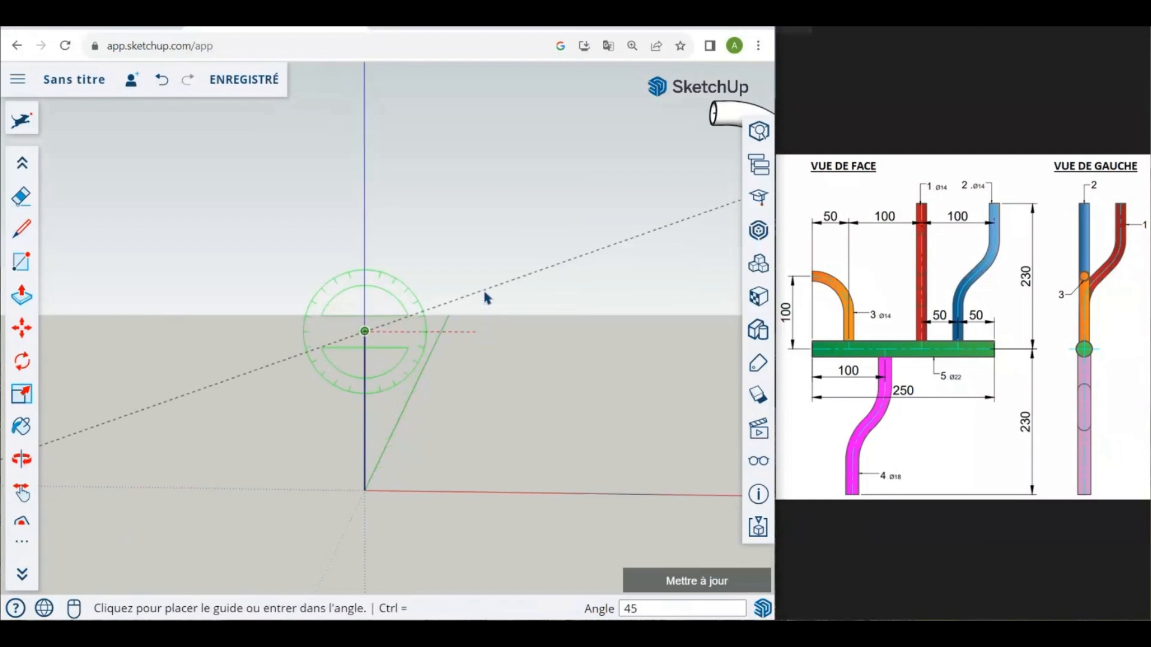
{"action": "key", "text": "Return"}
Step: Draw a 100 mm line from the upper end of the vertical line upward along the 45° guide
{"action": "left_click", "coordinate": [21, 227]}
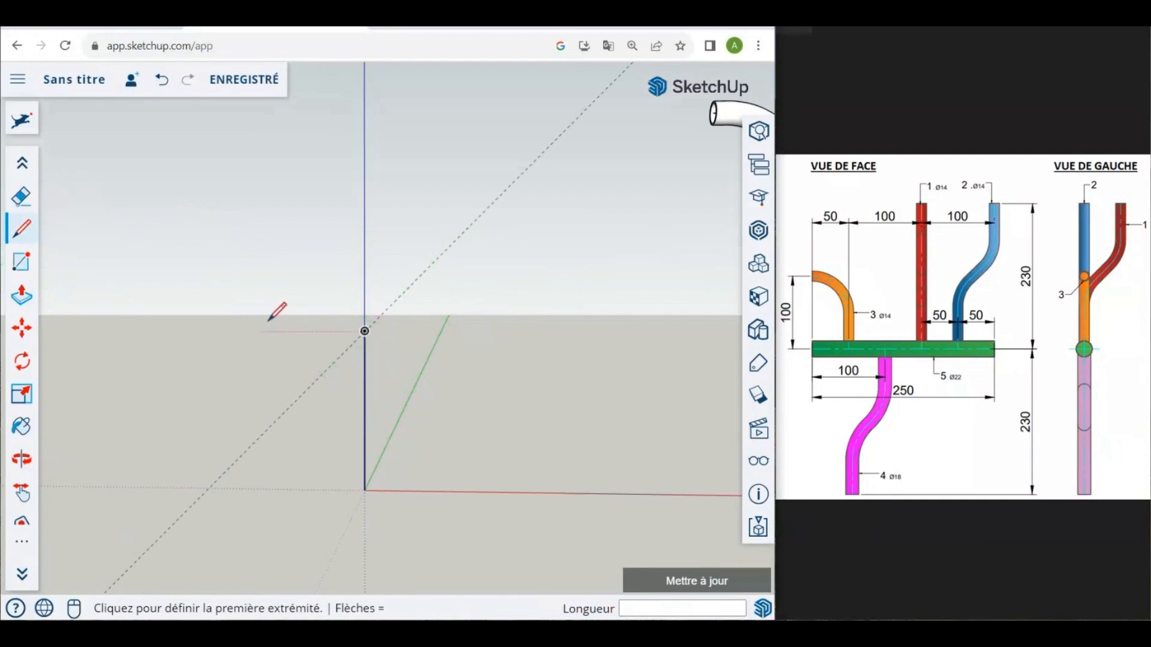
{"action": "left_click", "coordinate": [364, 331]}
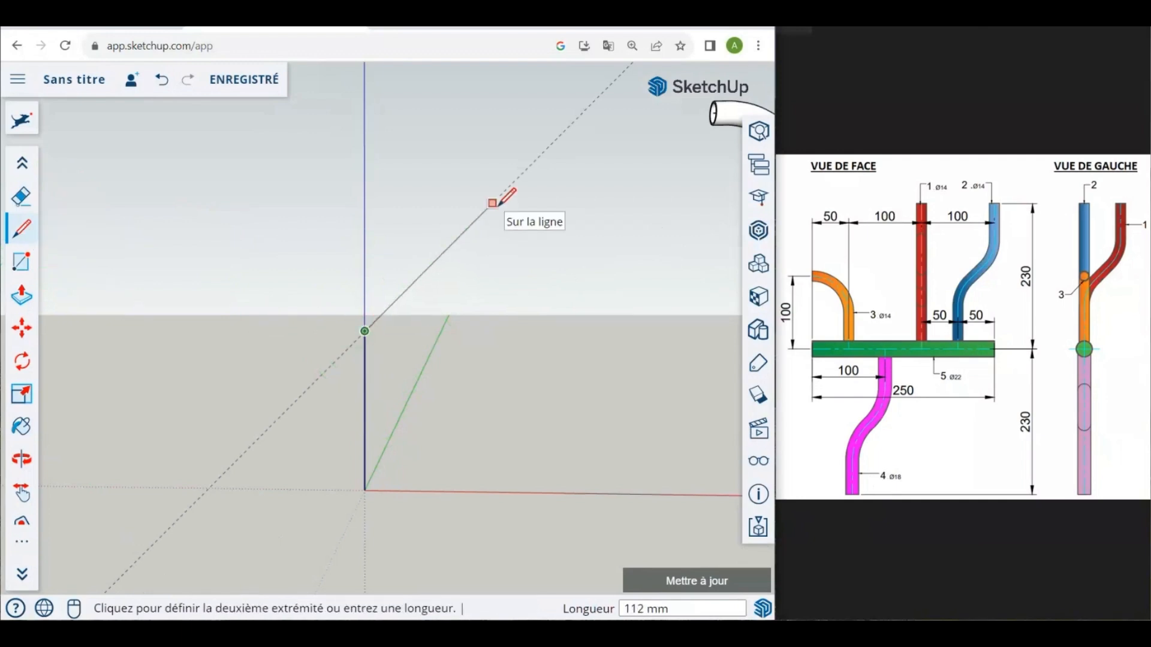
{"action": "type", "text": "100"}
{"action": "key", "text": "Return"}
{"action": "key", "text": "Escape"}
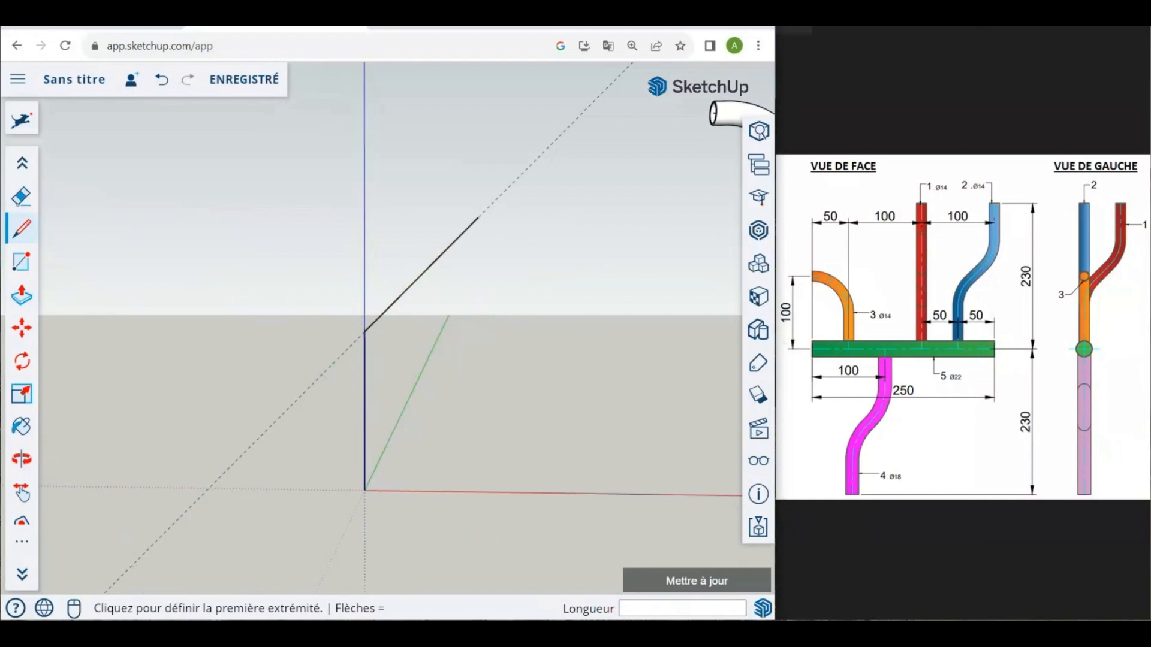
Step: Check the bend radii in the Notepad notes, and draw a 108 mm line from the bend corner along the 45° guide
{"action": "key", "text": "alt+Tab"}
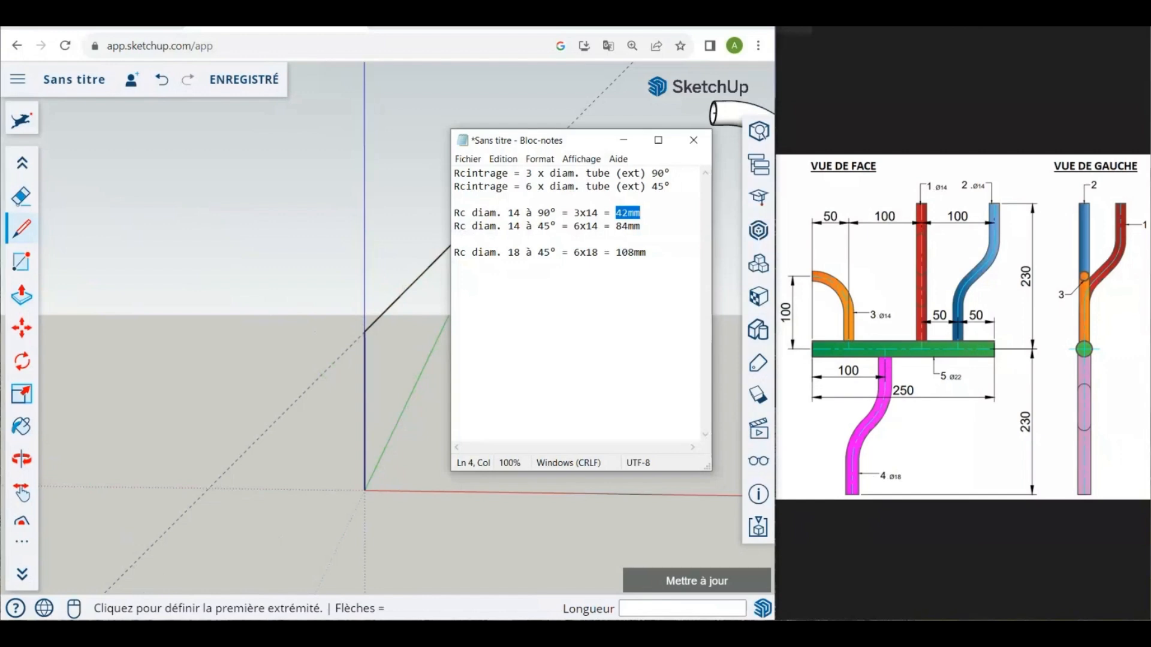
{"action": "key", "text": "alt+Tab"}
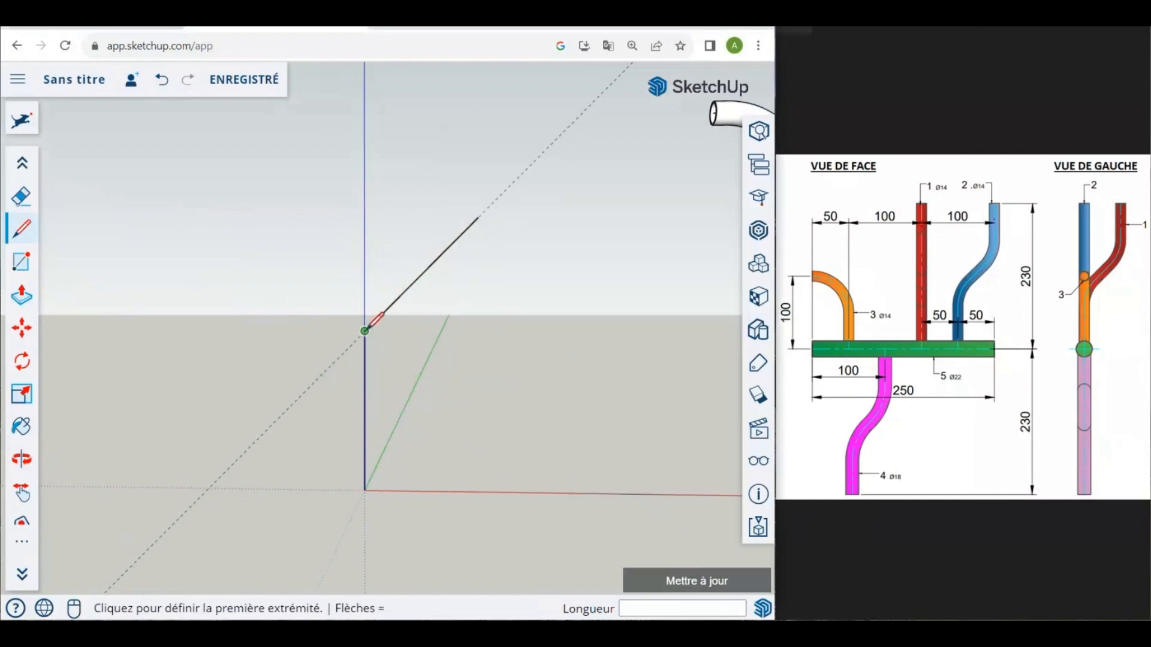
{"action": "left_click", "coordinate": [365, 330]}
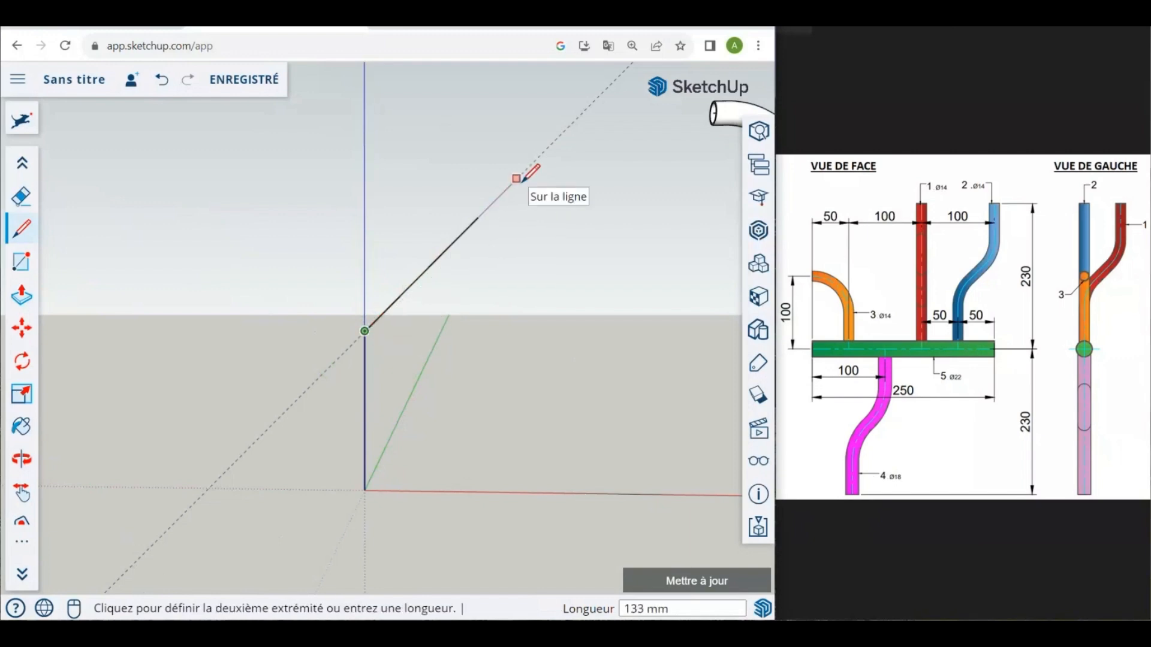
{"action": "type", "text": "108"}
{"action": "key", "text": "Return"}
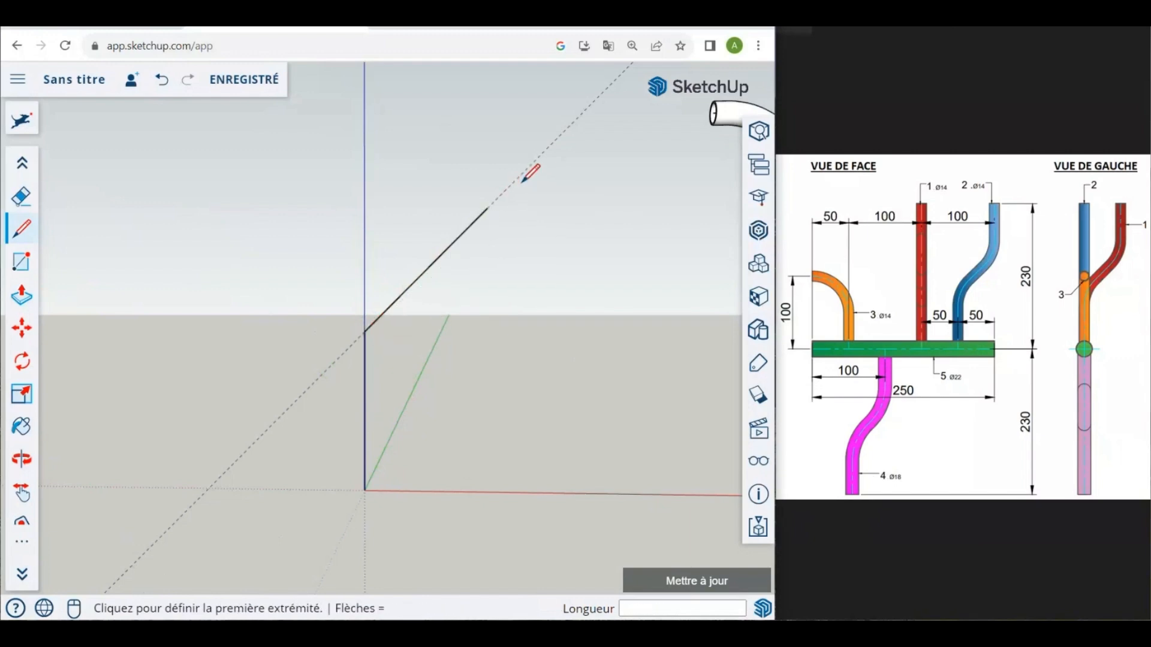
Step: Draw a 108 mm line straight down from the bend corner and join its lower end to the sloping line's end, closing the triangle
{"action": "left_click", "coordinate": [366, 330]}
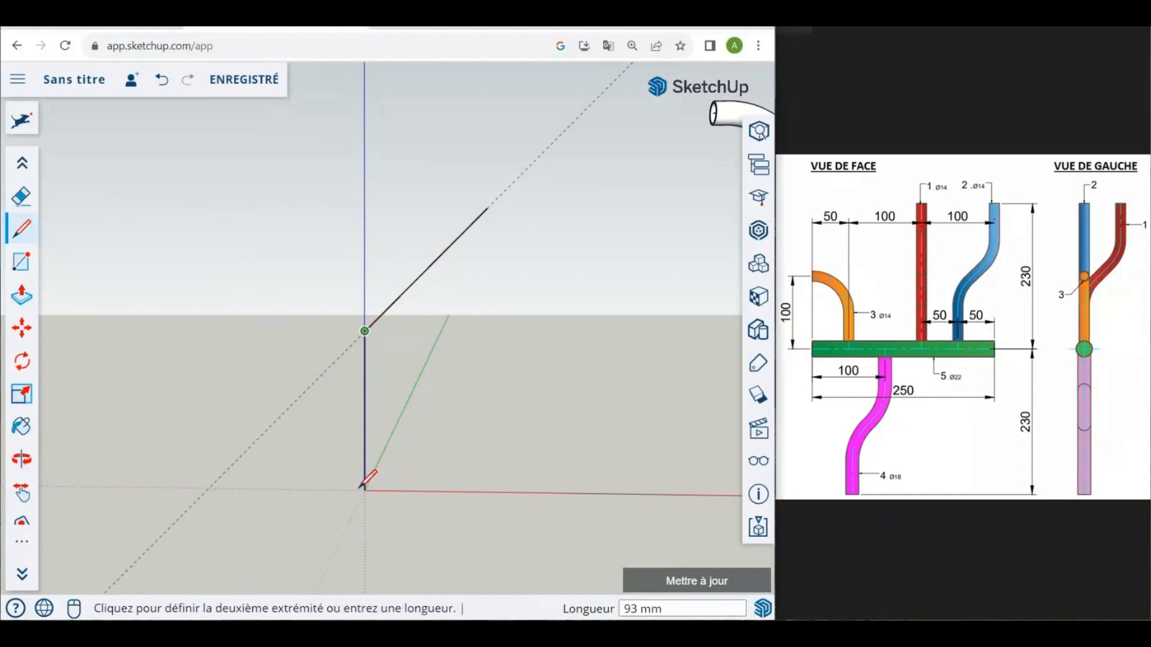
{"action": "type", "text": "108"}
{"action": "key", "text": "Return"}
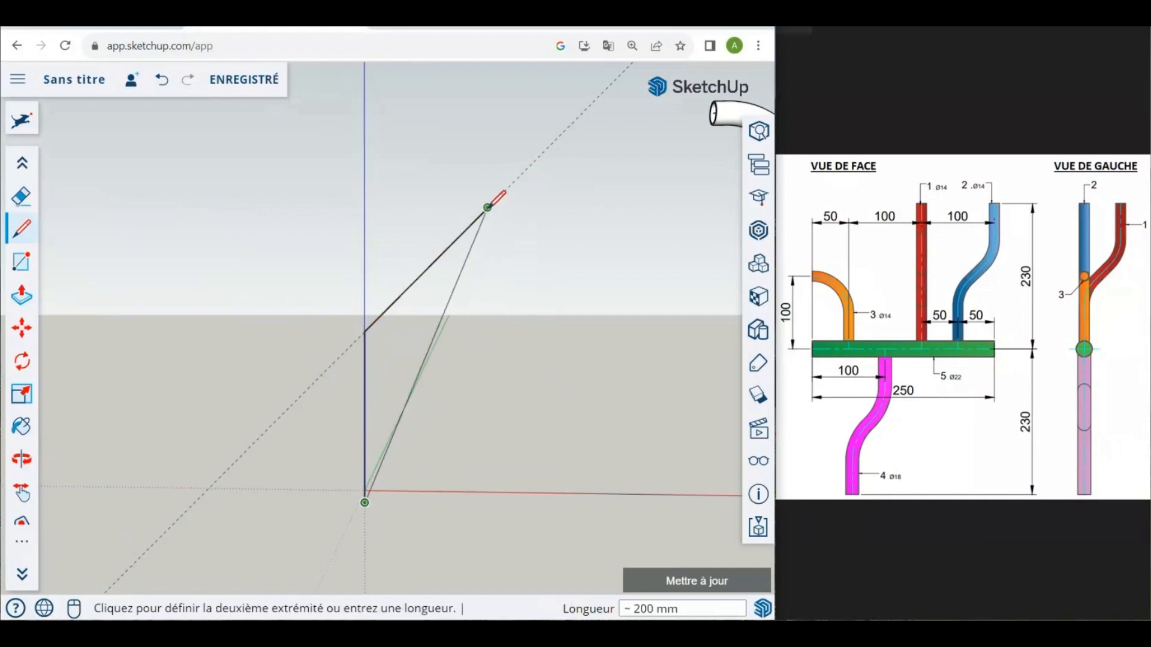
{"action": "left_click", "coordinate": [488, 208]}
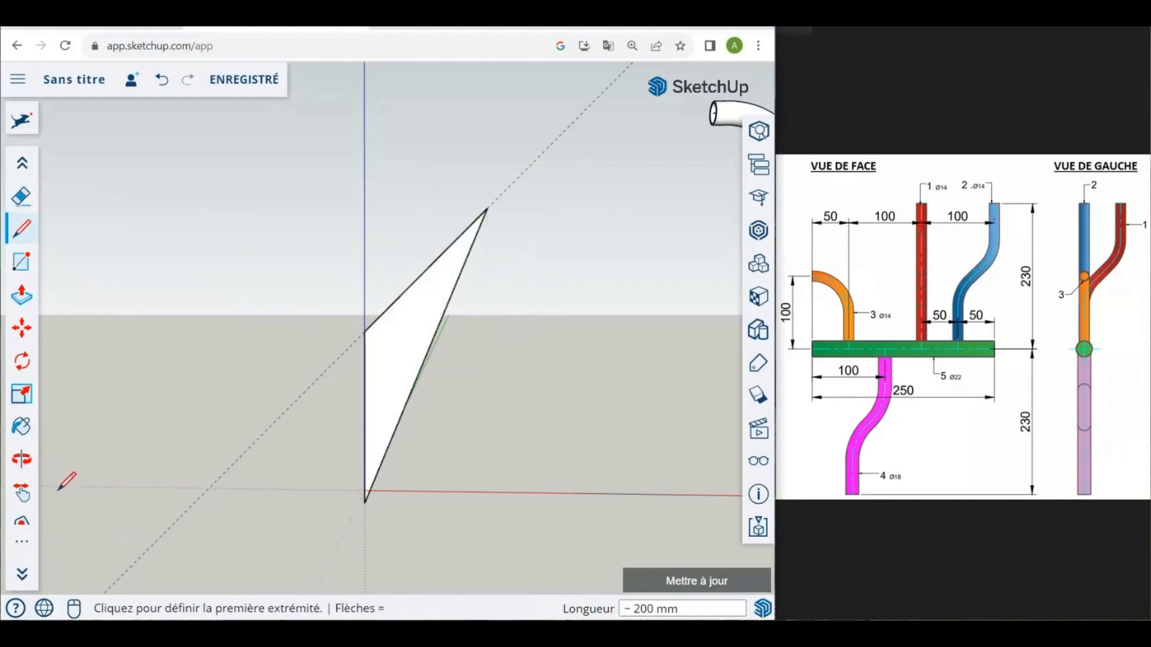
Step: Draw a 45° arc centred on the midpoint of the triangle's closing edge, running from the vertical line to the sloping line
{"action": "left_click", "coordinate": [22, 574]}
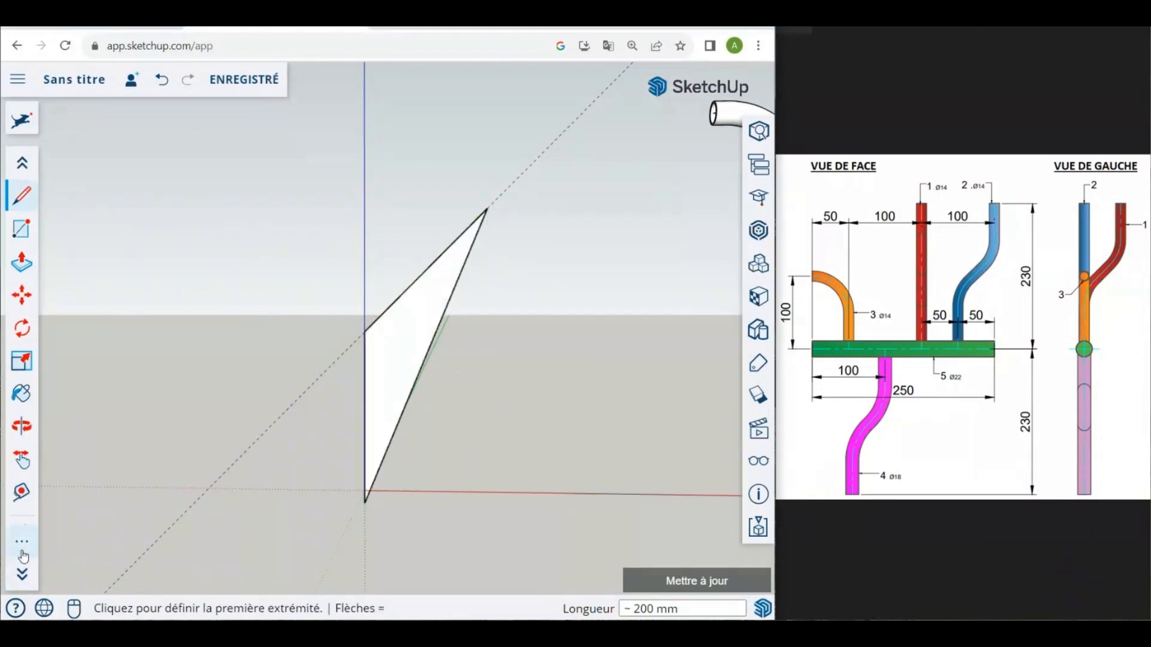
{"action": "left_click", "coordinate": [22, 546]}
{"action": "left_click", "coordinate": [193, 257]}
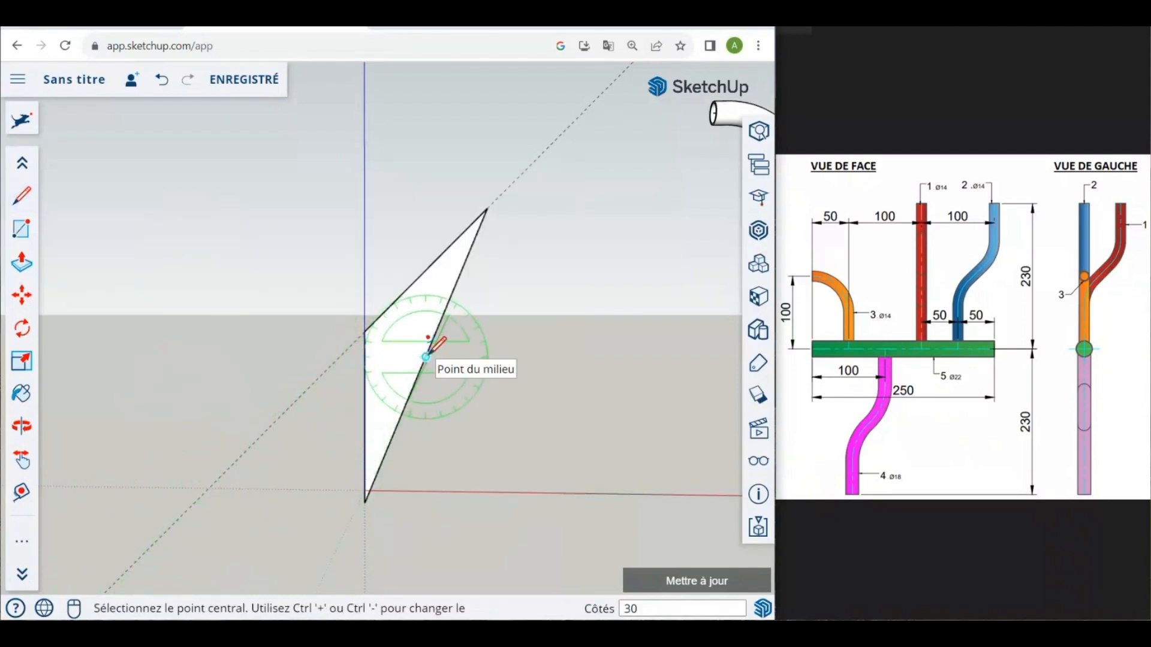
{"action": "left_click", "coordinate": [573, 305]}
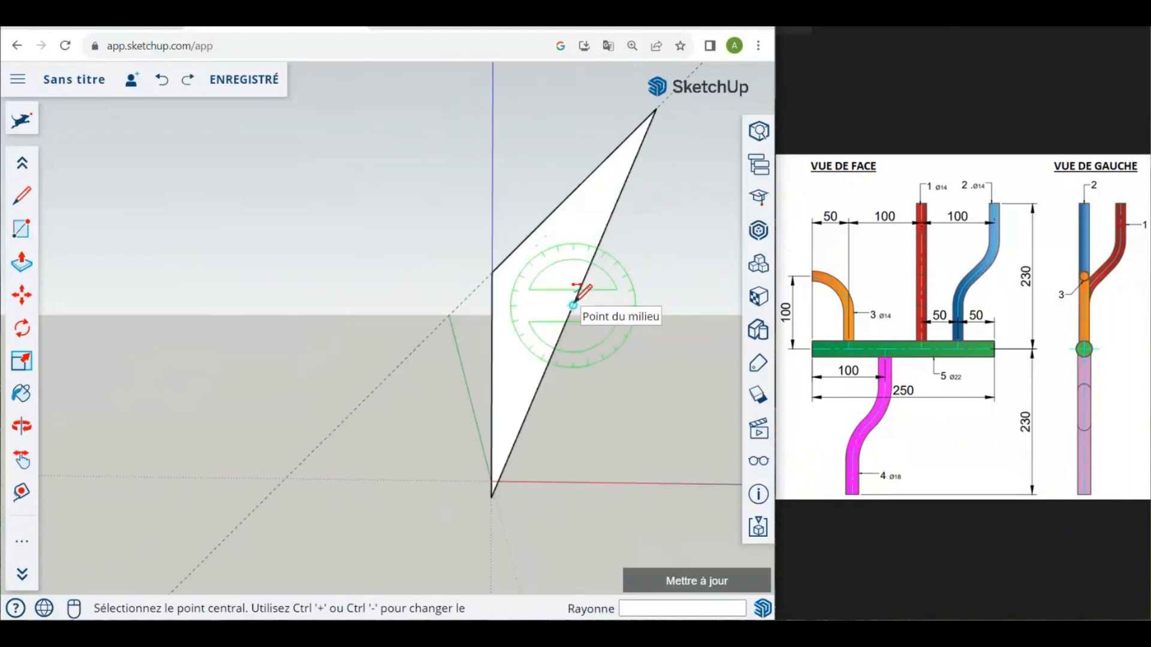
{"action": "left_click", "coordinate": [573, 305]}
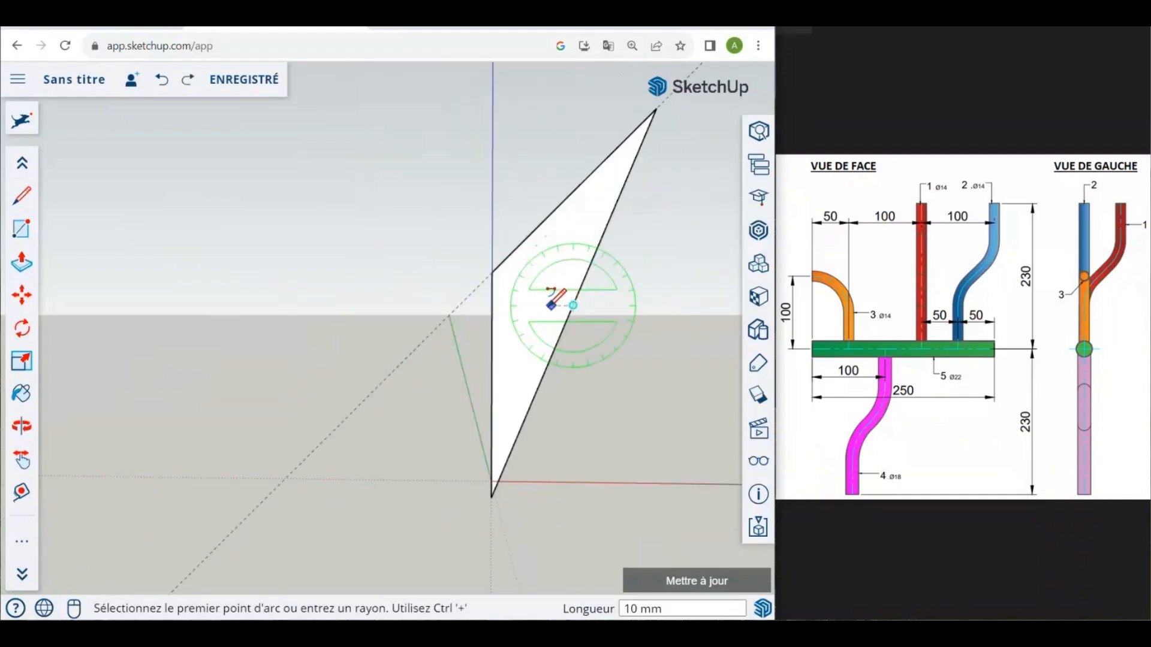
{"action": "left_click", "coordinate": [492, 305]}
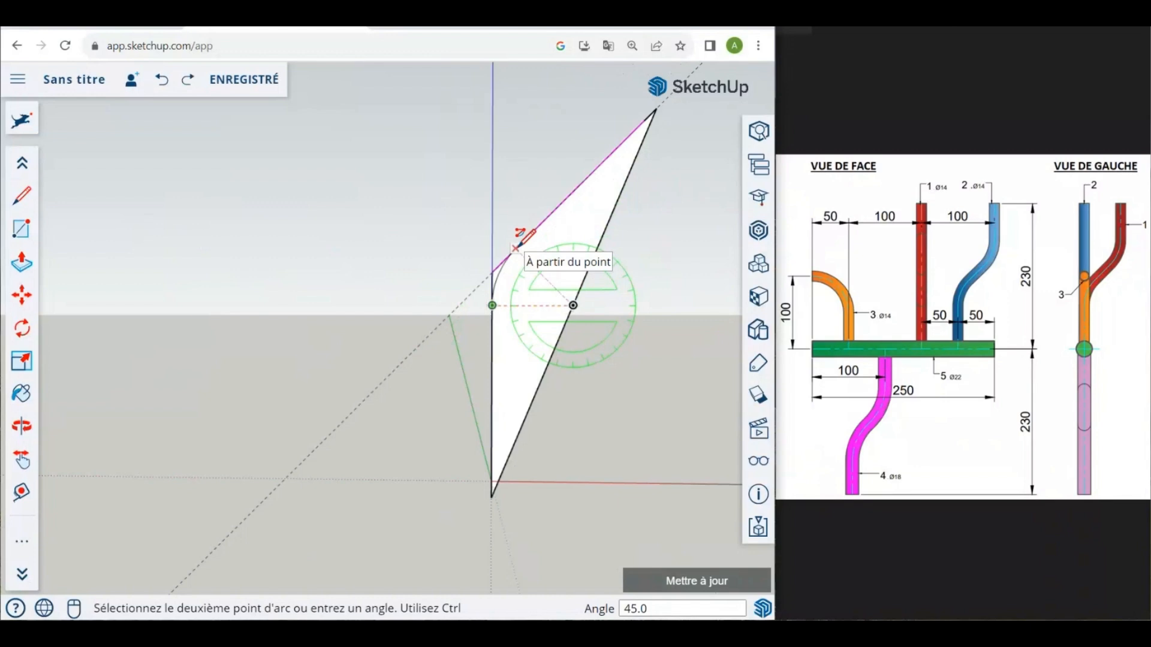
{"action": "left_click", "coordinate": [515, 246]}
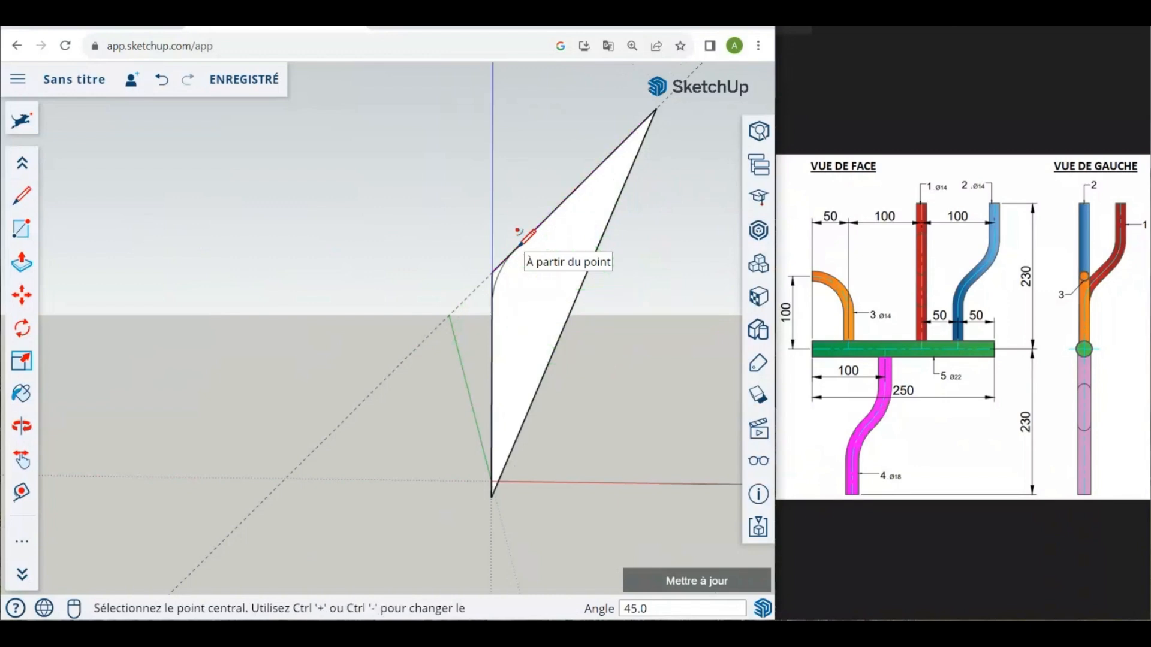
{"action": "scroll", "coordinate": [521, 244], "scroll_direction": "up", "scroll_amount": 3}
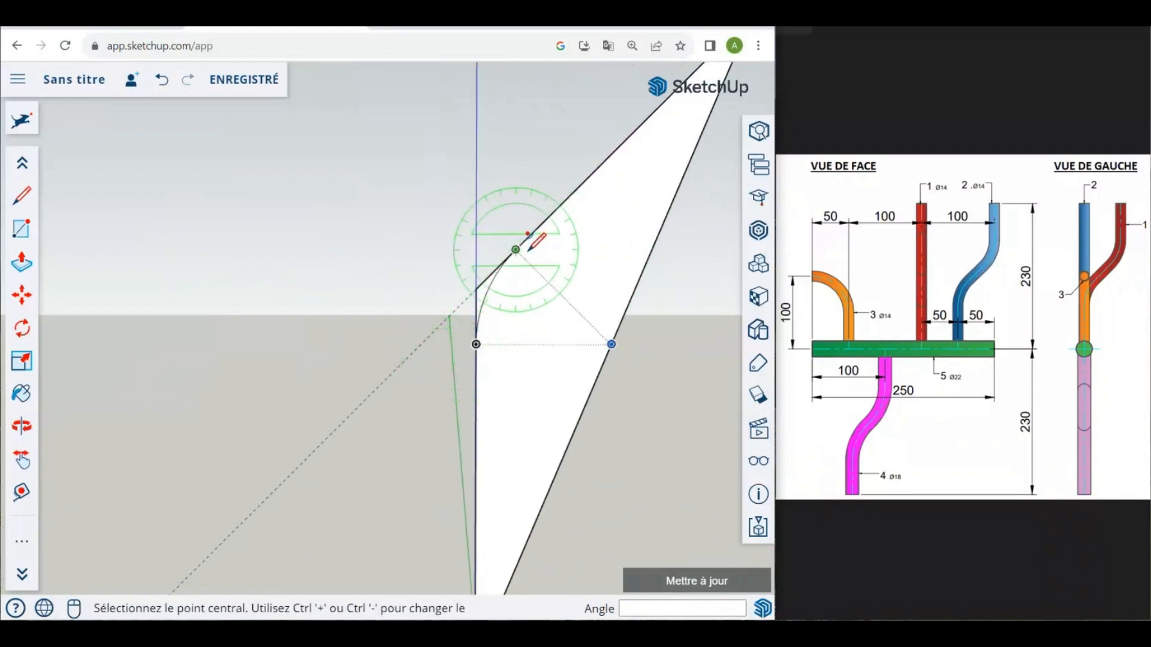
Step: Delete the sharp corner segments outside the arc and the 45° construction guide
{"action": "left_click", "coordinate": [26, 174]}
{"action": "left_click", "coordinate": [27, 174]}
{"action": "left_click", "coordinate": [35, 196]}
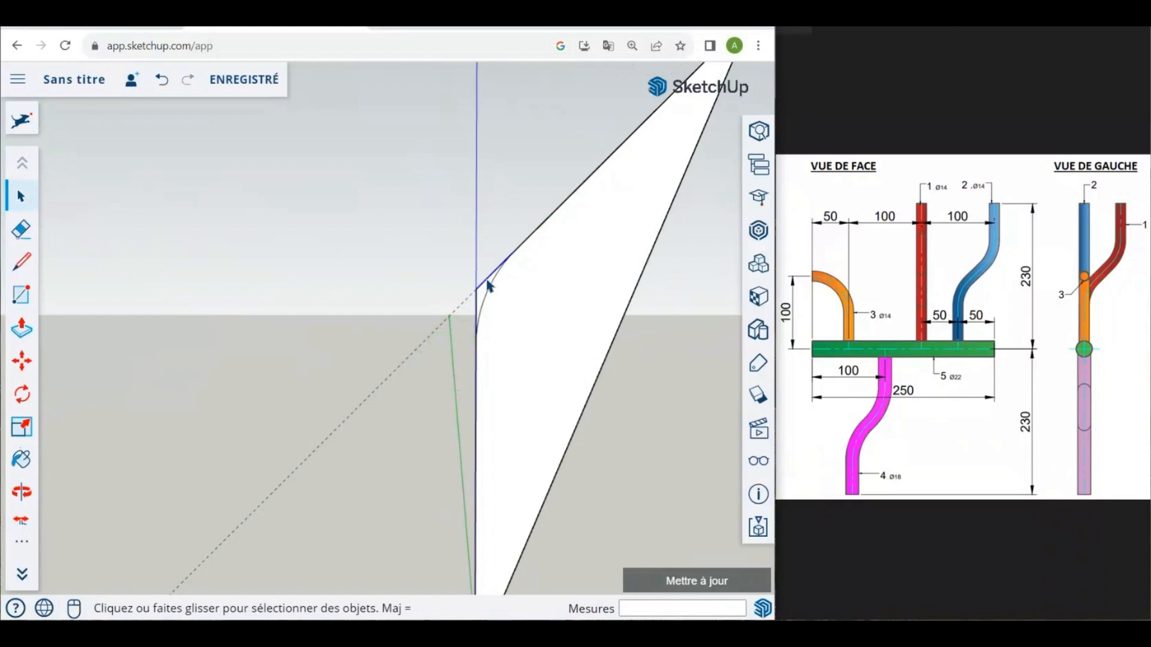
{"action": "key", "text": "Delete"}
{"action": "scroll", "coordinate": [465, 294], "scroll_direction": "down", "scroll_amount": 3}
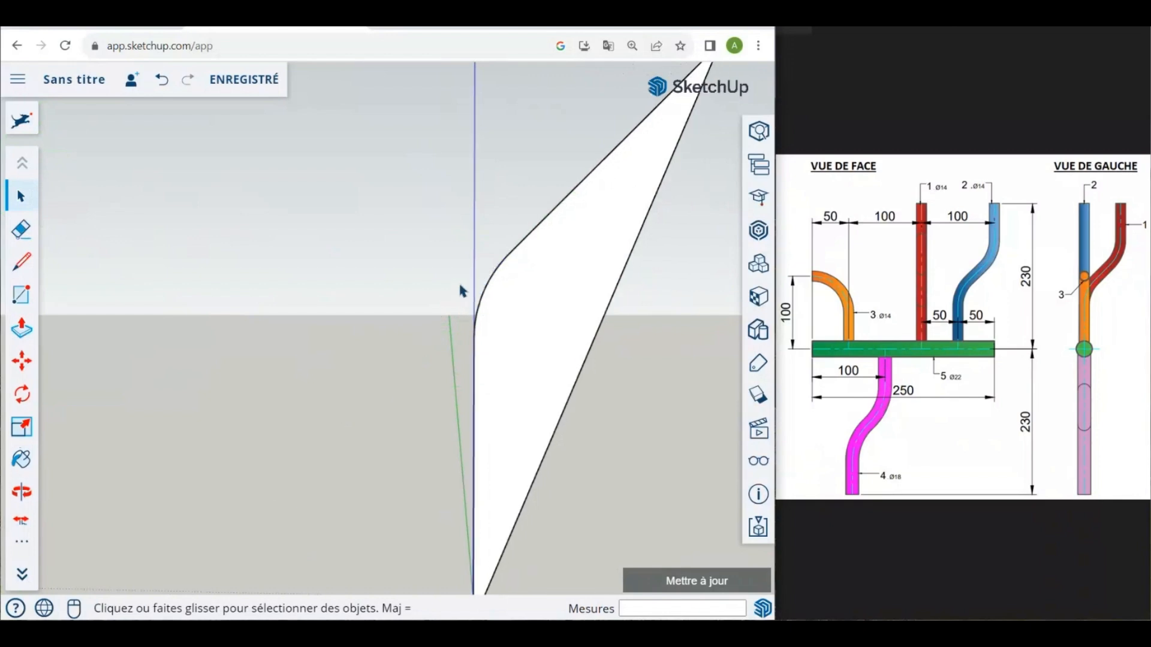
Step: Delete the triangle's closing edge and the remaining sloping segments, keeping only the vertical line and the arc
{"action": "middle_click_drag", "start_coordinate": [509, 353], "coordinate": [525, 351]}
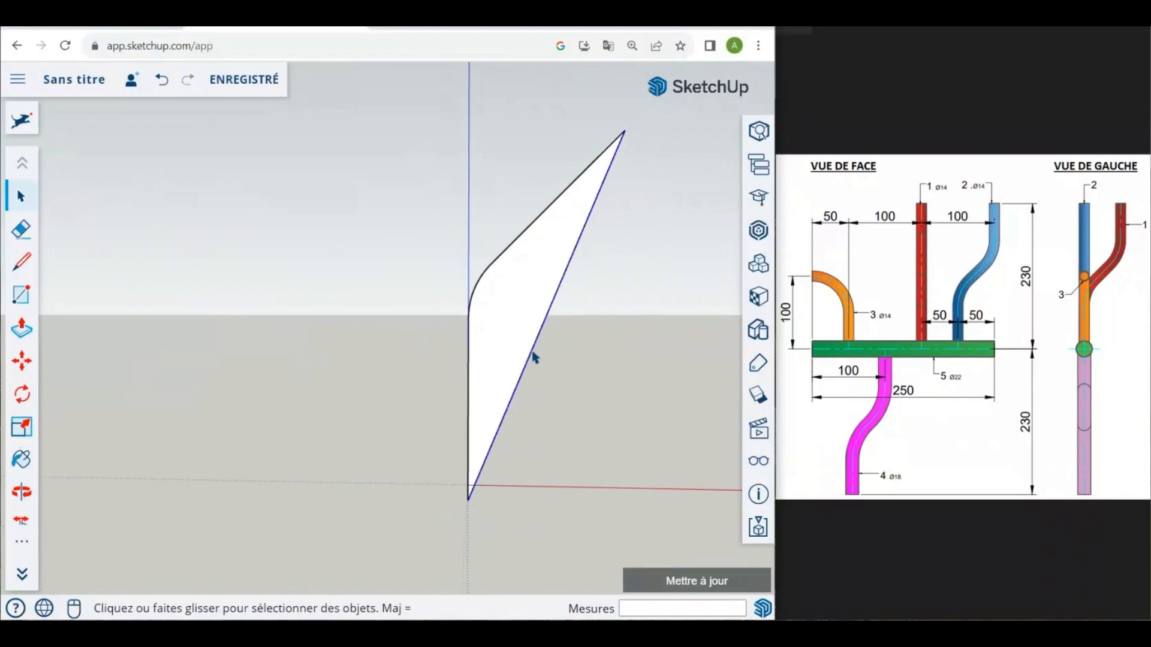
{"action": "key", "text": "Delete"}
{"action": "middle_click_drag", "start_coordinate": [566, 196], "coordinate": [548, 279]}
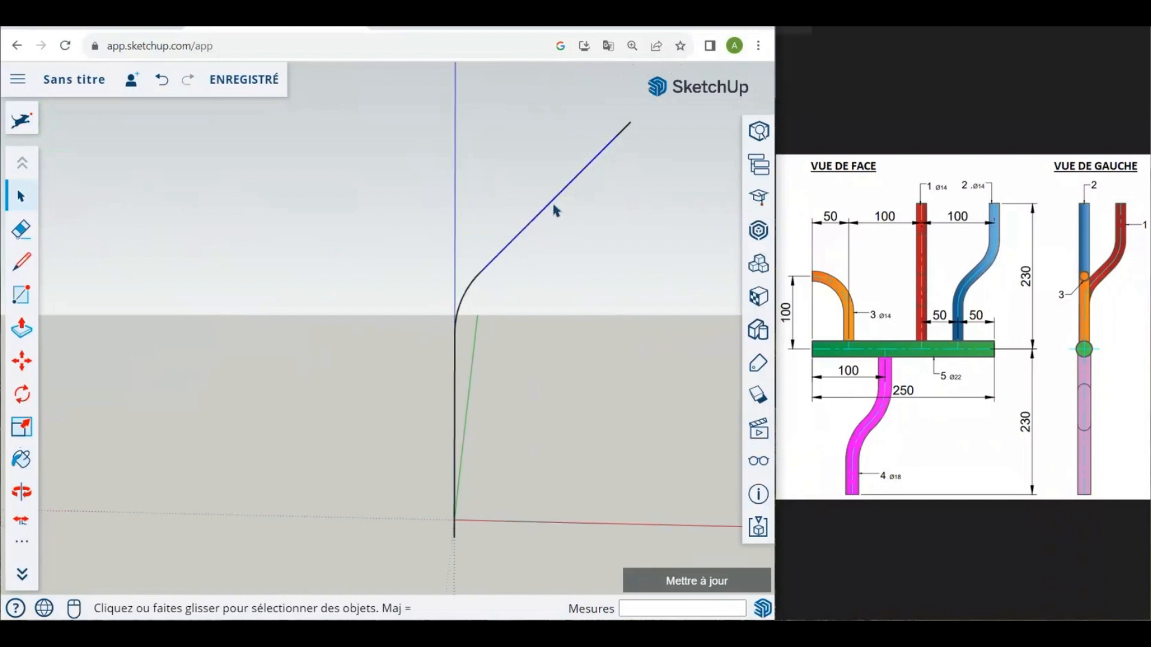
{"action": "key", "text": "Delete"}
{"action": "left_click", "coordinate": [627, 126]}
{"action": "key", "text": "Delete"}
Step: Group the vertical line with the arc and paste a copy of the group beside the original
{"action": "left_click_drag", "start_coordinate": [536, 547], "coordinate": [405, 257]}
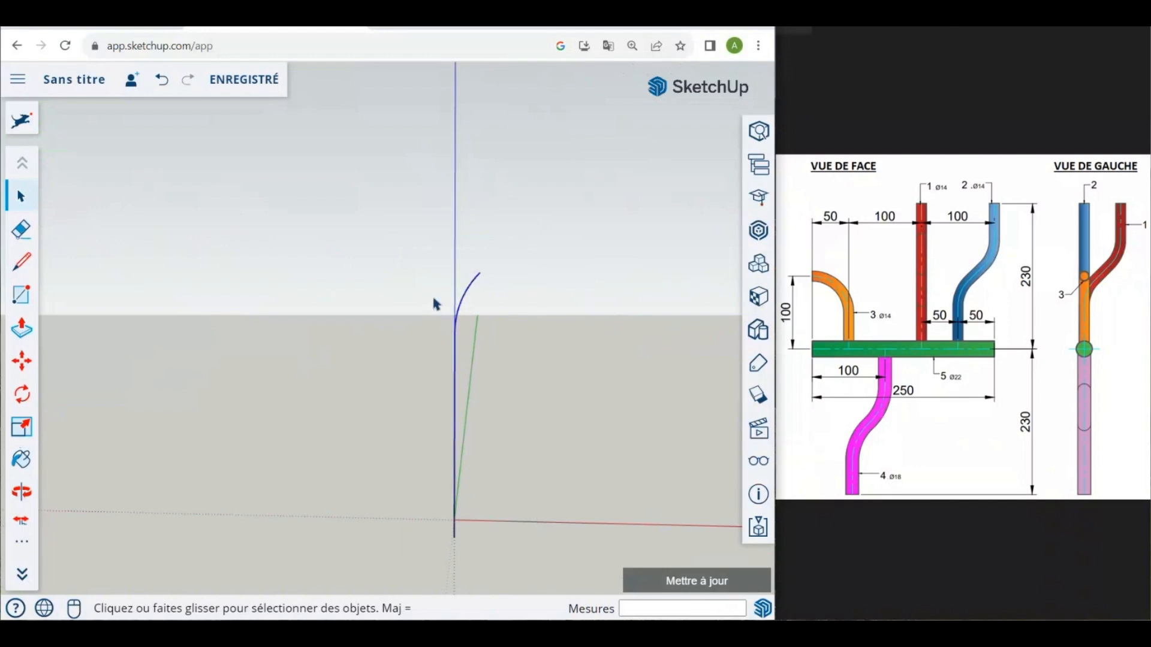
{"action": "right_click", "coordinate": [457, 340]}
{"action": "left_click", "coordinate": [509, 432]}
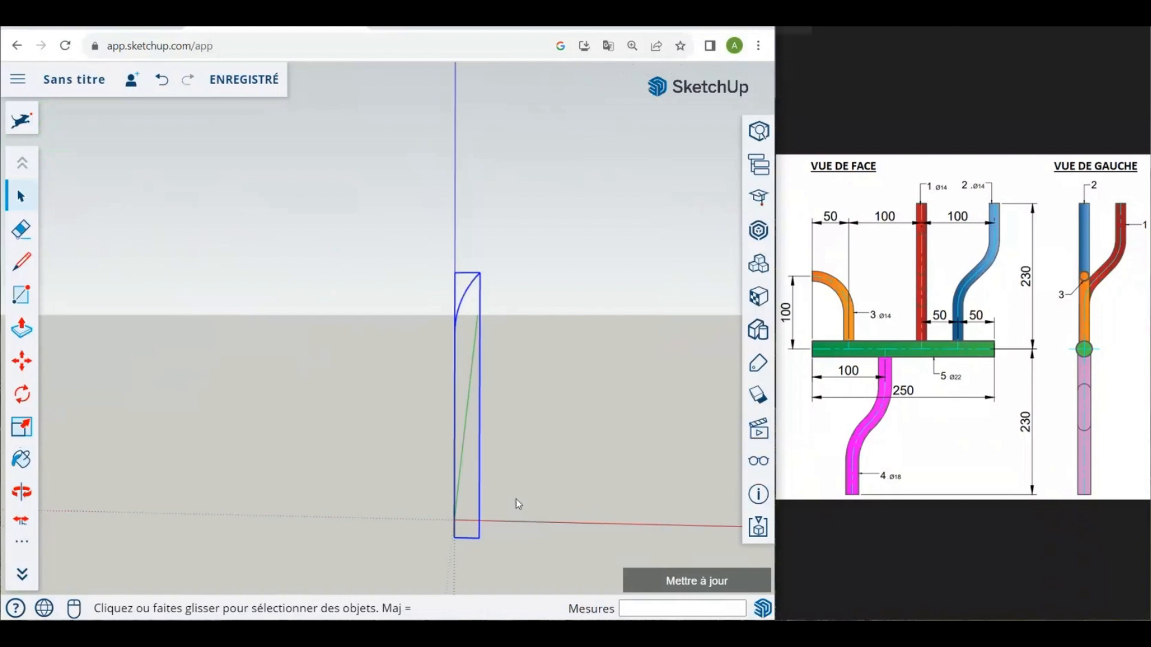
{"action": "key", "text": "ctrl+x"}
{"action": "key", "text": "ctrl+v"}
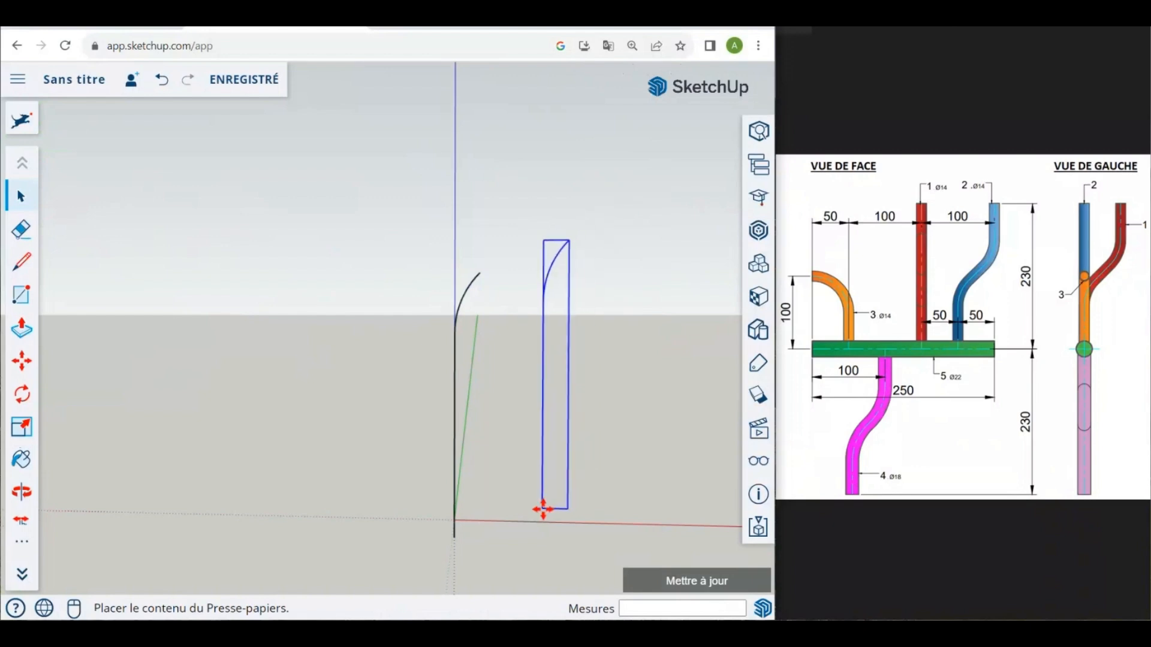
{"action": "left_click", "coordinate": [543, 509]}
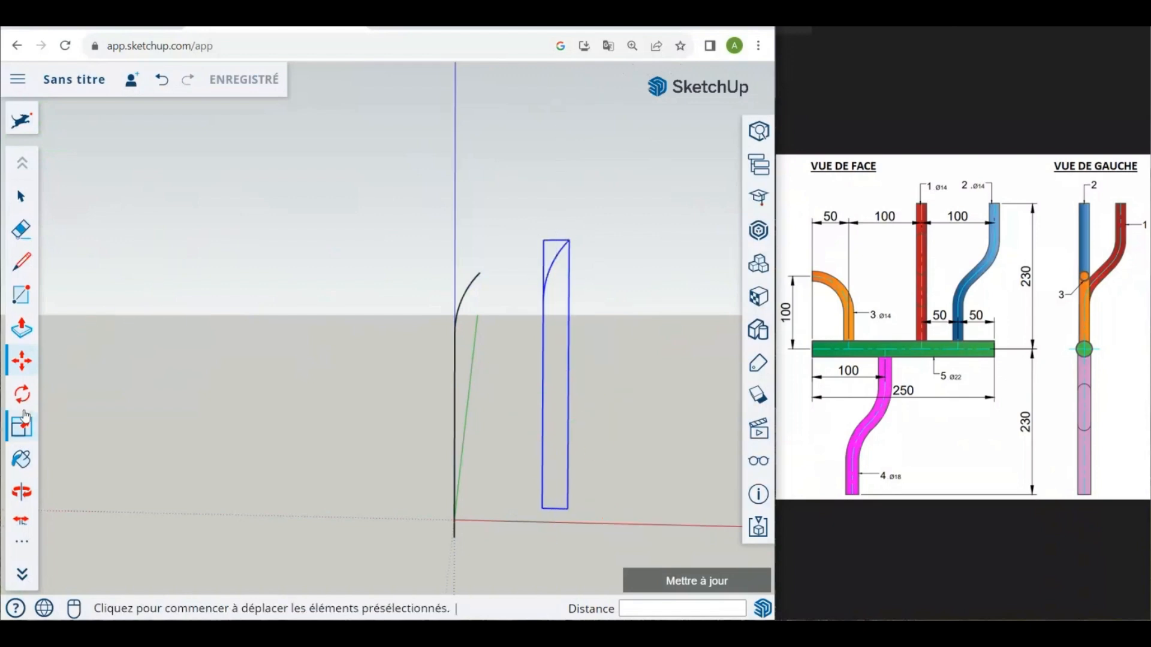
Step: Rotate the copied group 180° in the front plane, starting from the red axis direction
{"action": "left_click", "coordinate": [23, 406]}
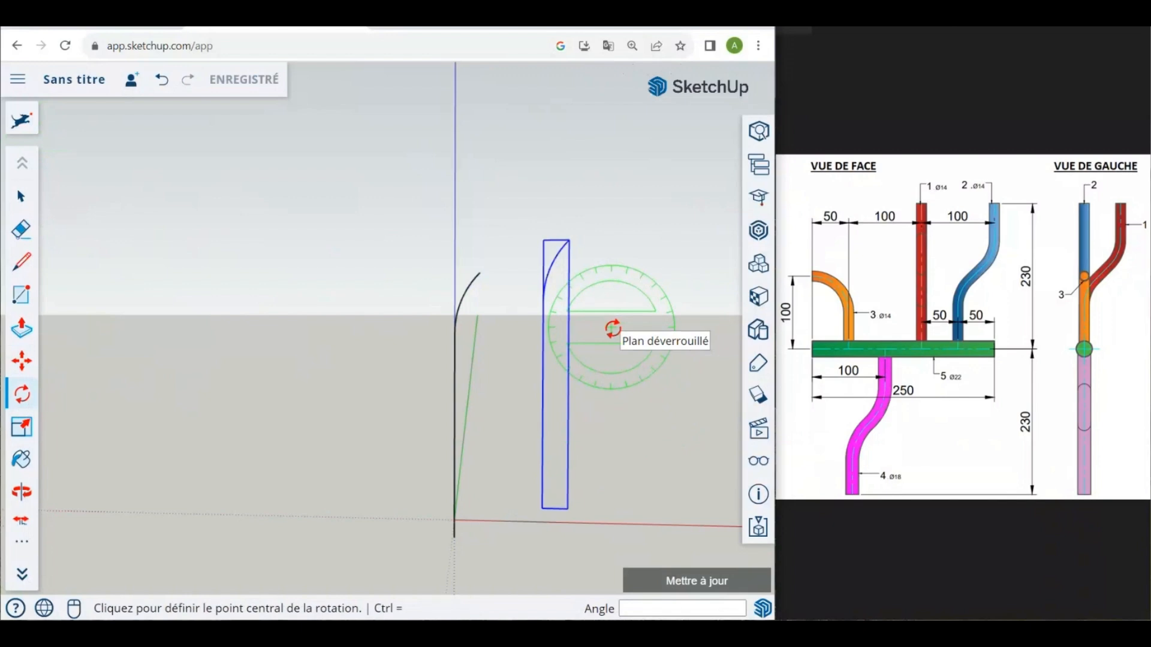
{"action": "left_click", "coordinate": [612, 327]}
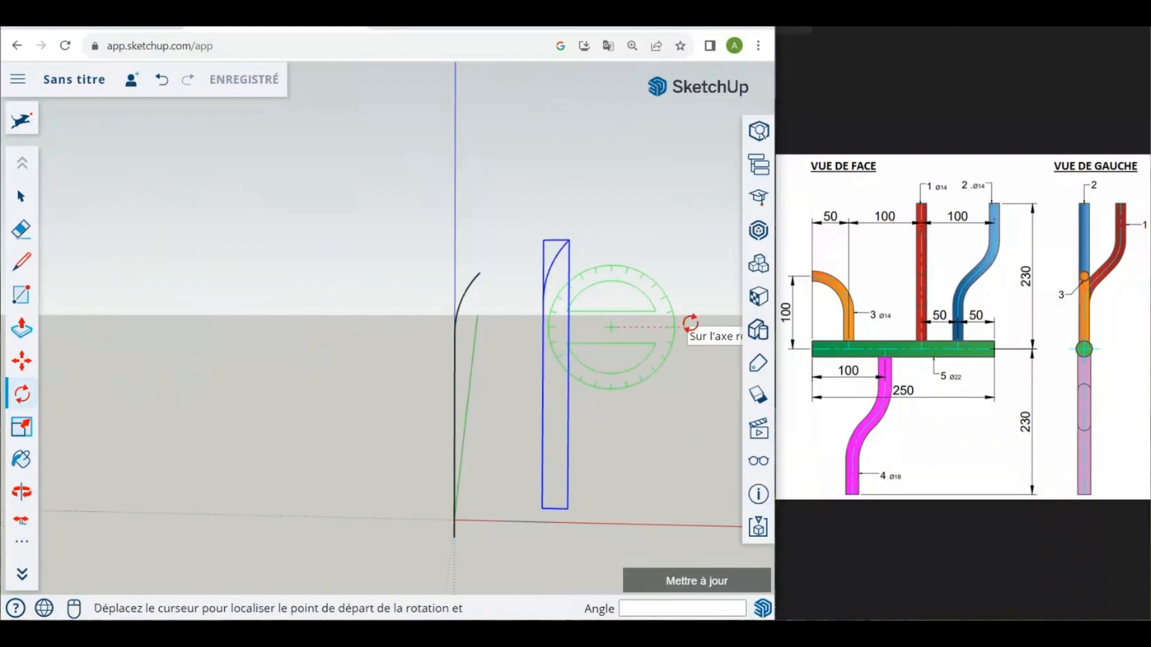
{"action": "left_click", "coordinate": [689, 324]}
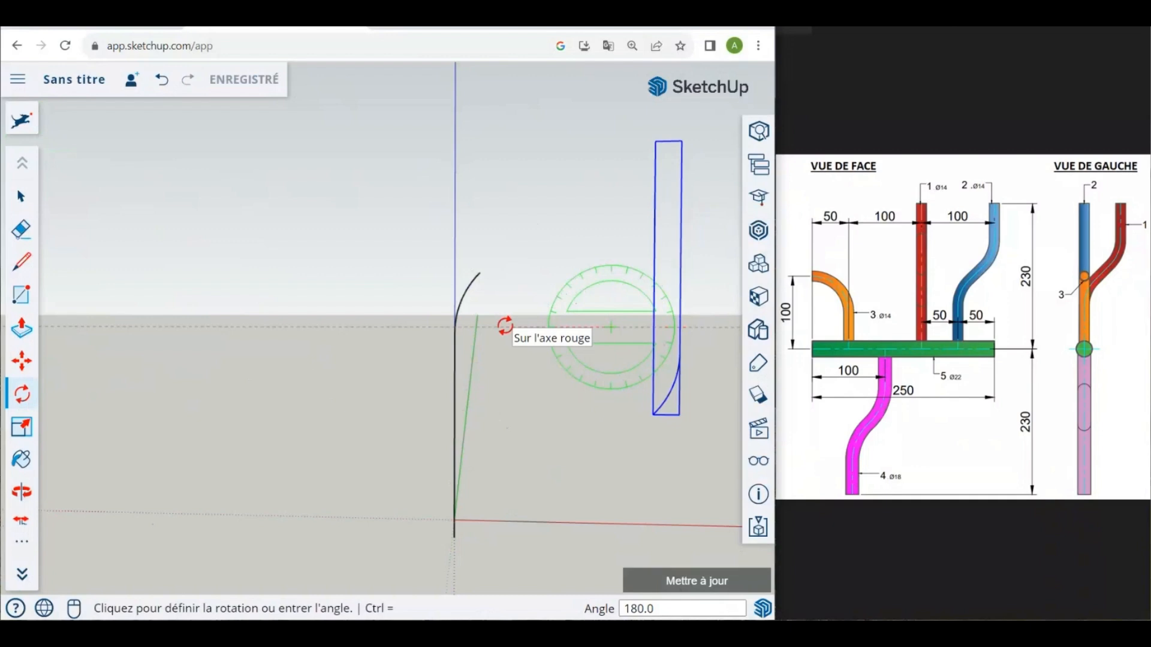
{"action": "left_click", "coordinate": [505, 326]}
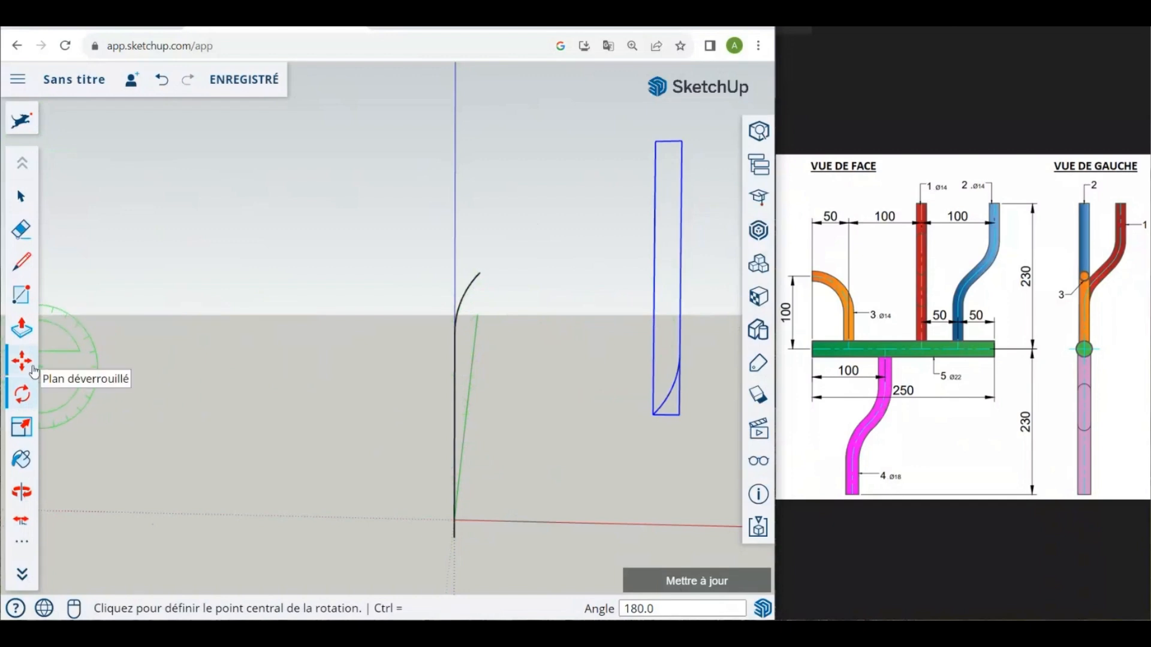
Step: Move the rotated copy by its arc end onto the original's arc end, forming an S-shaped path, and deselect it
{"action": "left_click", "coordinate": [34, 370]}
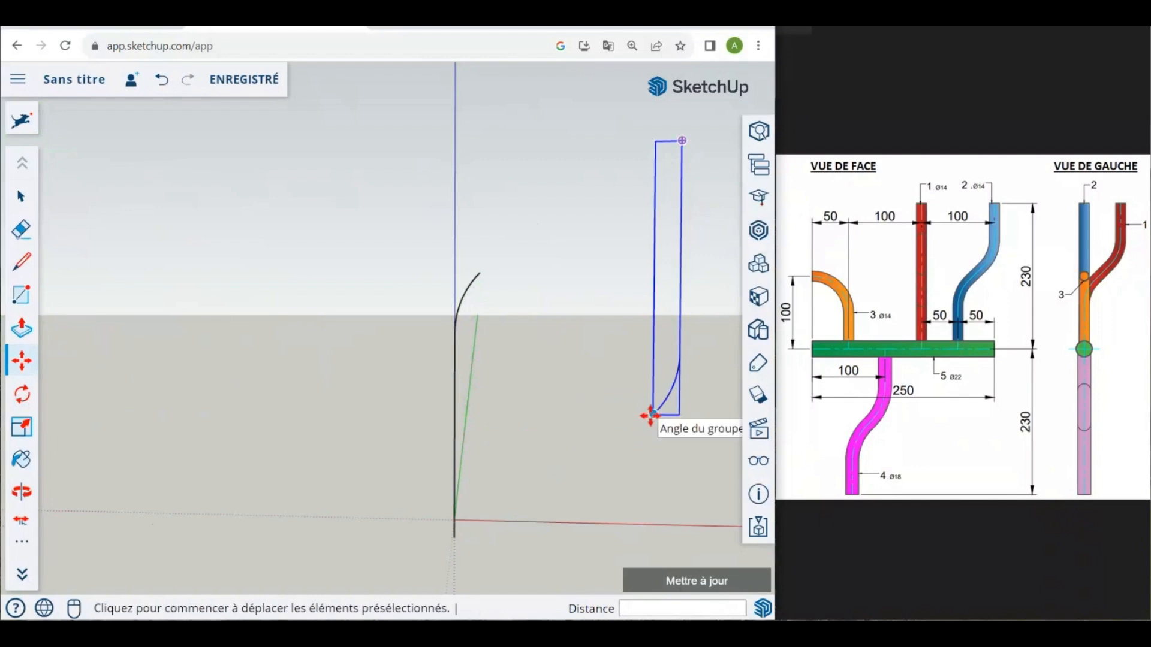
{"action": "left_click", "coordinate": [651, 415]}
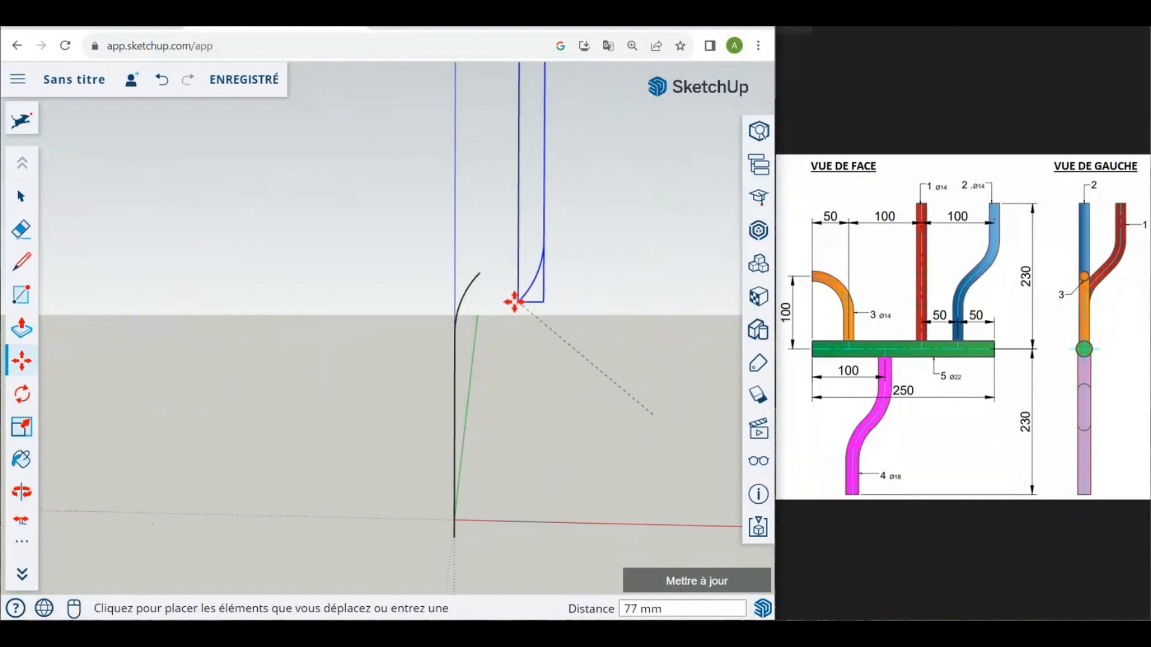
{"action": "left_click", "coordinate": [482, 274]}
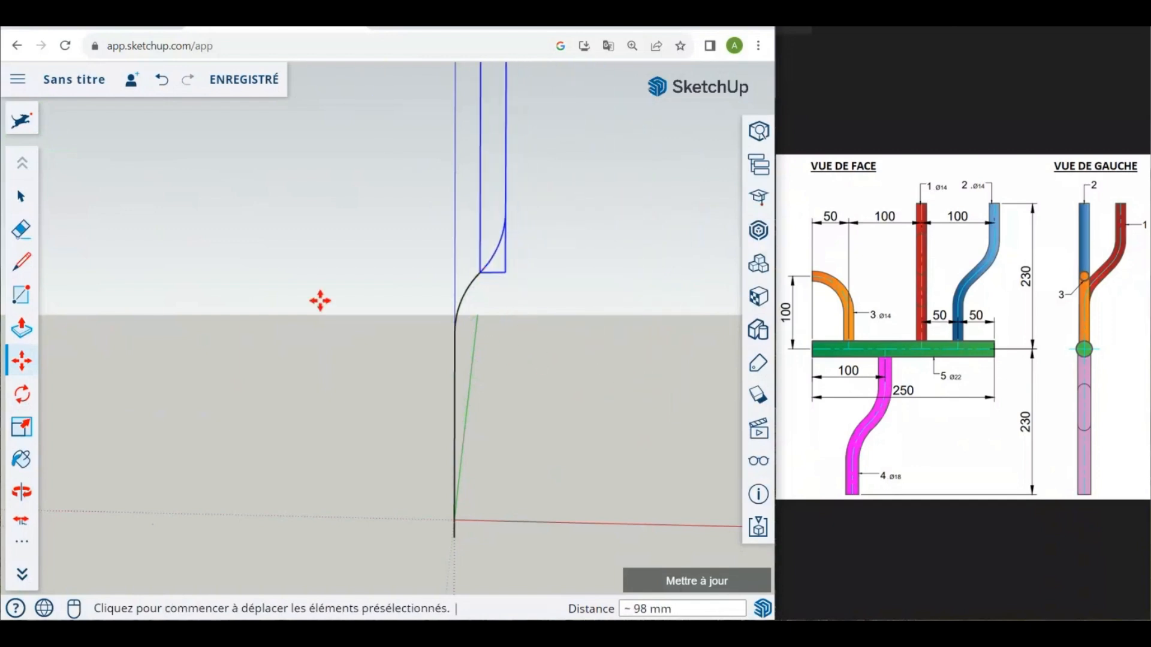
{"action": "left_click", "coordinate": [21, 196]}
{"action": "left_click", "coordinate": [318, 243]}
Step: Switch to the Windows Calculator, compute half of the 230 mm overall height, and minimise the calculator
{"action": "scroll", "coordinate": [383, 362], "scroll_direction": "down", "scroll_amount": 3}
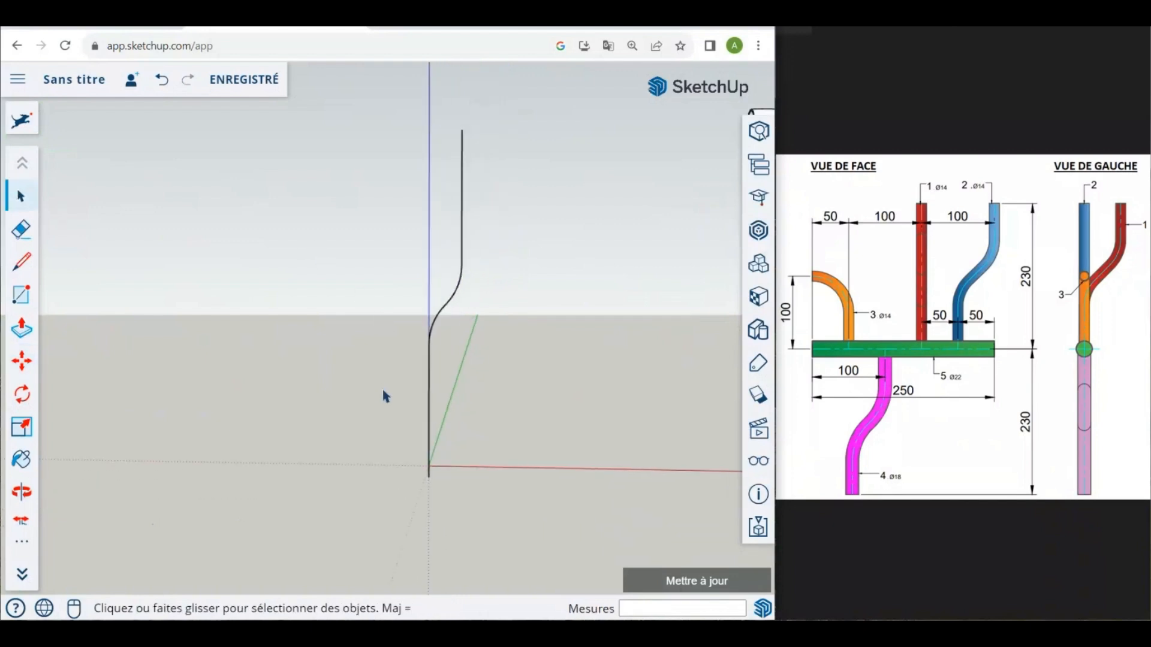
{"action": "middle_click_drag", "start_coordinate": [373, 396], "coordinate": [387, 375]}
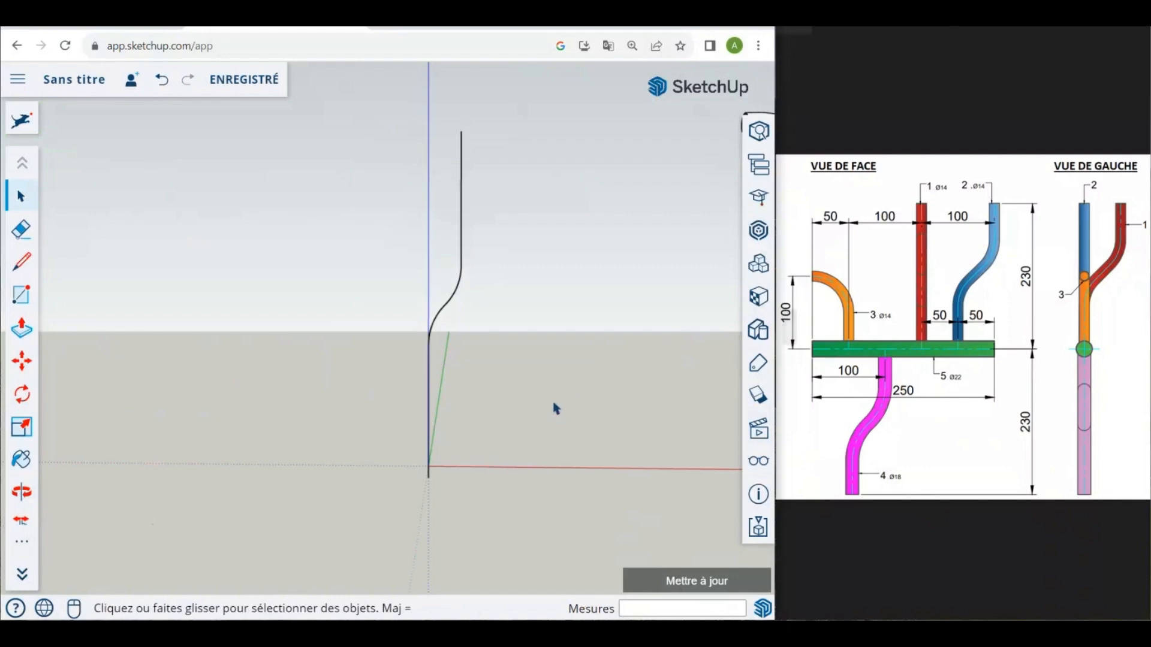
{"action": "mouse_move", "coordinate": [552, 406]}
{"action": "middle_mouse_down"}
{"action": "mouse_move", "coordinate": [468, 354]}
{"action": "mouse_move", "coordinate": [478, 390]}
{"action": "middle_mouse_up"}
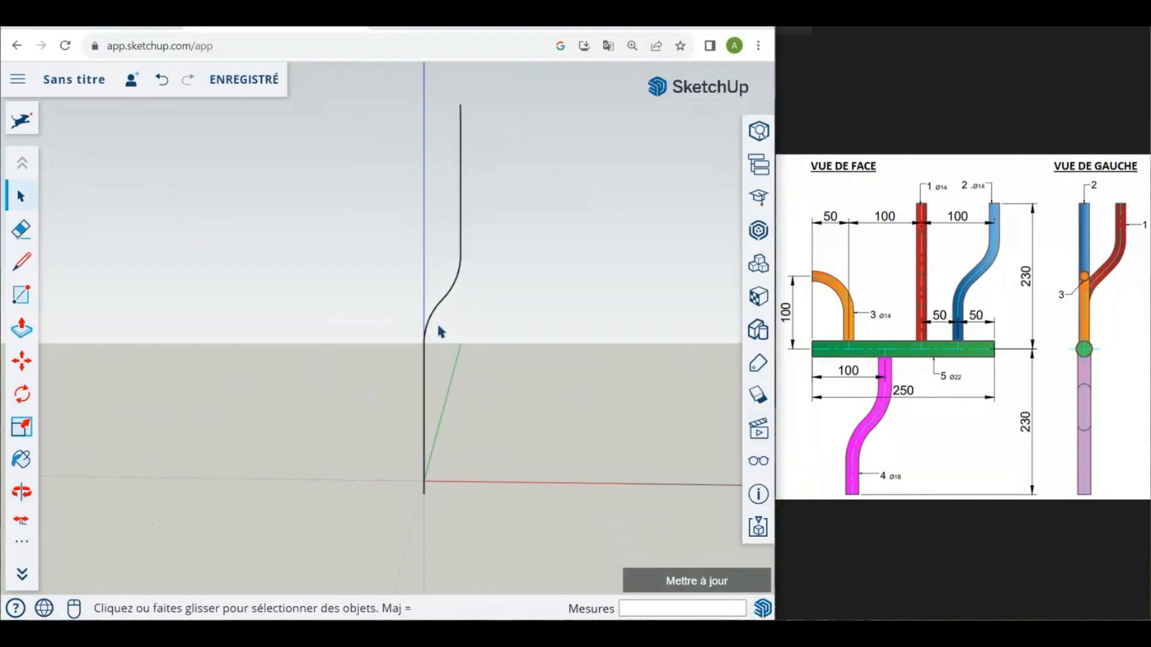
{"action": "scroll", "coordinate": [399, 242], "scroll_direction": "up", "scroll_amount": 1}
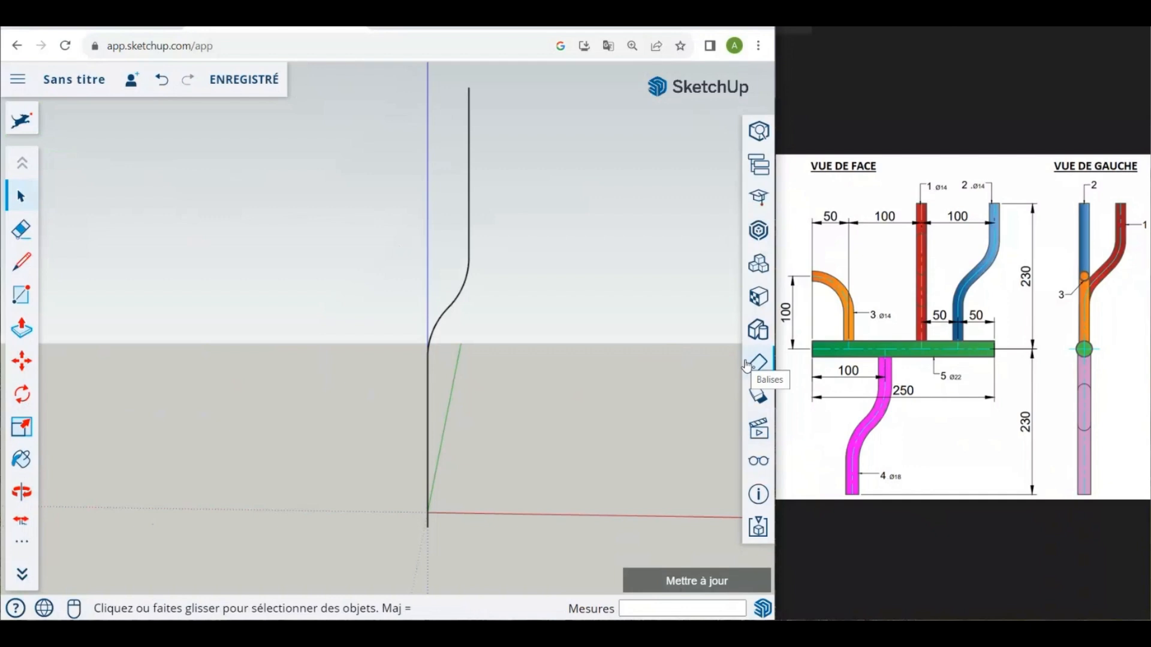
{"action": "left_click", "coordinate": [22, 262]}
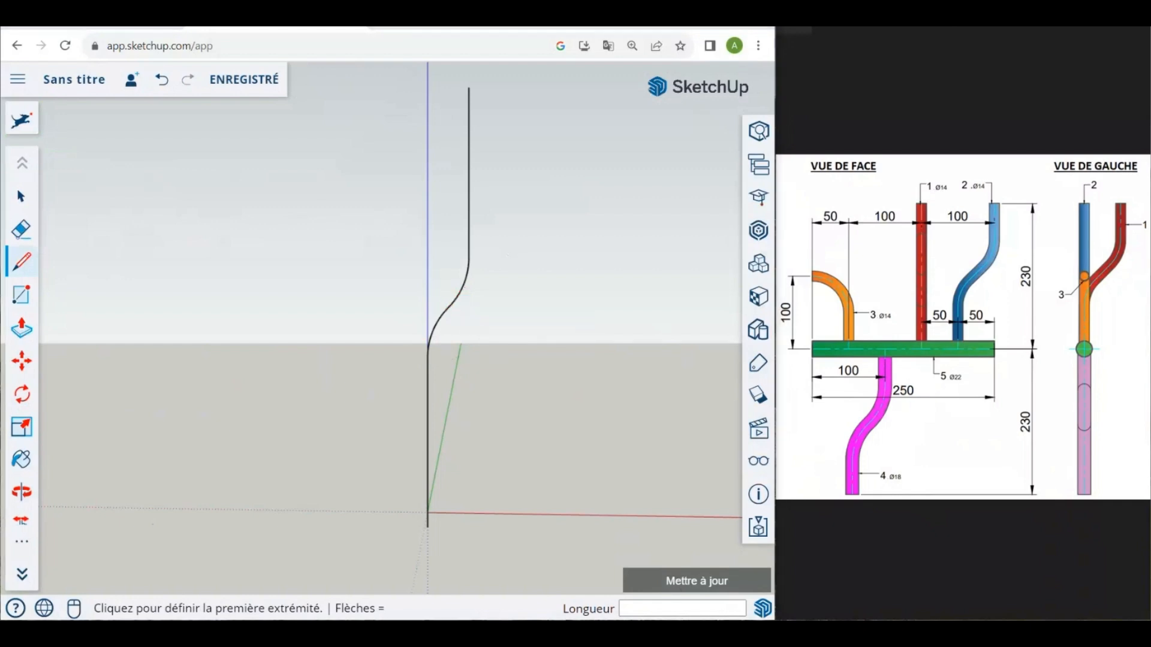
{"action": "key", "text": "super+s"}
{"action": "type", "text": "ca"}
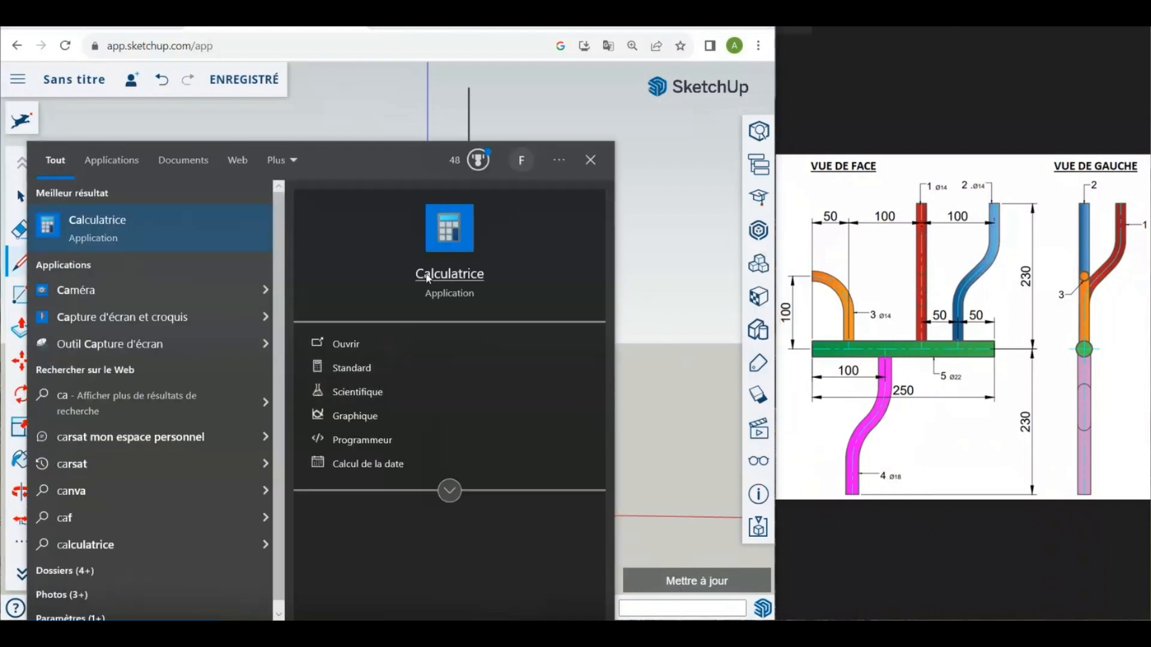
{"action": "left_click", "coordinate": [428, 275]}
{"action": "type", "text": "230"}
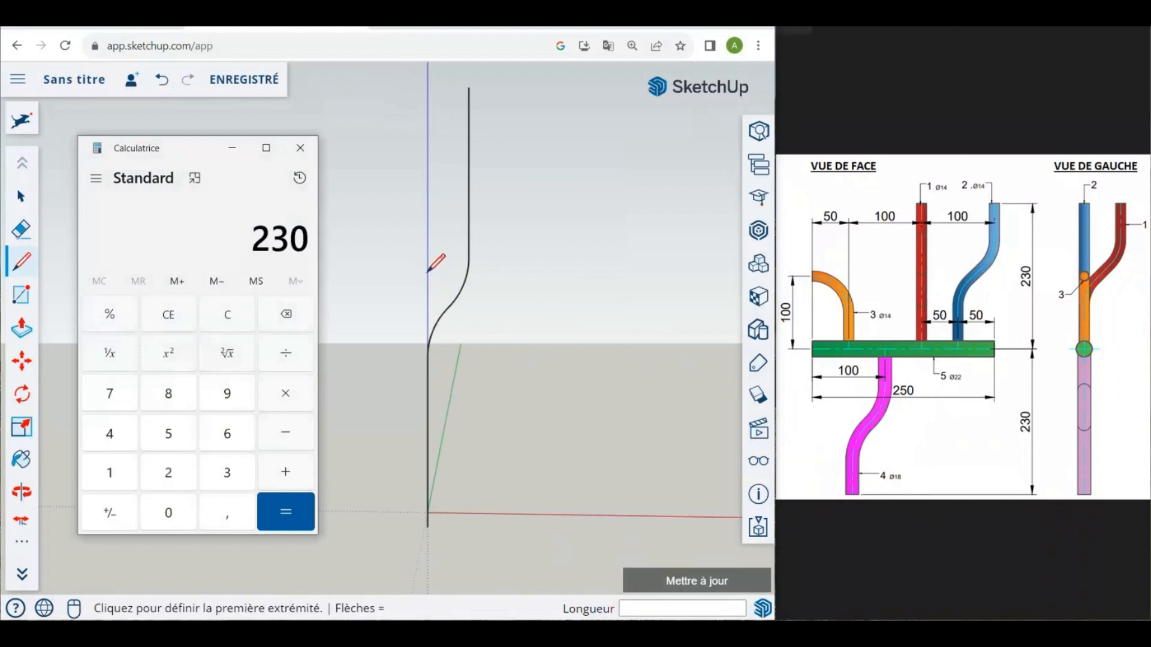
{"action": "key", "text": "slash"}
{"action": "type", "text": "2"}
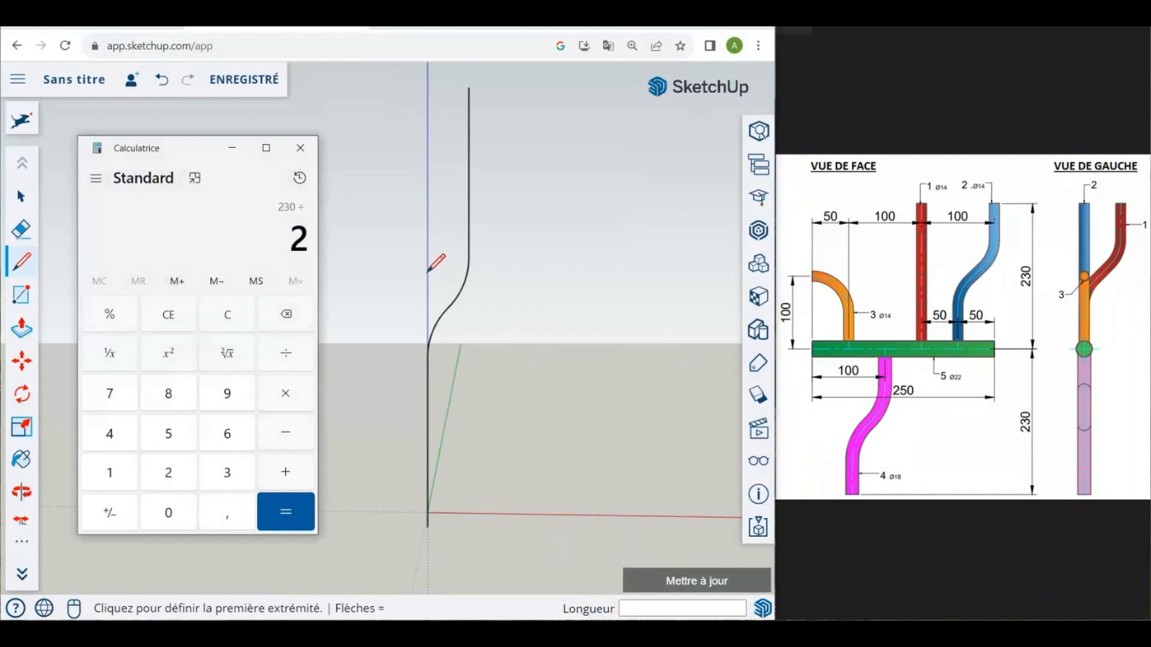
{"action": "key", "text": "Return"}
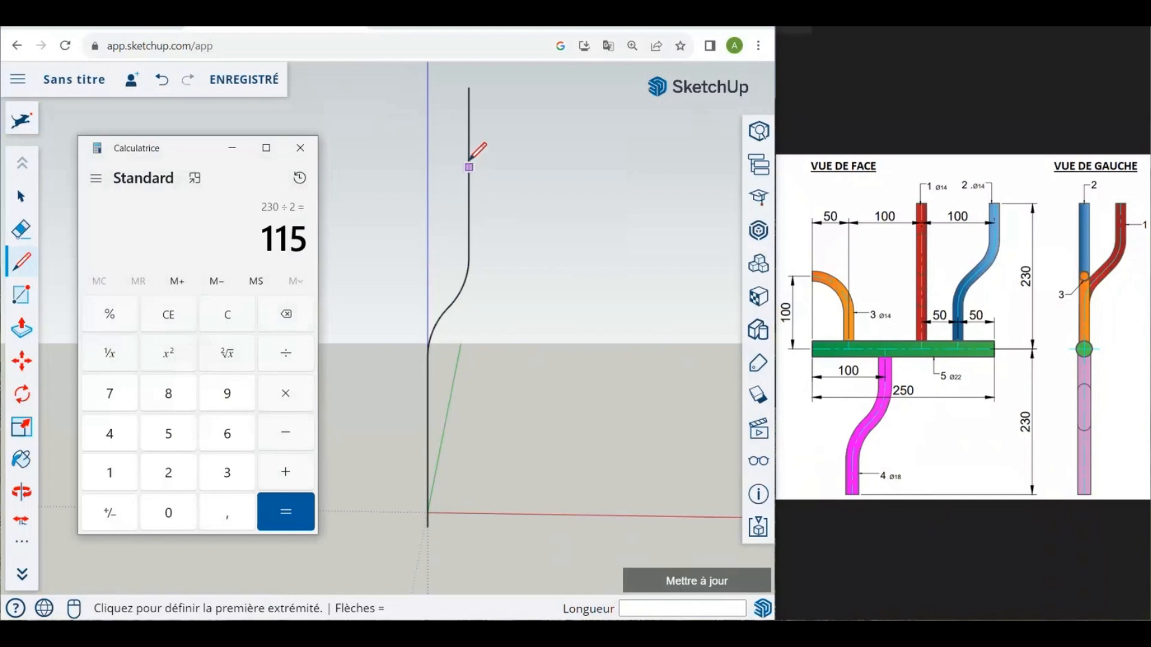
{"action": "left_click", "coordinate": [232, 148]}
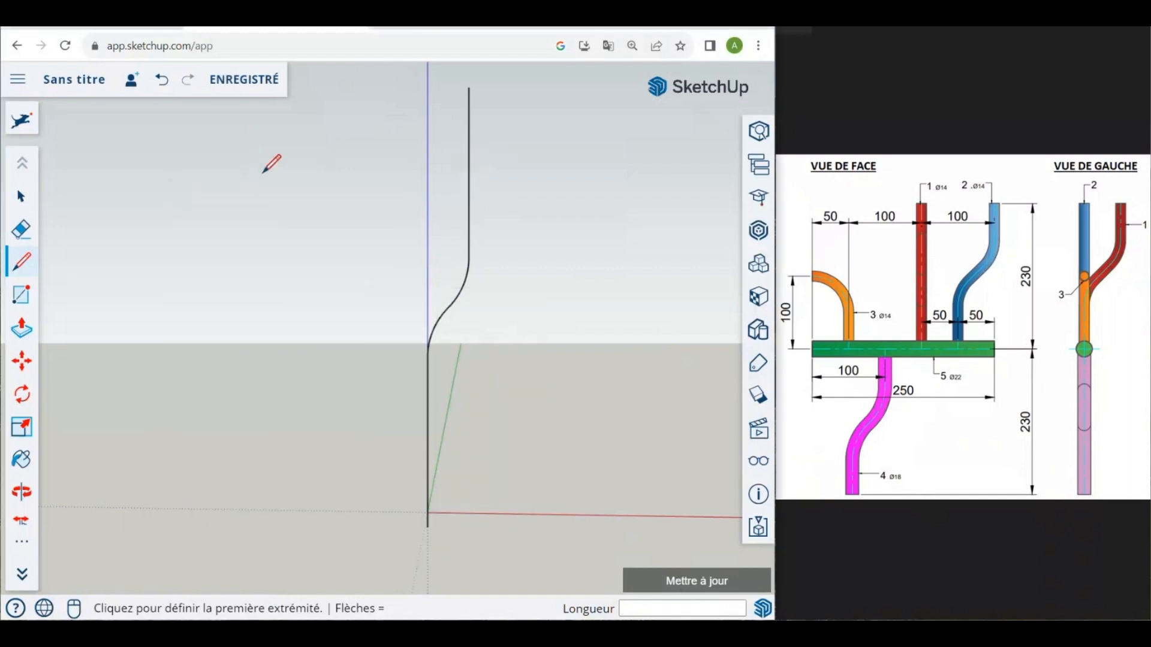
Step: Draw a 115 mm vertical line up from the junction of the two arcs, and from its upper end a 230 mm line straight down
{"action": "left_click", "coordinate": [448, 307]}
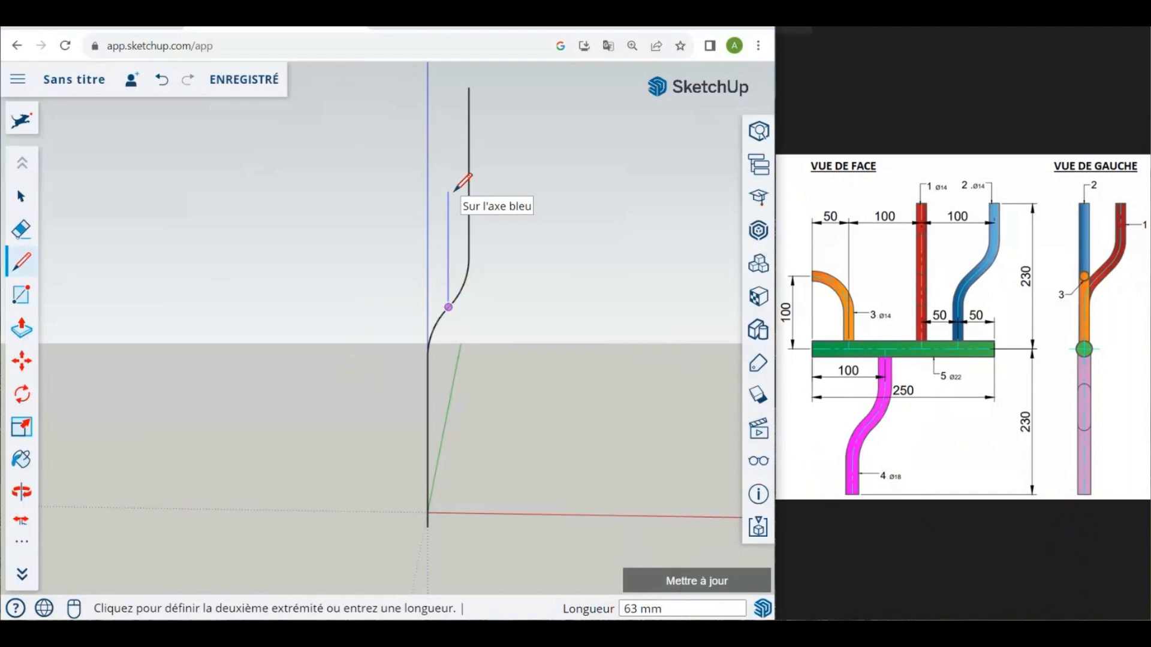
{"action": "type", "text": "115"}
{"action": "key", "text": "Return"}
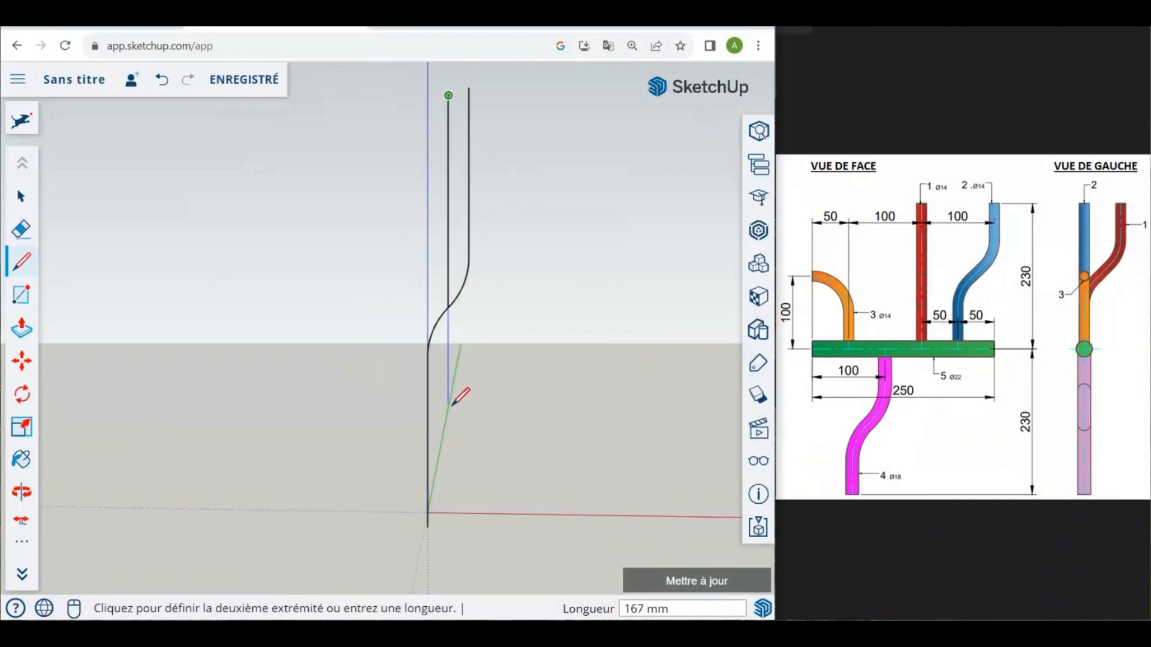
{"action": "type", "text": "230"}
{"action": "key", "text": "Return"}
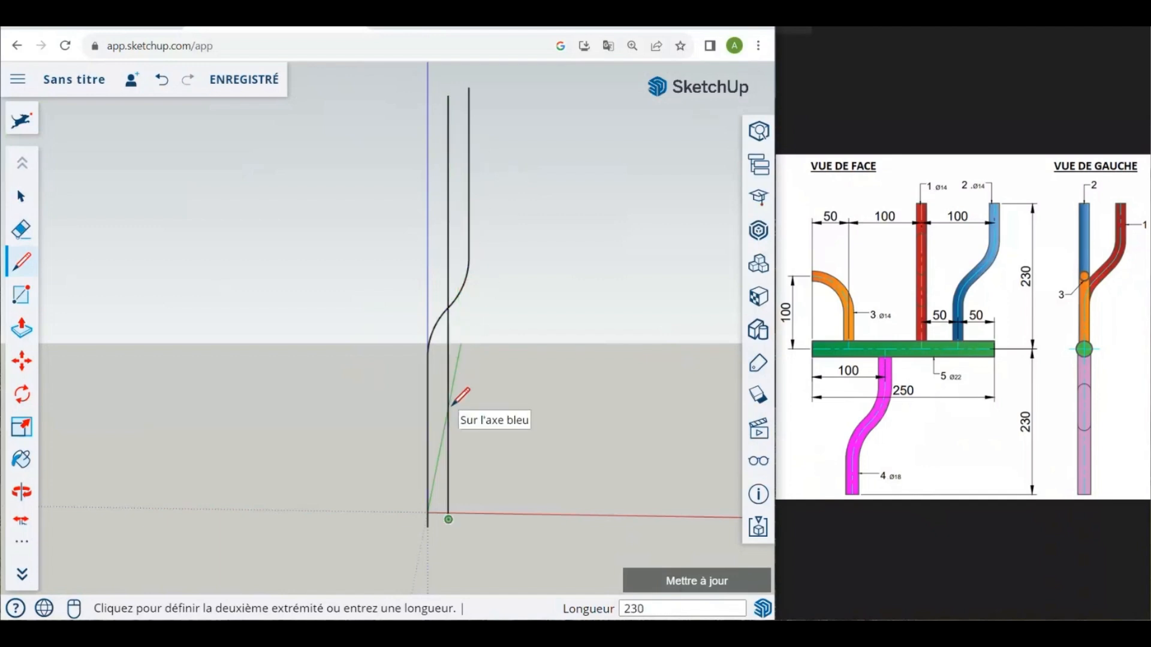
Step: End the vertical line and check the distance from the arc junction to its upper end with a temporary line
{"action": "key", "text": "Escape"}
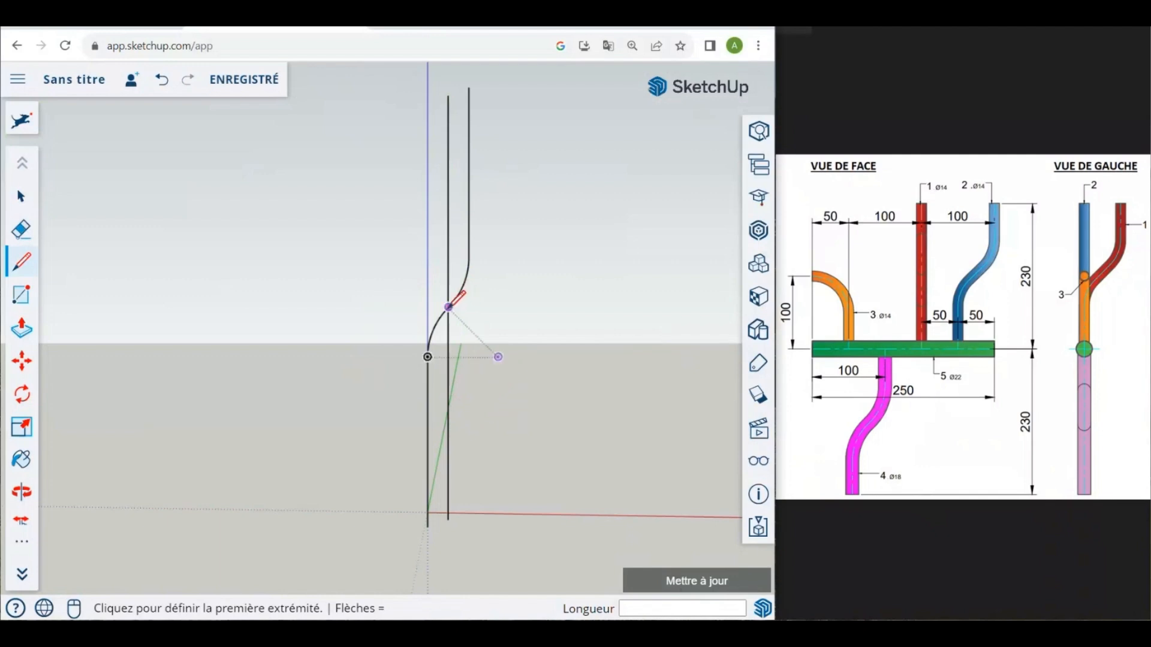
{"action": "left_click", "coordinate": [455, 330]}
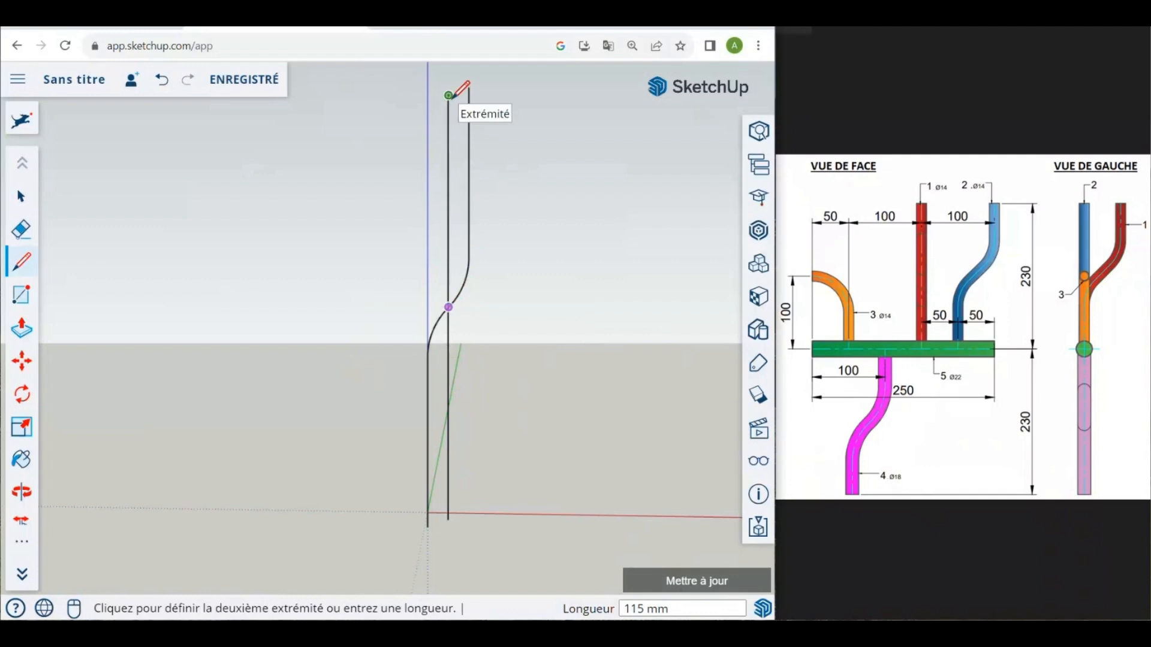
{"action": "key", "text": "Escape"}
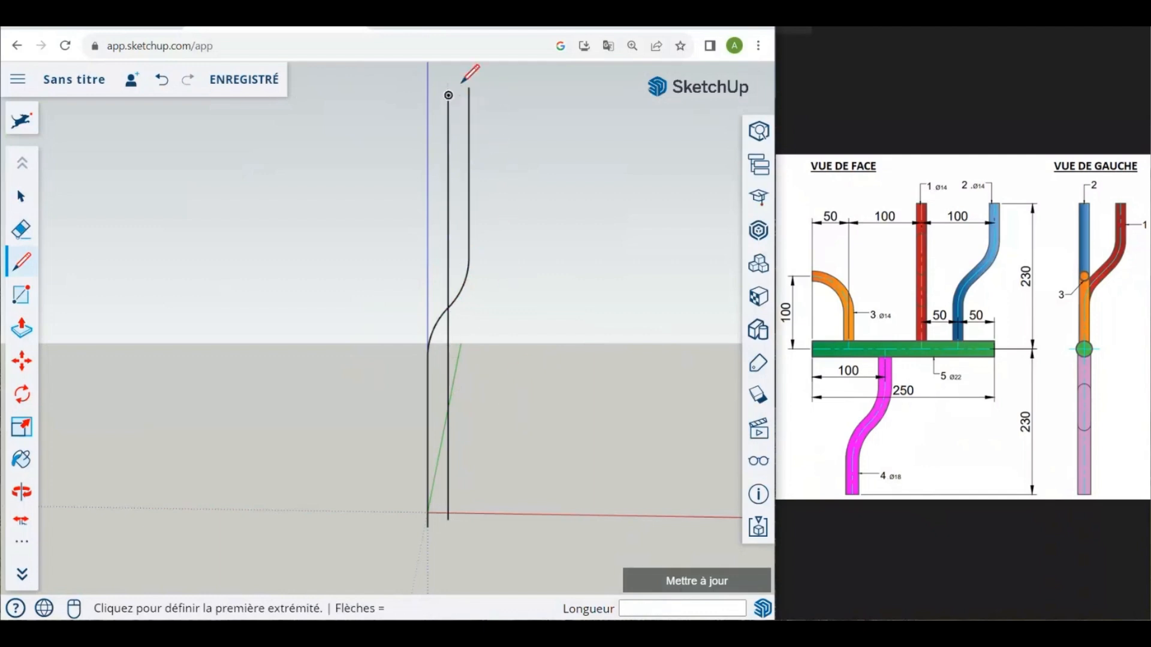
Step: Draw short horizontal lines from both ends of the 230 mm vertical line across to the adjacent straight legs of the S-shaped path
{"action": "left_click", "coordinate": [449, 95]}
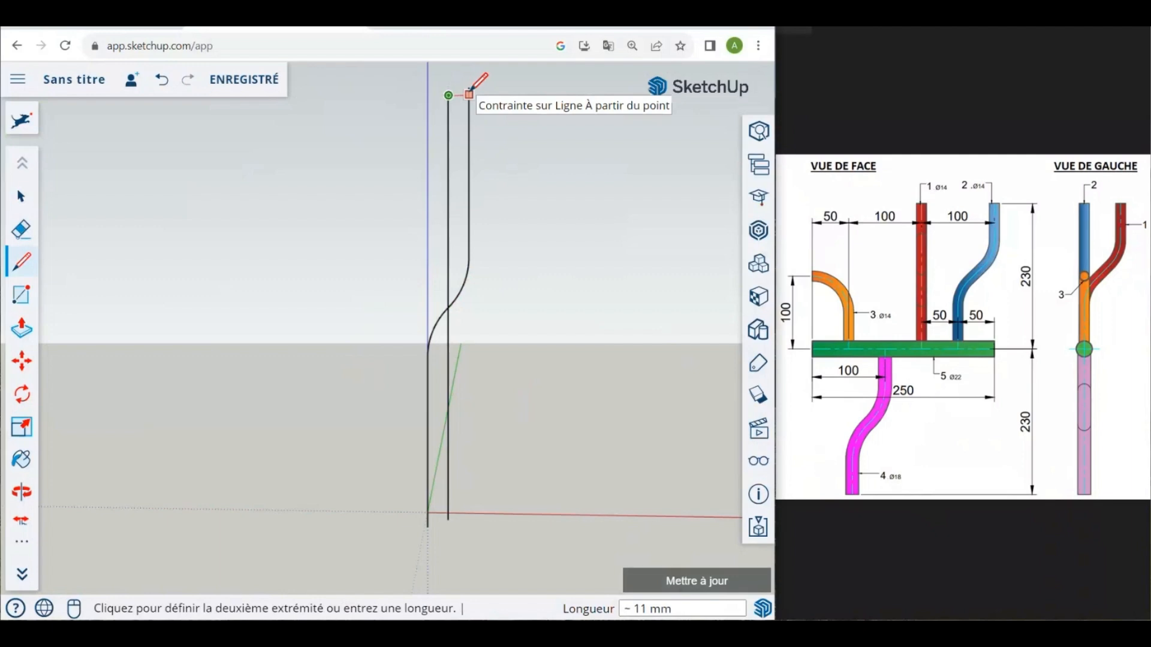
{"action": "left_click", "coordinate": [469, 93]}
{"action": "key", "text": "Escape"}
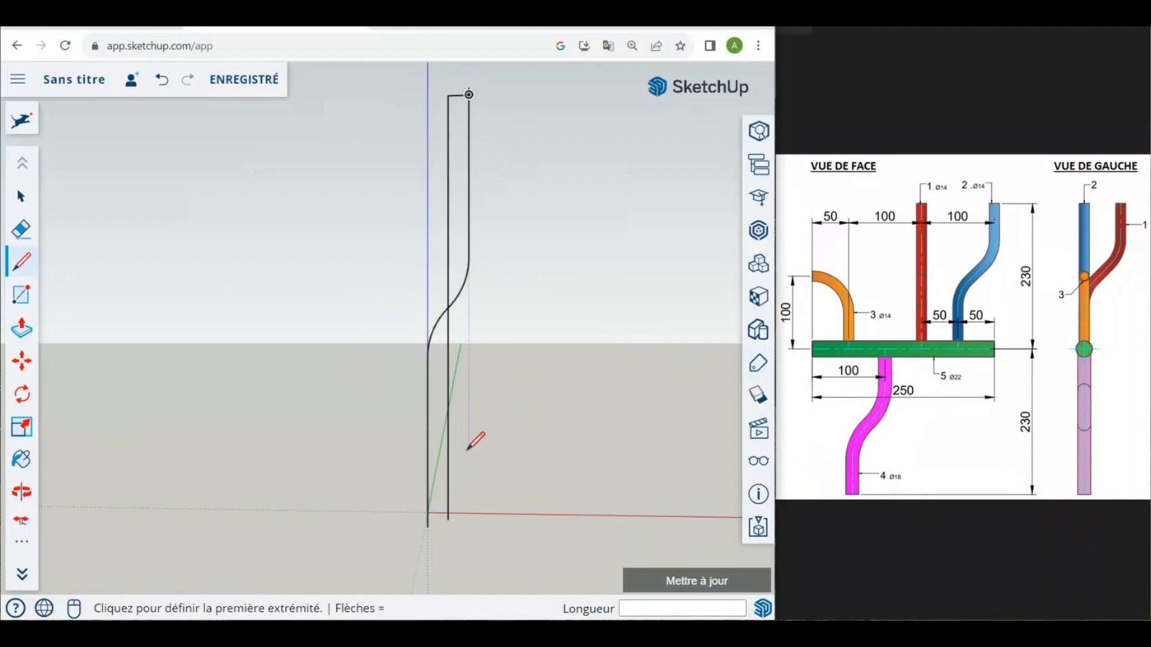
{"action": "left_click", "coordinate": [449, 518]}
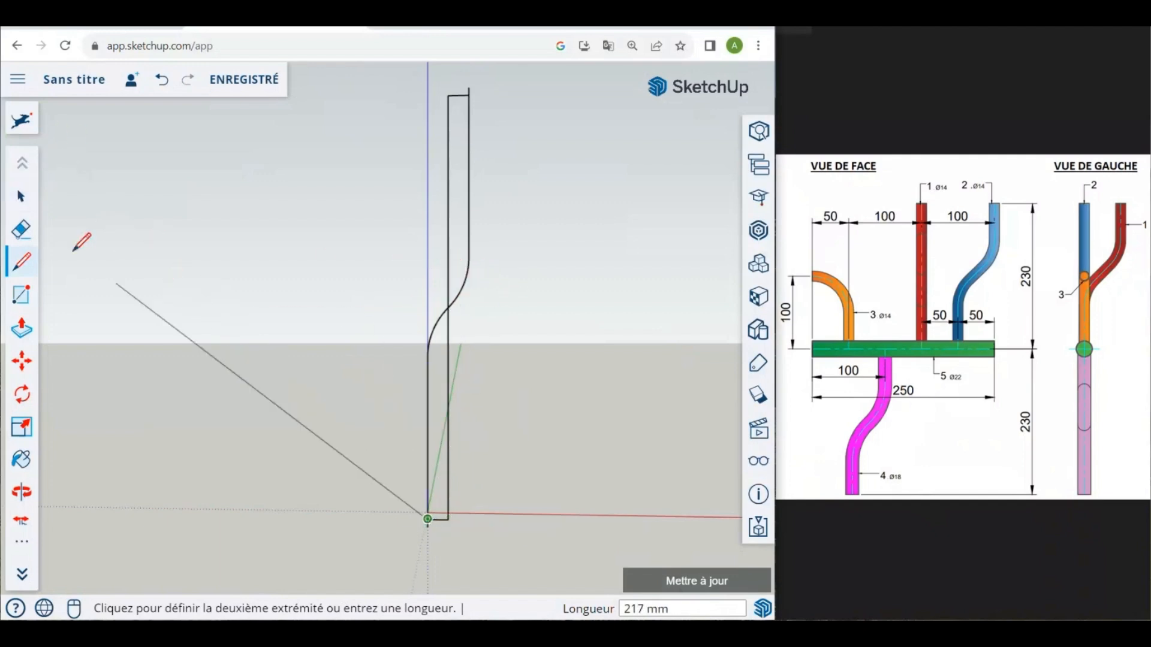
{"action": "key", "text": "space"}
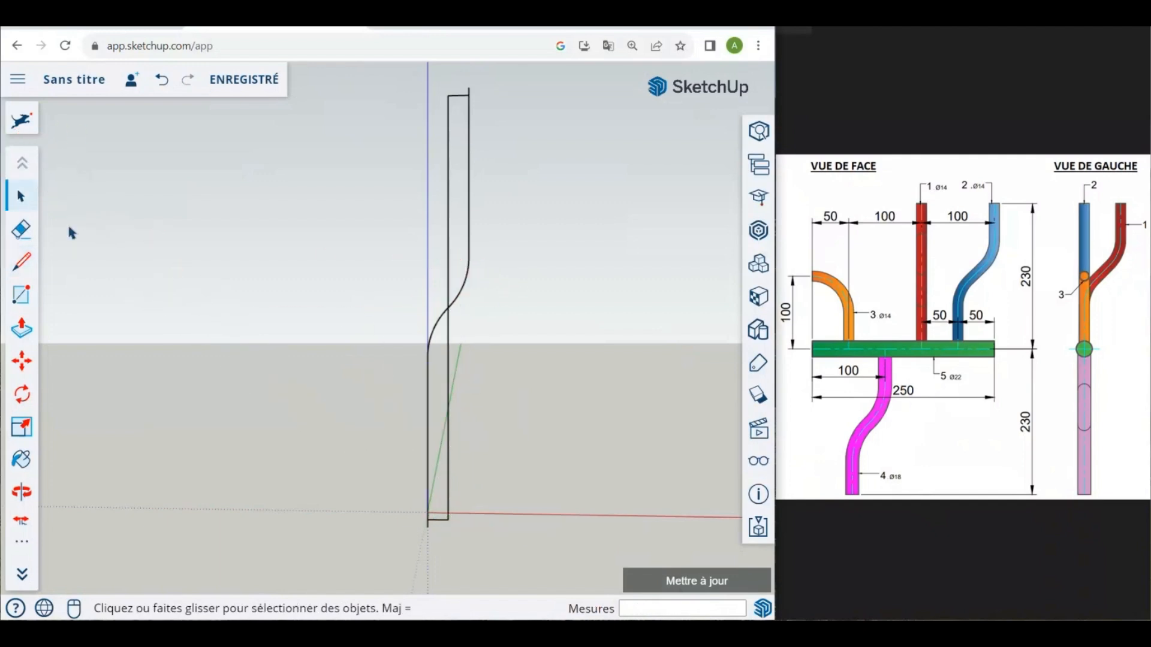
Step: Explode both groups that form the S-shaped path and deselect the result
{"action": "left_click", "coordinate": [471, 256]}
{"action": "left_click", "coordinate": [428, 376], "text": "shift"}
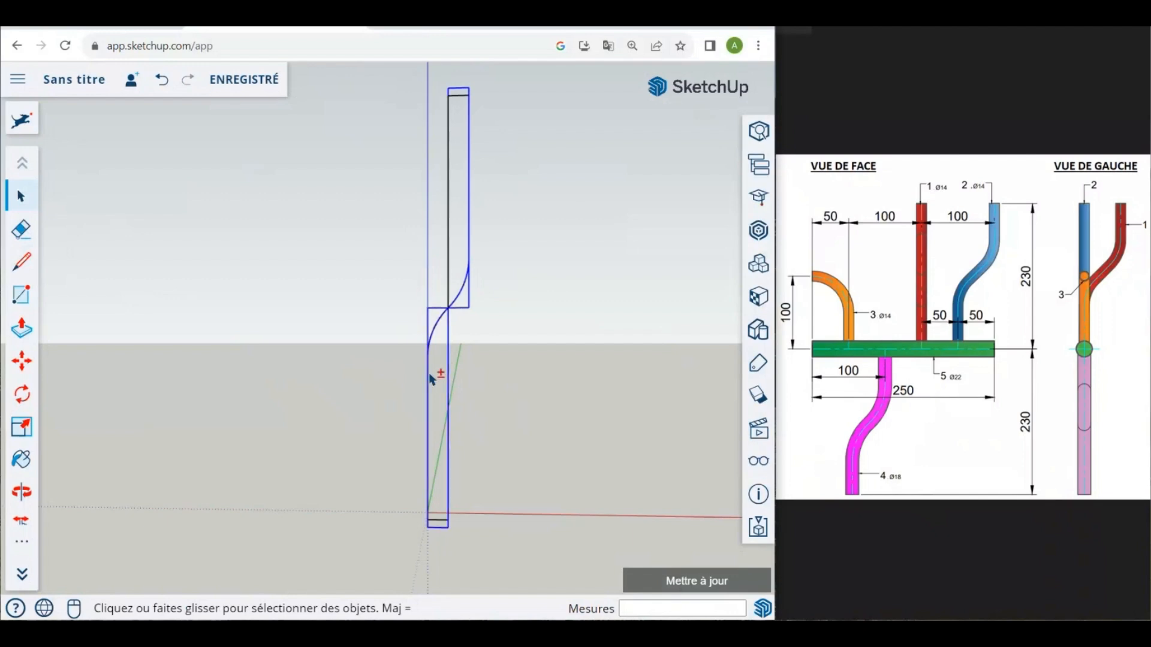
{"action": "right_click", "coordinate": [462, 302]}
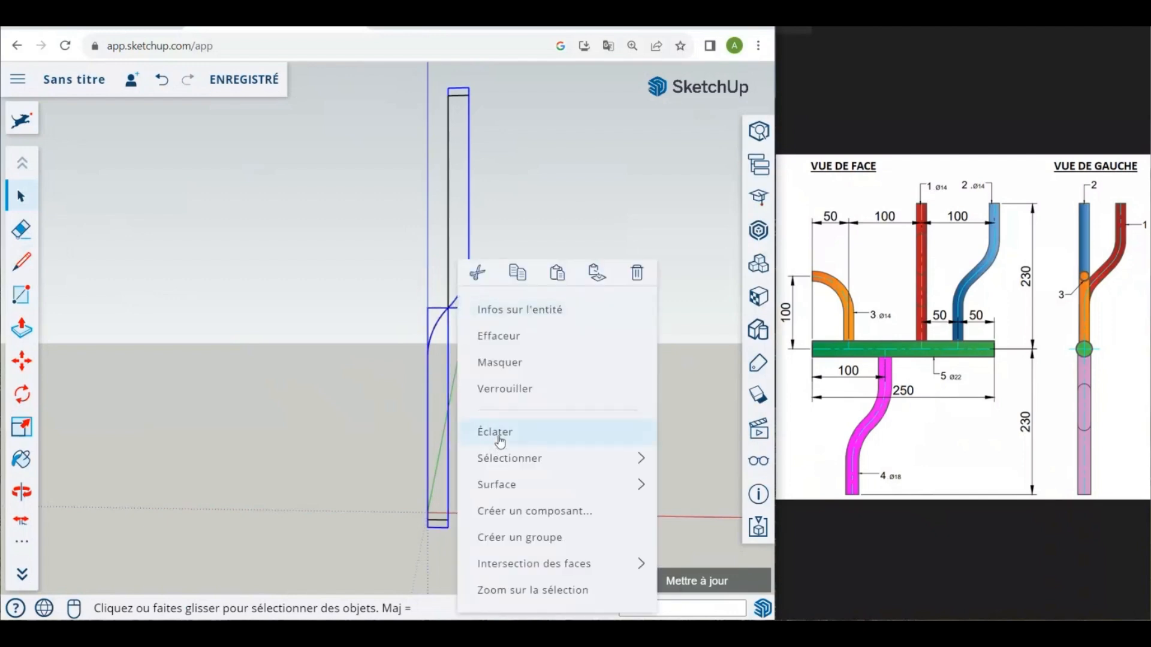
{"action": "left_click", "coordinate": [501, 442]}
{"action": "left_click", "coordinate": [537, 358]}
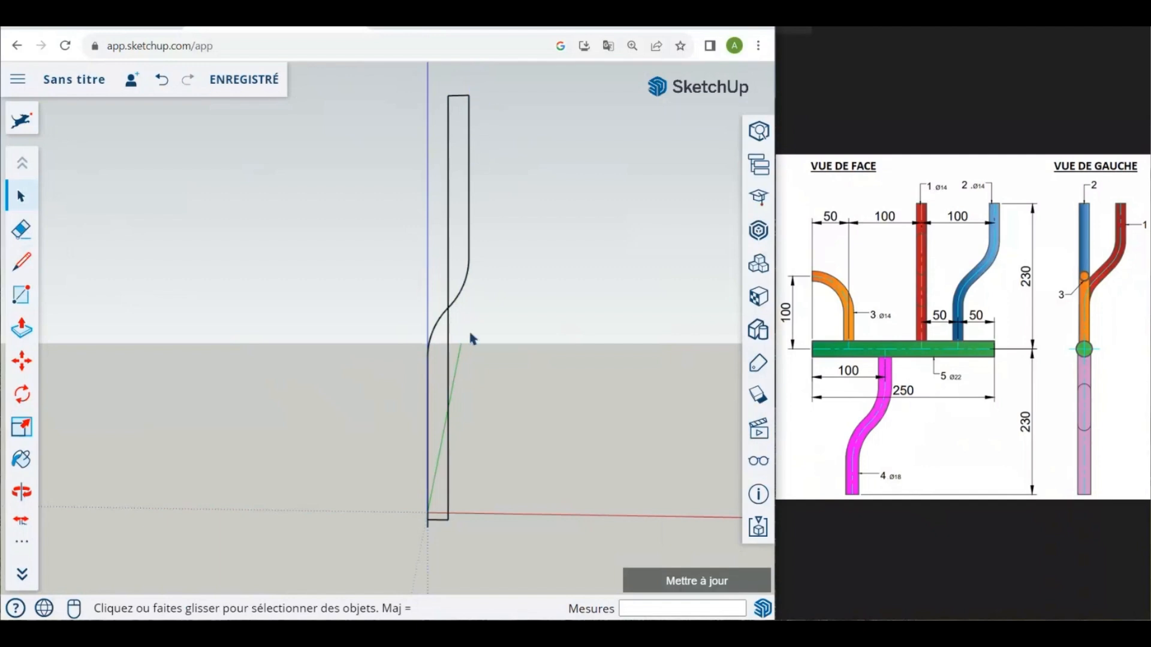
Step: Delete the path's overhanging ends beyond the short horizontal lines, along with the vertical and horizontal construction lines
{"action": "key", "text": "Delete"}
{"action": "left_click", "coordinate": [448, 512]}
{"action": "key", "text": "Delete"}
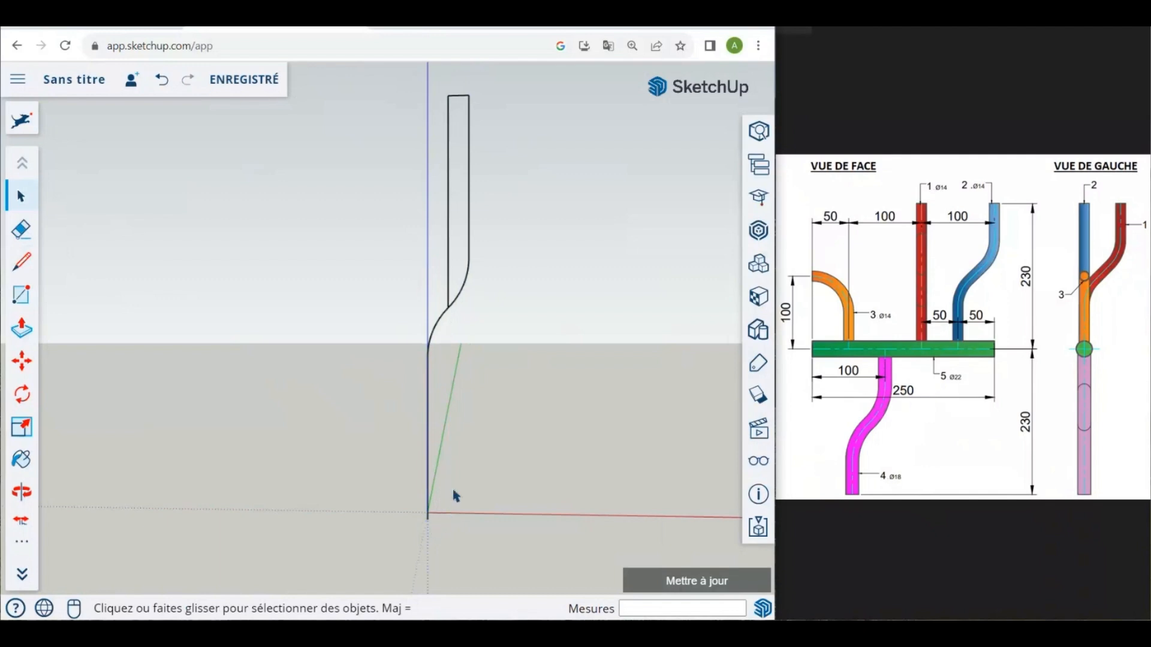
{"action": "left_click", "coordinate": [450, 299]}
{"action": "key", "text": "Delete"}
{"action": "left_click", "coordinate": [453, 96]}
{"action": "key", "text": "Delete"}
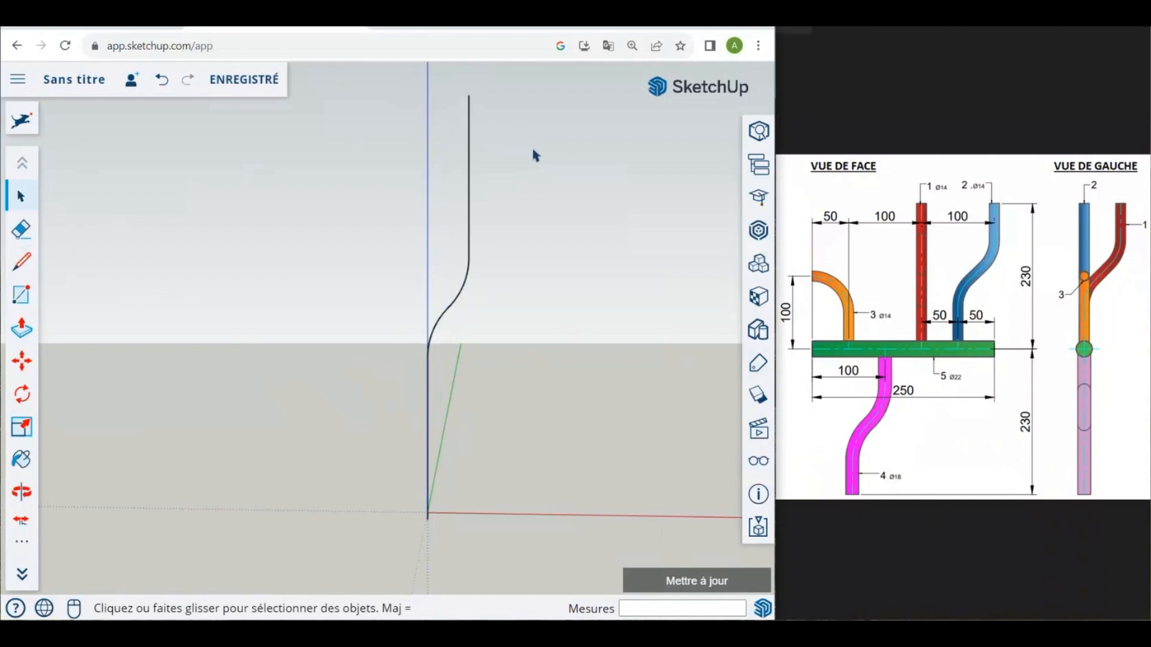
Step: Weld all the edges of the S-shaped centreline into a single curve and check that it selects as one
{"action": "scroll", "coordinate": [554, 180], "scroll_direction": "down", "scroll_amount": 2}
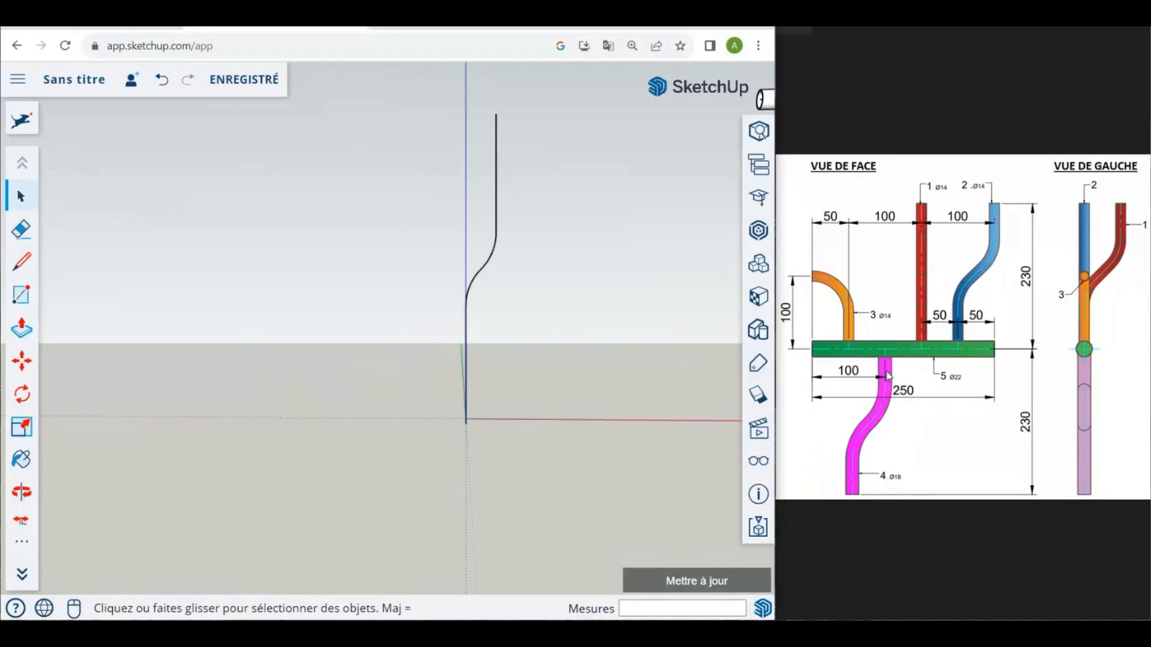
{"action": "middle_click_drag", "start_coordinate": [557, 257], "coordinate": [540, 292]}
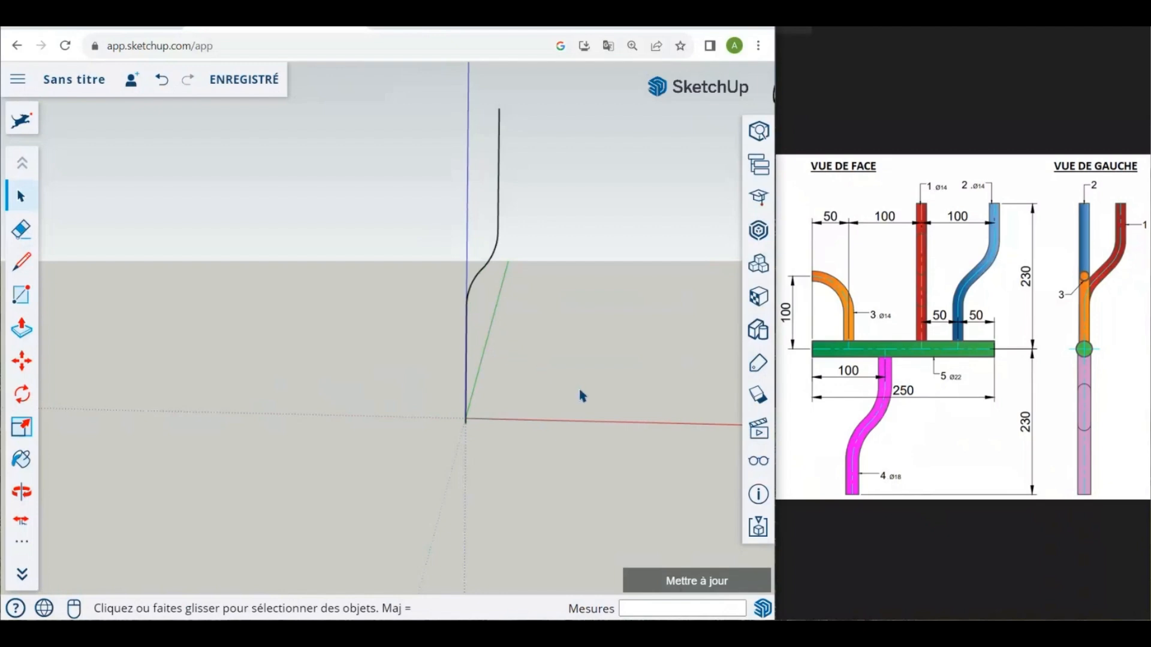
{"action": "left_click_drag", "start_coordinate": [578, 388], "coordinate": [398, 96]}
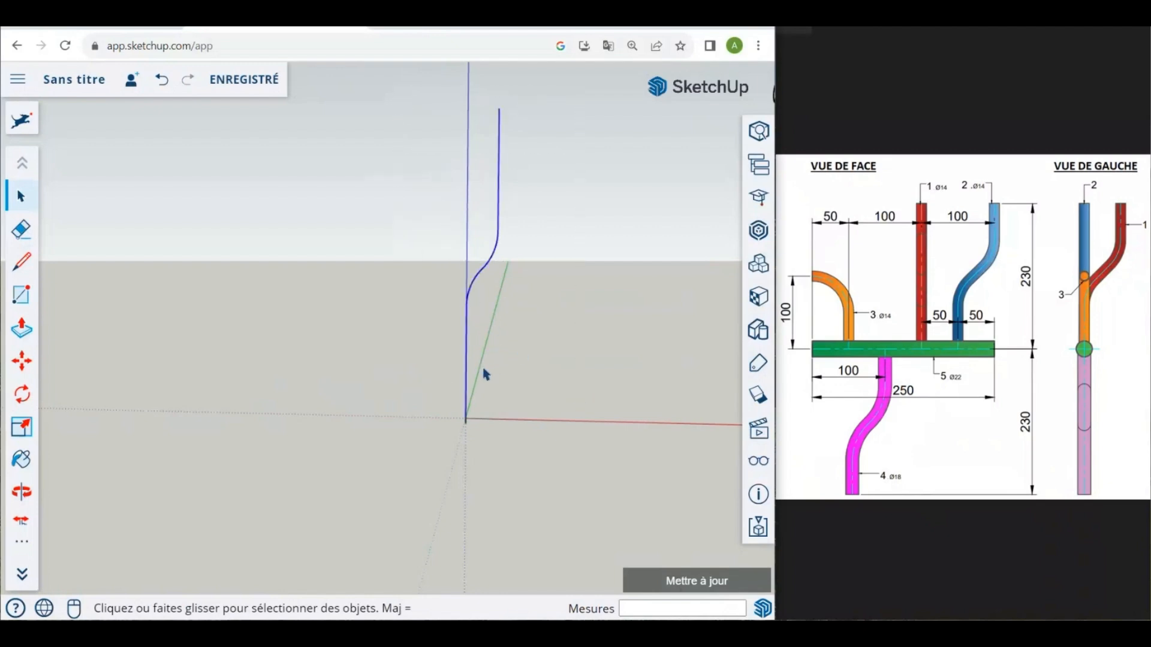
{"action": "left_click_drag", "start_coordinate": [576, 460], "coordinate": [401, 105]}
{"action": "scroll", "coordinate": [490, 307], "scroll_direction": "up", "scroll_amount": 2}
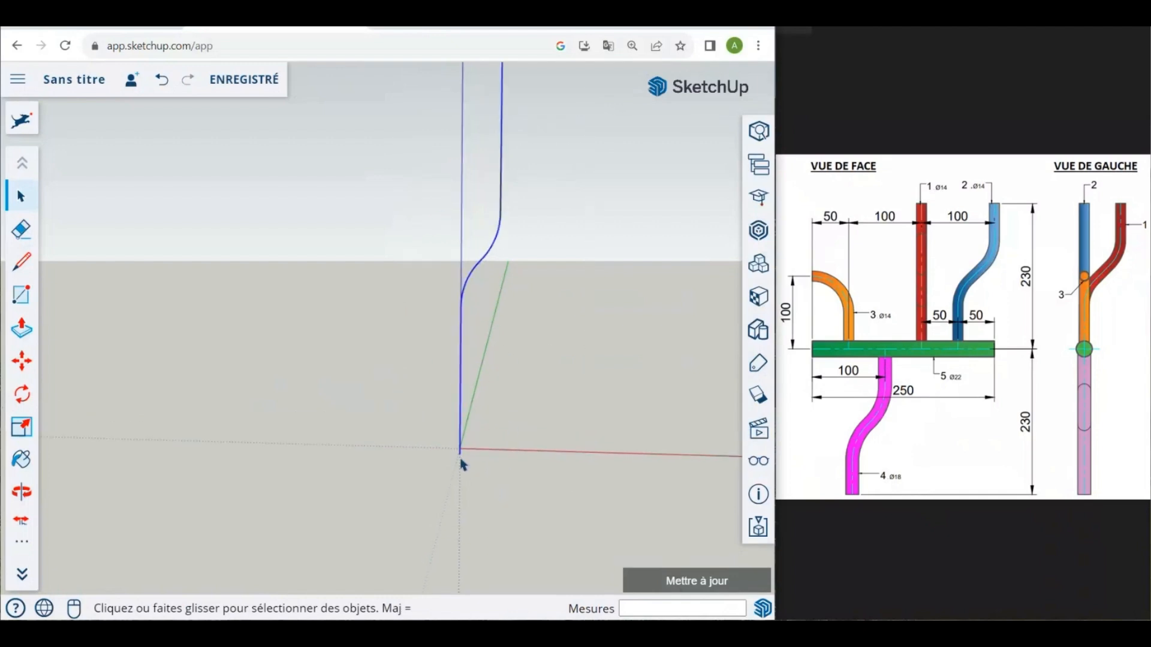
{"action": "scroll", "coordinate": [462, 459], "scroll_direction": "down", "scroll_amount": 2}
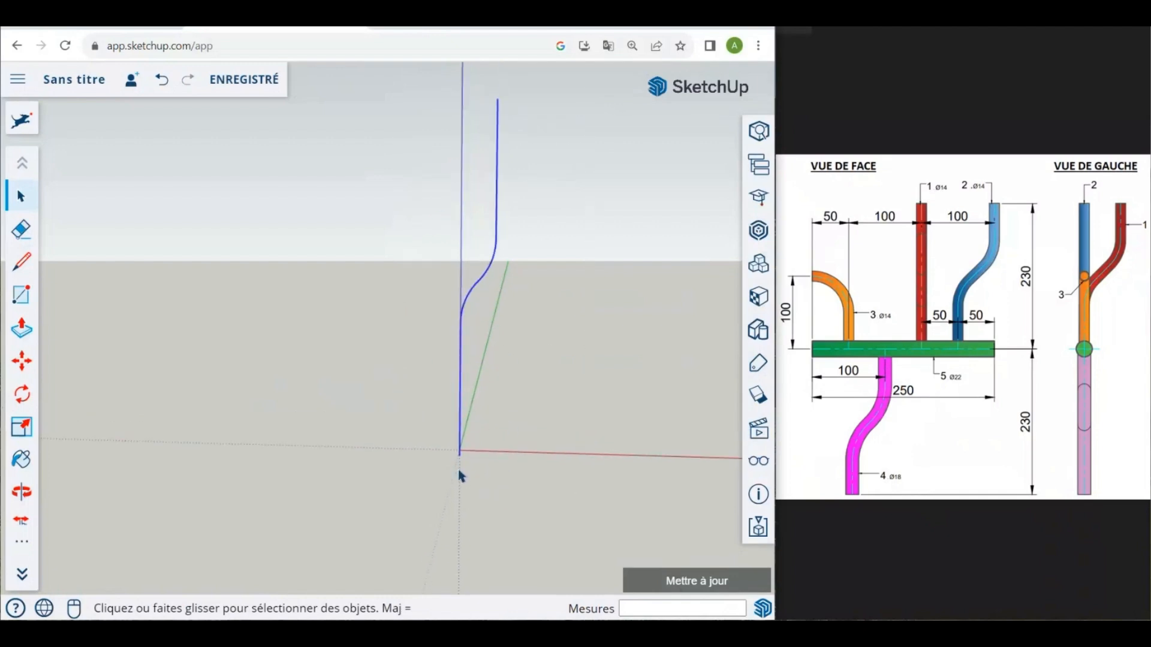
{"action": "right_click", "coordinate": [461, 423]}
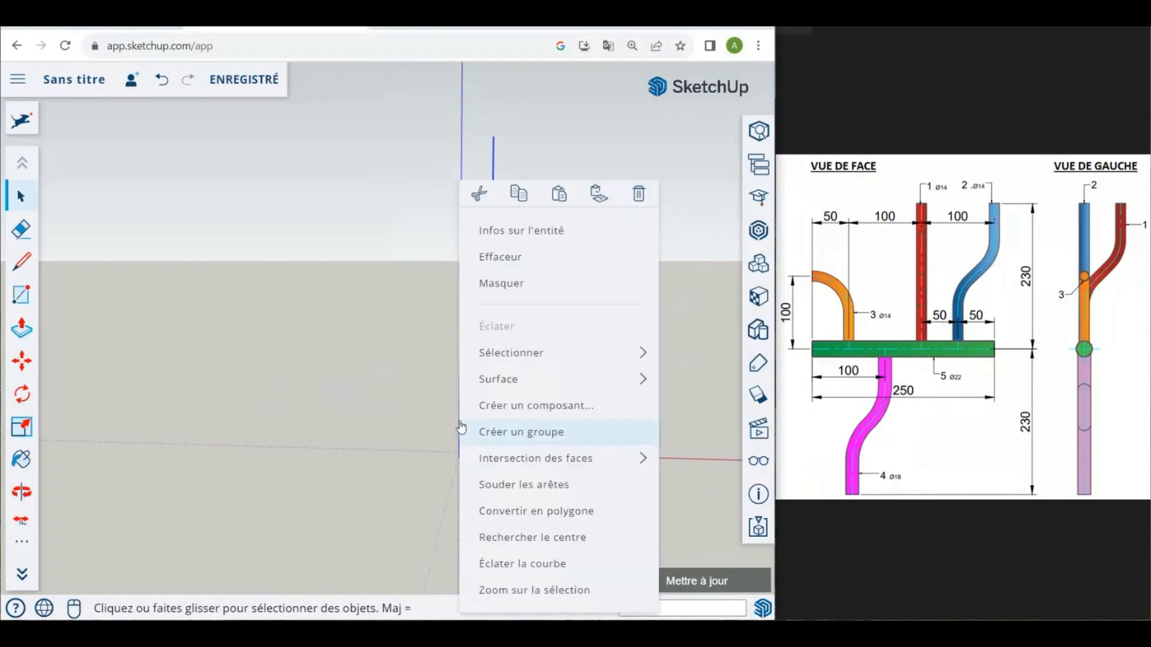
{"action": "left_click", "coordinate": [514, 487]}
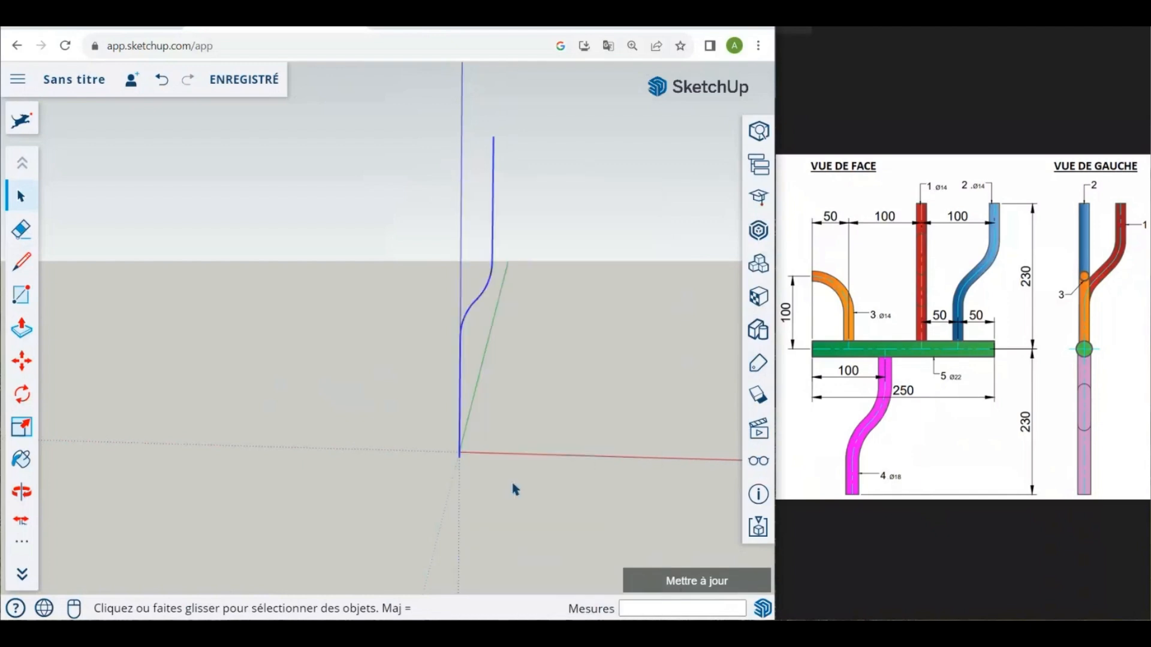
{"action": "left_click", "coordinate": [331, 334]}
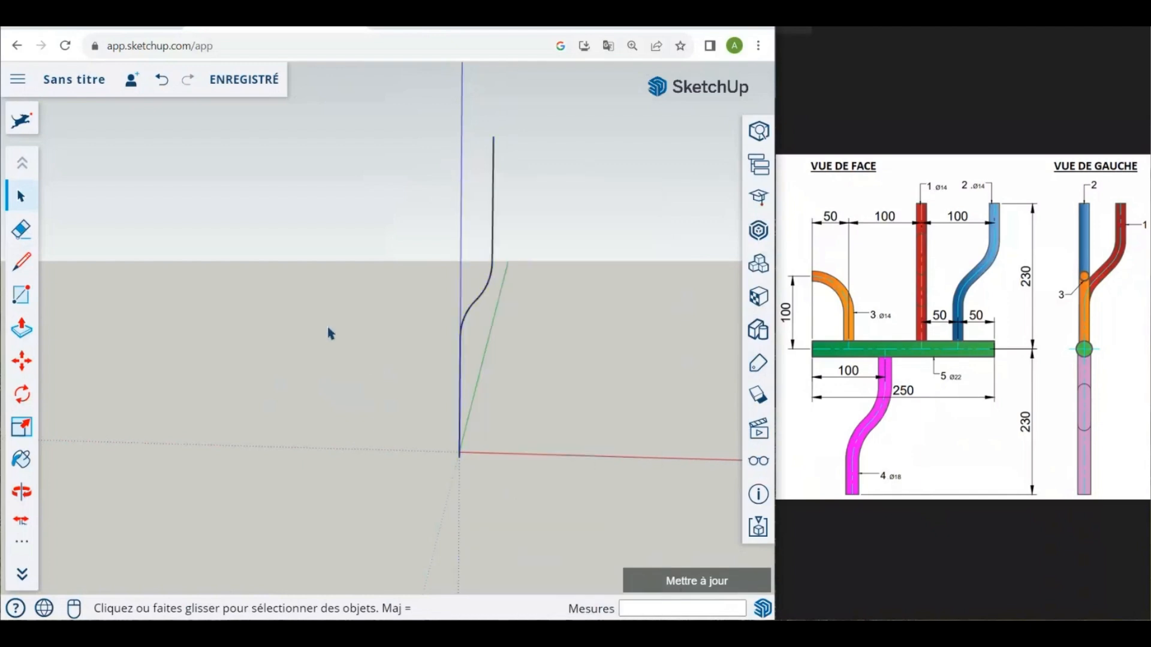
{"action": "left_click", "coordinate": [478, 307]}
{"action": "left_click", "coordinate": [450, 475]}
Step: Draw a horizontal circle of 9 mm radius centred on the lower end of the S-shaped path
{"action": "scroll", "coordinate": [453, 476], "scroll_direction": "up", "scroll_amount": 3}
{"action": "middle_click_drag", "start_coordinate": [489, 447], "coordinate": [378, 516]}
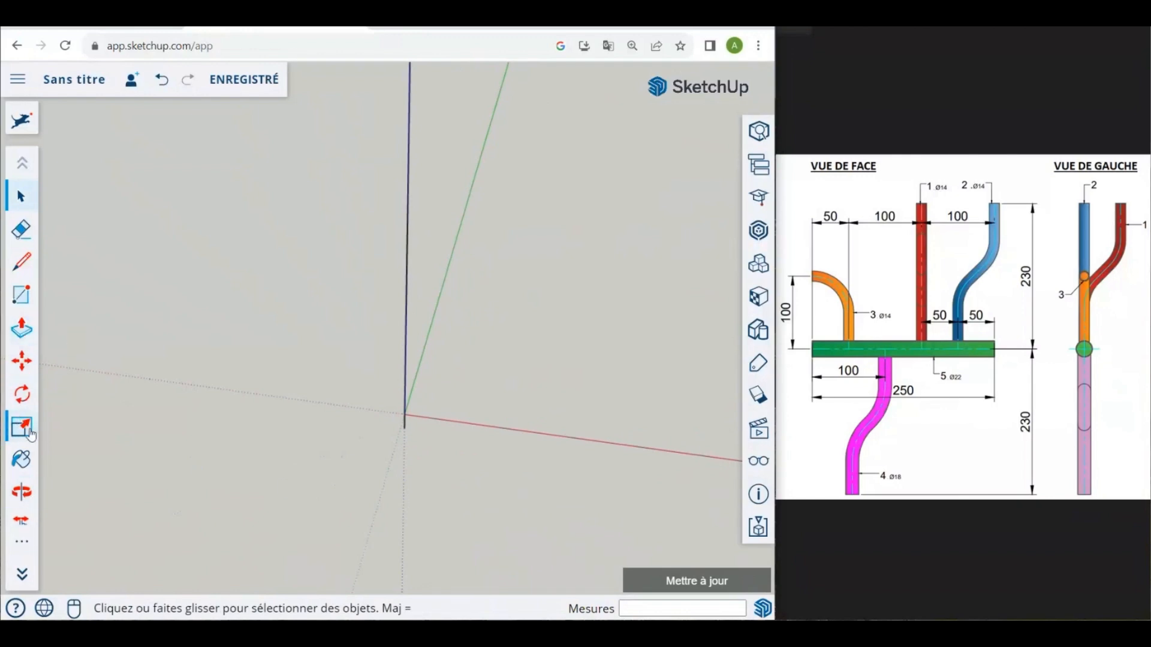
{"action": "left_click", "coordinate": [21, 541]}
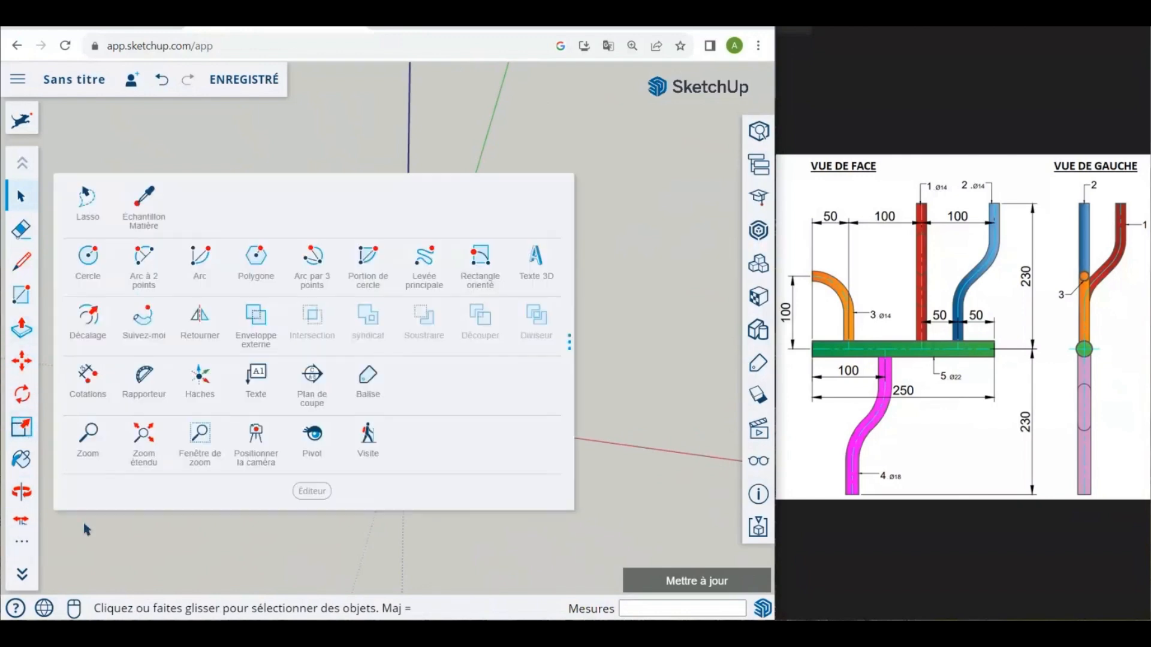
{"action": "left_click", "coordinate": [88, 258]}
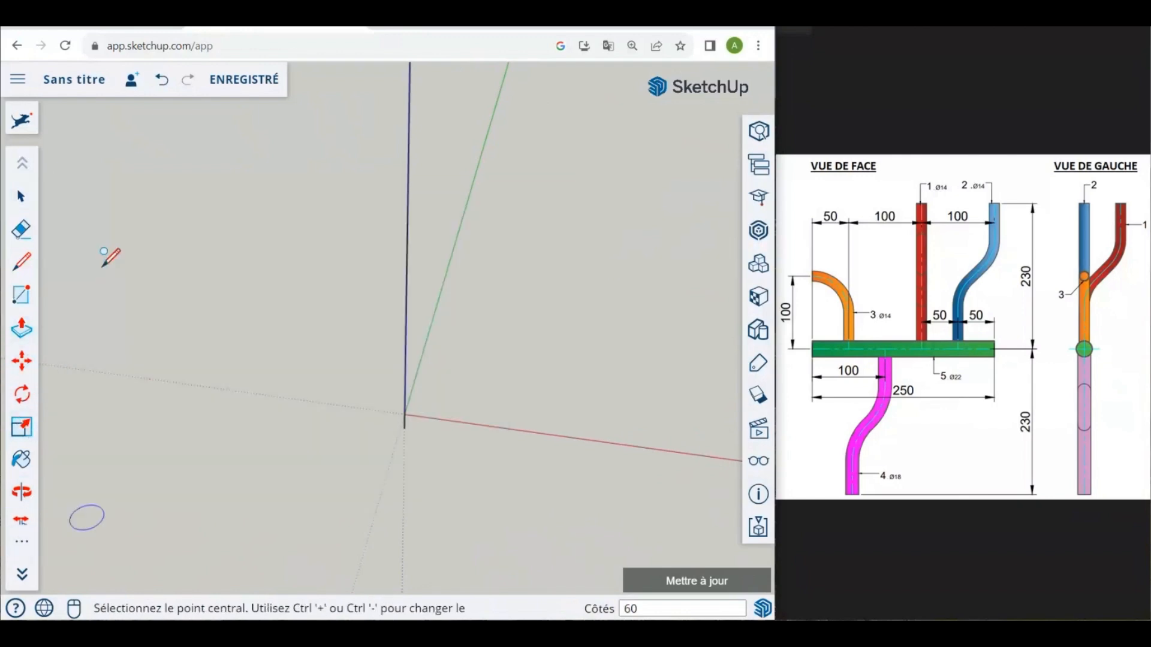
{"action": "left_click", "coordinate": [405, 428]}
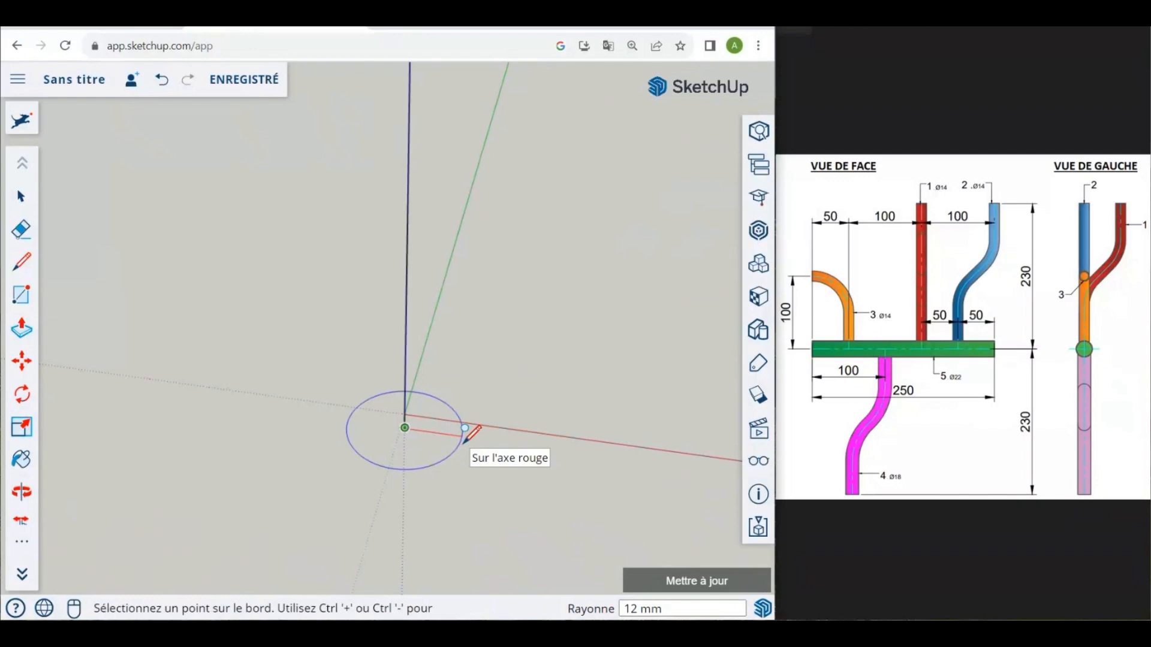
{"action": "type", "text": "9"}
{"action": "key", "text": "Return"}
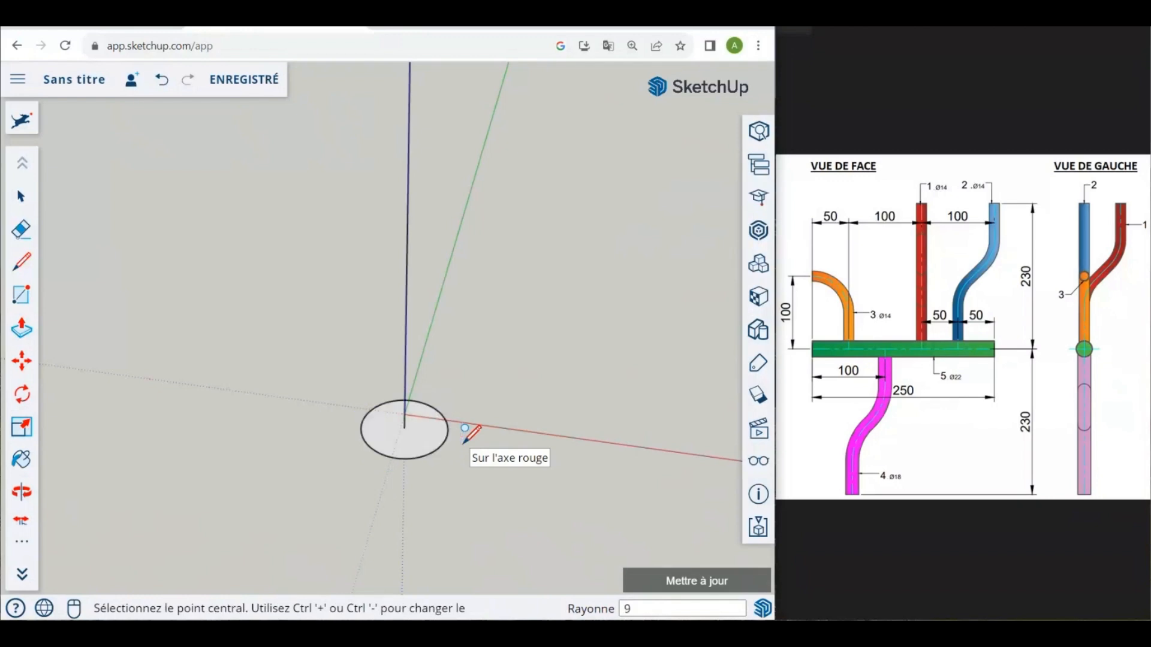
Step: Draw a concentric circle of 8 mm radius inside the first and delete the inner face to leave a ring
{"action": "left_click", "coordinate": [405, 428]}
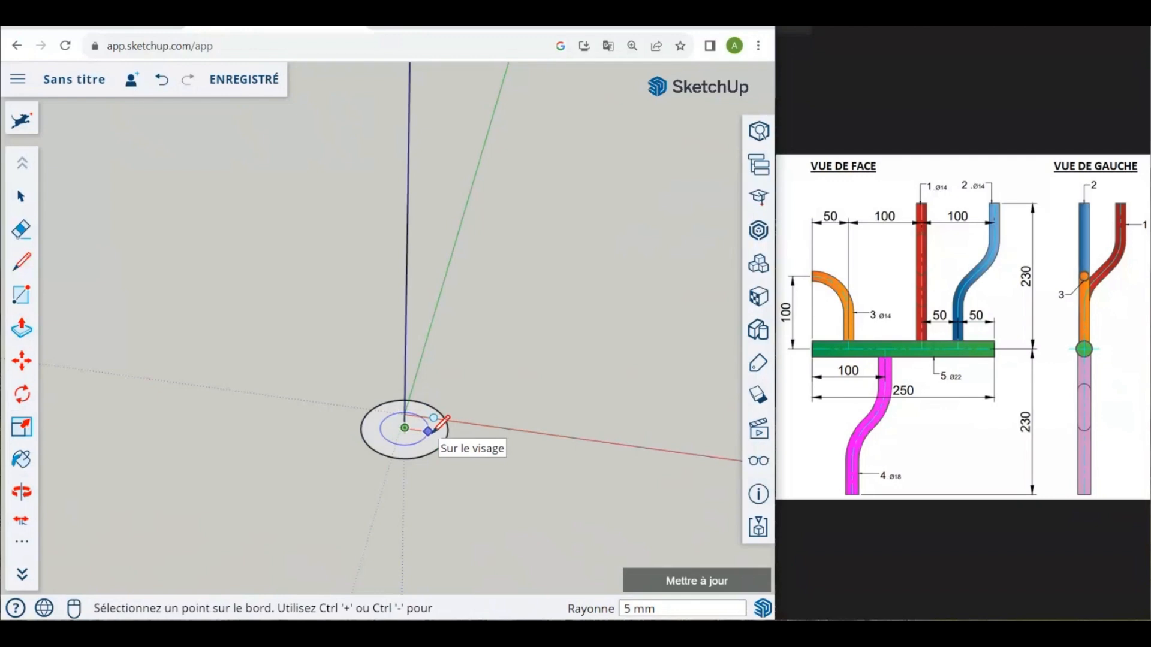
{"action": "type", "text": "8"}
{"action": "key", "text": "Return"}
{"action": "key", "text": "space"}
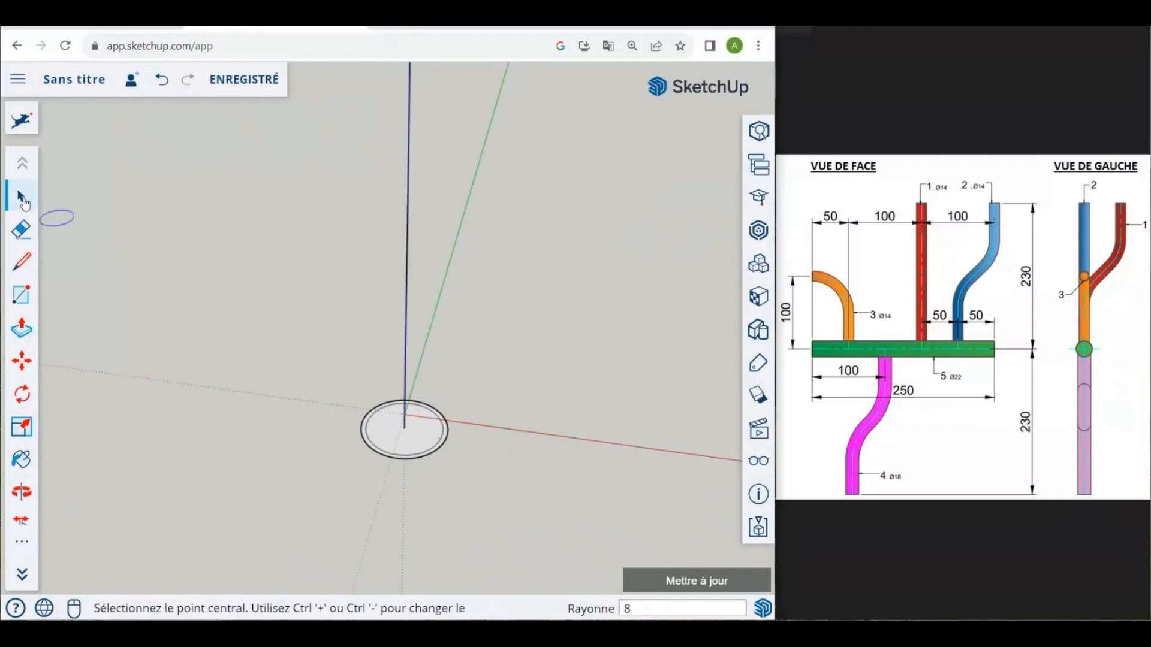
{"action": "left_click", "coordinate": [427, 442]}
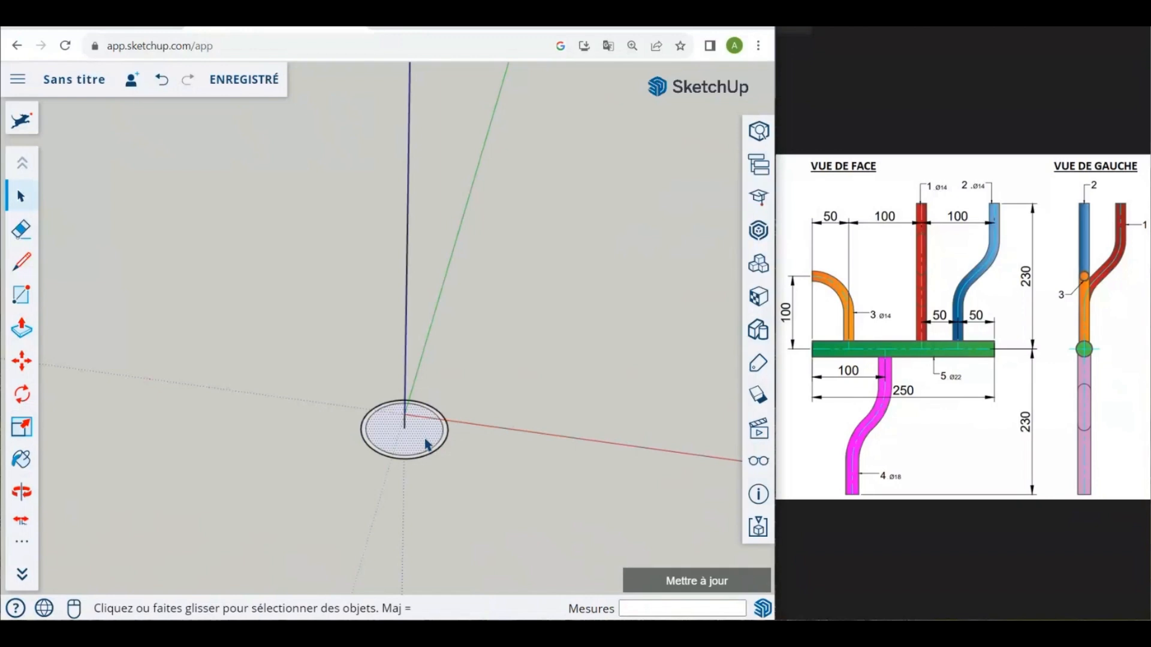
Step: Sweep the ring profile with Follow Me along the whole S-shaped path up to its top end
{"action": "left_click", "coordinate": [22, 541]}
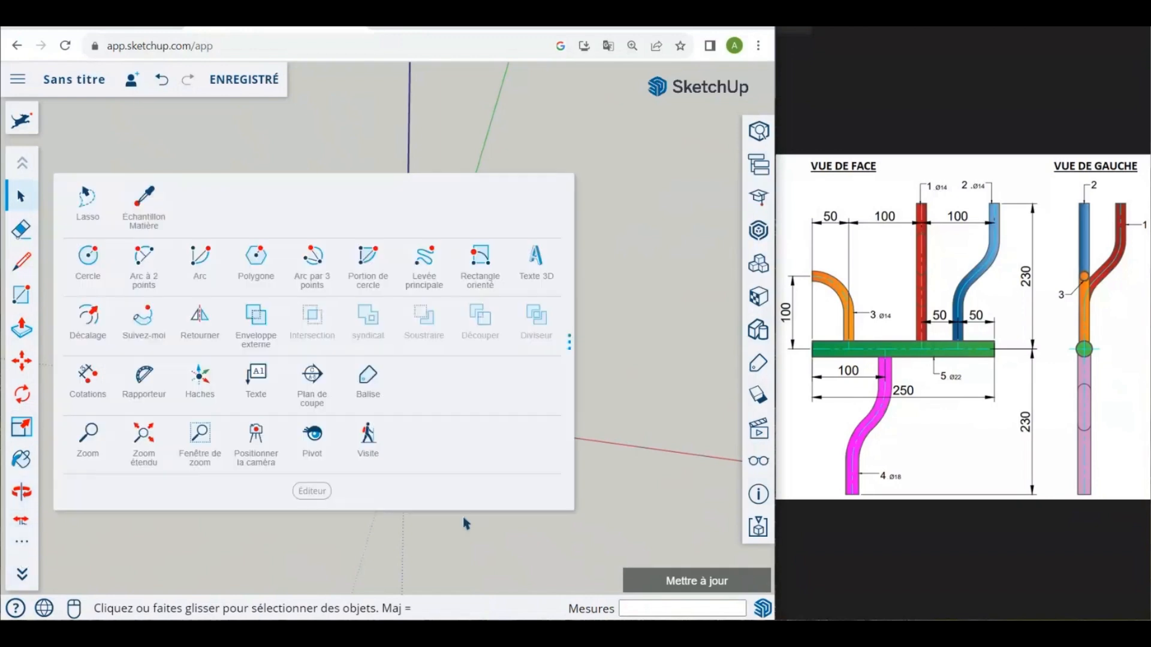
{"action": "left_click", "coordinate": [144, 315]}
{"action": "scroll", "coordinate": [408, 437], "scroll_direction": "up", "scroll_amount": 3}
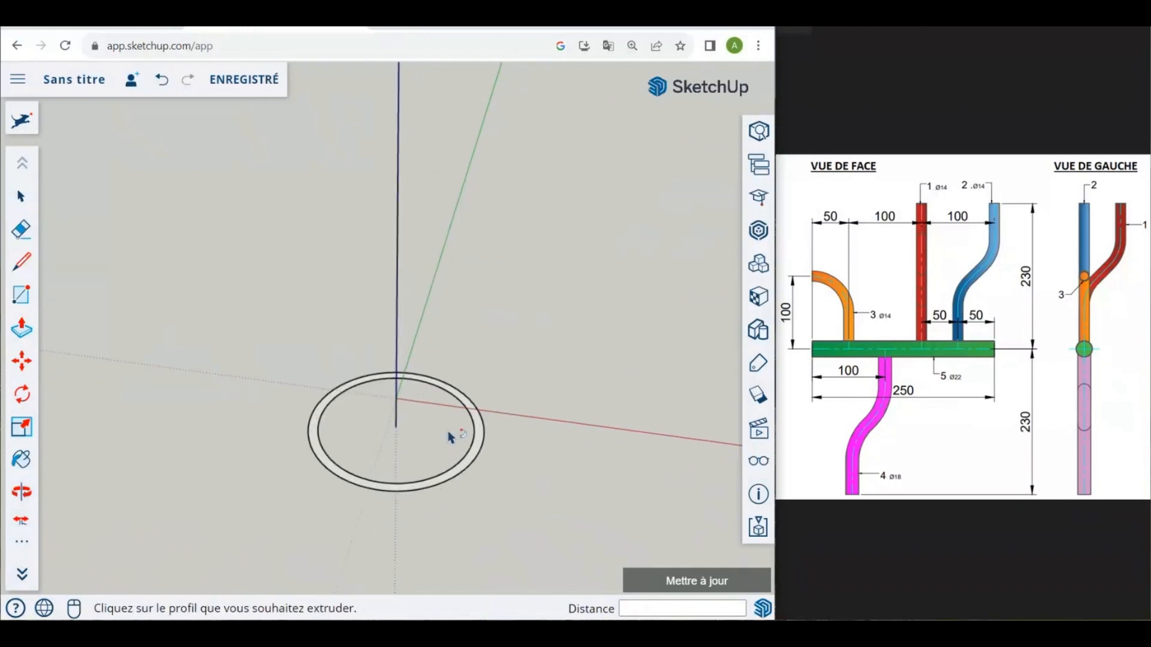
{"action": "left_click", "coordinate": [483, 443]}
{"action": "scroll", "coordinate": [483, 440], "scroll_direction": "down", "scroll_amount": 5}
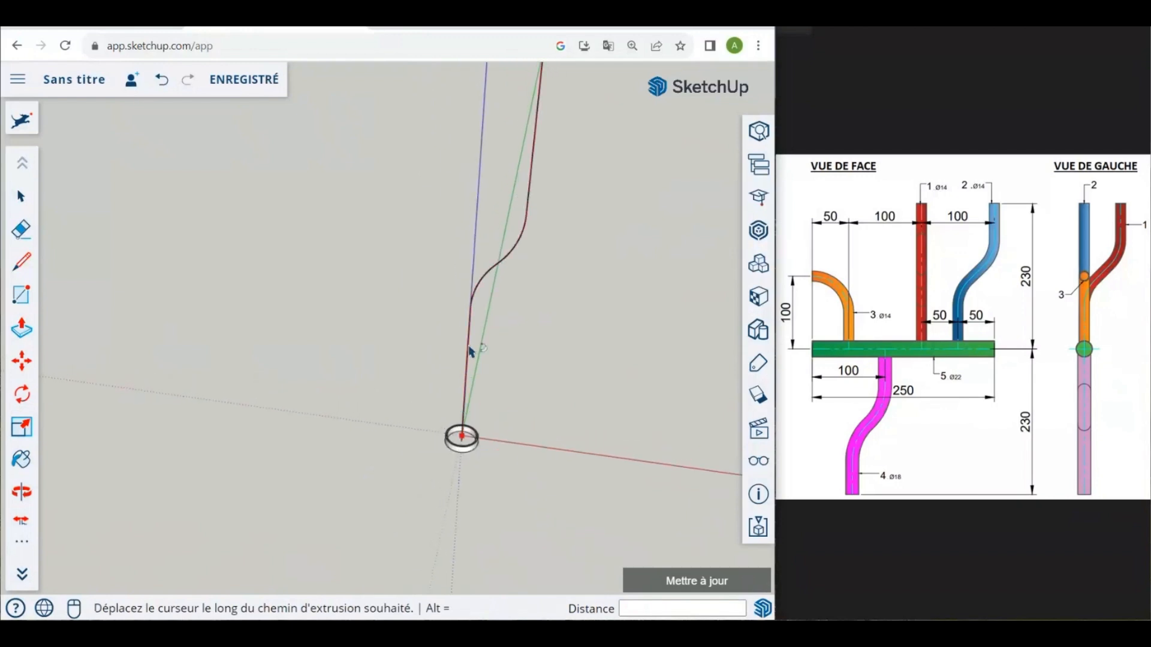
{"action": "scroll", "coordinate": [479, 321], "scroll_direction": "down", "scroll_amount": 2}
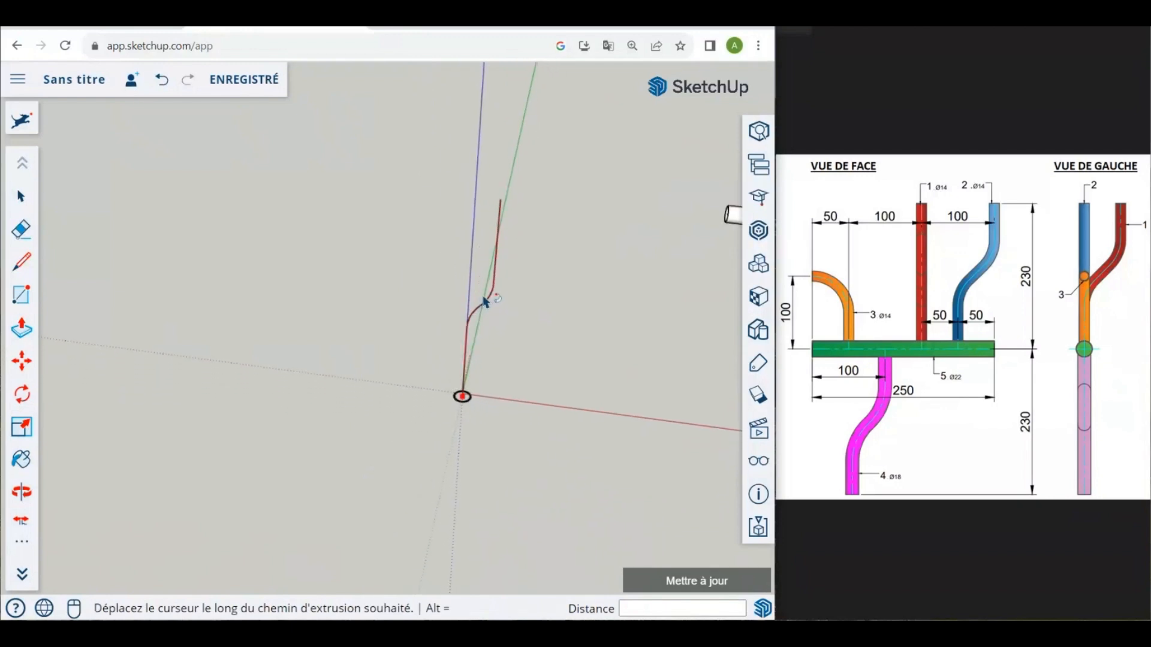
{"action": "left_click", "coordinate": [502, 205]}
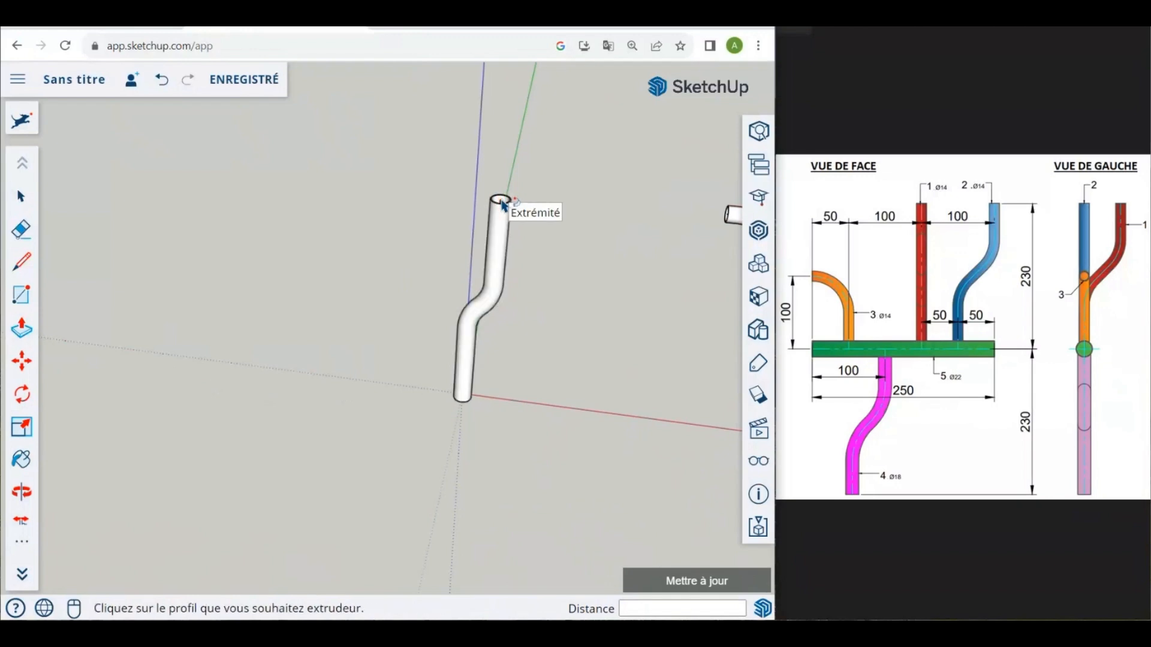
Step: Select the entire S-bent tube and make it a group
{"action": "left_click", "coordinate": [21, 196]}
{"action": "middle_click_drag", "start_coordinate": [372, 455], "coordinate": [509, 386]}
{"action": "middle_click_drag", "start_coordinate": [585, 371], "coordinate": [493, 424]}
{"action": "scroll", "coordinate": [494, 424], "scroll_direction": "up", "scroll_amount": 3}
{"action": "left_click_drag", "start_coordinate": [528, 491], "coordinate": [342, 182]}
{"action": "scroll", "coordinate": [393, 244], "scroll_direction": "up", "scroll_amount": 3}
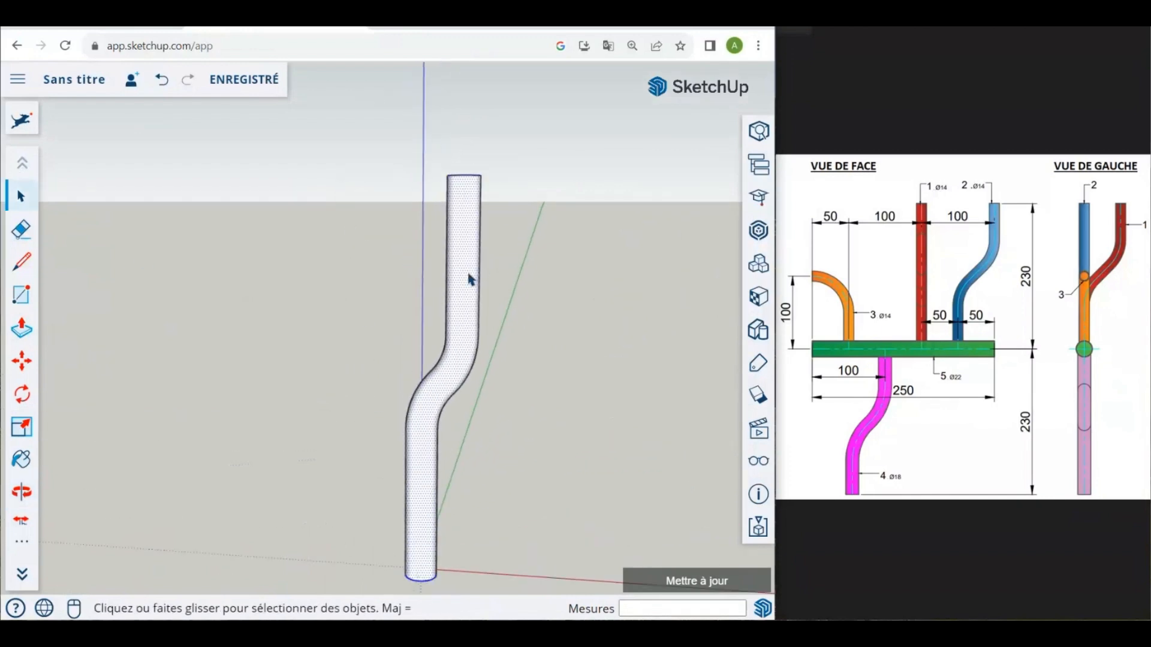
{"action": "right_click", "coordinate": [466, 277]}
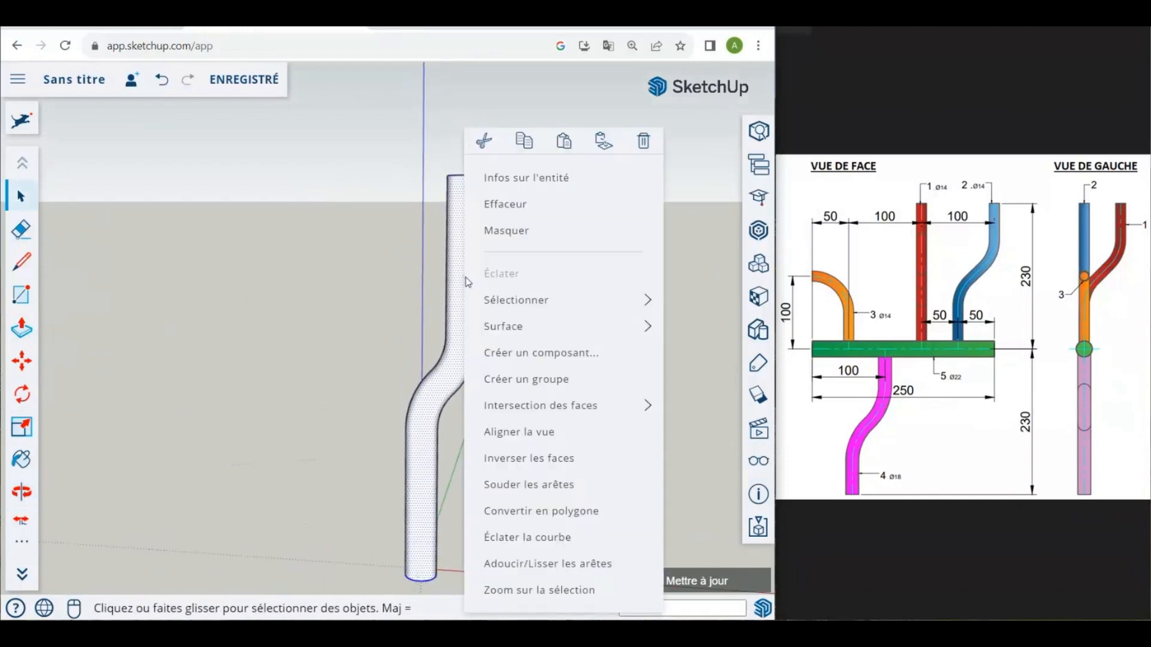
{"action": "left_click", "coordinate": [536, 390]}
{"action": "scroll", "coordinate": [96, 309], "scroll_direction": "down", "scroll_amount": 5}
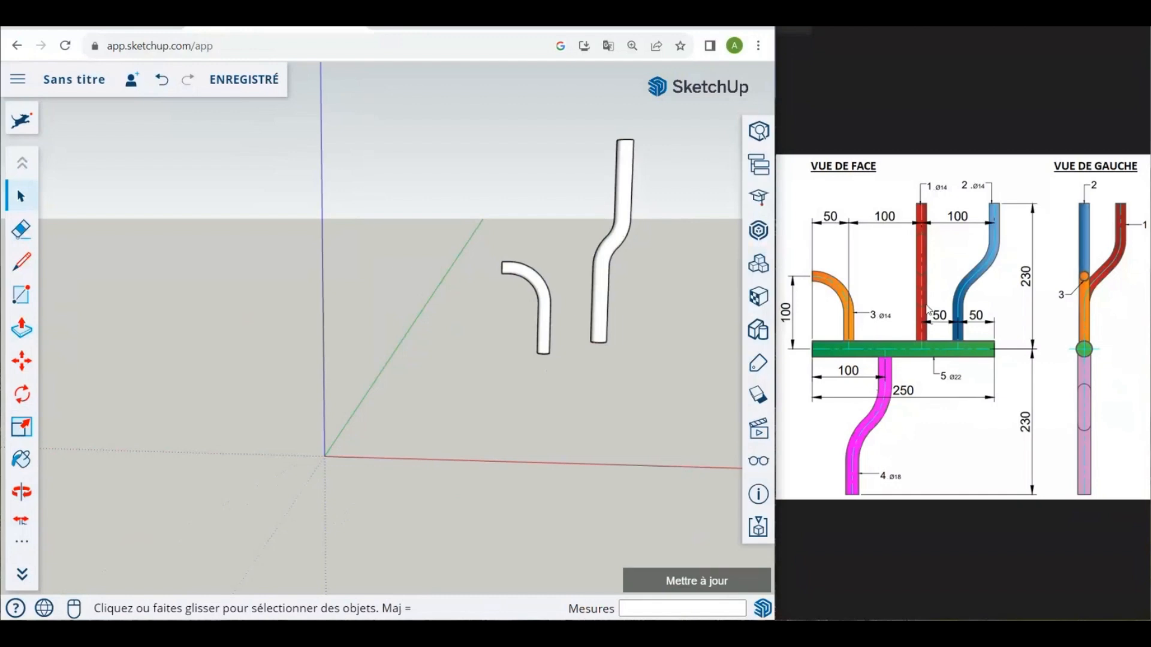
Step: Look up the 45° bend radius for the 14 mm tube in Notepad and draw an 84 mm vertical line from the origin
{"action": "scroll", "coordinate": [623, 291], "scroll_direction": "down", "scroll_amount": 2}
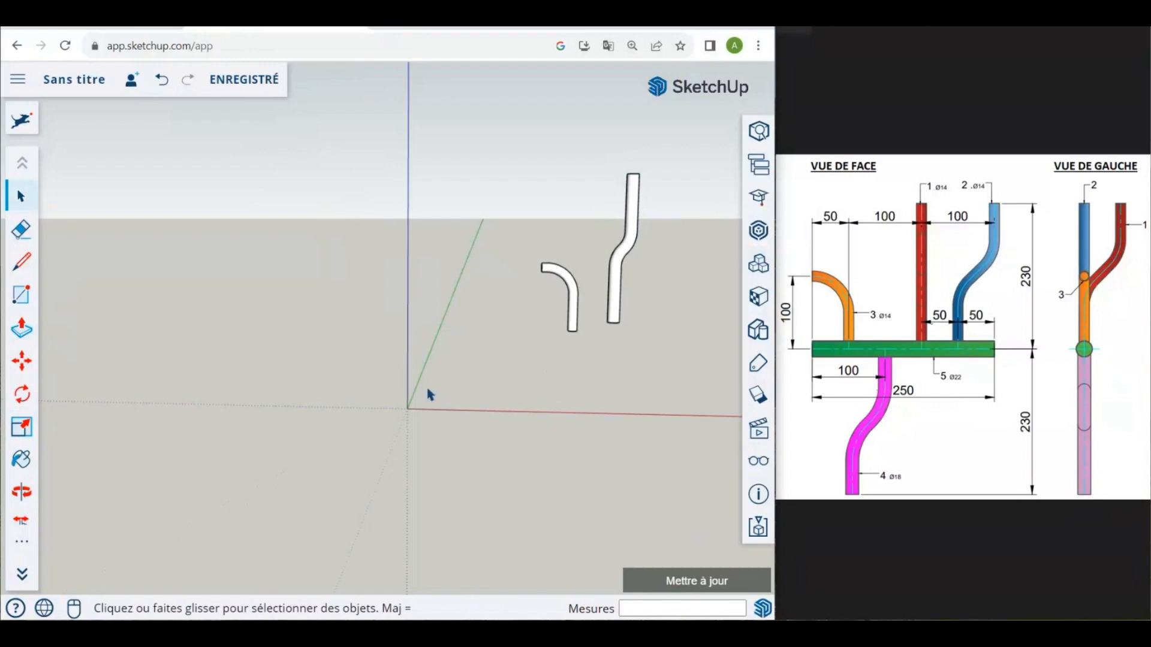
{"action": "middle_click_drag", "start_coordinate": [429, 392], "coordinate": [285, 434]}
{"action": "key", "text": "l"}
{"action": "scroll", "coordinate": [486, 365], "scroll_direction": "down", "scroll_amount": 3}
{"action": "scroll", "coordinate": [362, 449], "scroll_direction": "up", "scroll_amount": 5}
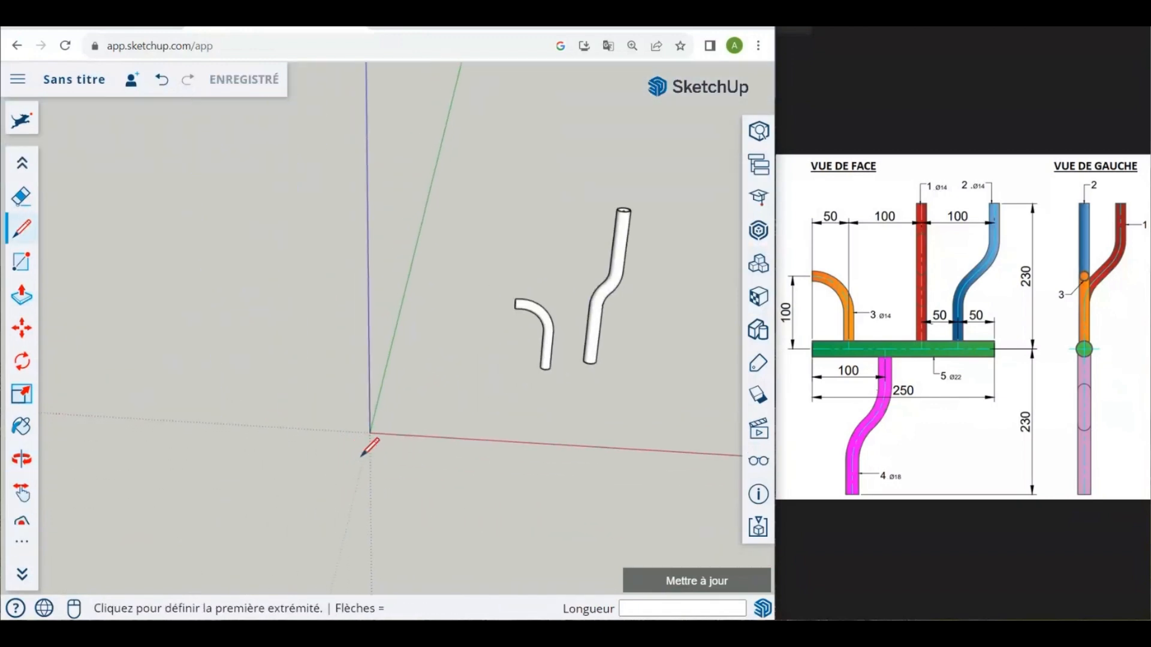
{"action": "middle_click_drag", "start_coordinate": [362, 431], "coordinate": [336, 386]}
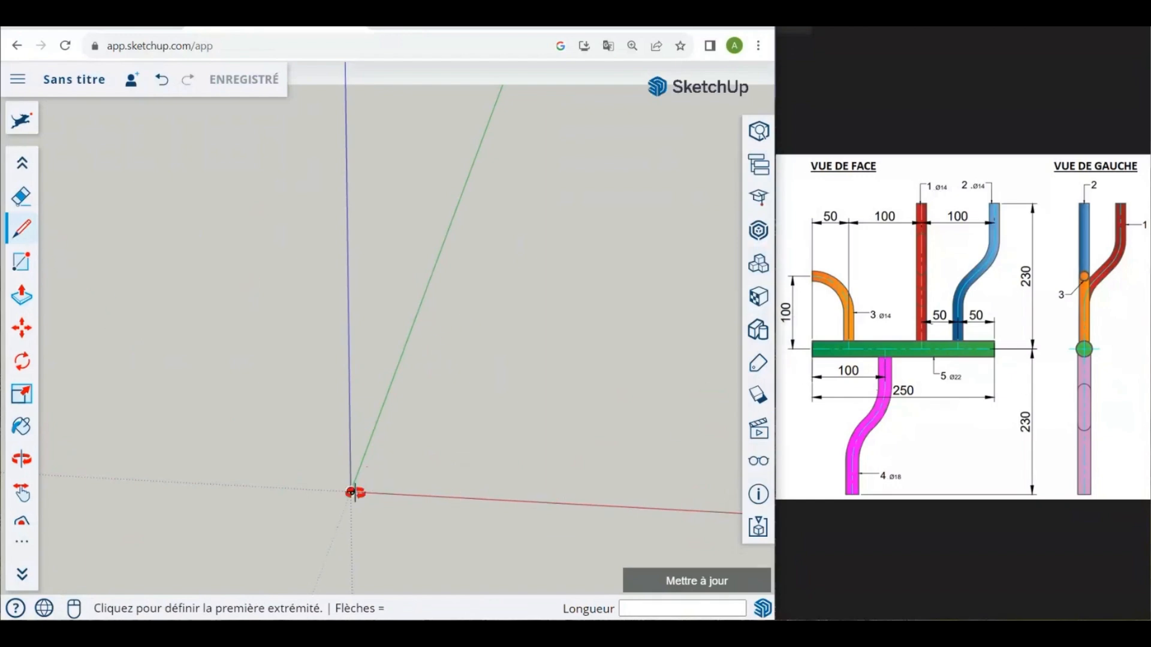
{"action": "middle_click_drag", "start_coordinate": [353, 488], "coordinate": [354, 457]}
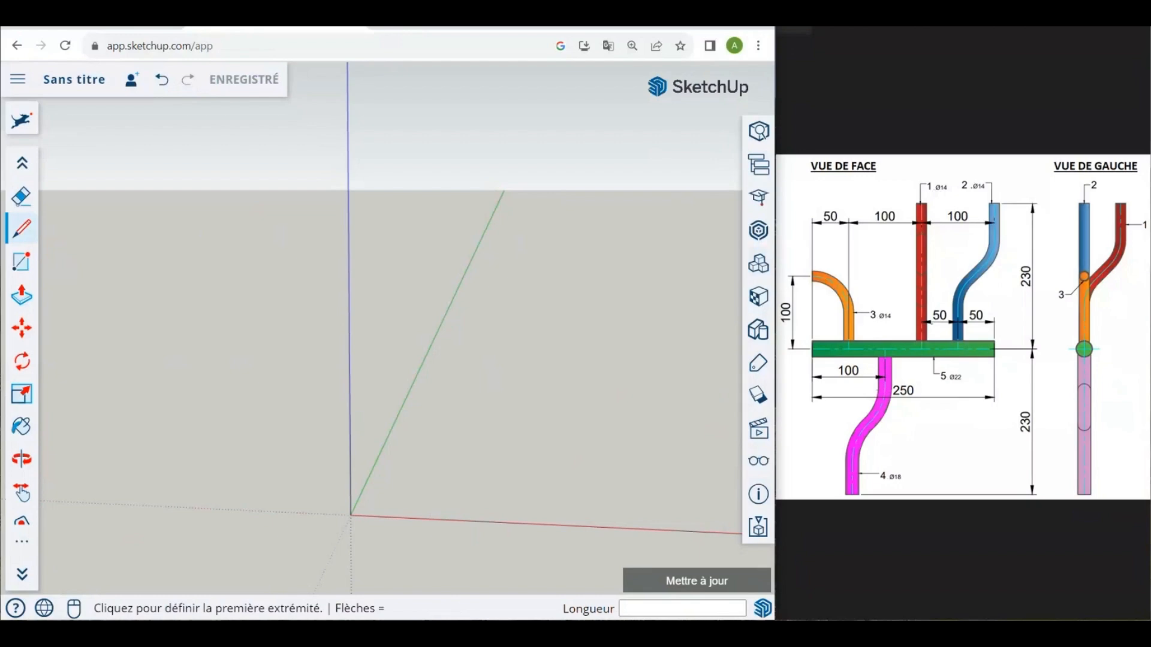
{"action": "left_click", "coordinate": [720, 566]}
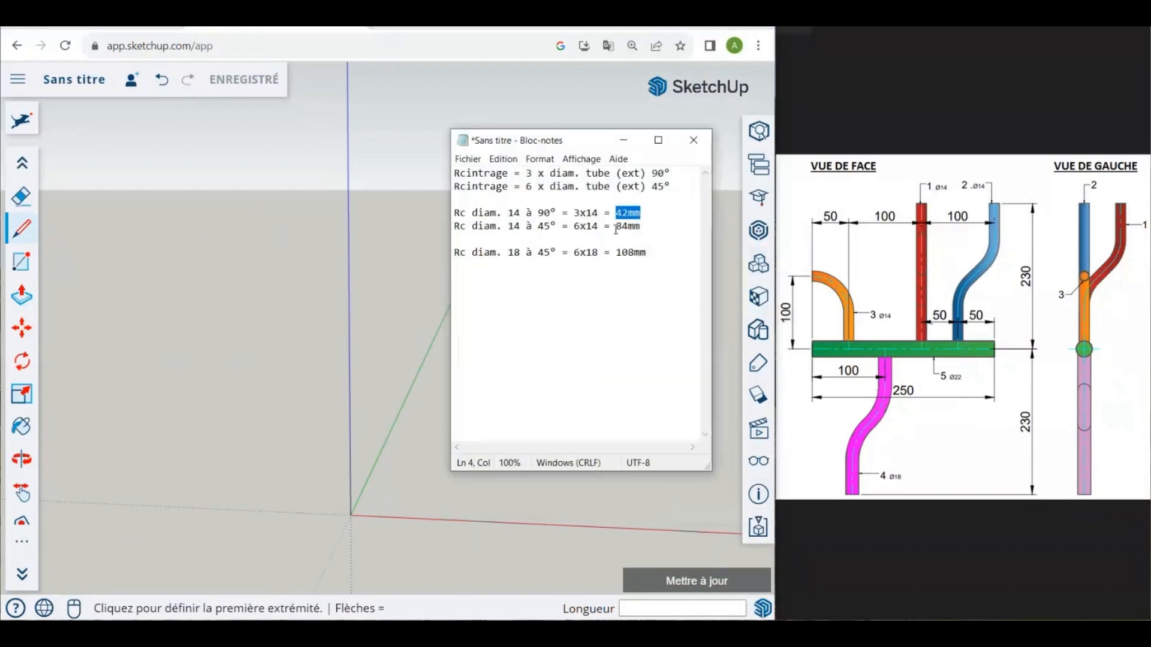
{"action": "left_click_drag", "start_coordinate": [615, 227], "coordinate": [642, 227]}
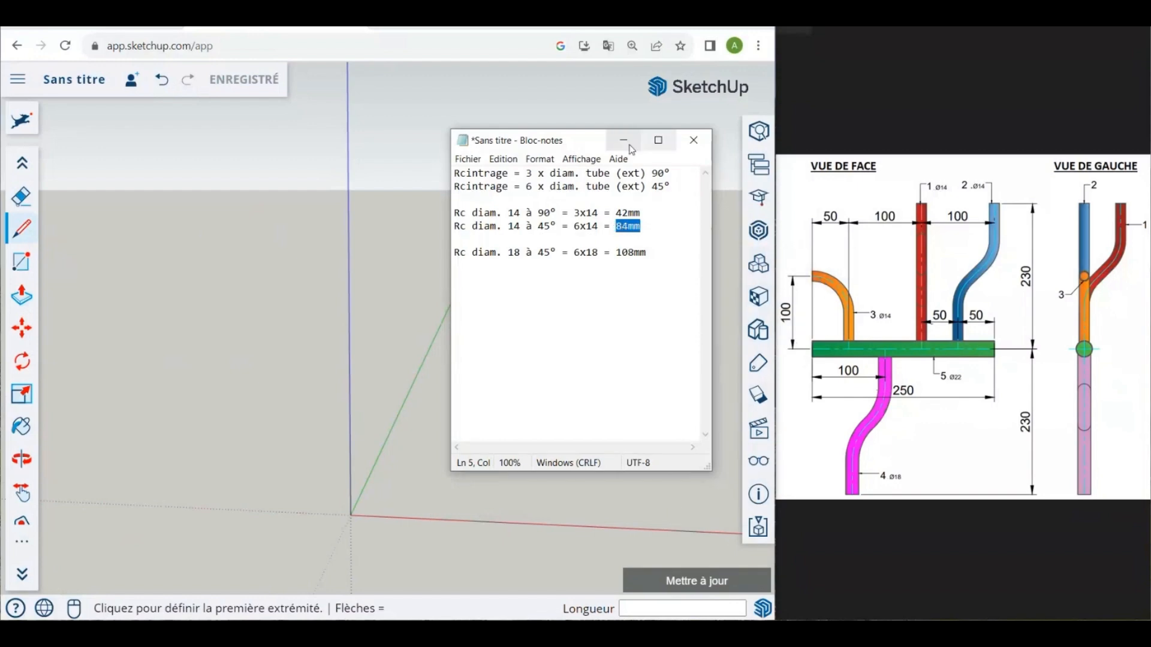
{"action": "left_click", "coordinate": [623, 141]}
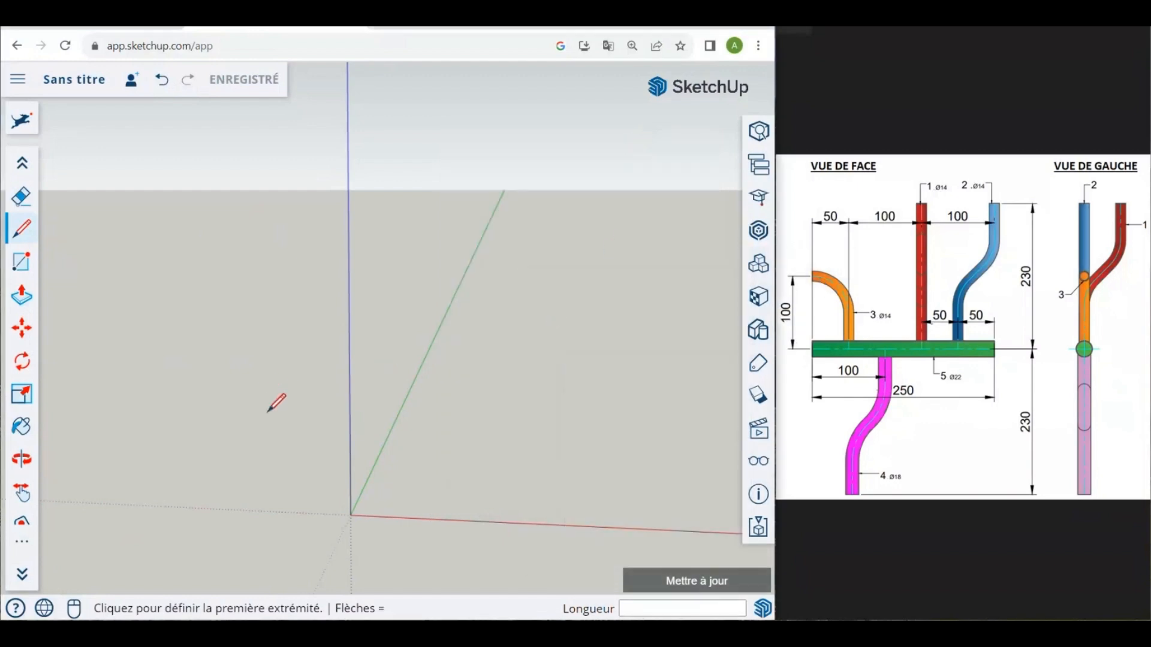
{"action": "left_click", "coordinate": [351, 514]}
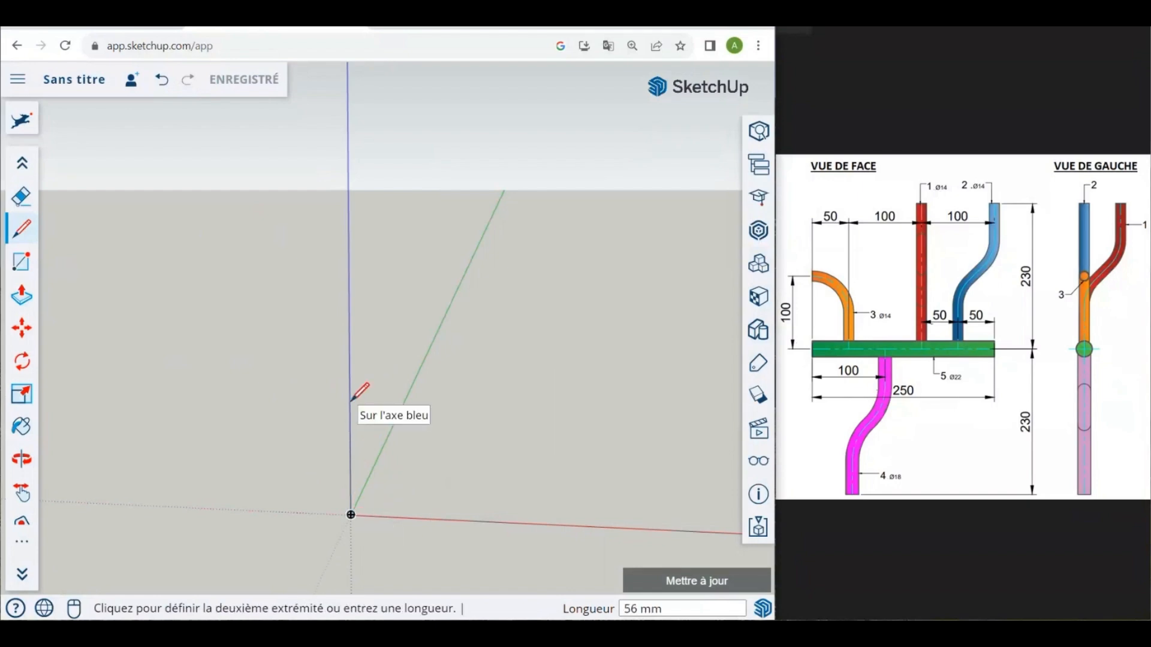
{"action": "type", "text": "84"}
{"action": "key", "text": "Return"}
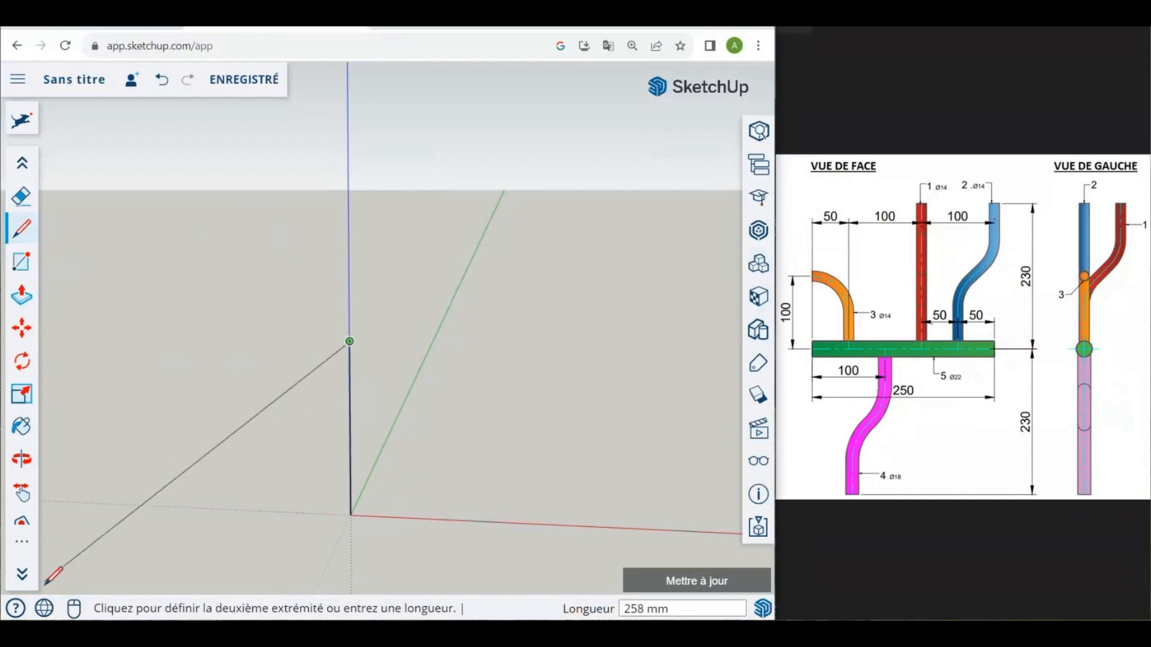
Step: Place a 45° protractor guide through the top end of the vertical line, measured from the red axis direction
{"action": "left_click", "coordinate": [18, 576]}
{"action": "left_click", "coordinate": [22, 541]}
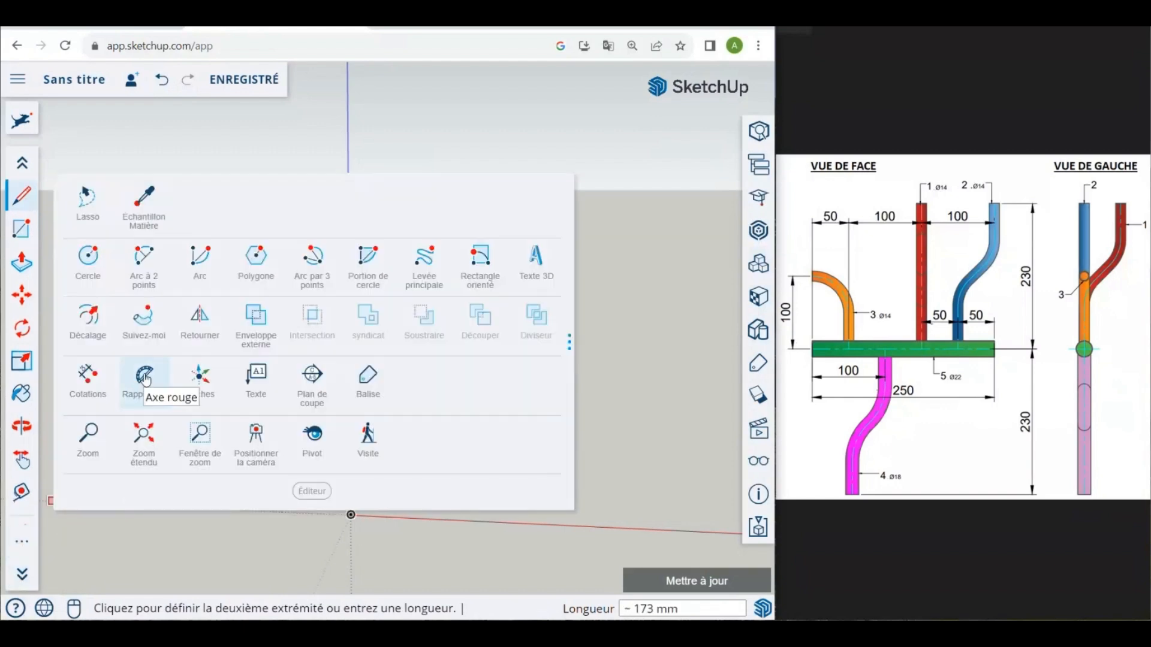
{"action": "left_click", "coordinate": [145, 375]}
{"action": "middle_click_drag", "start_coordinate": [314, 466], "coordinate": [319, 403]}
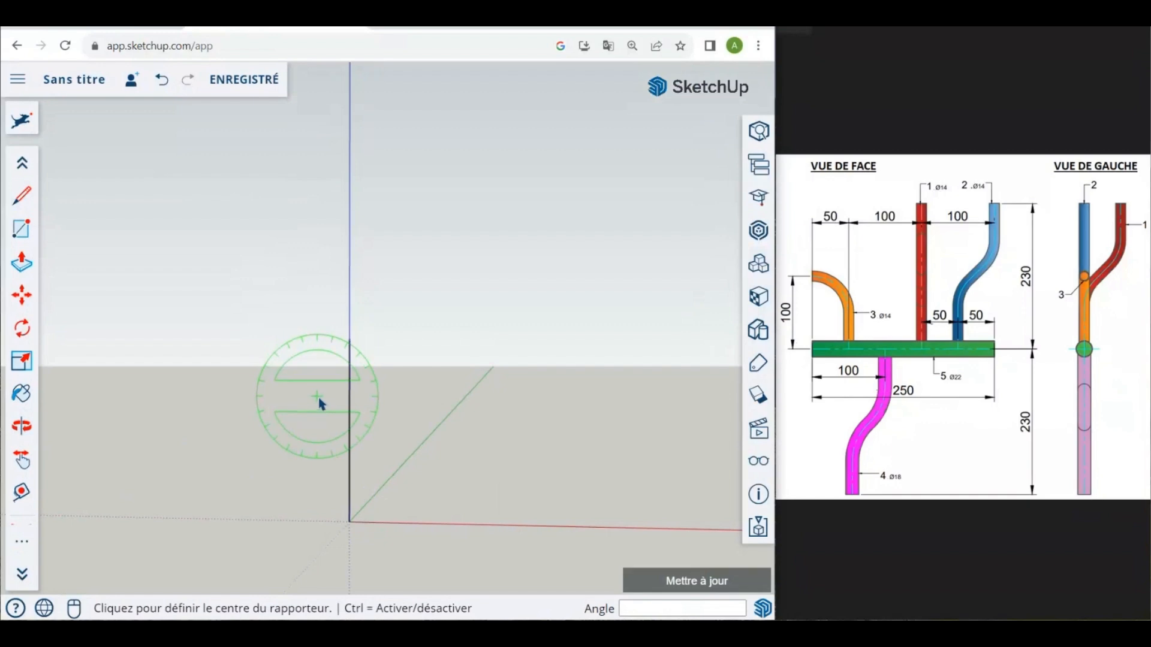
{"action": "left_click", "coordinate": [349, 339]}
{"action": "left_click", "coordinate": [487, 340]}
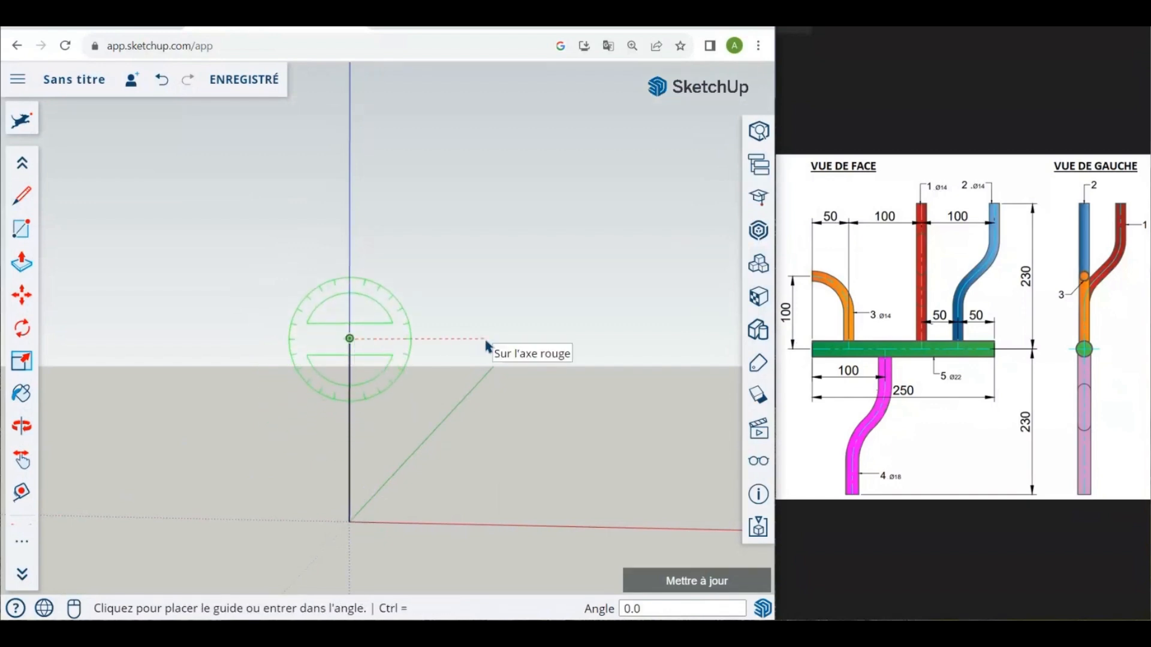
{"action": "type", "text": "45"}
{"action": "key", "text": "Return"}
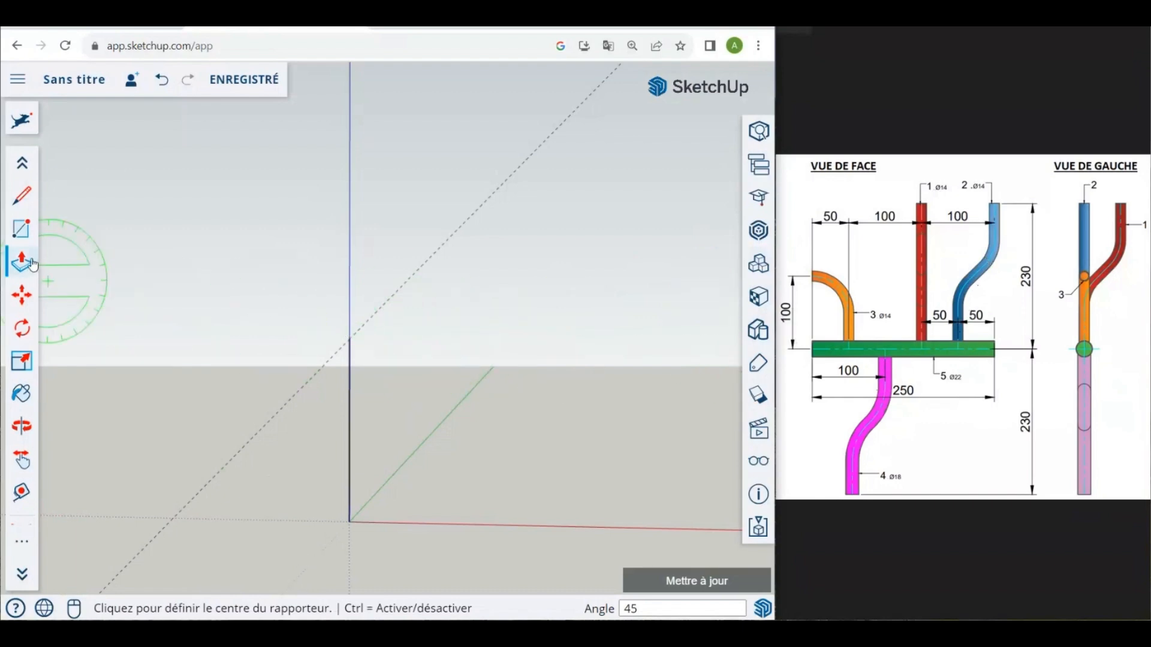
Step: Draw an 84 mm line along the guide from the vertical line's top end and close the triangle back to the origin
{"action": "left_click", "coordinate": [22, 196]}
{"action": "left_click", "coordinate": [350, 338]}
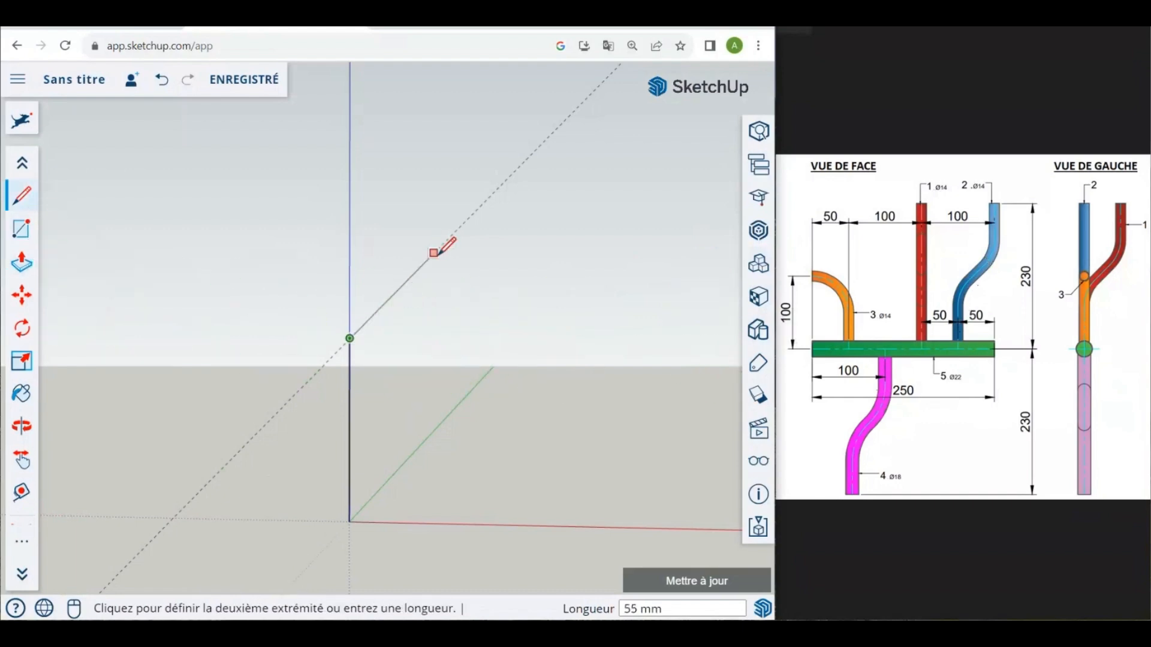
{"action": "type", "text": "84"}
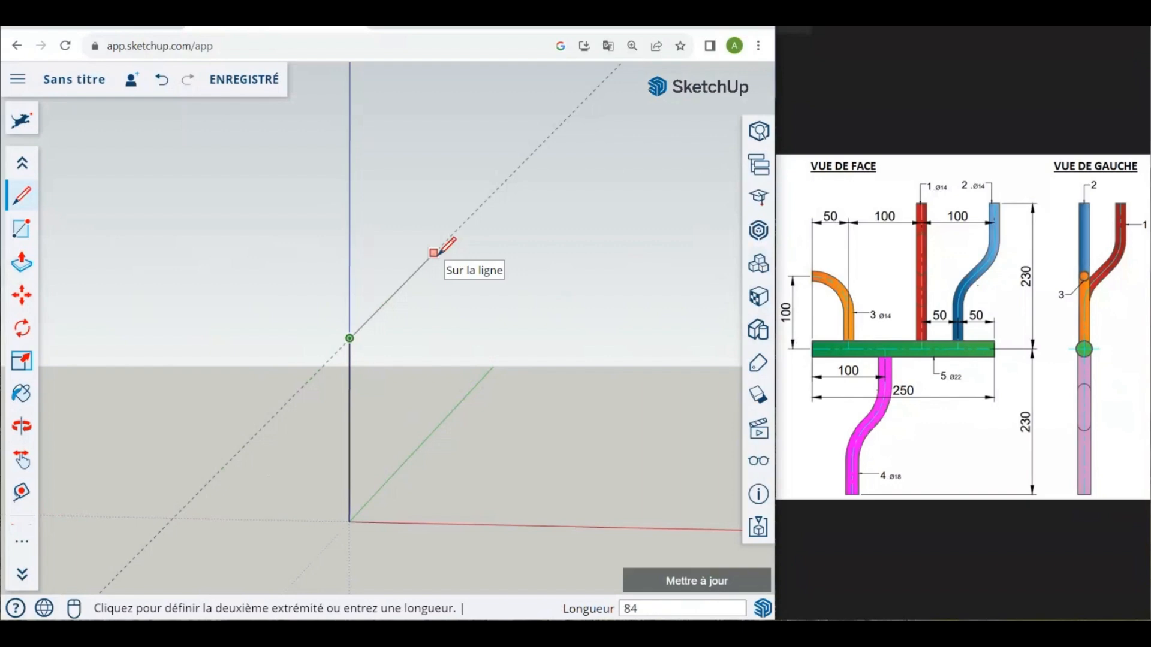
{"action": "key", "text": "Return"}
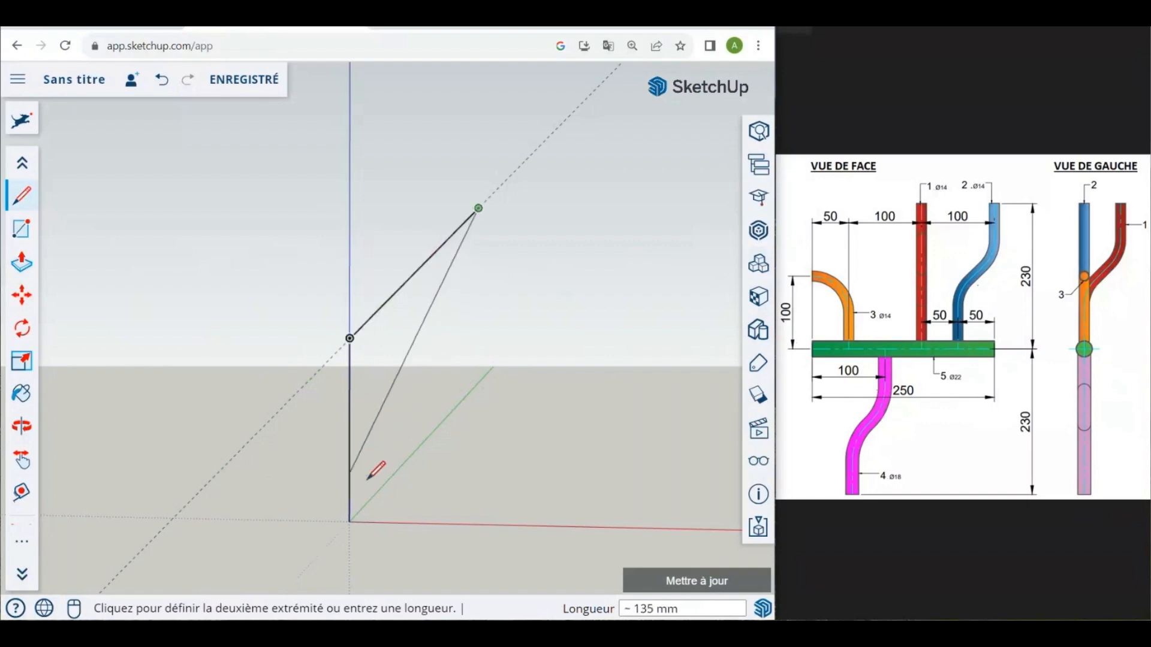
{"action": "left_click", "coordinate": [351, 521]}
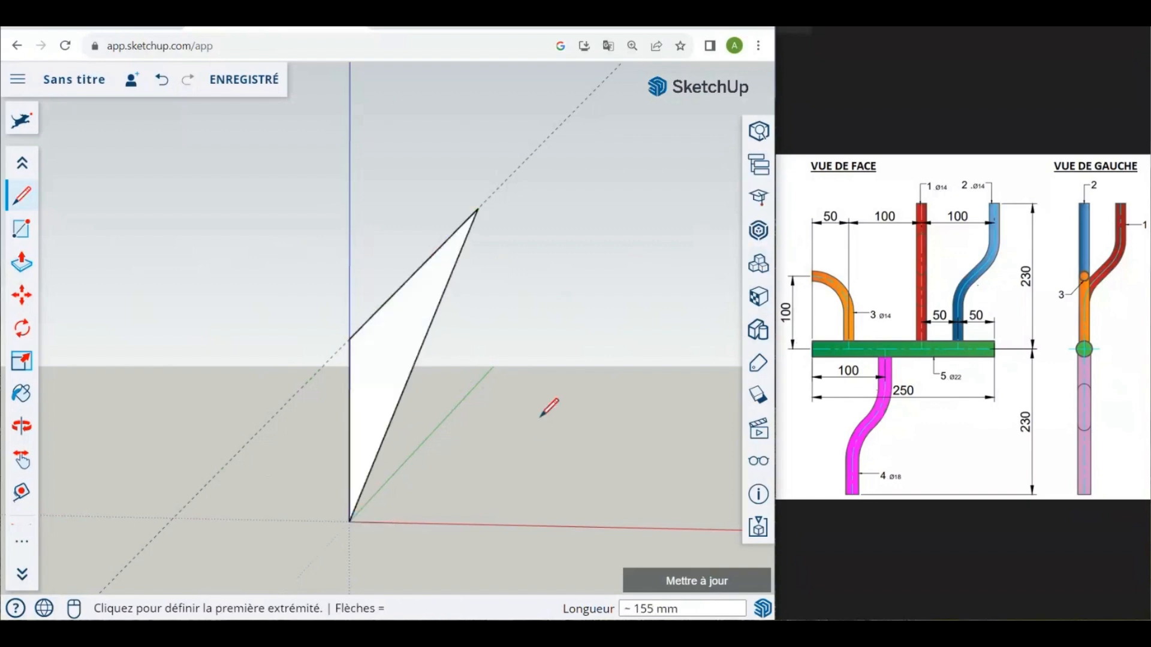
Step: Draw a 45° arc centred on the triangle's closing edge, joining the vertical line to the inclined line
{"action": "left_click", "coordinate": [24, 549]}
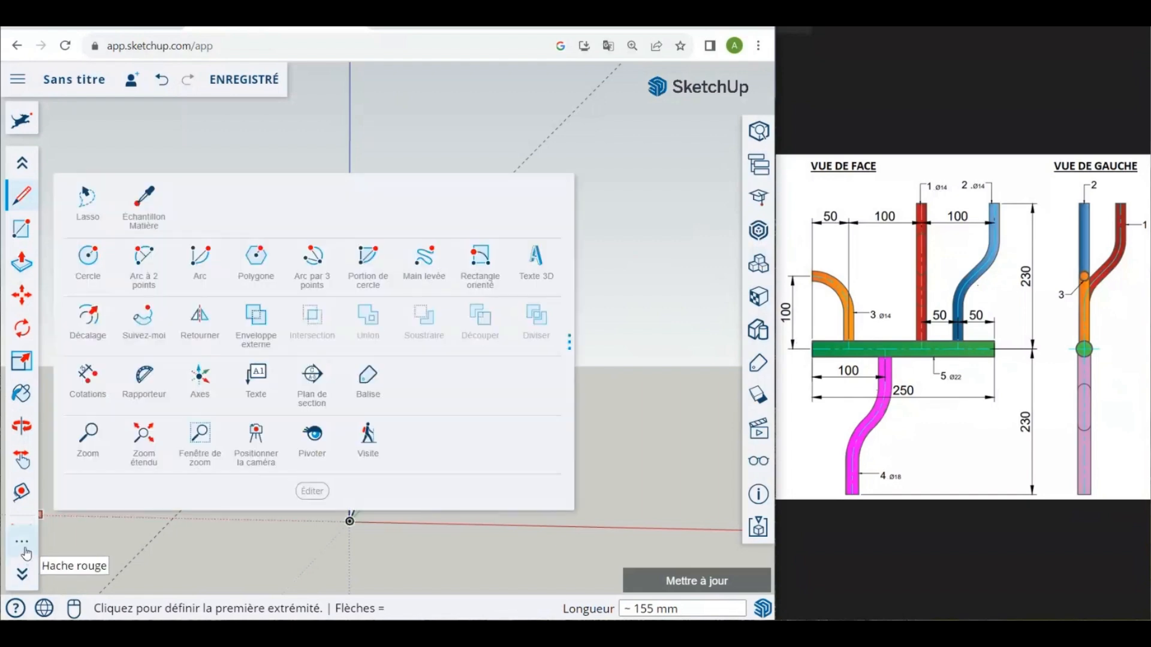
{"action": "left_click", "coordinate": [200, 256]}
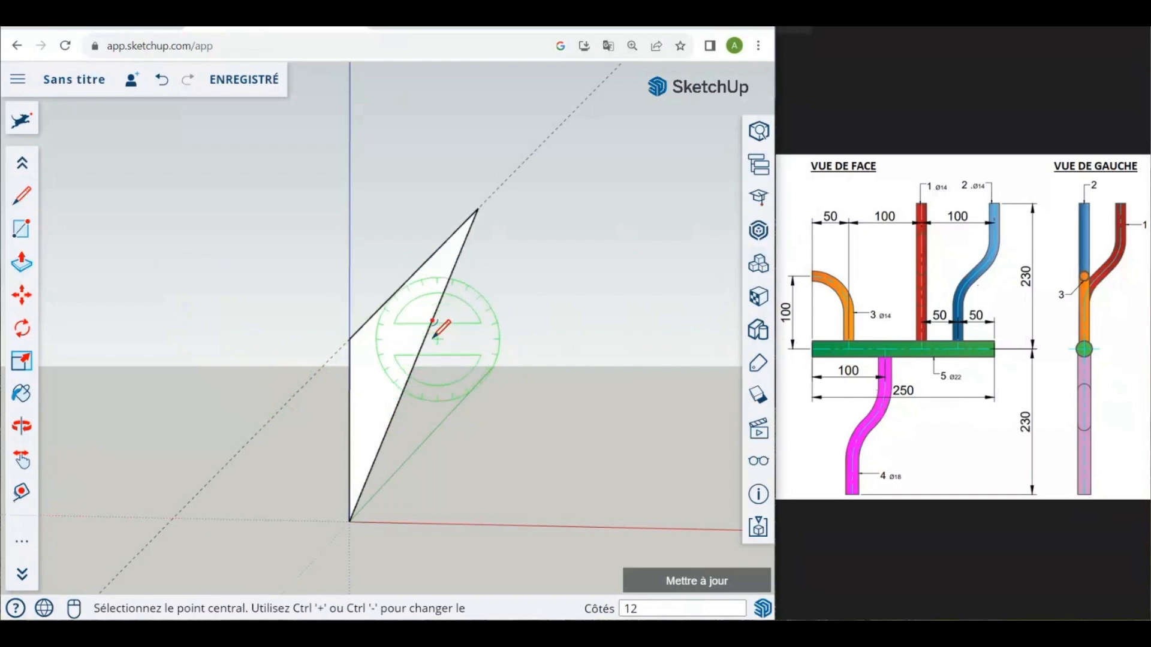
{"action": "left_click", "coordinate": [414, 366]}
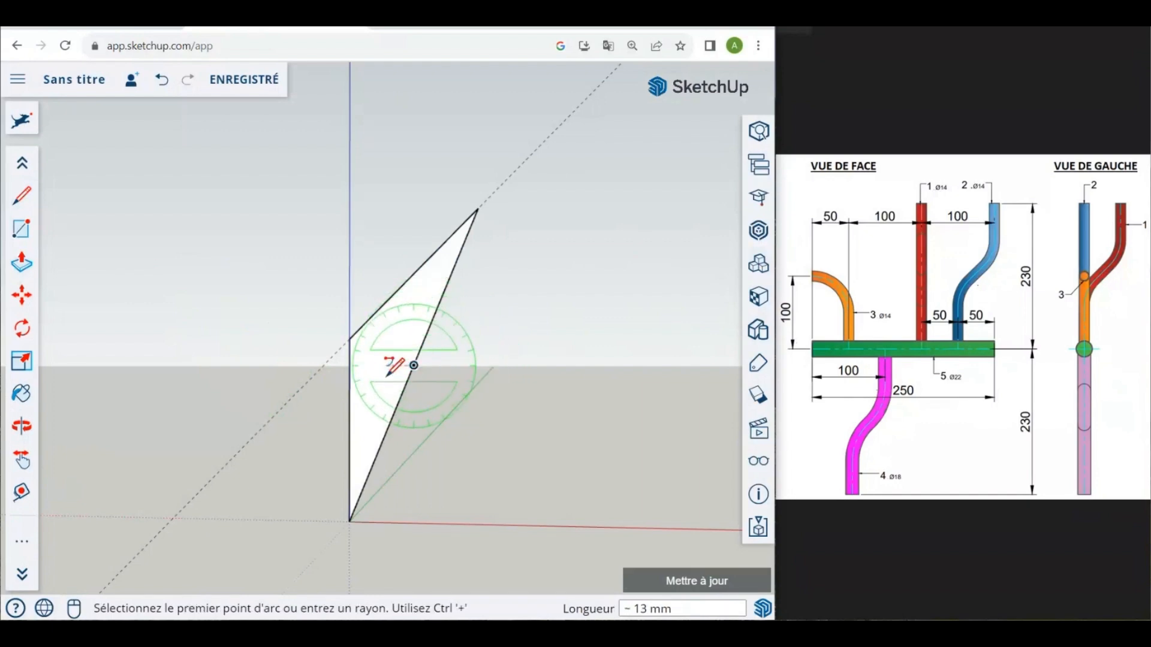
{"action": "left_click", "coordinate": [350, 365]}
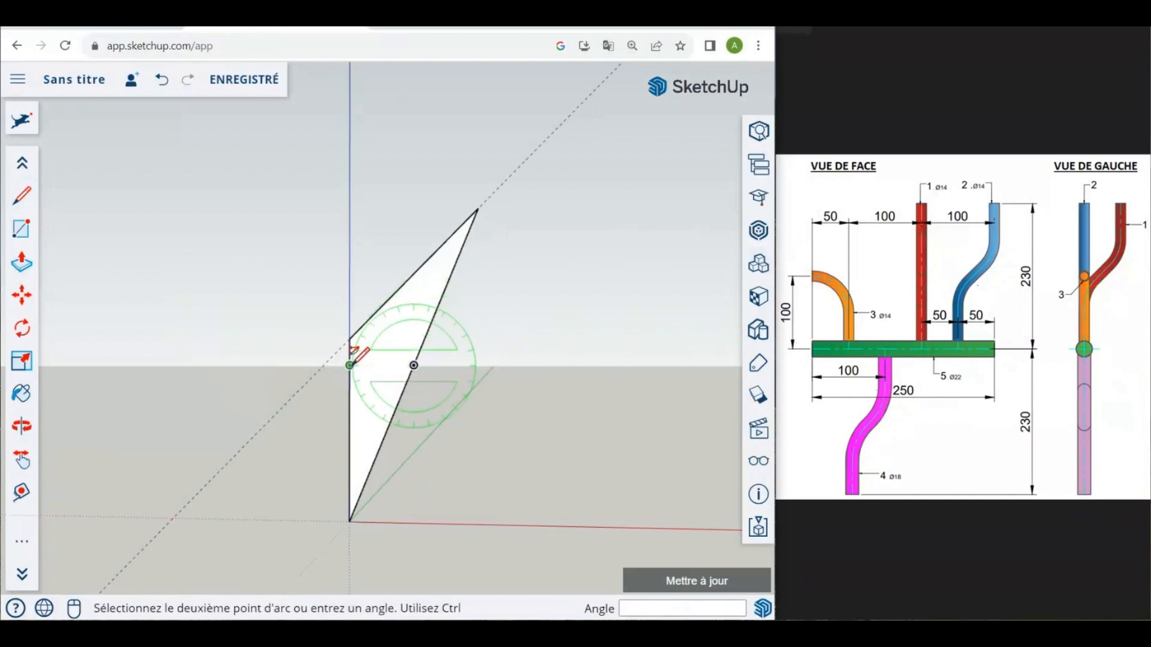
{"action": "scroll", "coordinate": [350, 363], "scroll_direction": "up", "scroll_amount": 3}
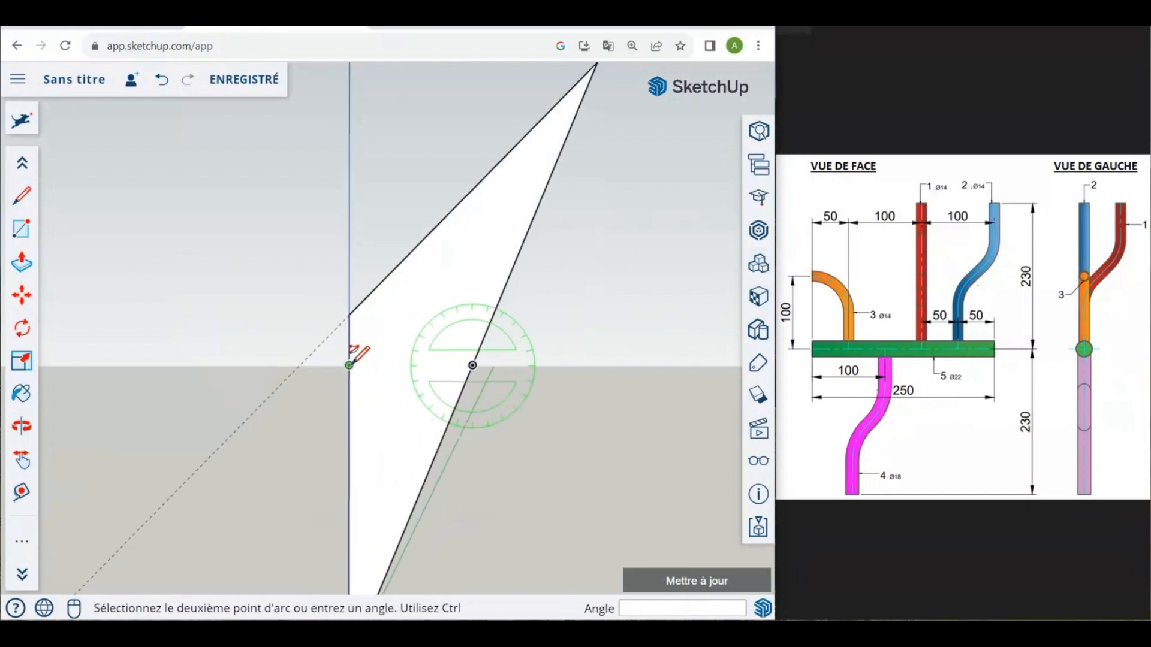
{"action": "left_click", "coordinate": [384, 278]}
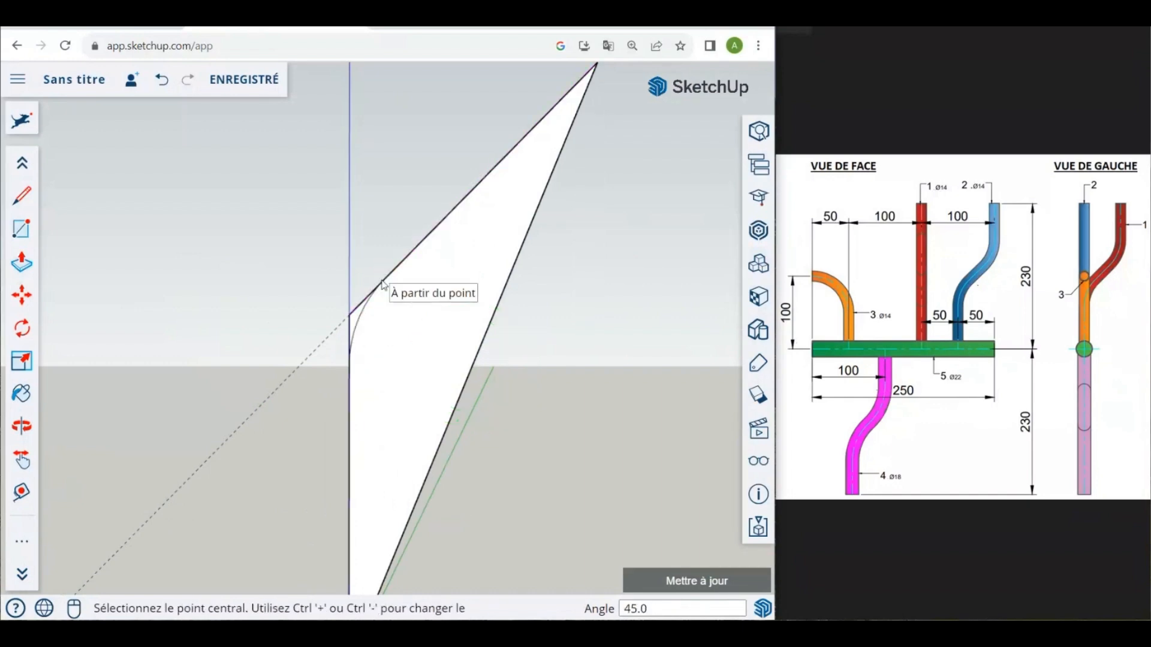
Step: Delete the sharp corner left outside the bend arc
{"action": "scroll", "coordinate": [22, 195], "scroll_direction": "up", "scroll_amount": 2}
{"action": "left_click", "coordinate": [22, 195]}
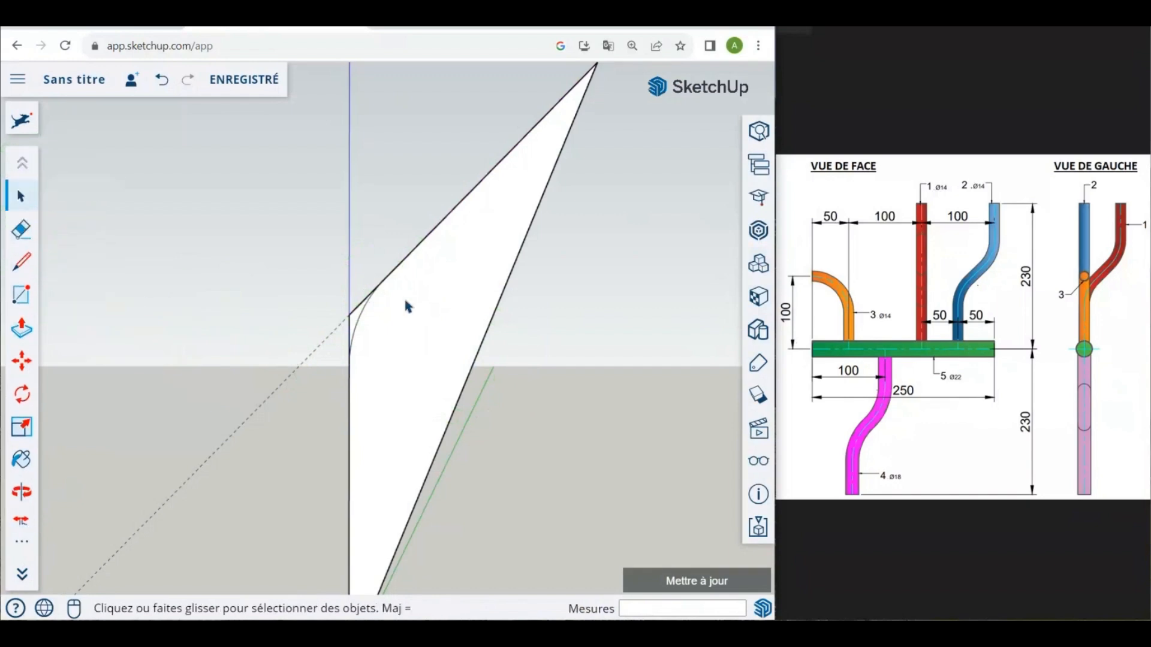
{"action": "left_click", "coordinate": [364, 313]}
{"action": "key", "text": "Delete"}
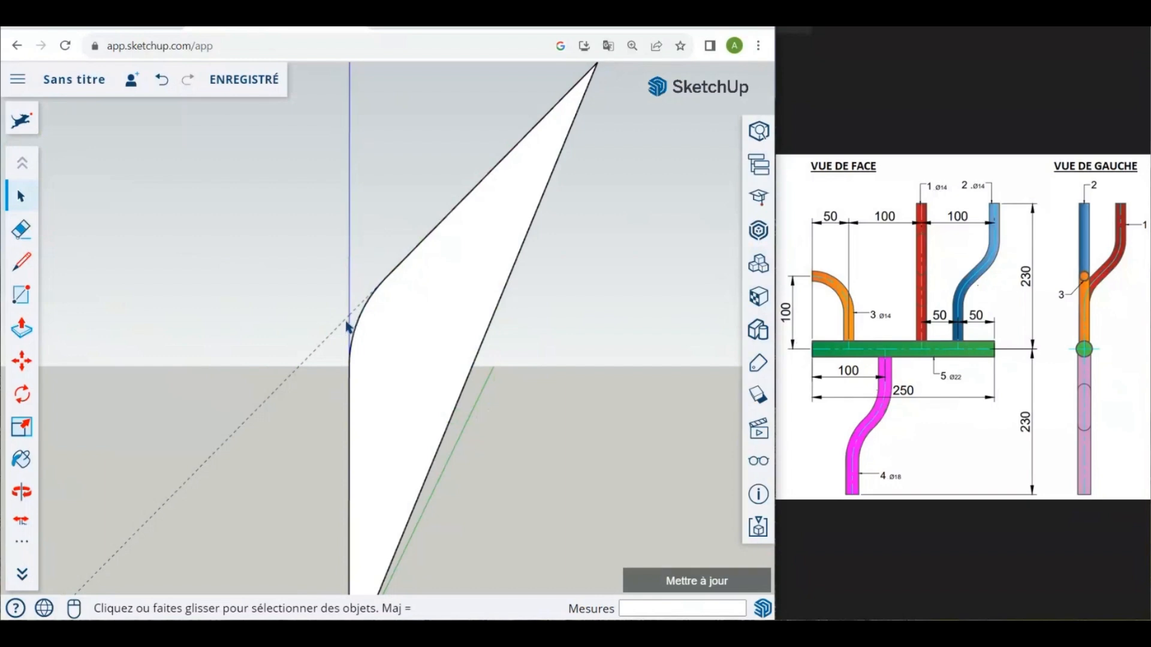
Step: Delete the guide, the triangle's closing edge and the inclined line, keeping only the vertical line and its arc
{"action": "scroll", "coordinate": [401, 270], "scroll_direction": "down", "scroll_amount": 3}
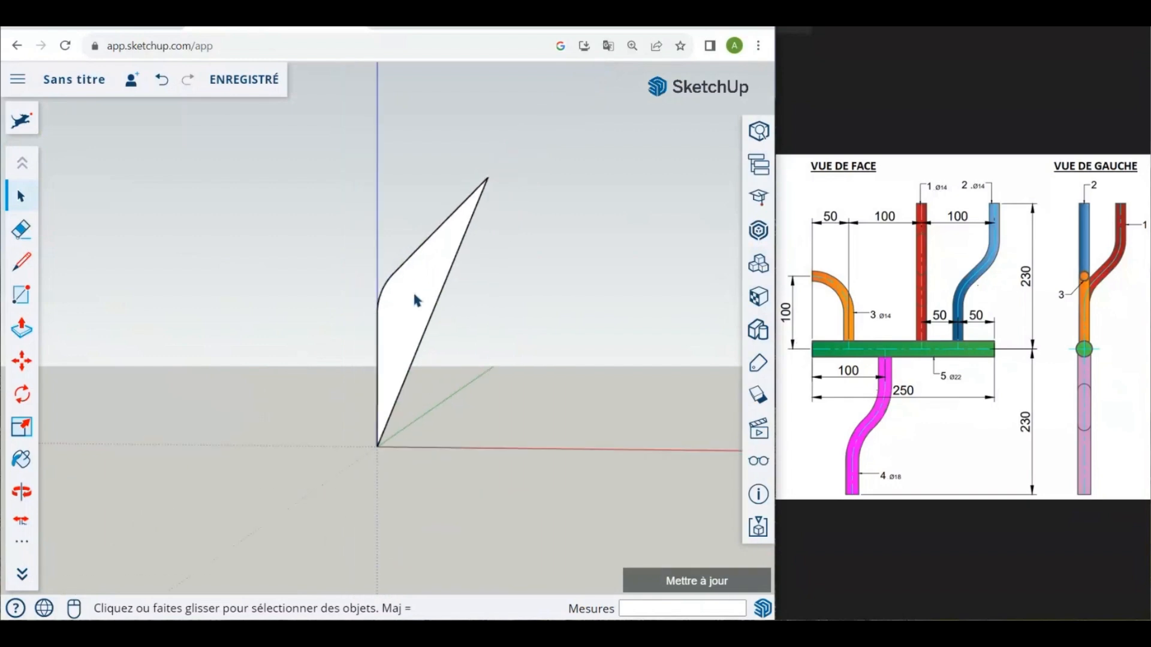
{"action": "left_click", "coordinate": [436, 320]}
{"action": "key", "text": "Delete"}
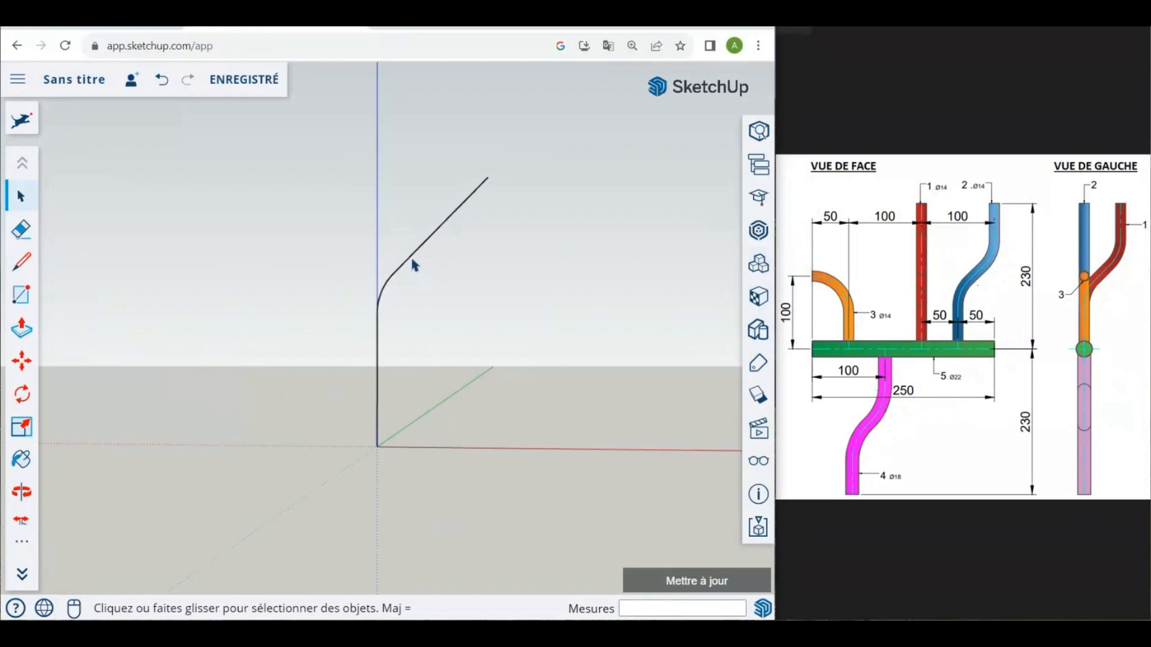
{"action": "key", "text": "Delete"}
{"action": "scroll", "coordinate": [450, 375], "scroll_direction": "down", "scroll_amount": 2}
{"action": "scroll", "coordinate": [393, 286], "scroll_direction": "up", "scroll_amount": 3}
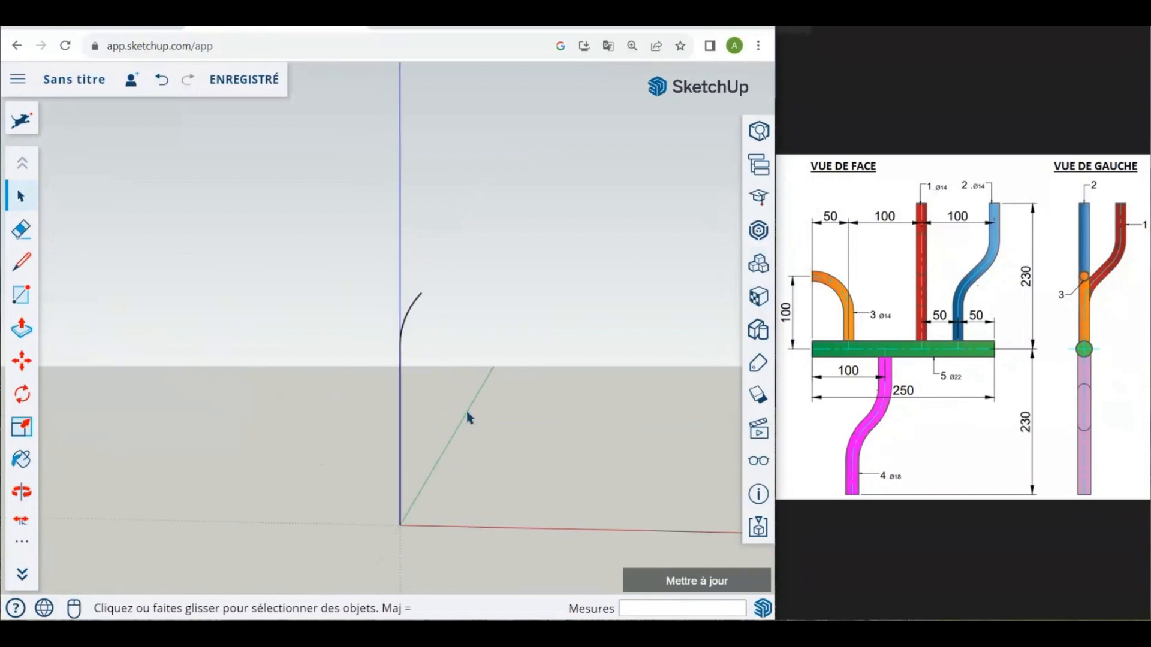
Step: Group the vertical line with its arc and paste a copy of the group beside the original
{"action": "left_click_drag", "start_coordinate": [488, 528], "coordinate": [360, 256]}
{"action": "right_click", "coordinate": [403, 370]}
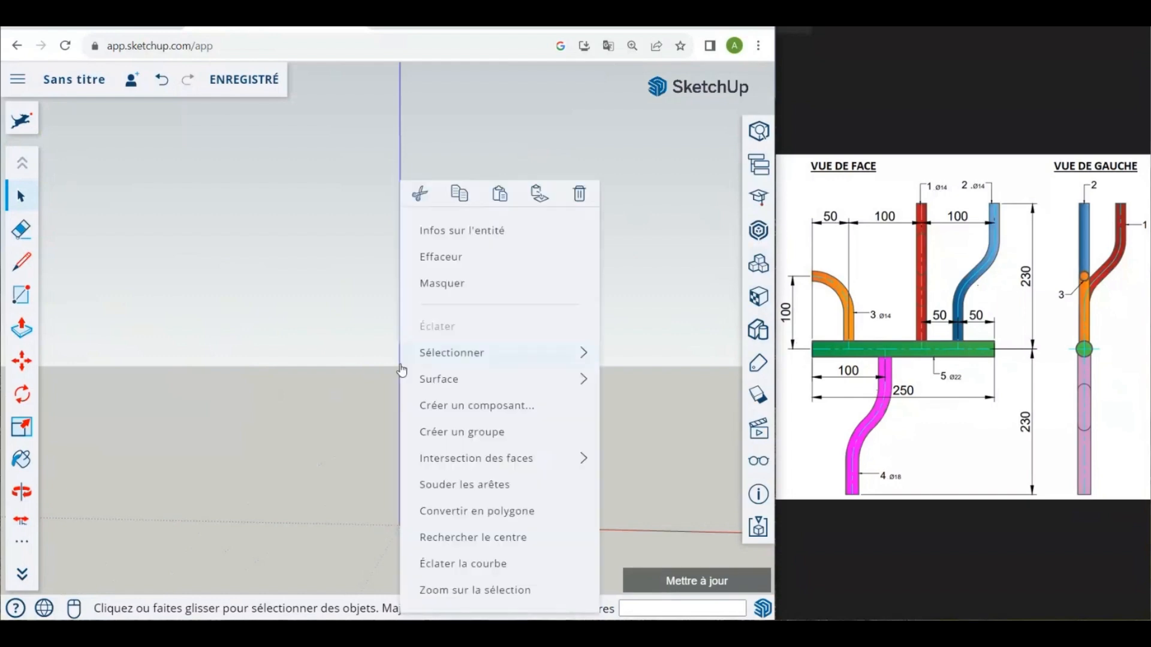
{"action": "left_click", "coordinate": [437, 433]}
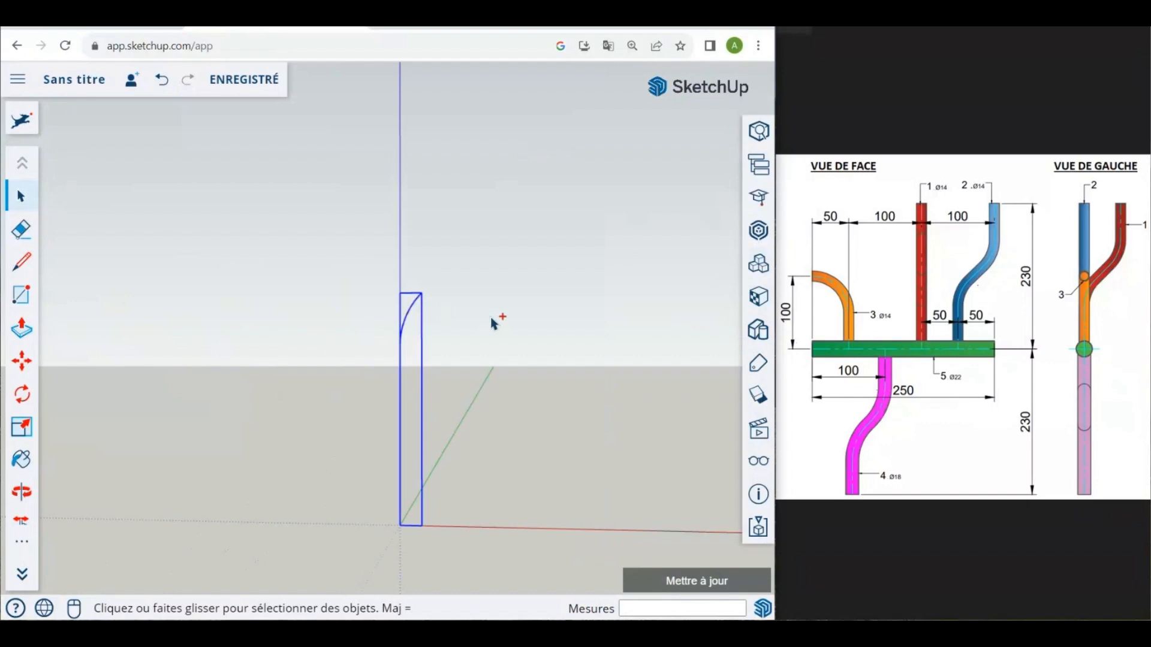
{"action": "key", "text": "ctrl+x"}
{"action": "key", "text": "ctrl+v"}
{"action": "left_click", "coordinate": [477, 474]}
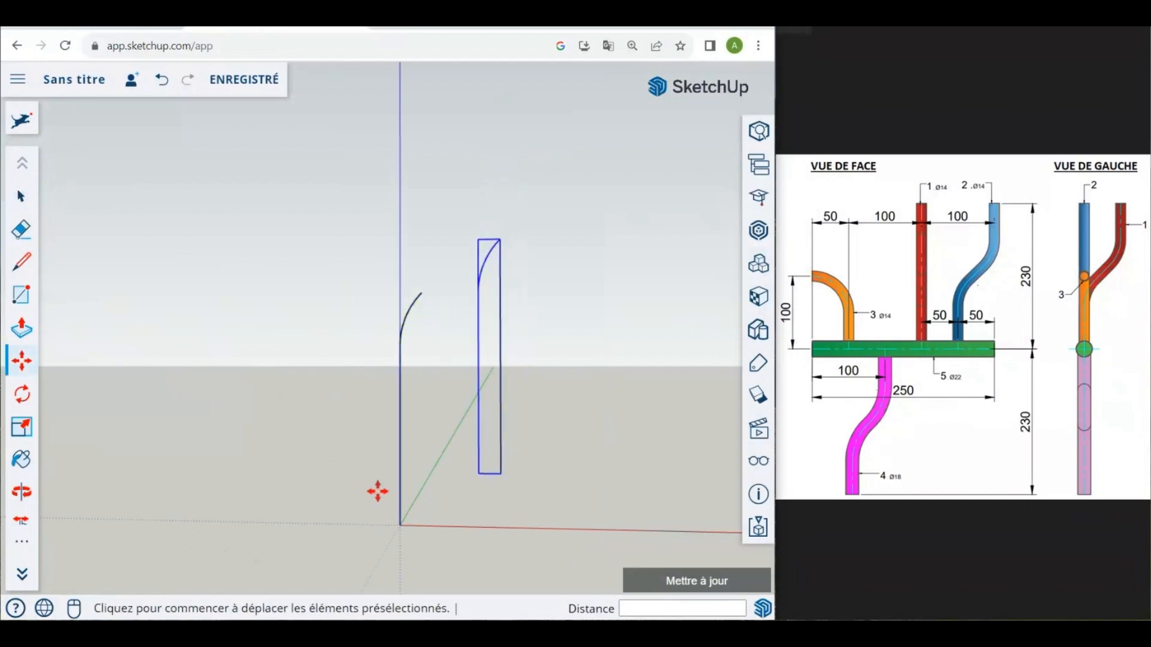
Step: Rotate the copied half-path 180° in the vertical front plane
{"action": "left_click", "coordinate": [21, 394]}
{"action": "left_click", "coordinate": [552, 312]}
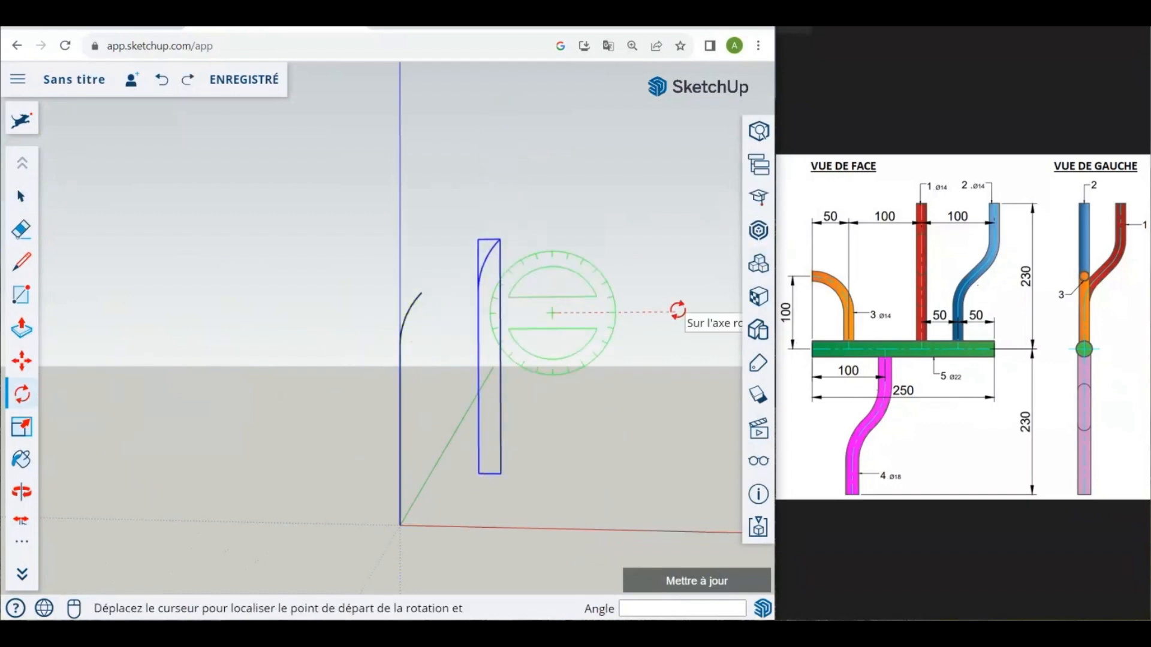
{"action": "left_click", "coordinate": [675, 312]}
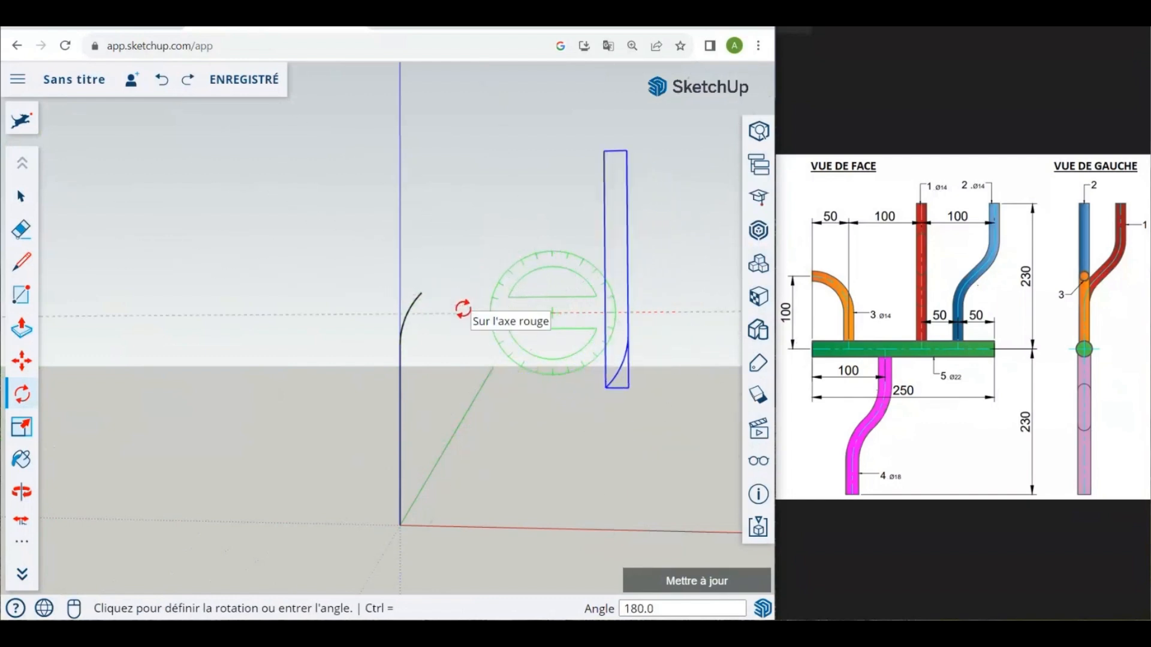
{"action": "left_click", "coordinate": [463, 310]}
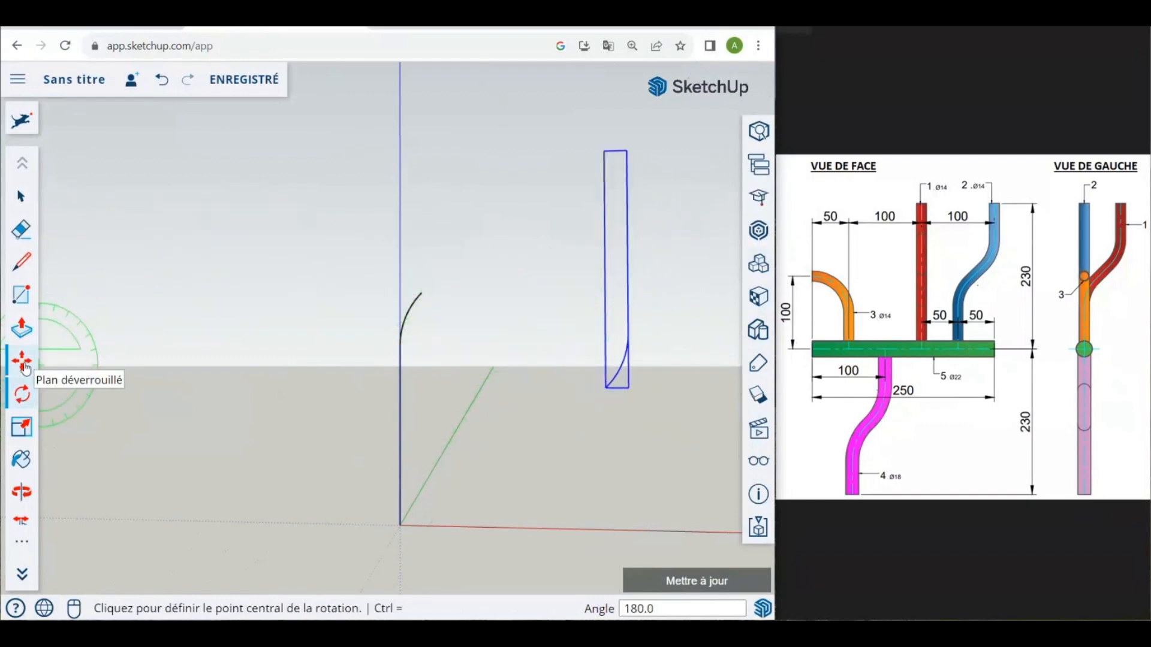
Step: Move the rotated copy by its arc end onto the arc end of the original to complete the S-shaped path
{"action": "left_click", "coordinate": [21, 360]}
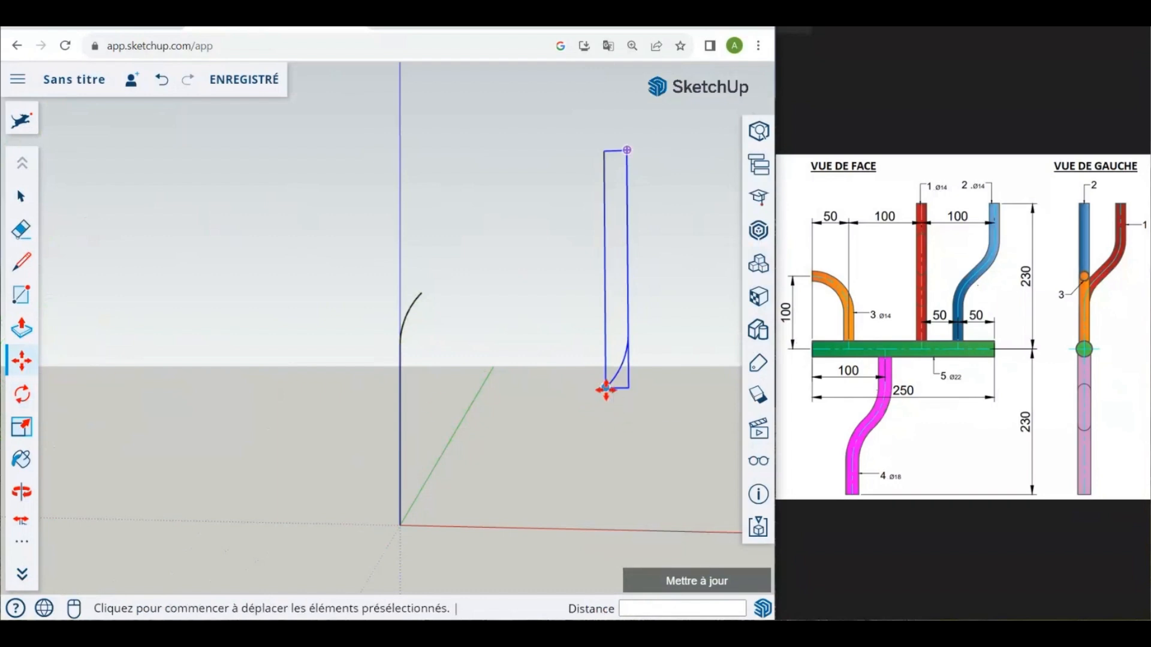
{"action": "left_click", "coordinate": [606, 389]}
{"action": "left_click", "coordinate": [426, 295]}
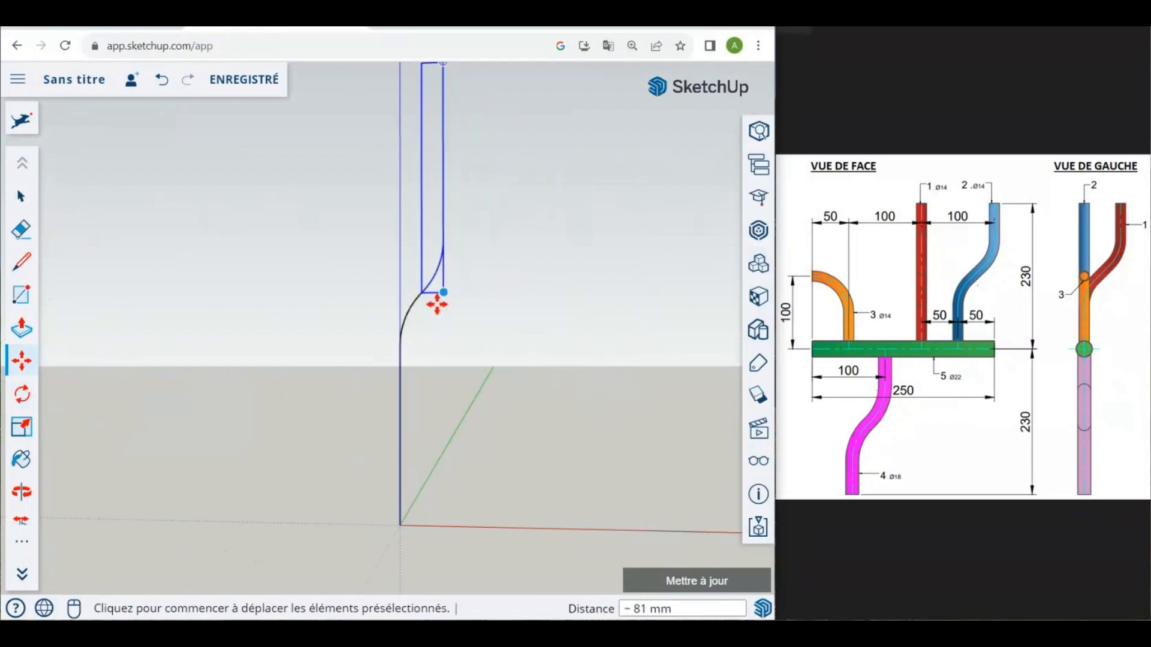
{"action": "scroll", "coordinate": [437, 303], "scroll_direction": "down", "scroll_amount": 3}
{"action": "key", "text": "space"}
{"action": "left_click", "coordinate": [325, 274]}
{"action": "middle_click_drag", "start_coordinate": [408, 273], "coordinate": [418, 277]}
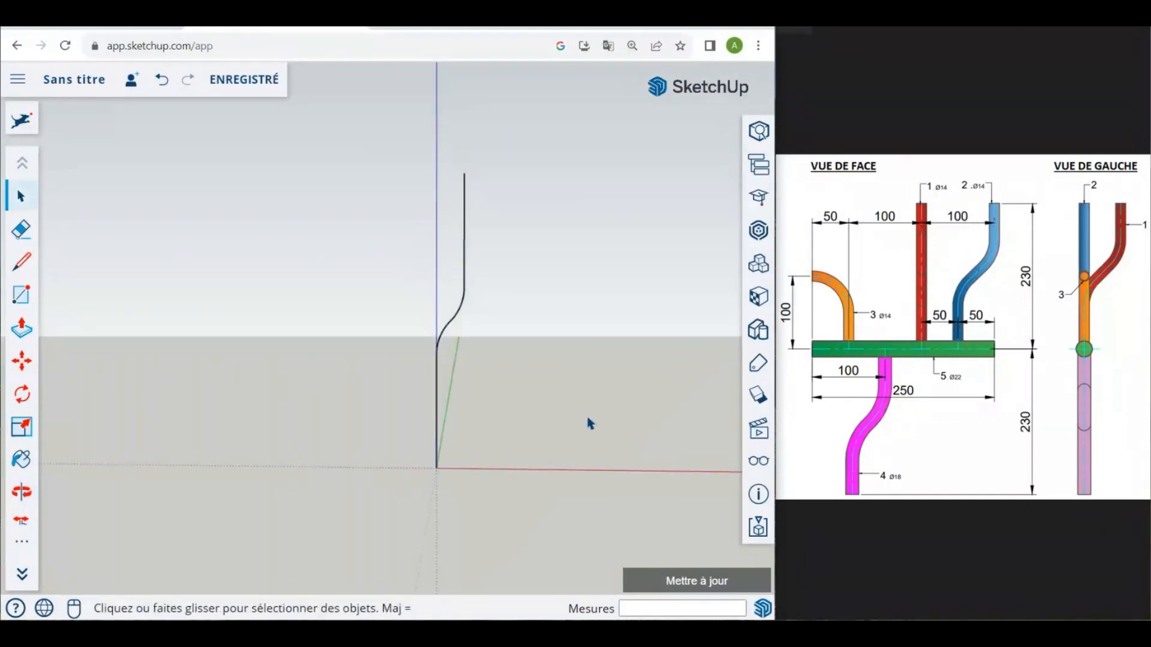
Step: Draw a horizontal circle of 7 mm radius centred on the origin at the lower end of the path
{"action": "middle_click_drag", "start_coordinate": [468, 452], "coordinate": [423, 488]}
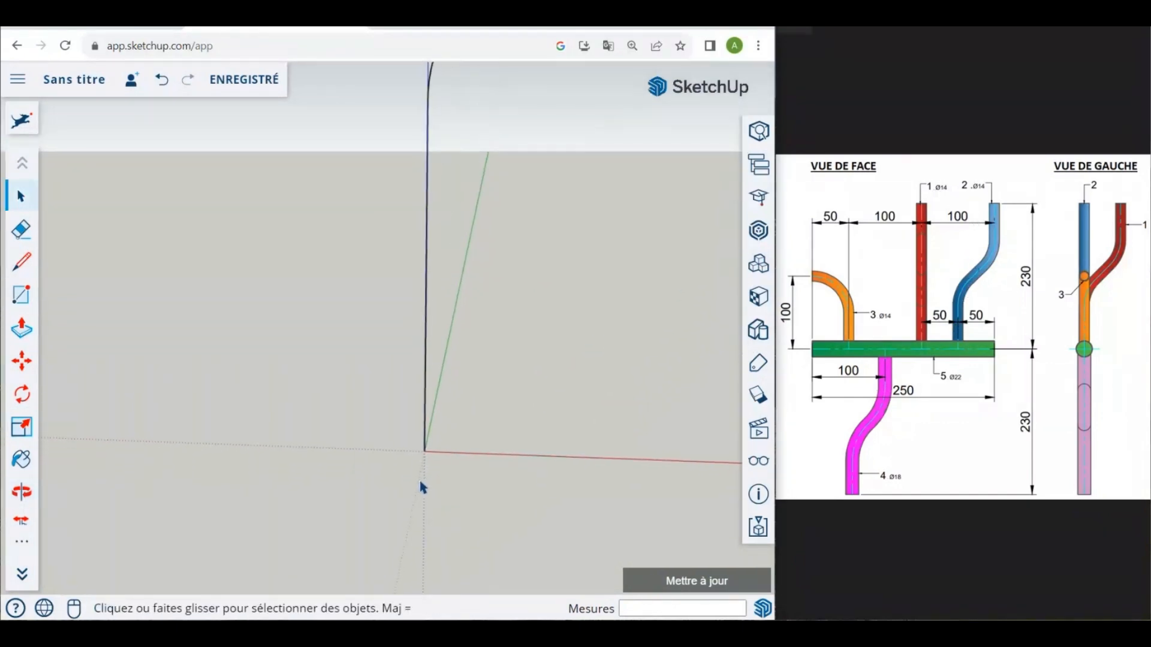
{"action": "left_click", "coordinate": [21, 541]}
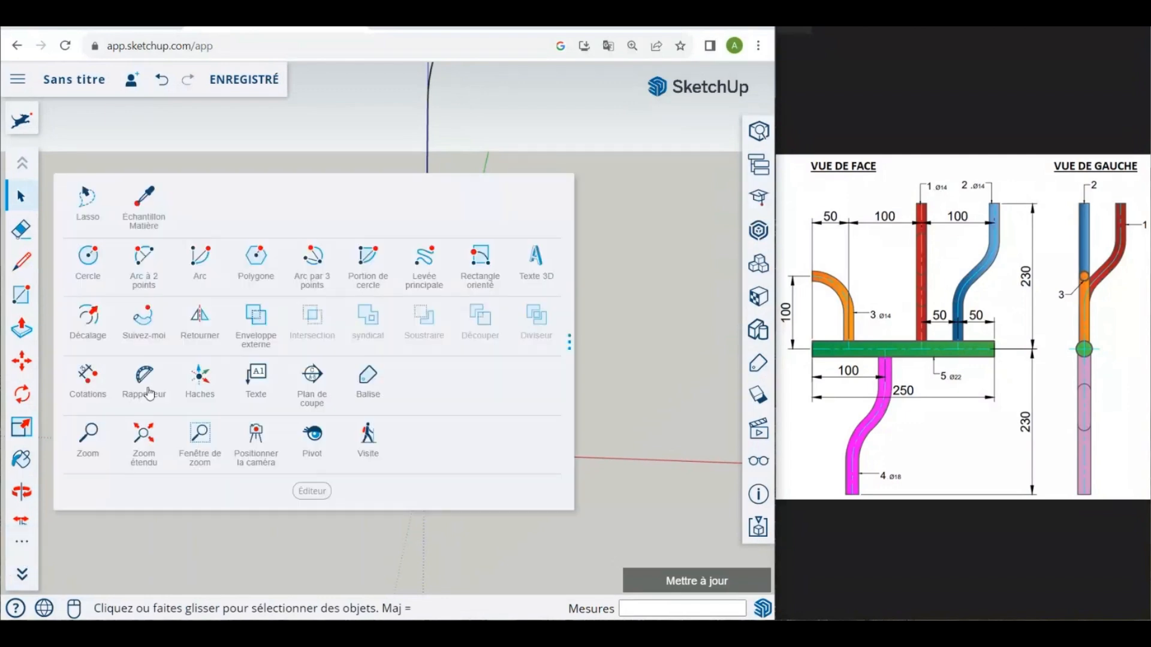
{"action": "left_click", "coordinate": [149, 394]}
{"action": "mouse_move", "coordinate": [440, 441]}
{"action": "middle_mouse_down"}
{"action": "mouse_move", "coordinate": [432, 548]}
{"action": "mouse_move", "coordinate": [429, 429]}
{"action": "middle_mouse_up"}
{"action": "left_click", "coordinate": [401, 421]}
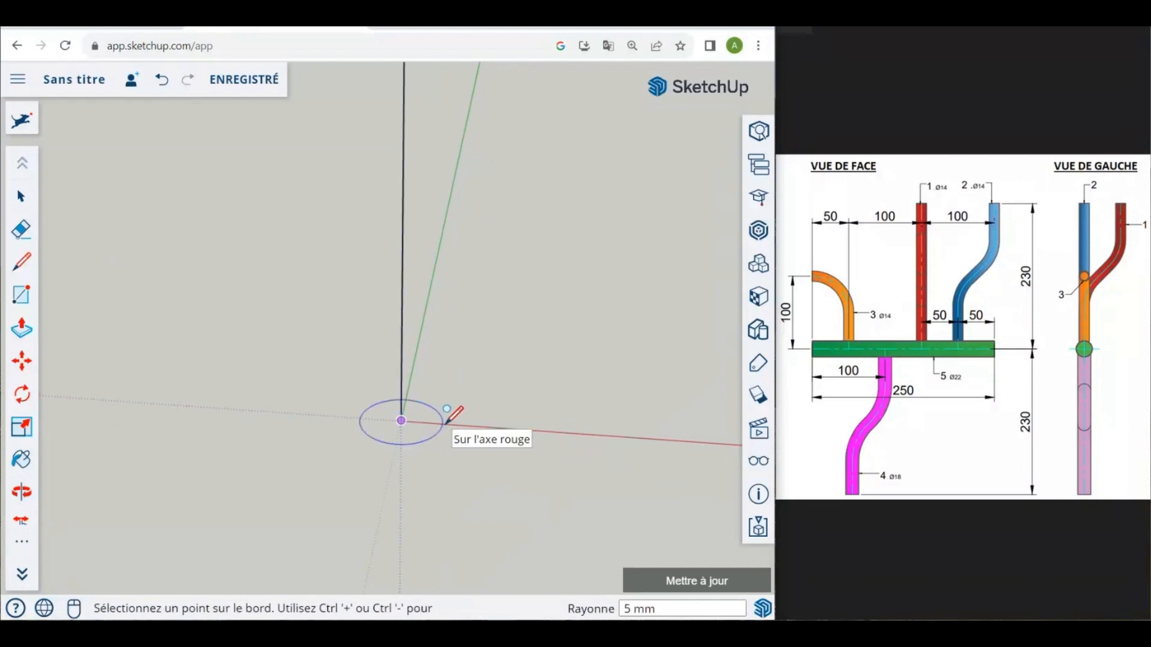
{"action": "type", "text": "7"}
{"action": "key", "text": "Return"}
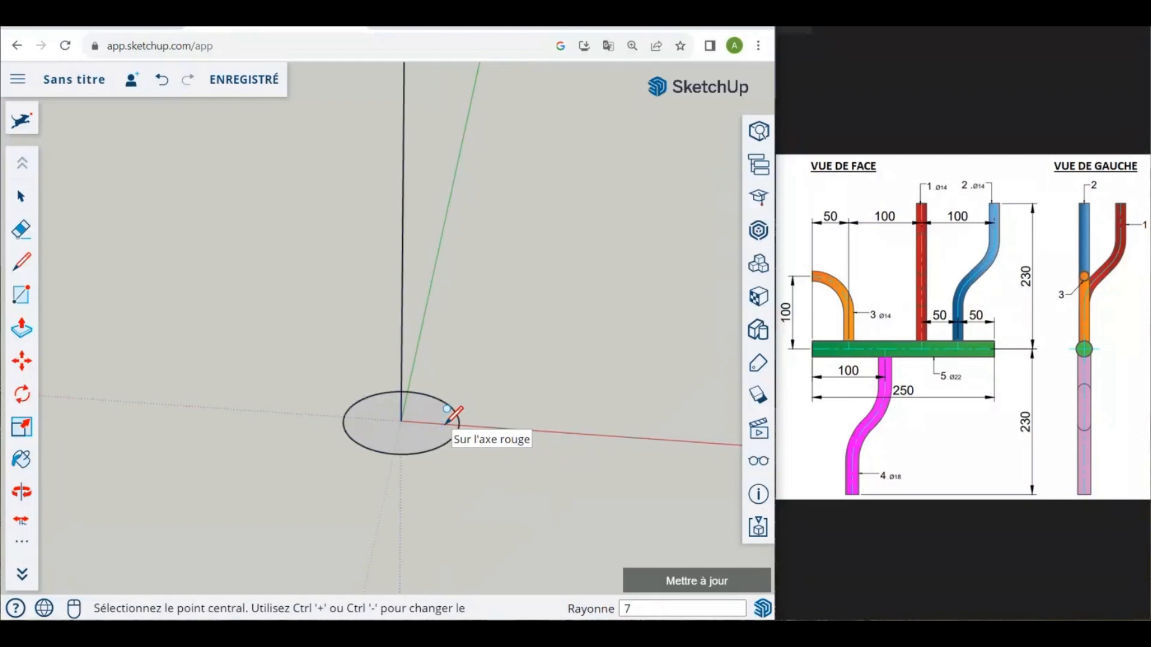
Step: Draw a concentric circle of 6 mm radius inside the 7 mm one and delete the inner face to leave a ring
{"action": "left_click", "coordinate": [401, 421]}
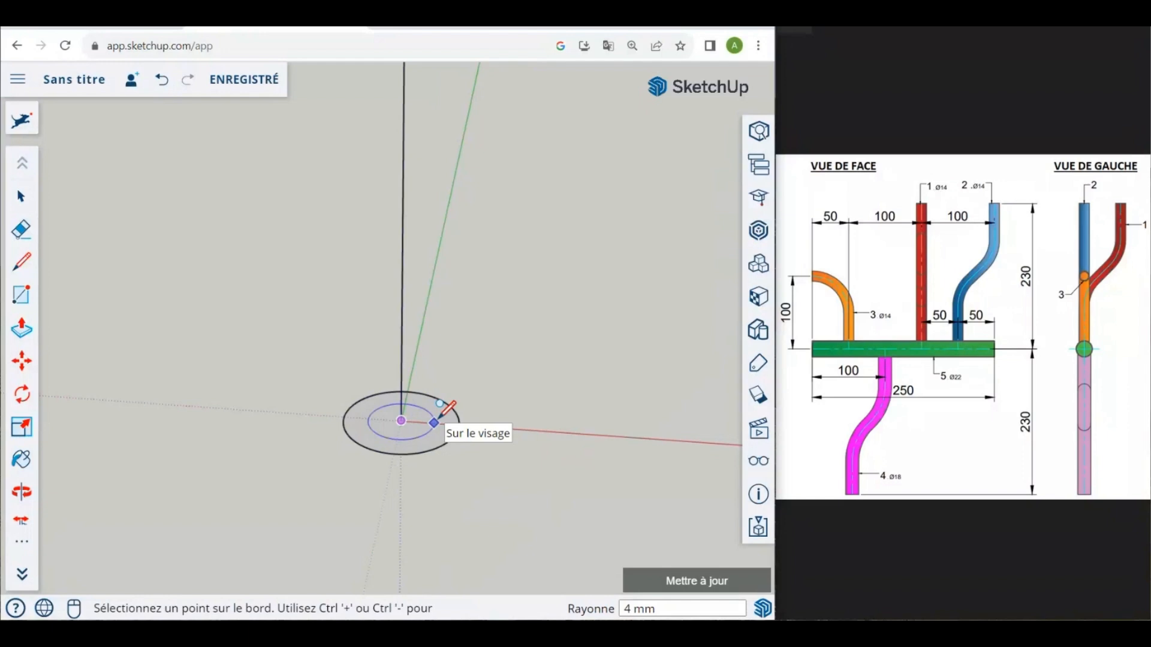
{"action": "type", "text": "6"}
{"action": "key", "text": "Return"}
{"action": "left_click", "coordinate": [19, 195]}
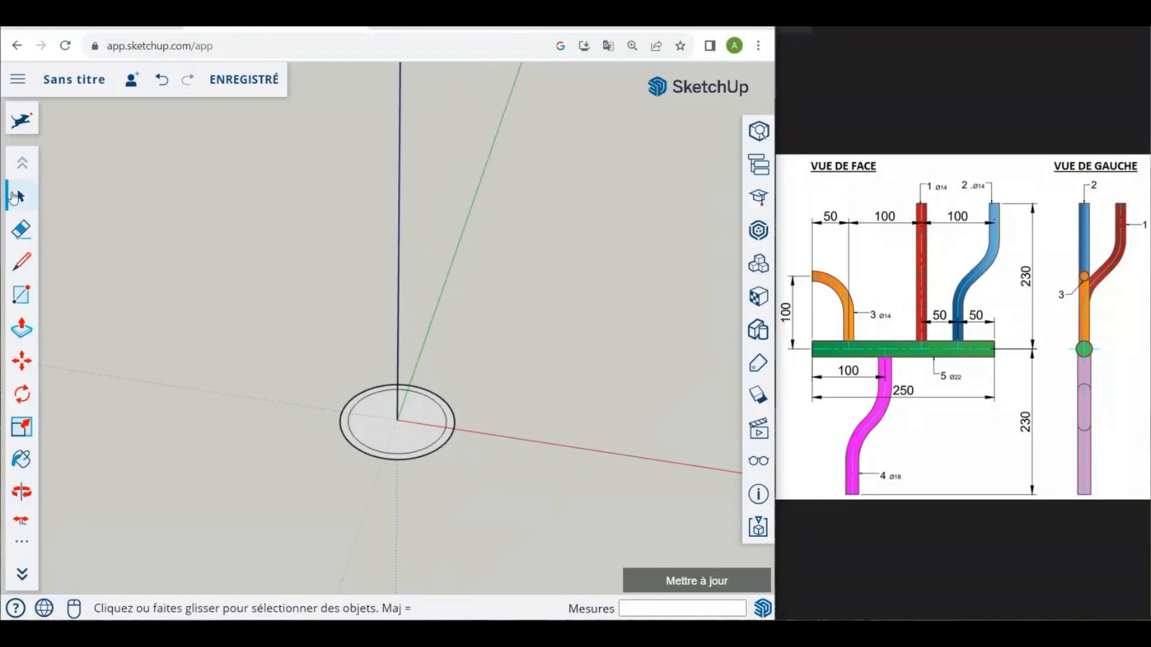
{"action": "left_click", "coordinate": [397, 436]}
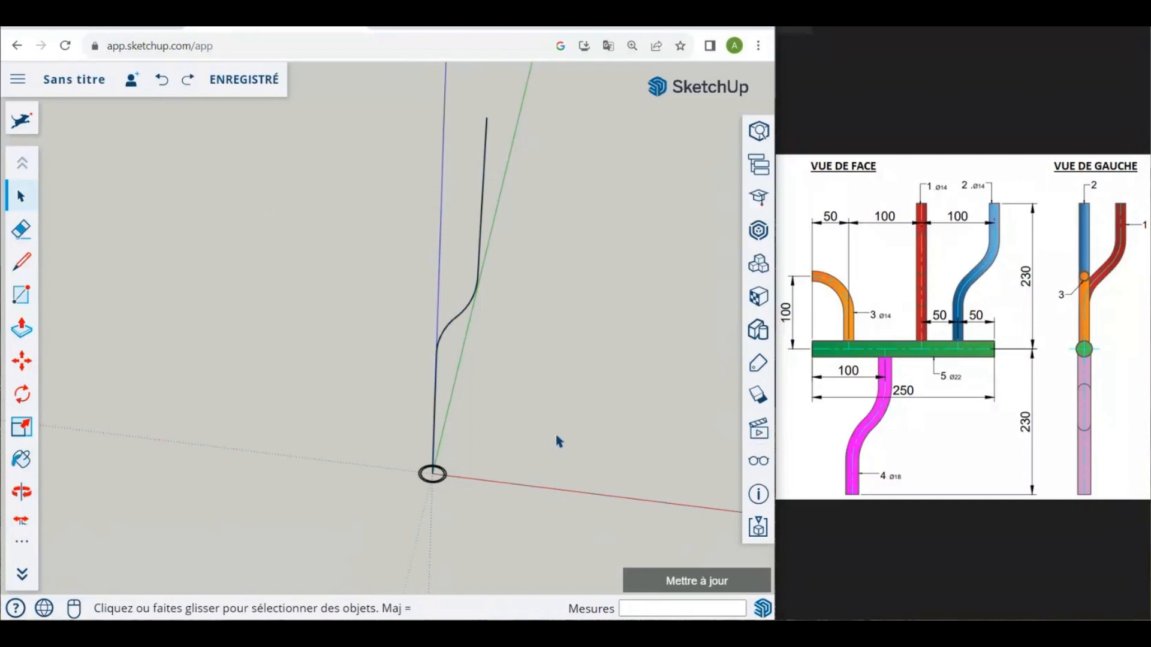
Step: Explode the two grouped halves of the S-shaped path and weld their edges into one continuous curve
{"action": "left_click_drag", "start_coordinate": [556, 436], "coordinate": [360, 111]}
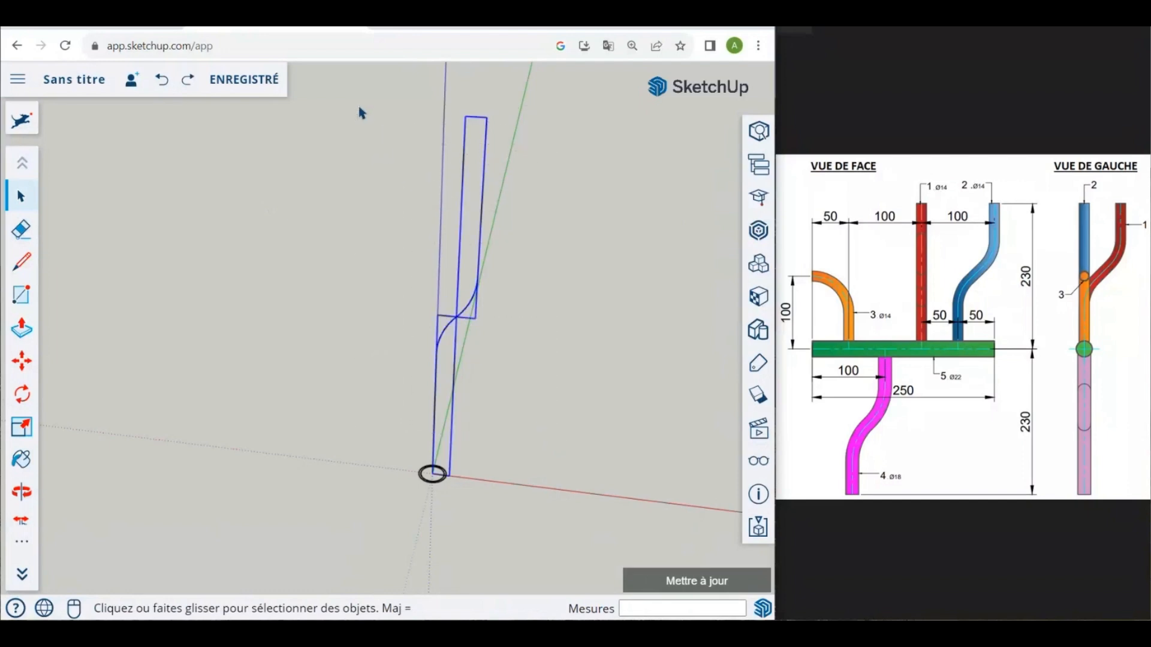
{"action": "right_click", "coordinate": [467, 314]}
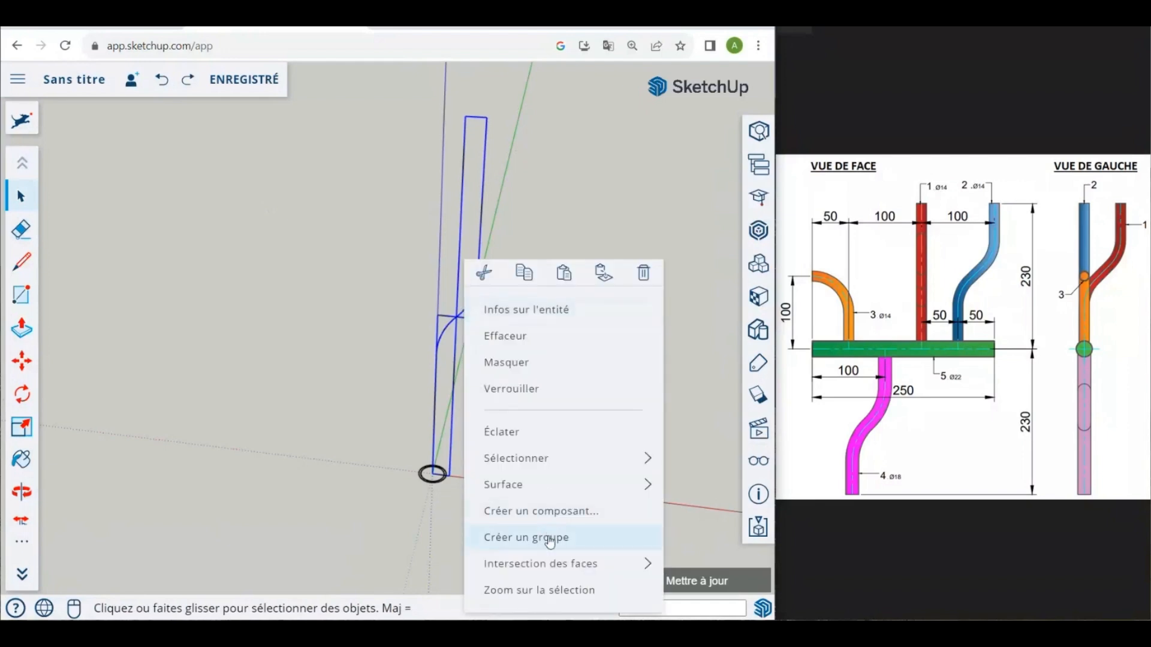
{"action": "left_click", "coordinate": [530, 433]}
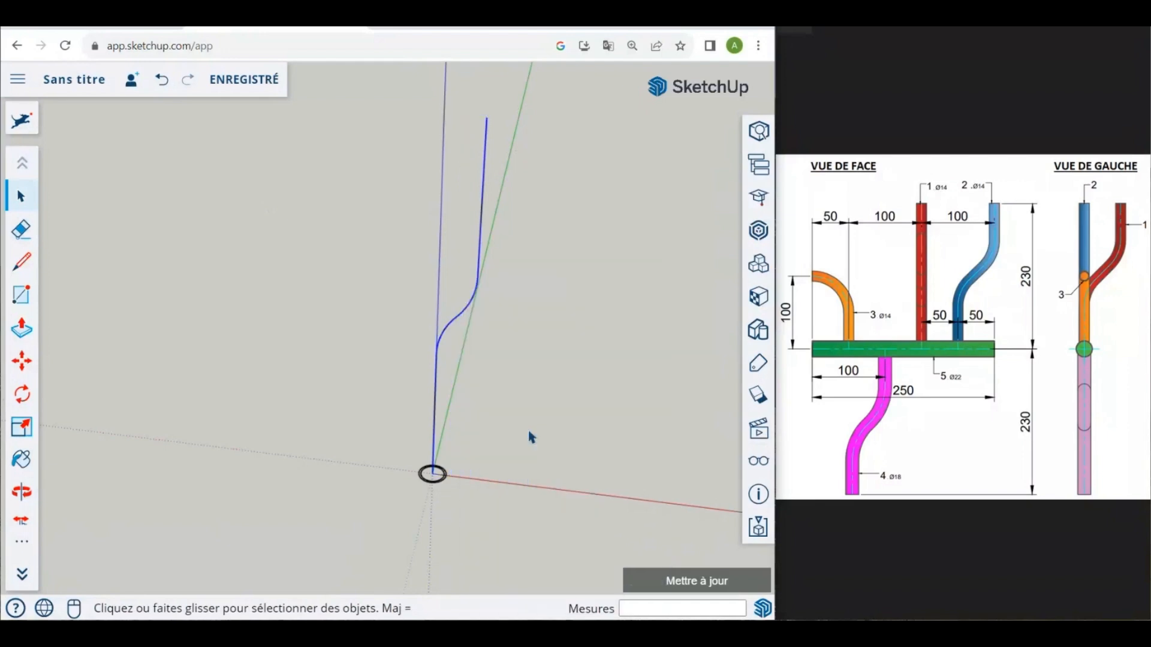
{"action": "right_click", "coordinate": [481, 261]}
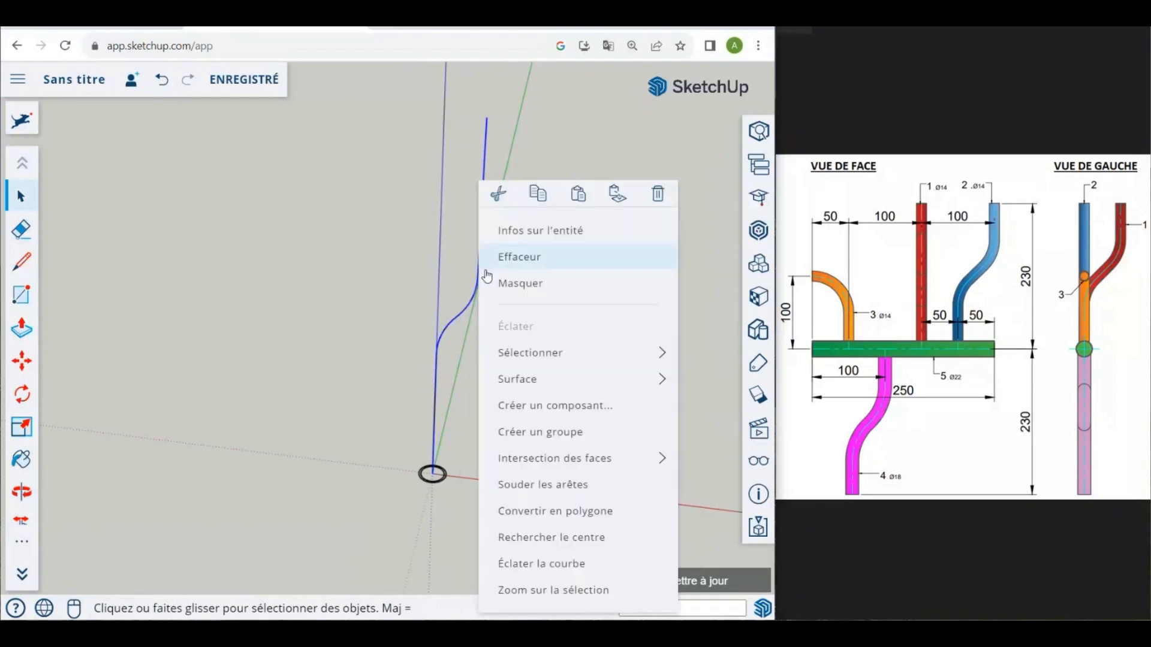
{"action": "left_click", "coordinate": [546, 486]}
{"action": "left_click", "coordinate": [328, 300]}
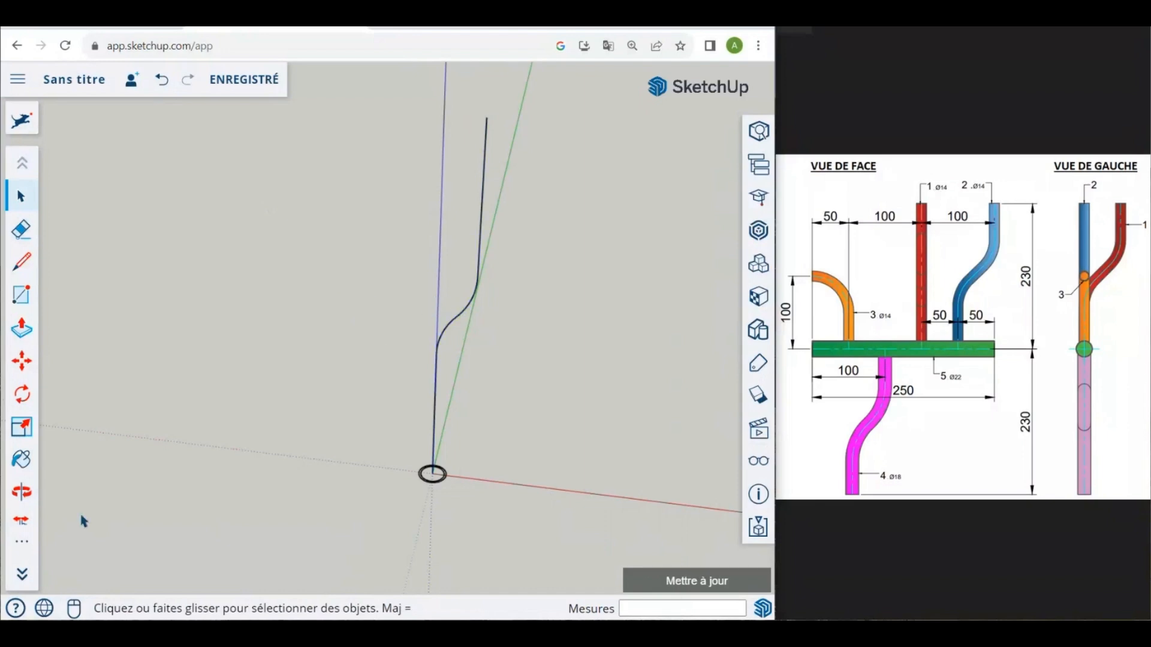
Step: Sweep the ring profile along the full S-shaped path with Follow Me, up to the path's upper end
{"action": "left_click", "coordinate": [22, 541]}
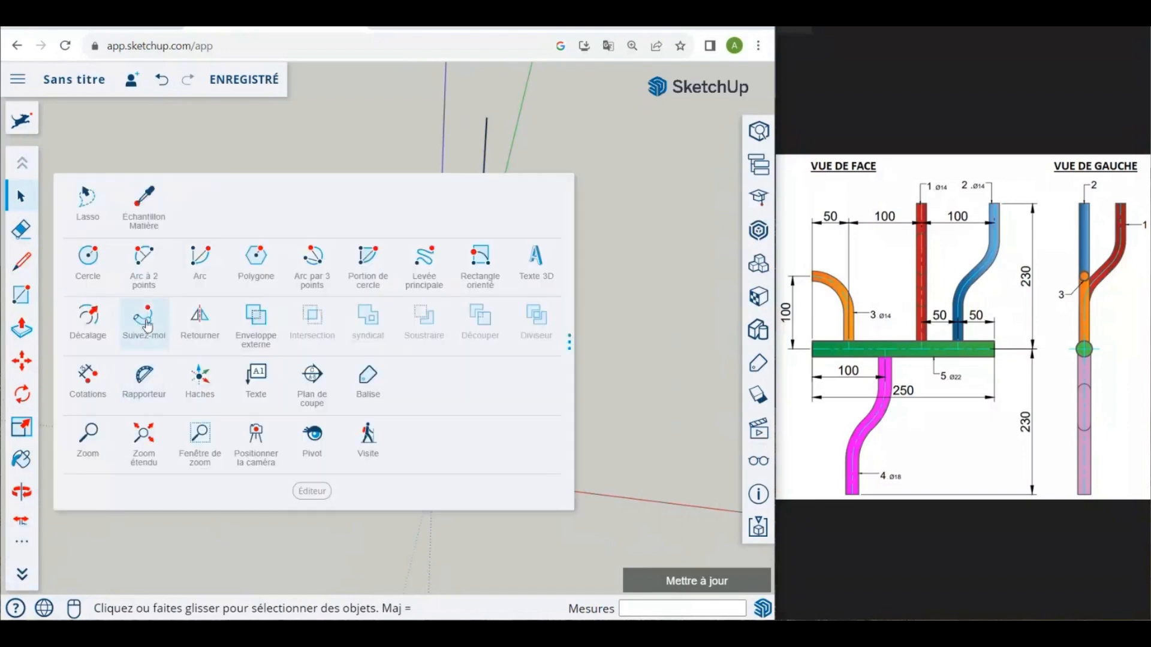
{"action": "left_click", "coordinate": [147, 326]}
{"action": "scroll", "coordinate": [393, 406], "scroll_direction": "up", "scroll_amount": 8}
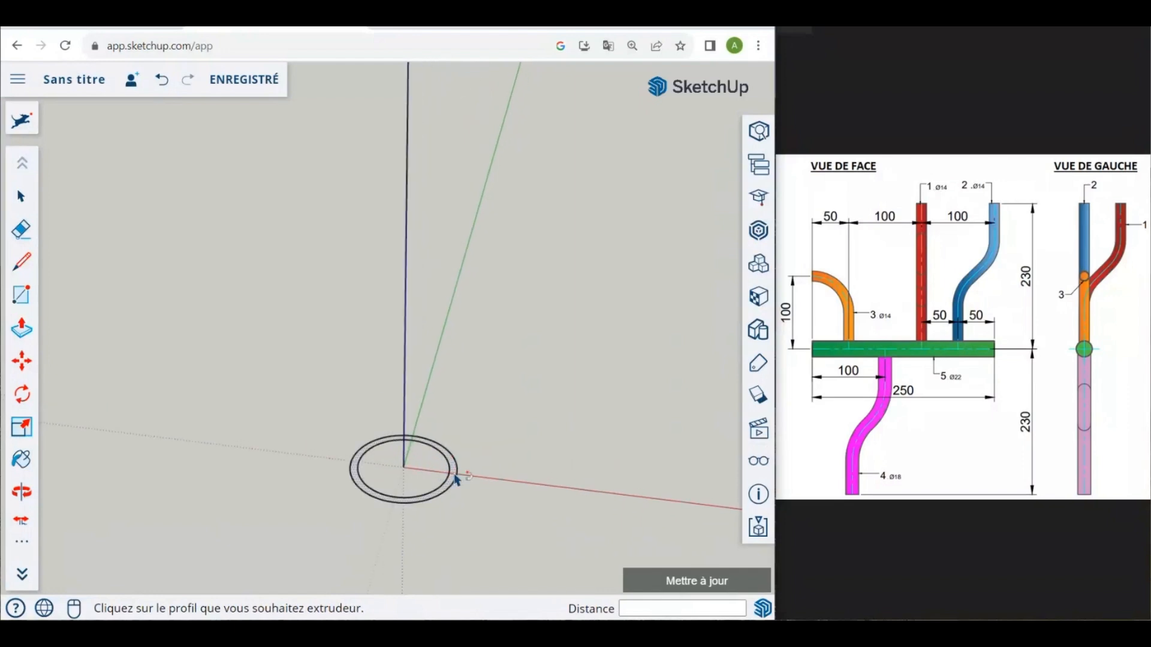
{"action": "left_click", "coordinate": [455, 479]}
{"action": "scroll", "coordinate": [444, 473], "scroll_direction": "down", "scroll_amount": 5}
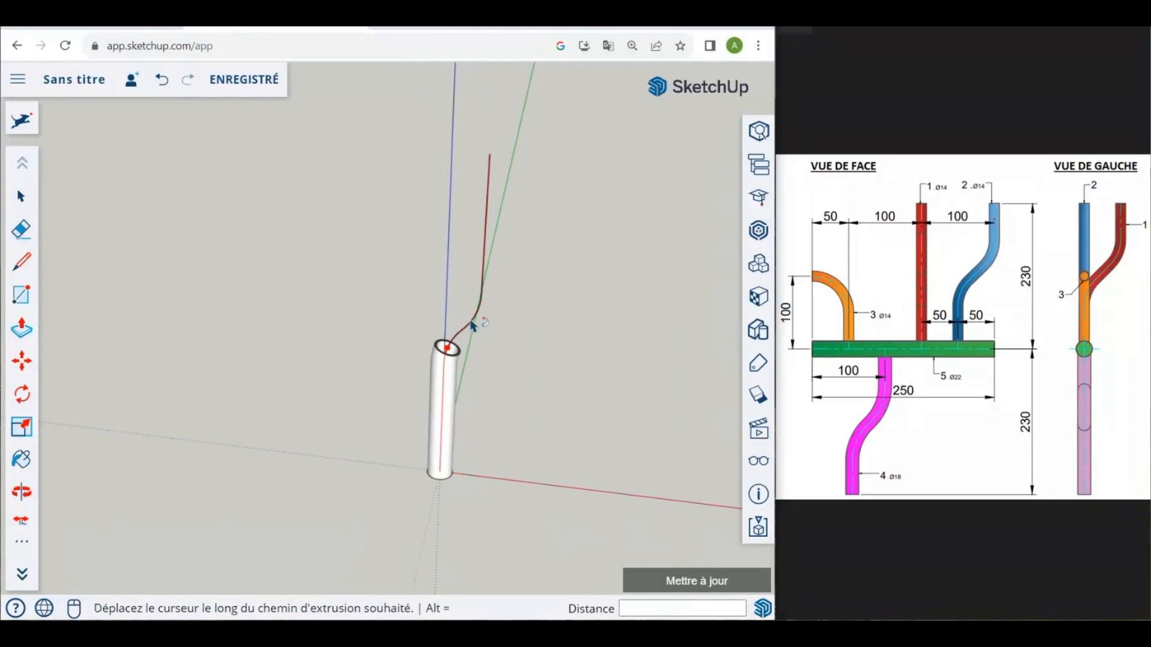
{"action": "left_click", "coordinate": [490, 157]}
{"action": "left_click", "coordinate": [20, 196]}
{"action": "scroll", "coordinate": [324, 336], "scroll_direction": "down", "scroll_amount": 2}
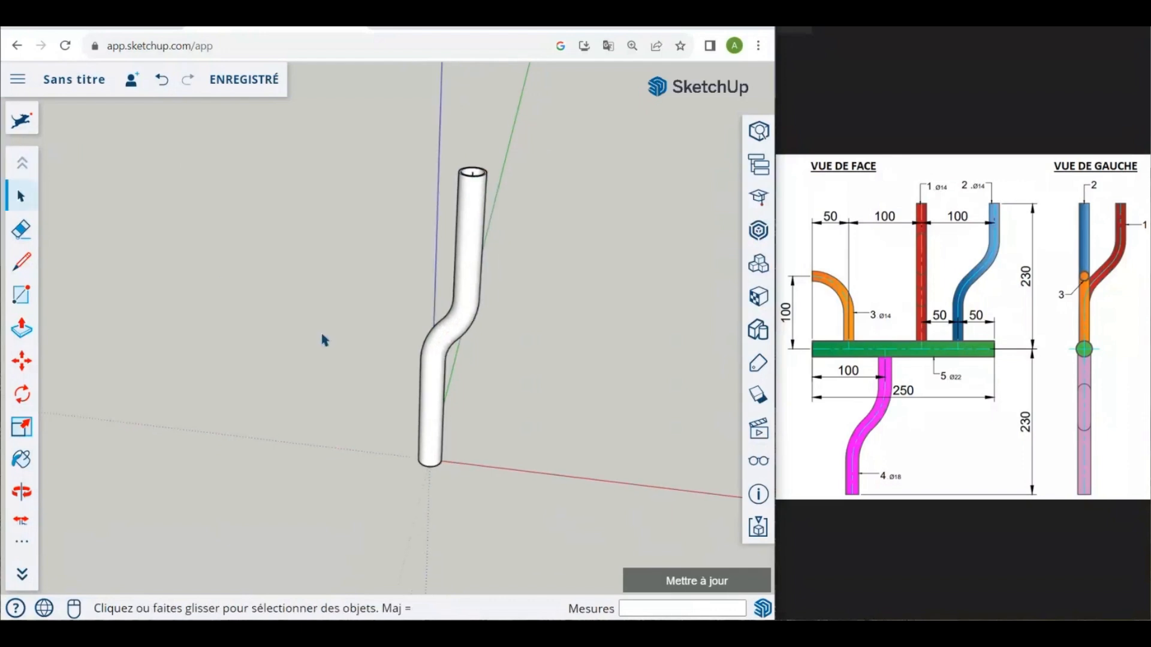
Step: Select the whole S-shaped tube and turn it into a group
{"action": "middle_click_drag", "start_coordinate": [324, 336], "coordinate": [381, 284]}
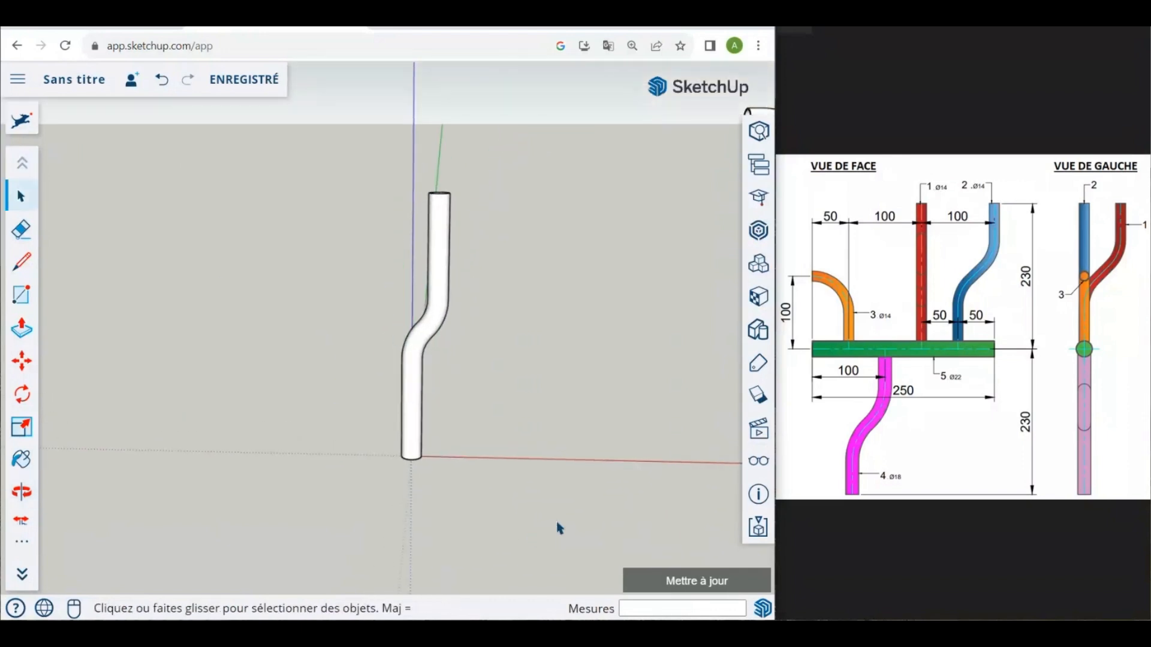
{"action": "left_click_drag", "start_coordinate": [564, 515], "coordinate": [324, 188]}
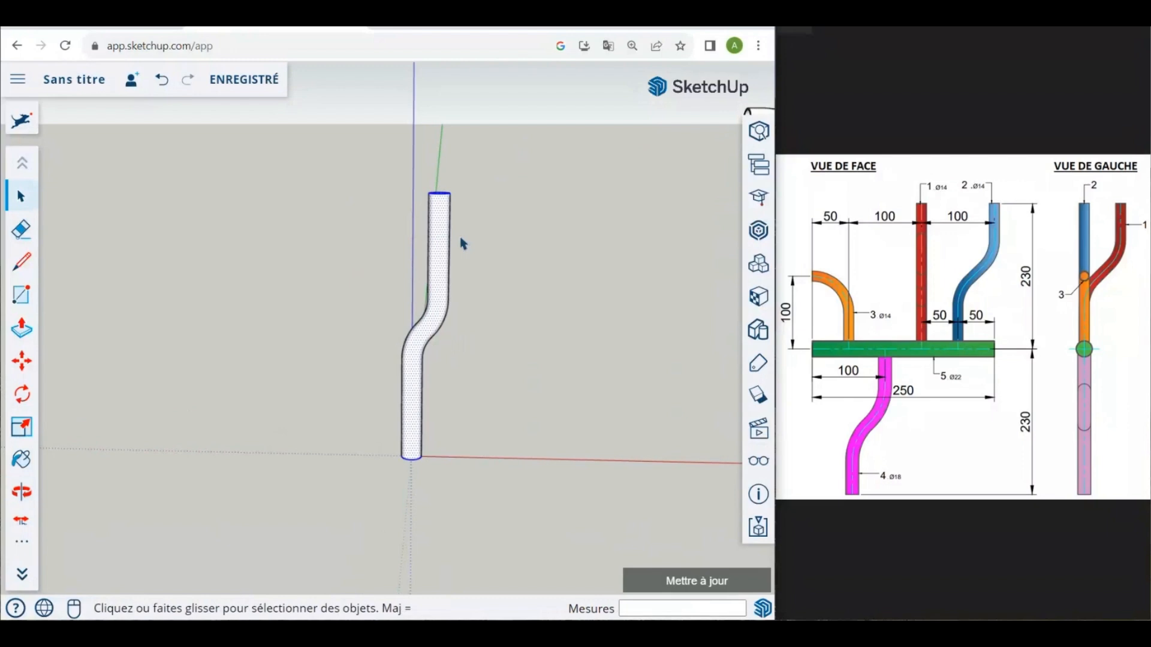
{"action": "right_click", "coordinate": [440, 251]}
{"action": "left_click", "coordinate": [489, 378]}
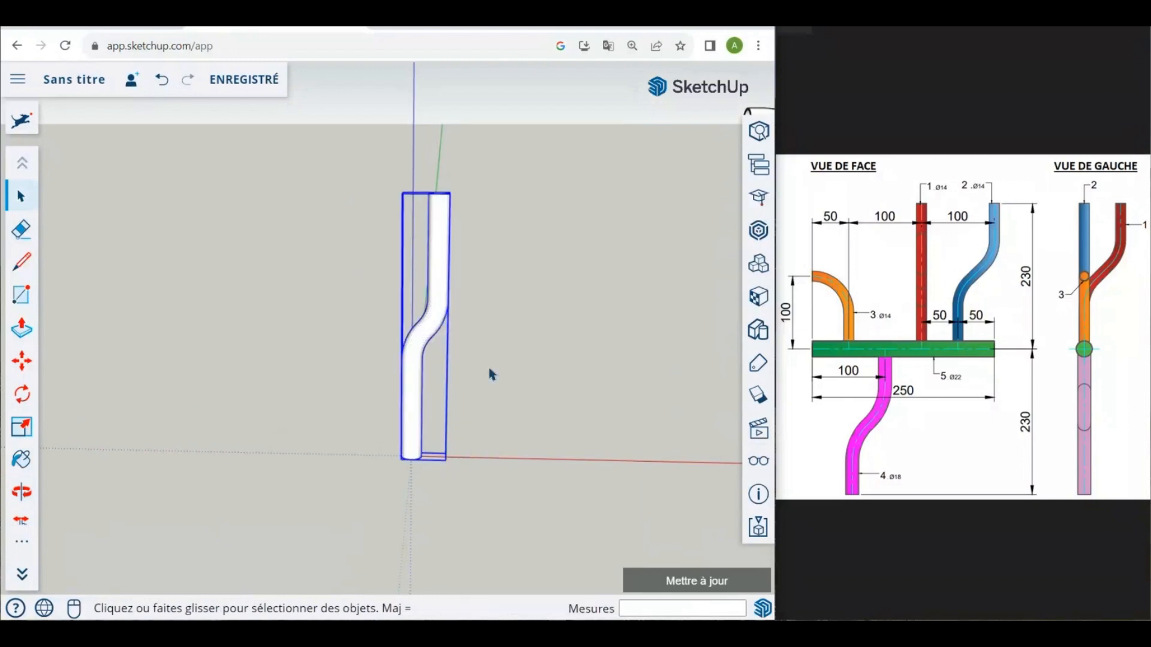
{"action": "middle_click_drag", "start_coordinate": [490, 376], "coordinate": [528, 385]}
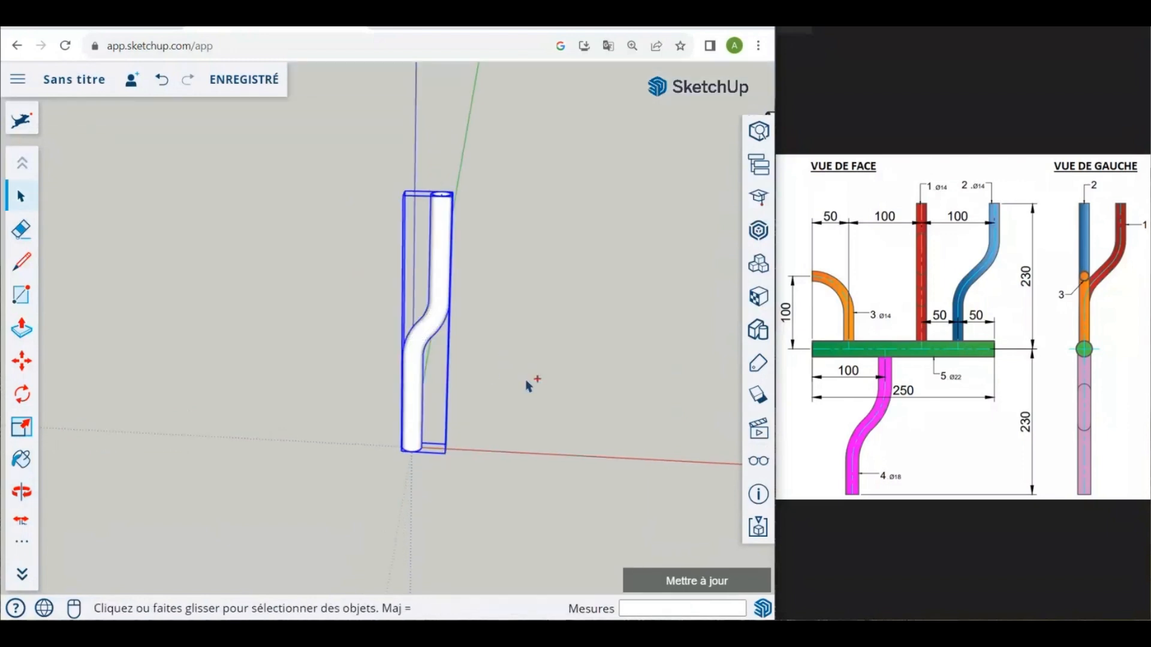
Step: Copy the grouped tube and paste the duplicate beside the original, near the positive red axis
{"action": "key", "text": "ctrl+c"}
{"action": "key", "text": "ctrl+v"}
{"action": "left_click", "coordinate": [549, 472]}
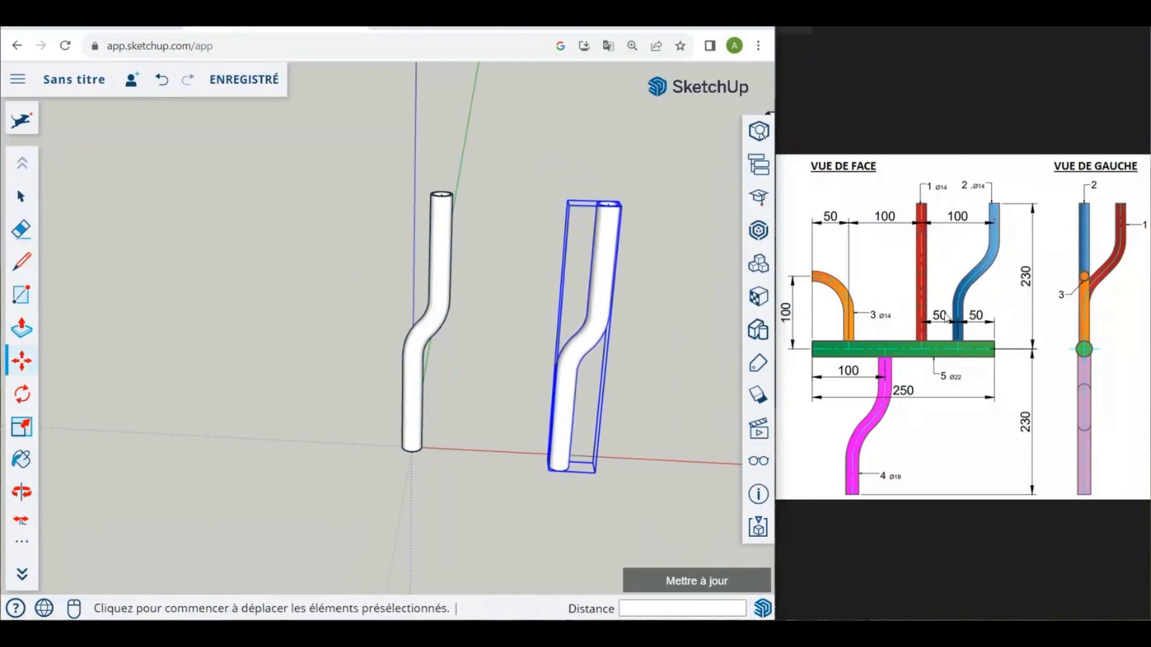
{"action": "scroll", "coordinate": [744, 280], "scroll_direction": "down", "scroll_amount": 1}
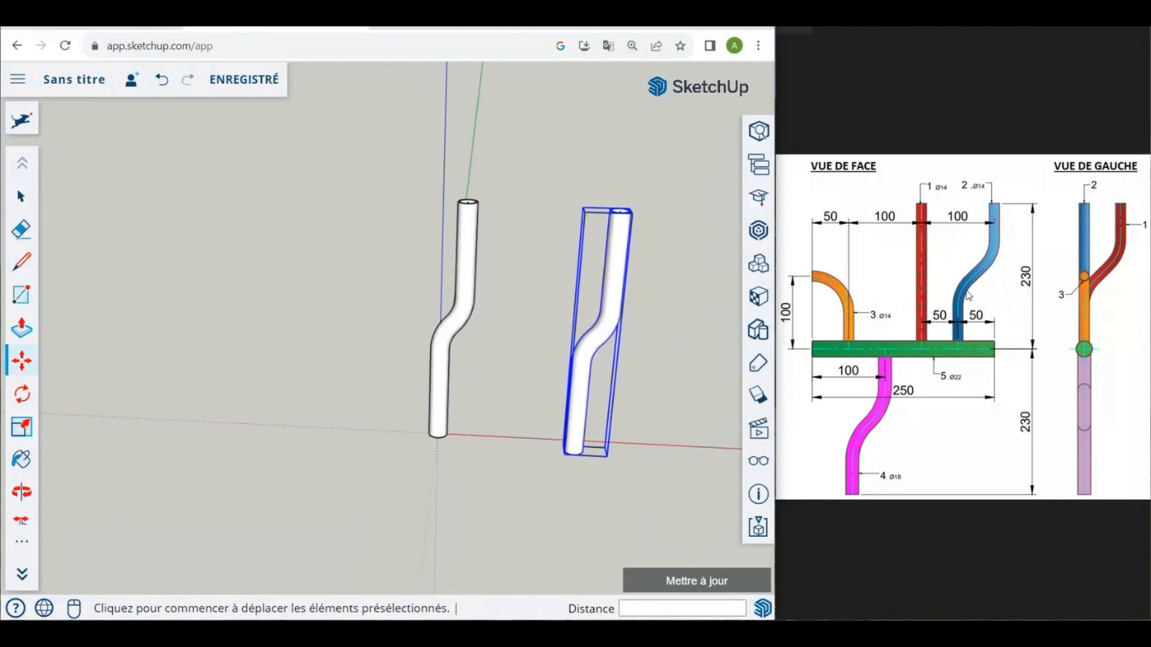
Step: Rotate the tube copy 90° clockwise, seen from above, in the horizontal plane, starting from the red axis direction
{"action": "scroll", "coordinate": [285, 228], "scroll_direction": "down", "scroll_amount": 3}
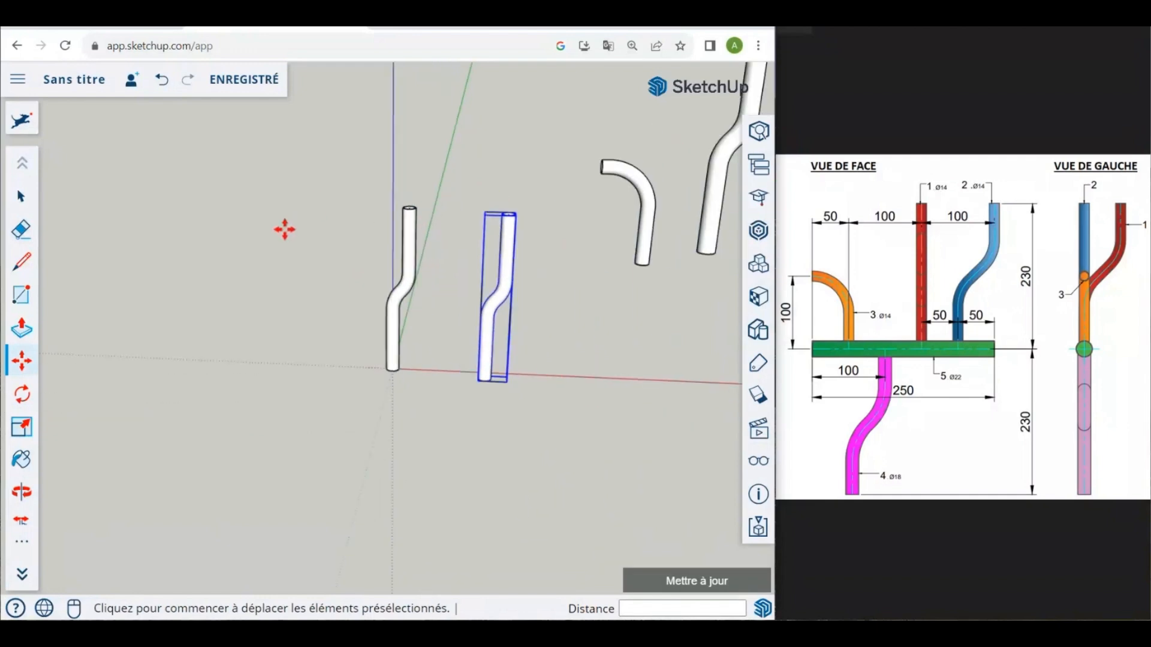
{"action": "middle_click_drag", "start_coordinate": [454, 130], "coordinate": [464, 242]}
{"action": "left_click_drag", "start_coordinate": [463, 242], "coordinate": [447, 405]}
{"action": "key", "text": "m"}
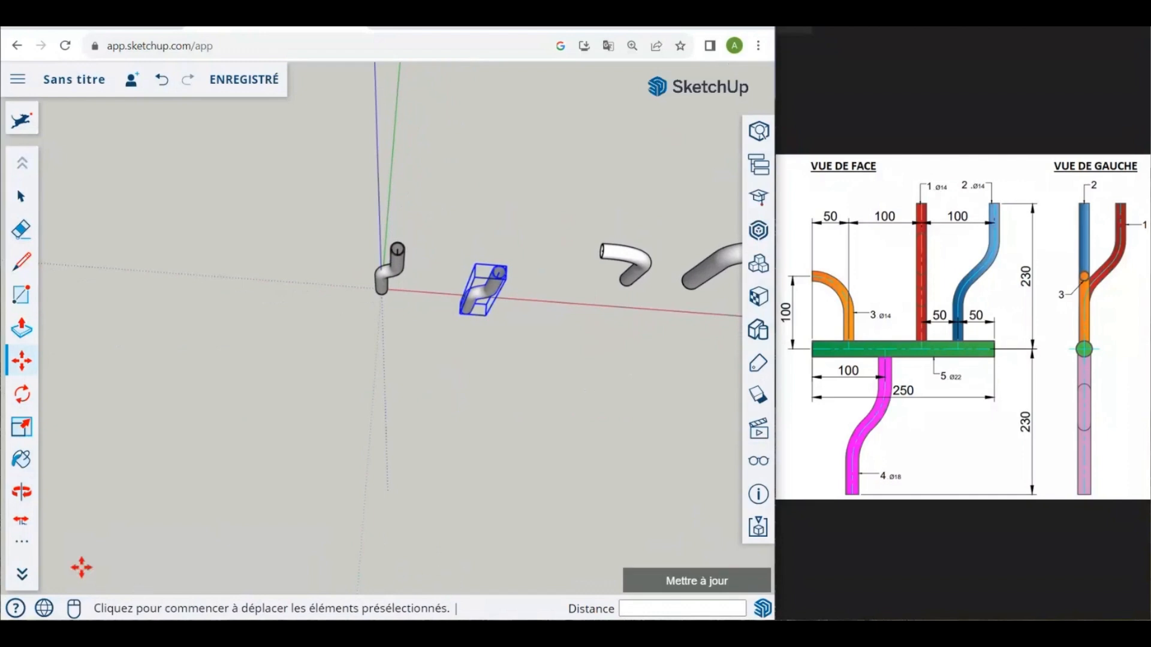
{"action": "left_click", "coordinate": [18, 405]}
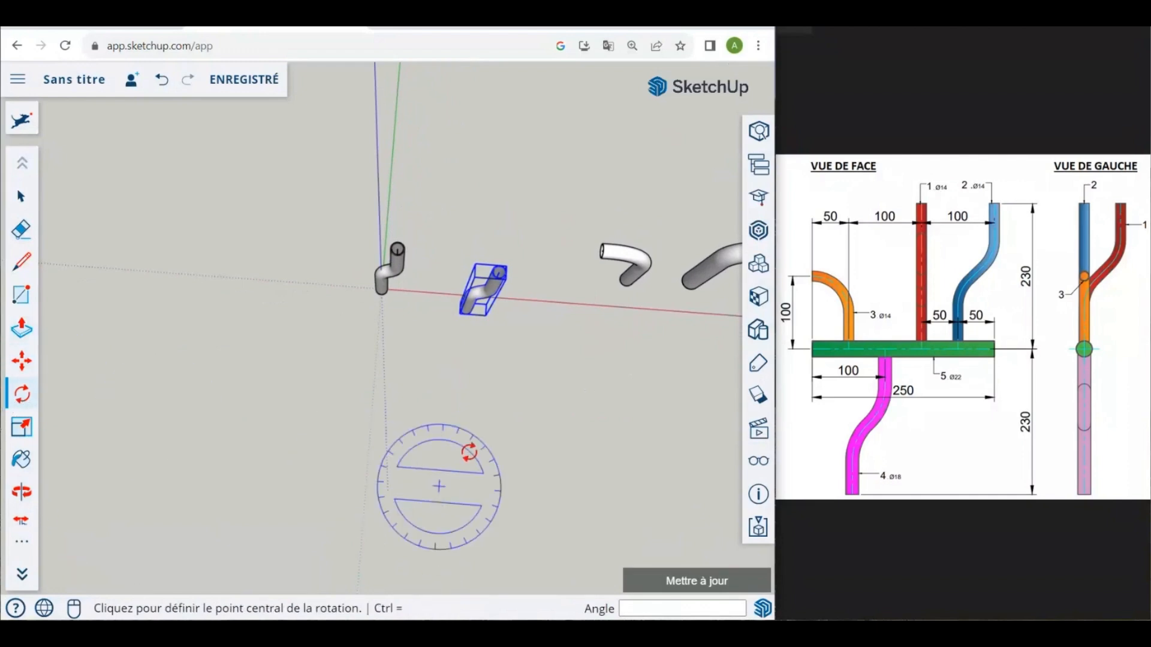
{"action": "left_click", "coordinate": [482, 370]}
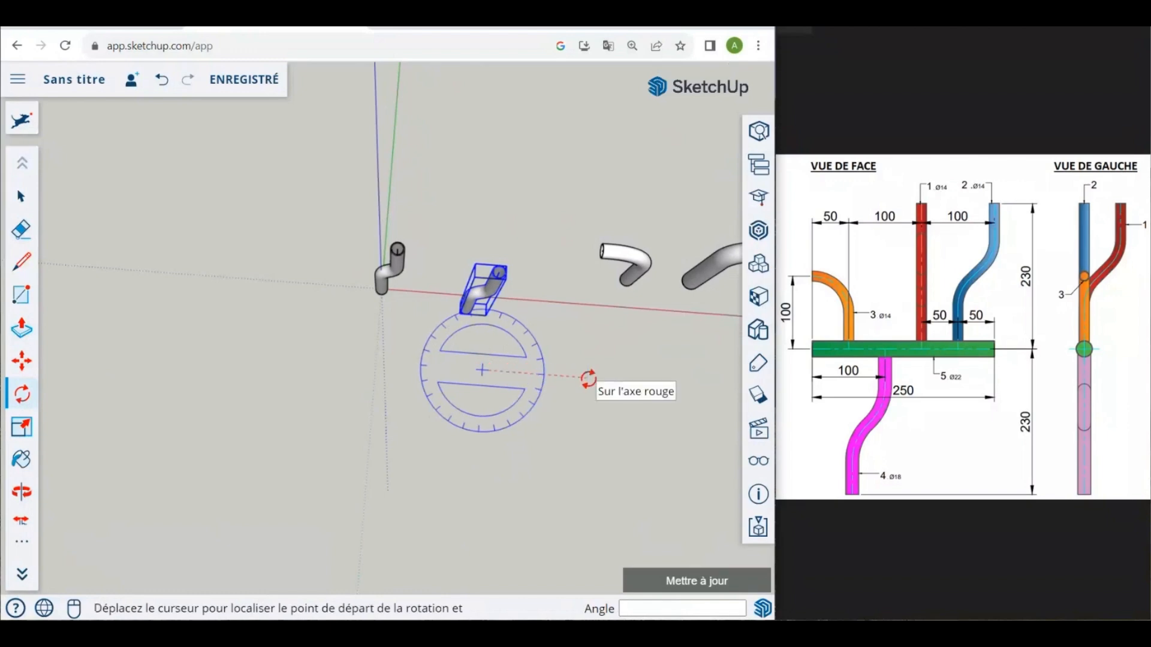
{"action": "left_click", "coordinate": [588, 379]}
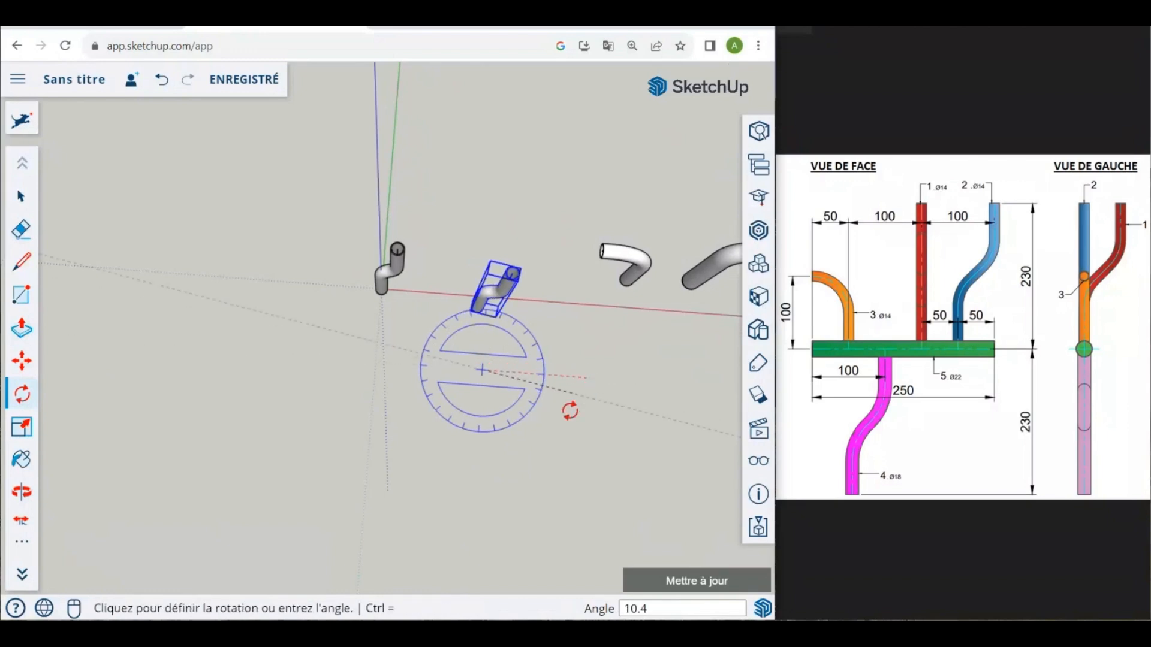
{"action": "left_click", "coordinate": [471, 490]}
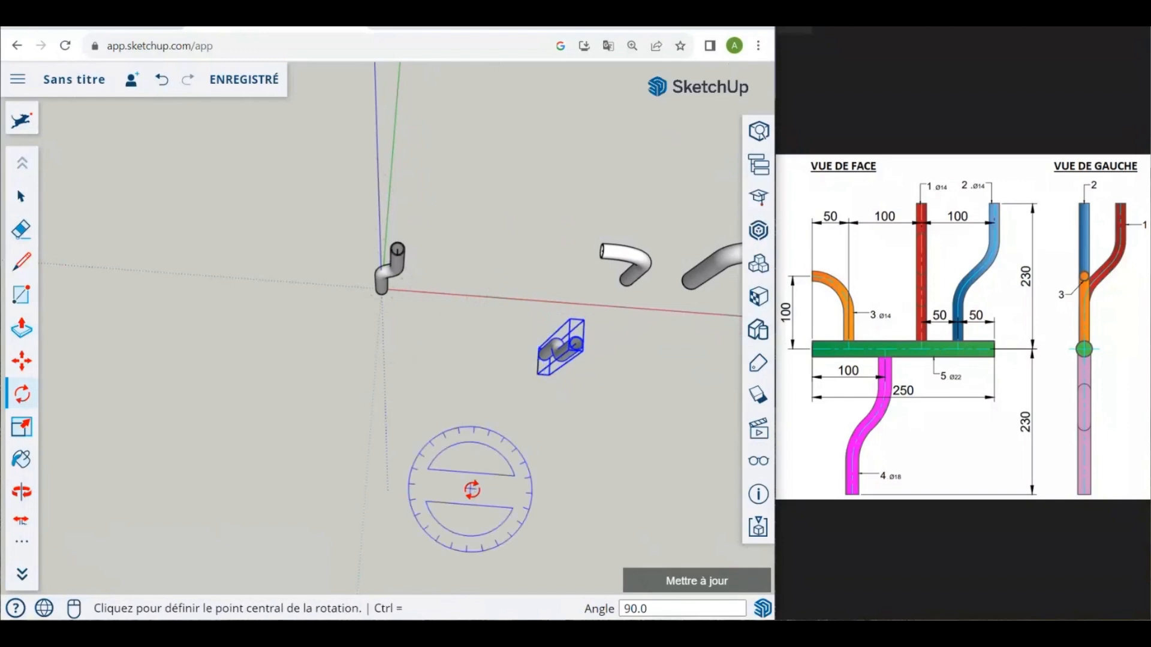
{"action": "left_click", "coordinate": [13, 204]}
Step: Examine the rotated tube copy from the front and the side against tube 1 in the drawing's front and left views
{"action": "scroll", "coordinate": [153, 318], "scroll_direction": "down", "scroll_amount": 3}
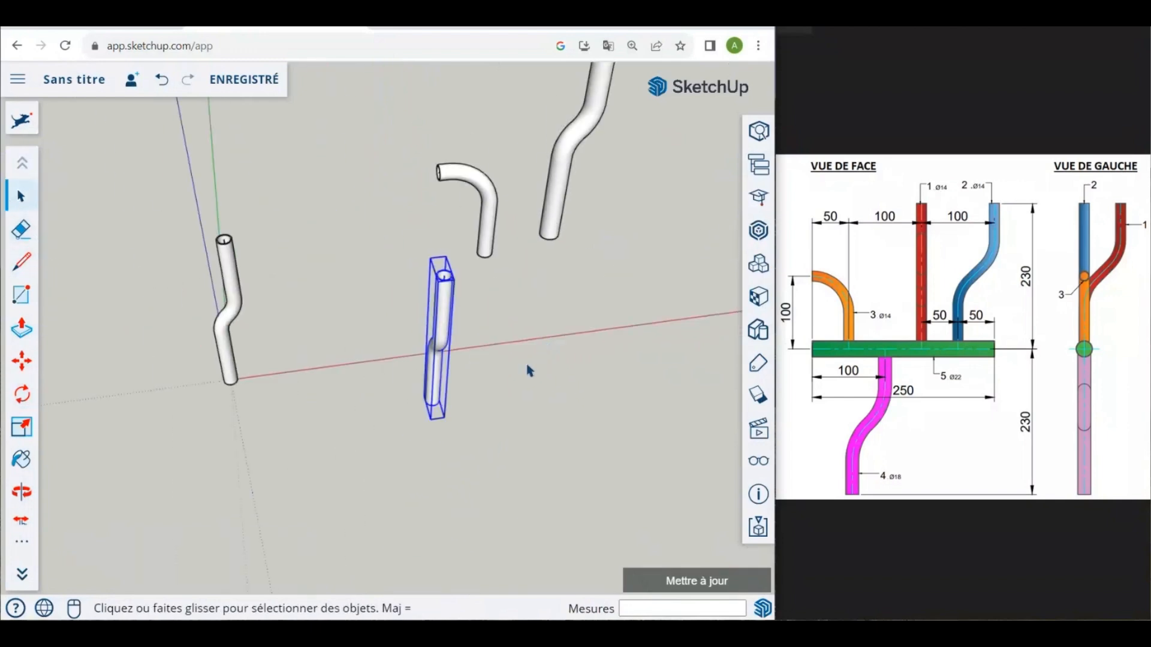
{"action": "middle_click_drag", "start_coordinate": [501, 403], "coordinate": [429, 188]}
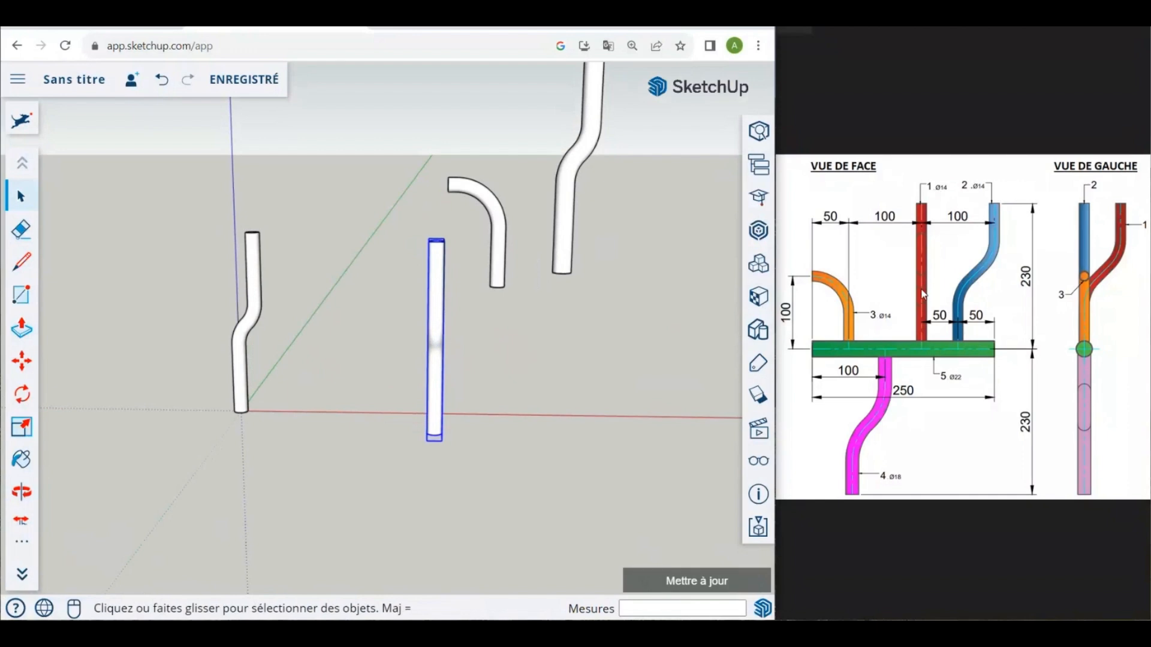
{"action": "middle_click_drag", "start_coordinate": [346, 376], "coordinate": [701, 398]}
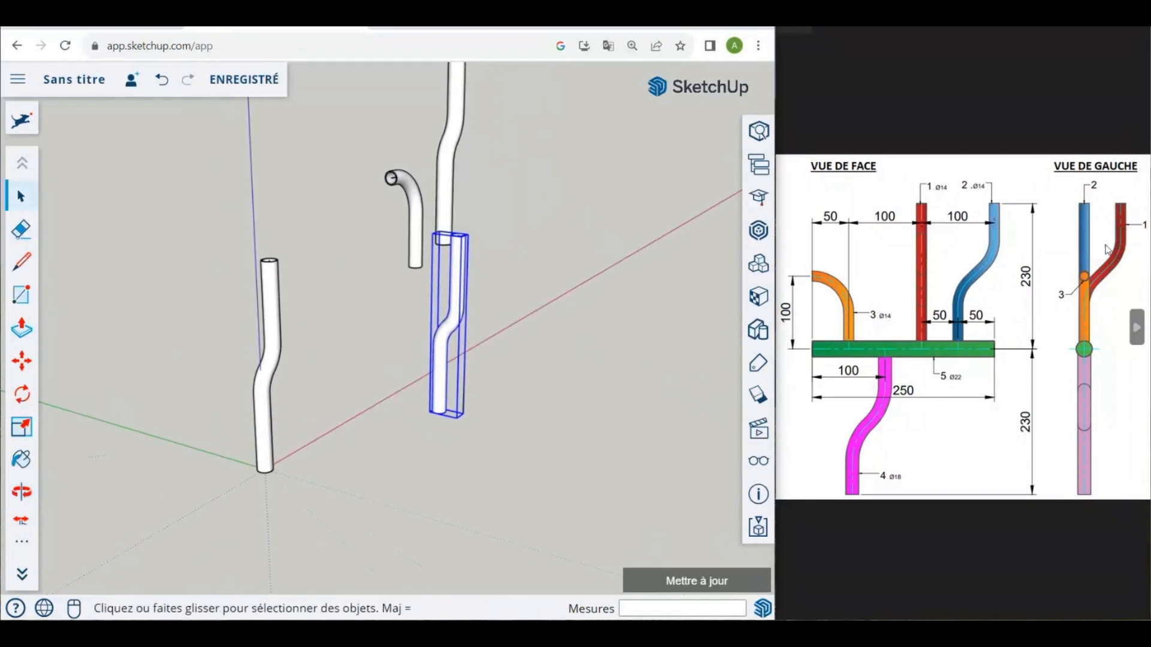
{"action": "middle_click_drag", "start_coordinate": [506, 367], "coordinate": [552, 368]}
{"action": "key", "text": "space"}
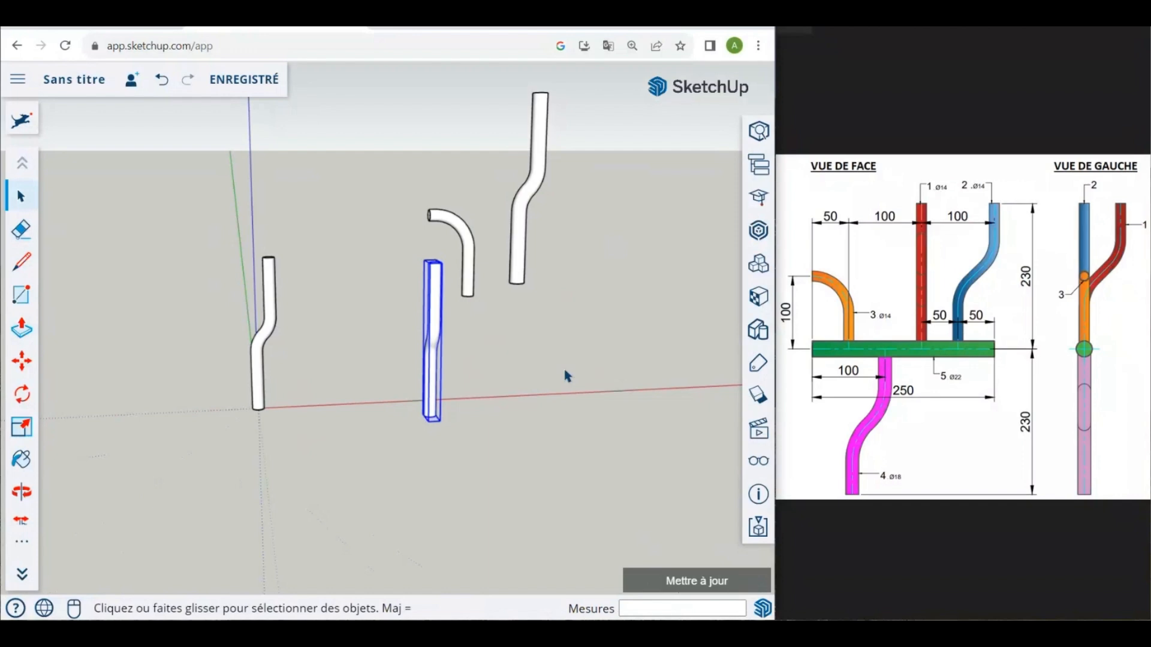
{"action": "scroll", "coordinate": [578, 372], "scroll_direction": "down", "scroll_amount": 1}
{"action": "middle_click_drag", "start_coordinate": [578, 373], "coordinate": [426, 414]}
{"action": "scroll", "coordinate": [344, 388], "scroll_direction": "up", "scroll_amount": 3}
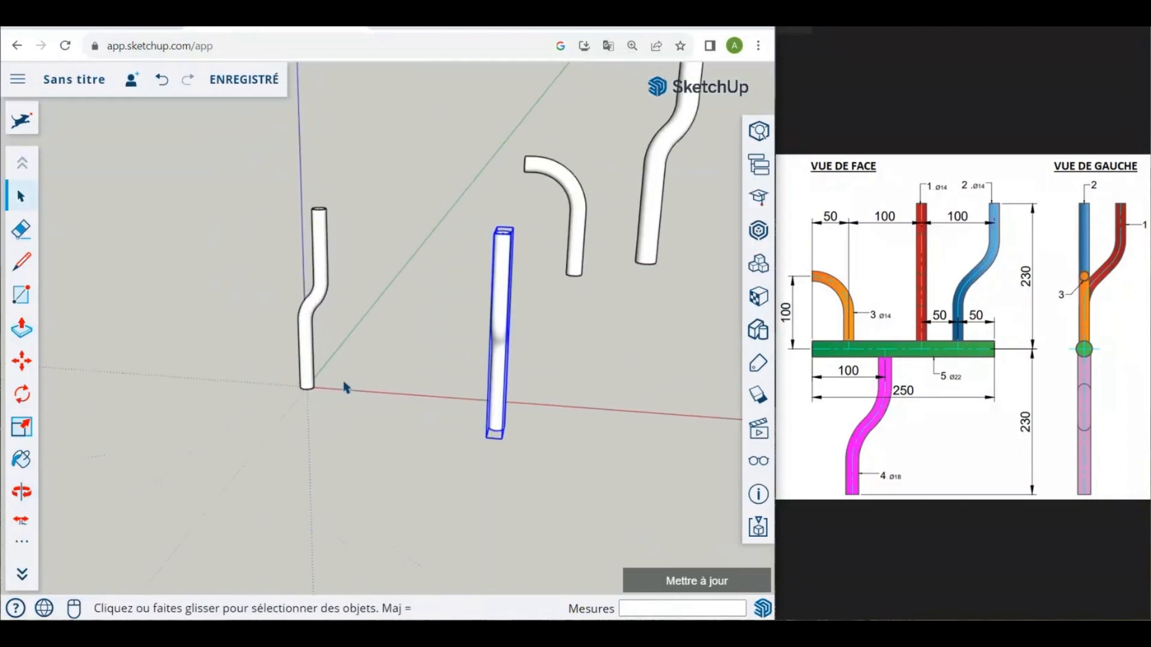
Step: Move the original tube by its lower end centre from the origin to a free spot beside the rotated copy, about 183 mm away
{"action": "left_click", "coordinate": [309, 253]}
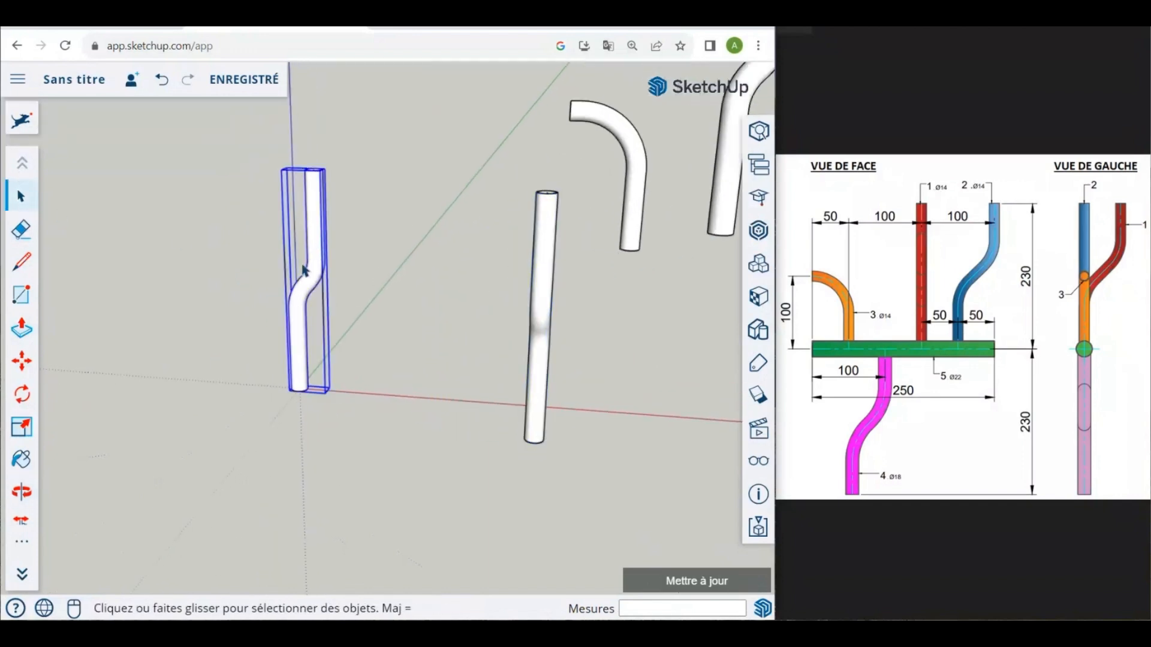
{"action": "middle_click_drag", "start_coordinate": [304, 268], "coordinate": [304, 306]}
{"action": "scroll", "coordinate": [296, 411], "scroll_direction": "up", "scroll_amount": 4}
{"action": "middle_click_drag", "start_coordinate": [300, 419], "coordinate": [326, 372]}
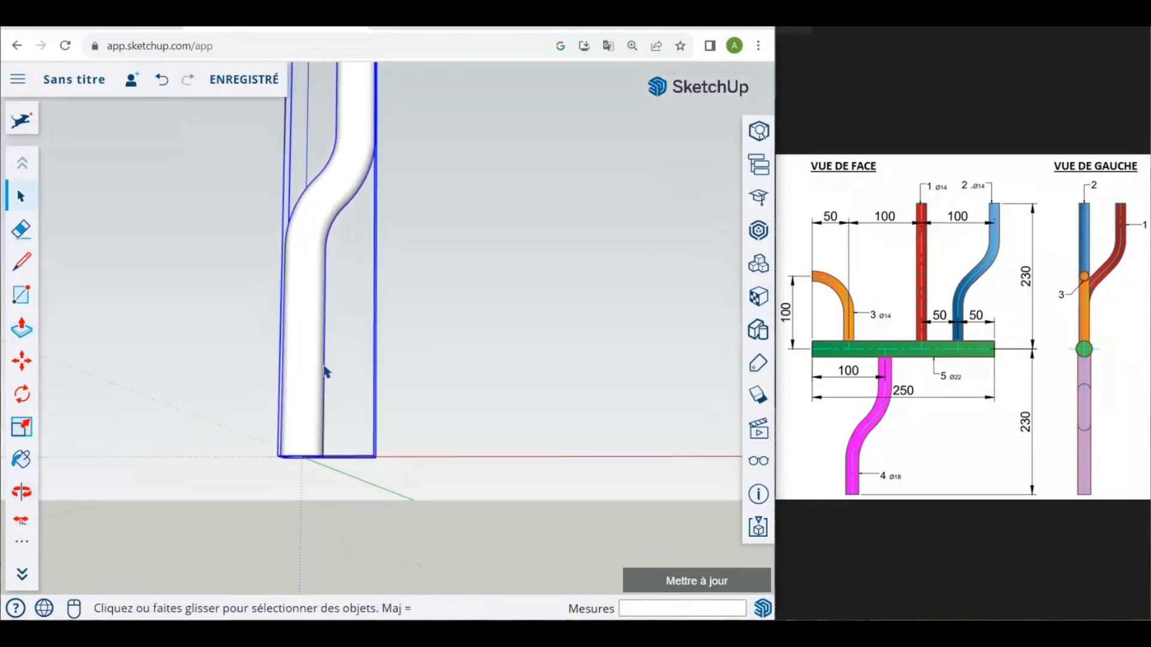
{"action": "left_click", "coordinate": [22, 360]}
{"action": "scroll", "coordinate": [311, 476], "scroll_direction": "up", "scroll_amount": 4}
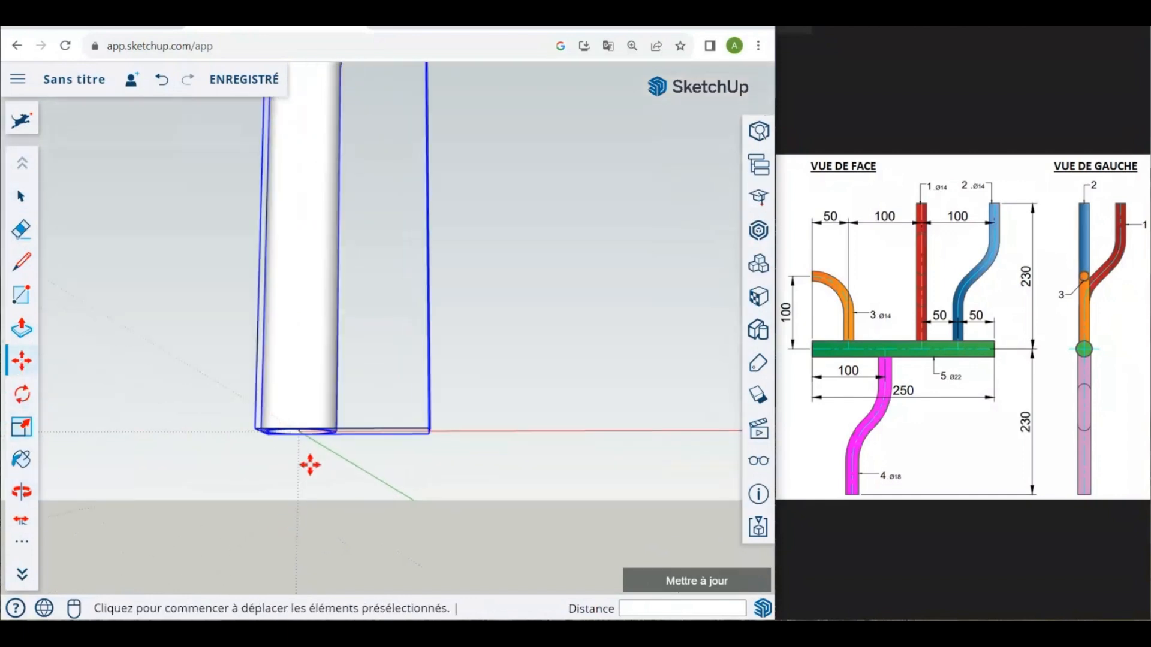
{"action": "left_click", "coordinate": [301, 435]}
{"action": "scroll", "coordinate": [296, 430], "scroll_direction": "down", "scroll_amount": 5}
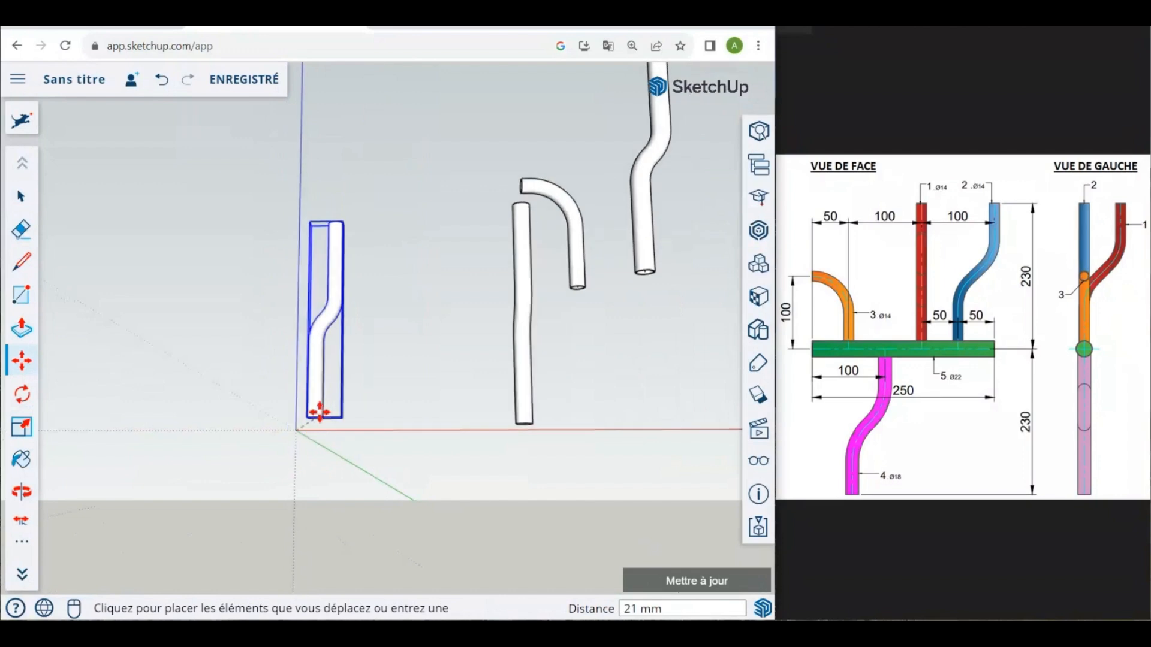
{"action": "middle_click_drag", "start_coordinate": [318, 412], "coordinate": [378, 451]}
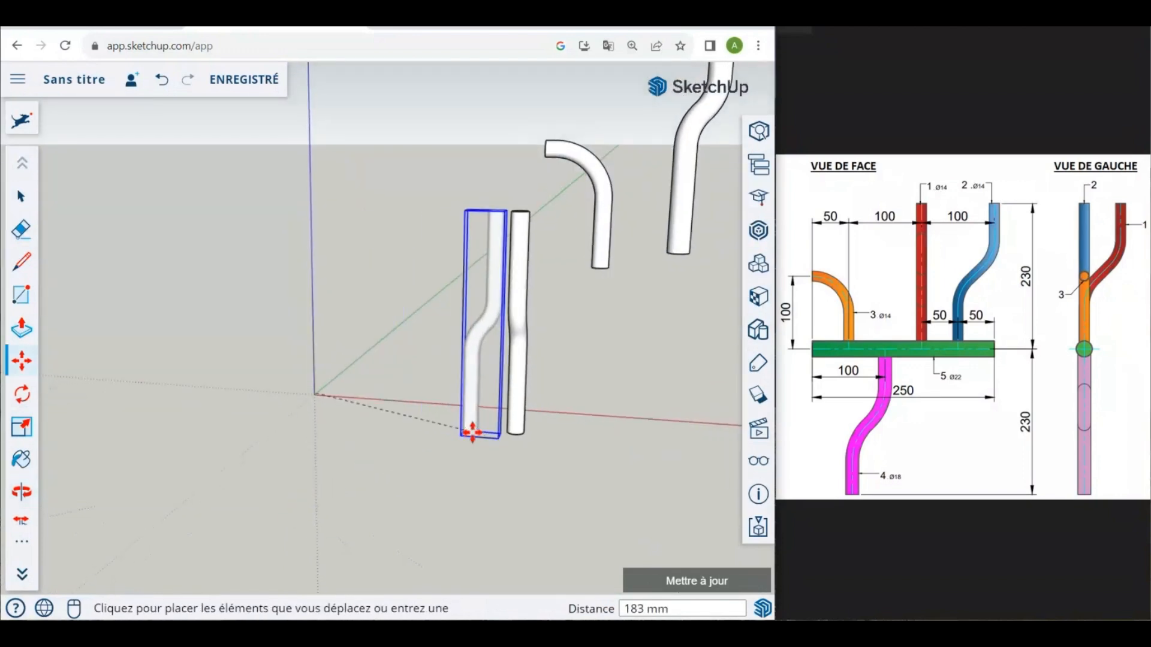
{"action": "left_click", "coordinate": [474, 437]}
{"action": "middle_click_drag", "start_coordinate": [267, 416], "coordinate": [256, 437]}
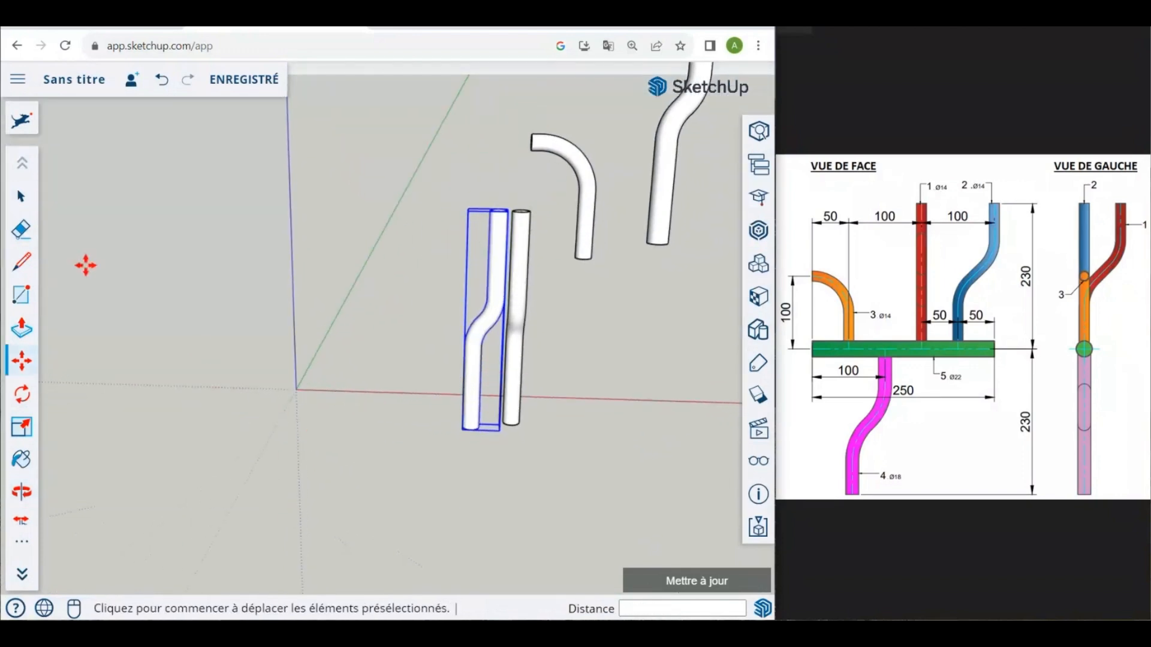
{"action": "left_click", "coordinate": [20, 196]}
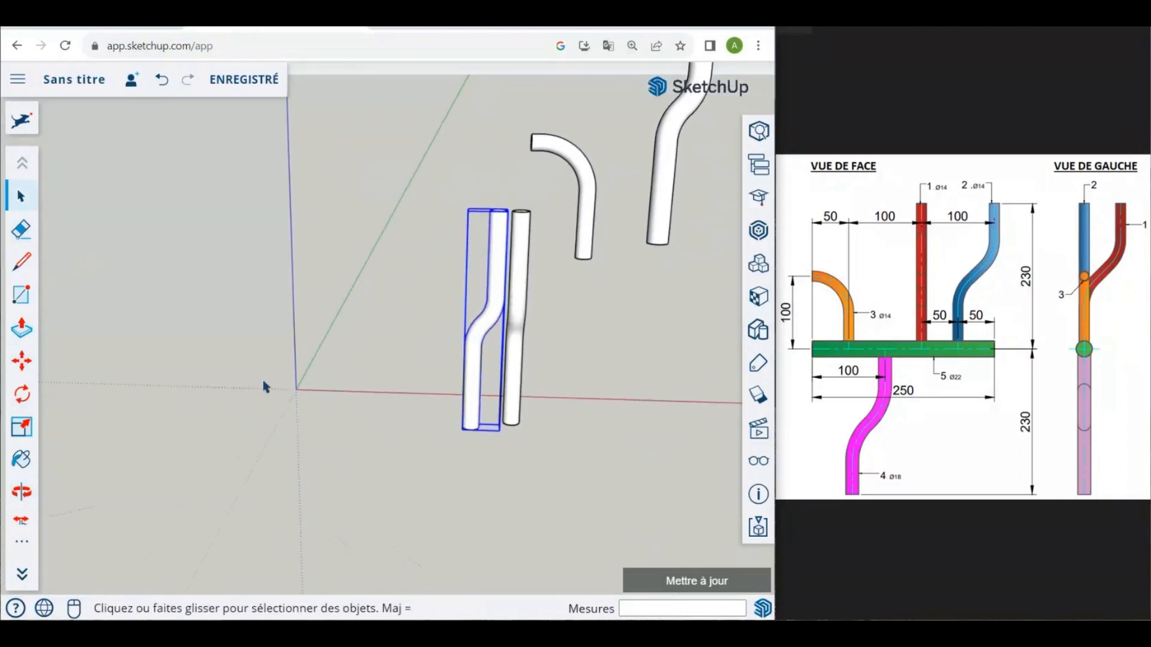
Step: Draw a 250 mm line from the origin along the positive red axis as the main pipe's centreline
{"action": "left_click", "coordinate": [33, 263]}
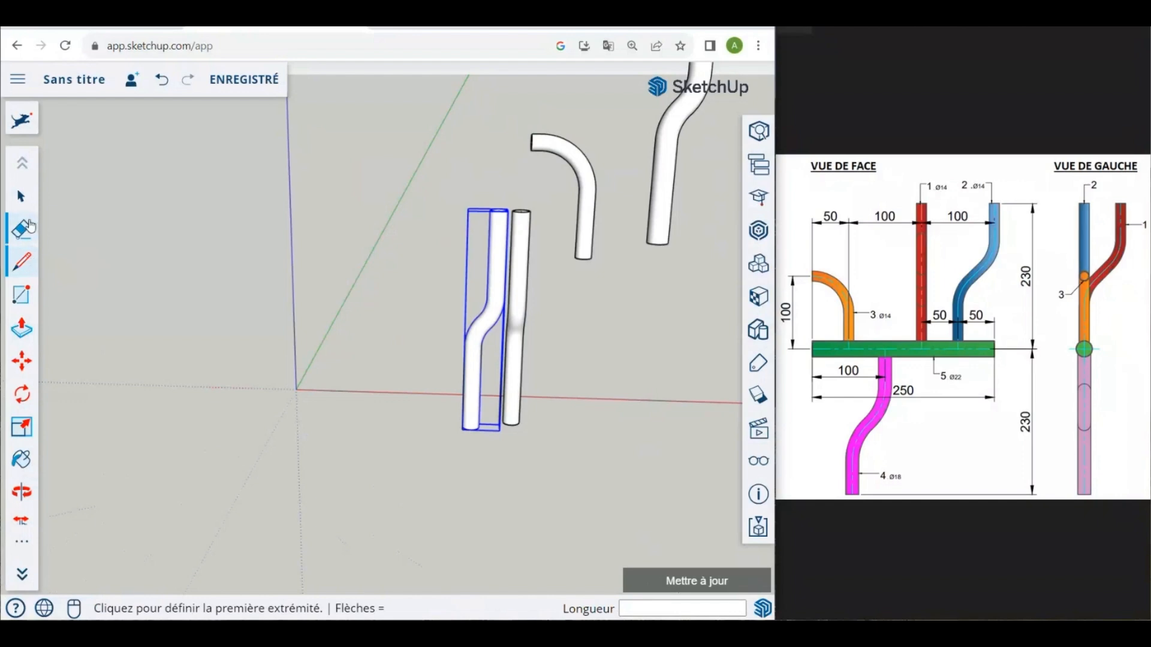
{"action": "left_click", "coordinate": [296, 390]}
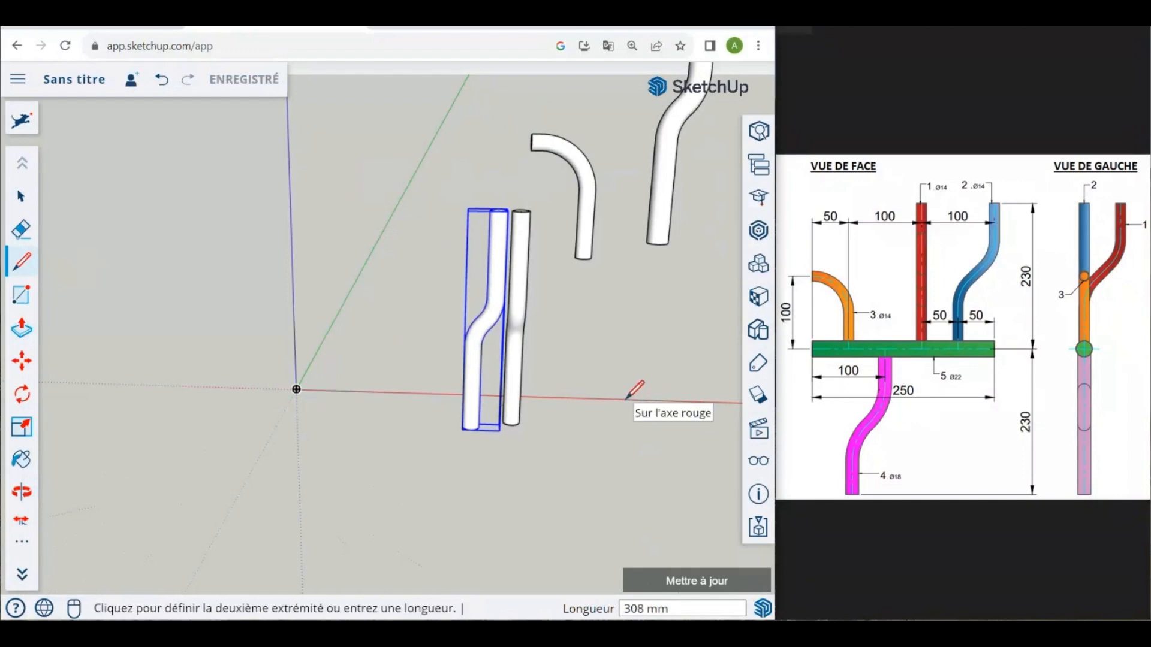
{"action": "type", "text": "250"}
{"action": "key", "text": "Return"}
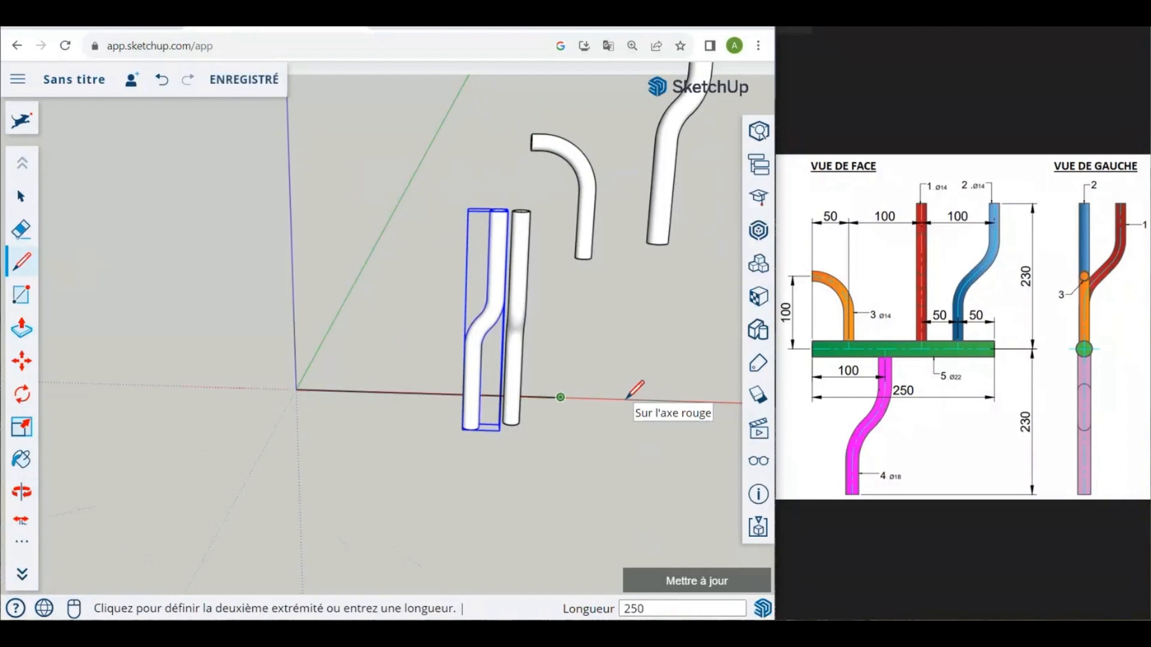
{"action": "key", "text": "Escape"}
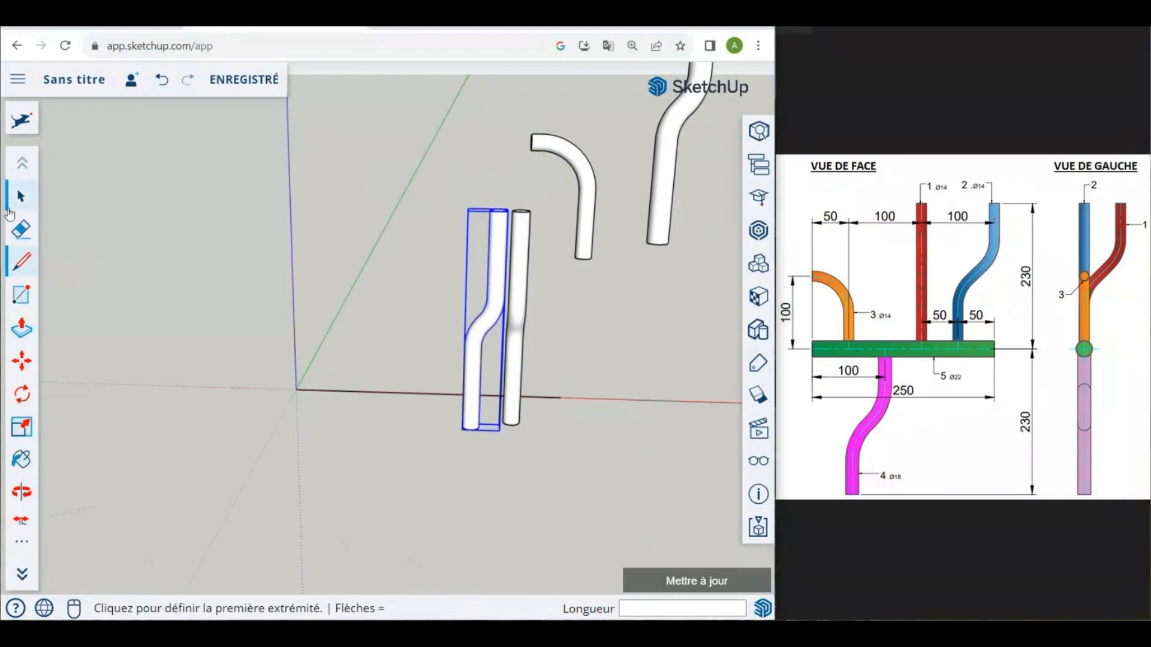
Step: Divide the centreline from the origin with three consecutive 50 mm segments, leaving endpoints at 50, 100 and 150 mm
{"action": "scroll", "coordinate": [329, 390], "scroll_direction": "up", "scroll_amount": 3}
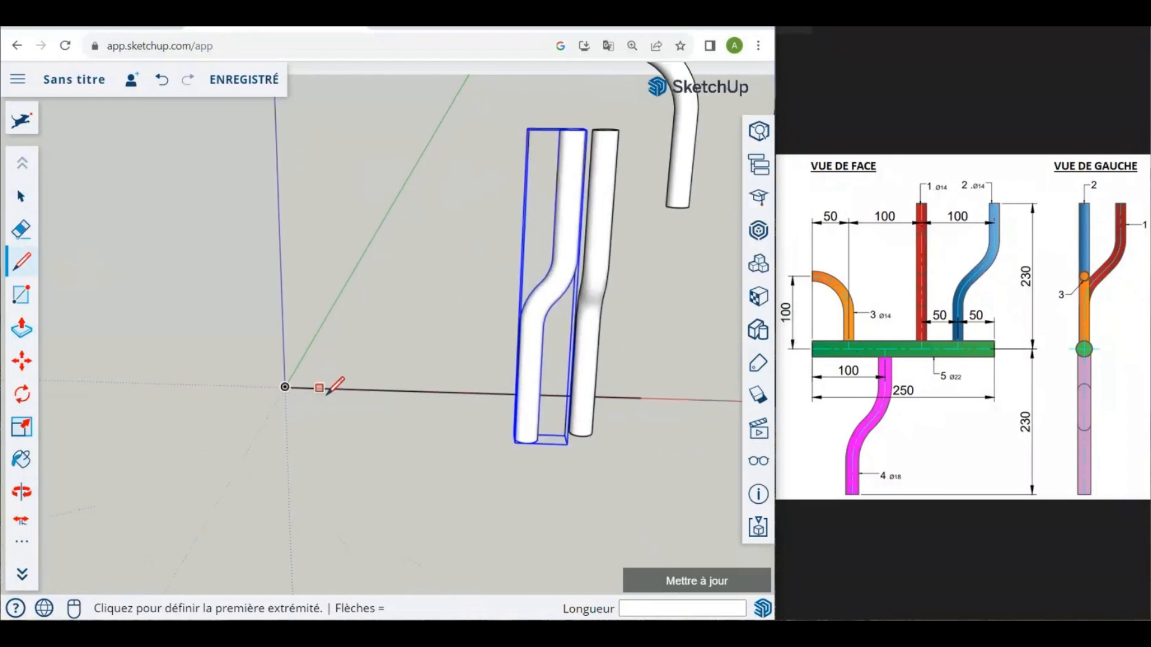
{"action": "left_click", "coordinate": [287, 386]}
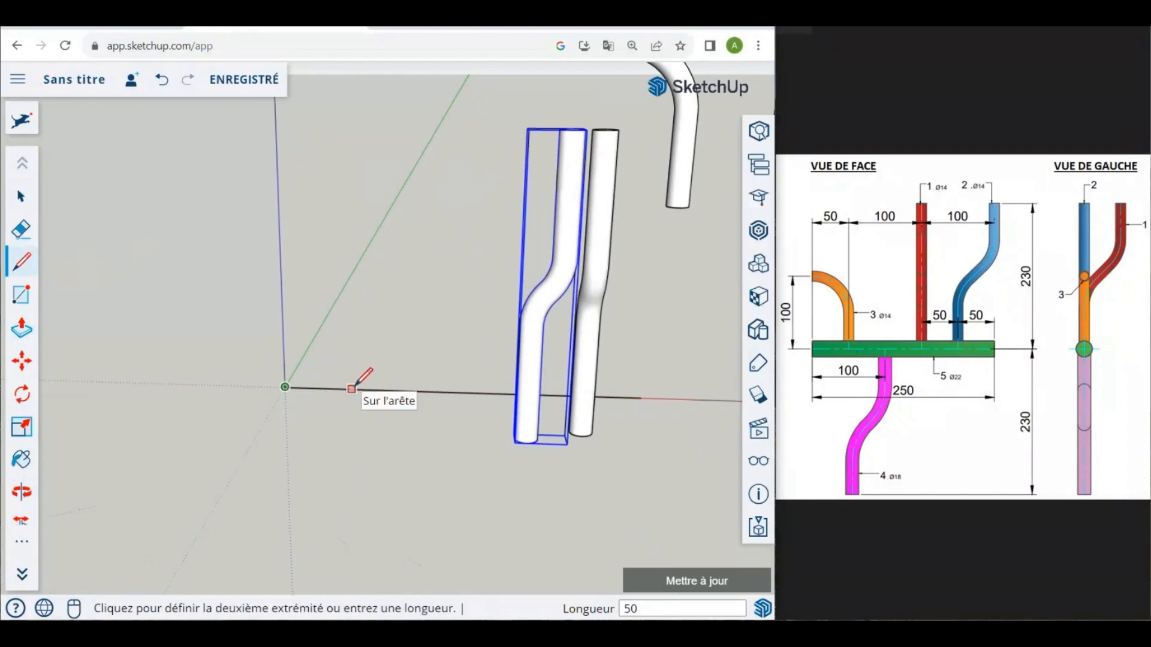
{"action": "left_click", "coordinate": [352, 389]}
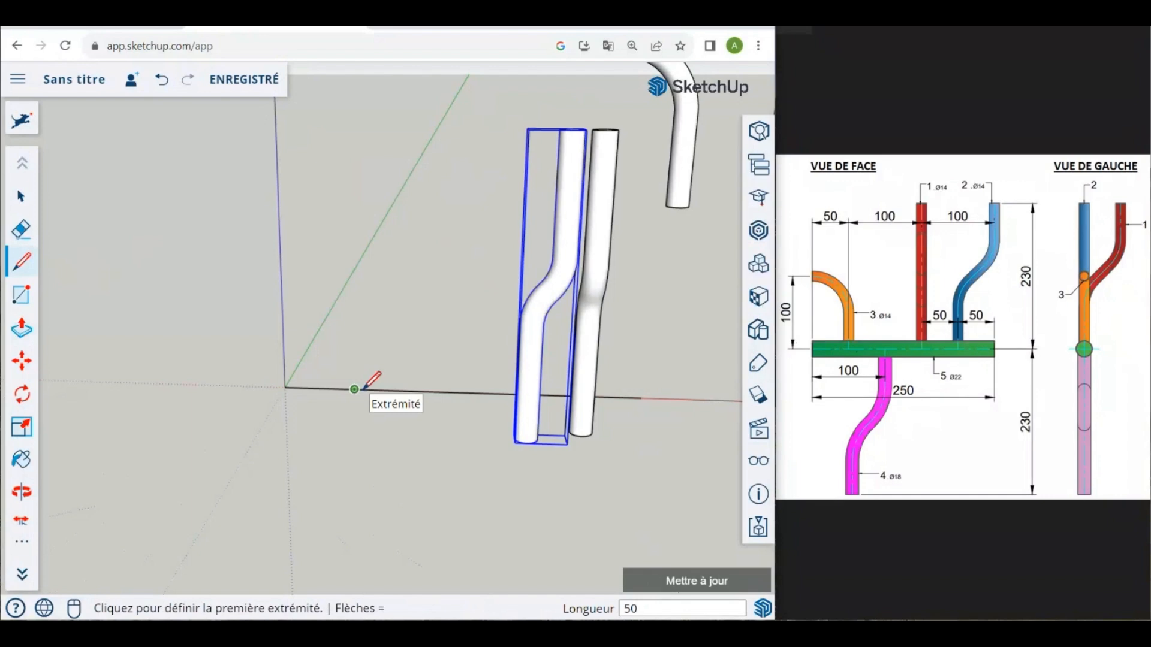
{"action": "left_click", "coordinate": [354, 390]}
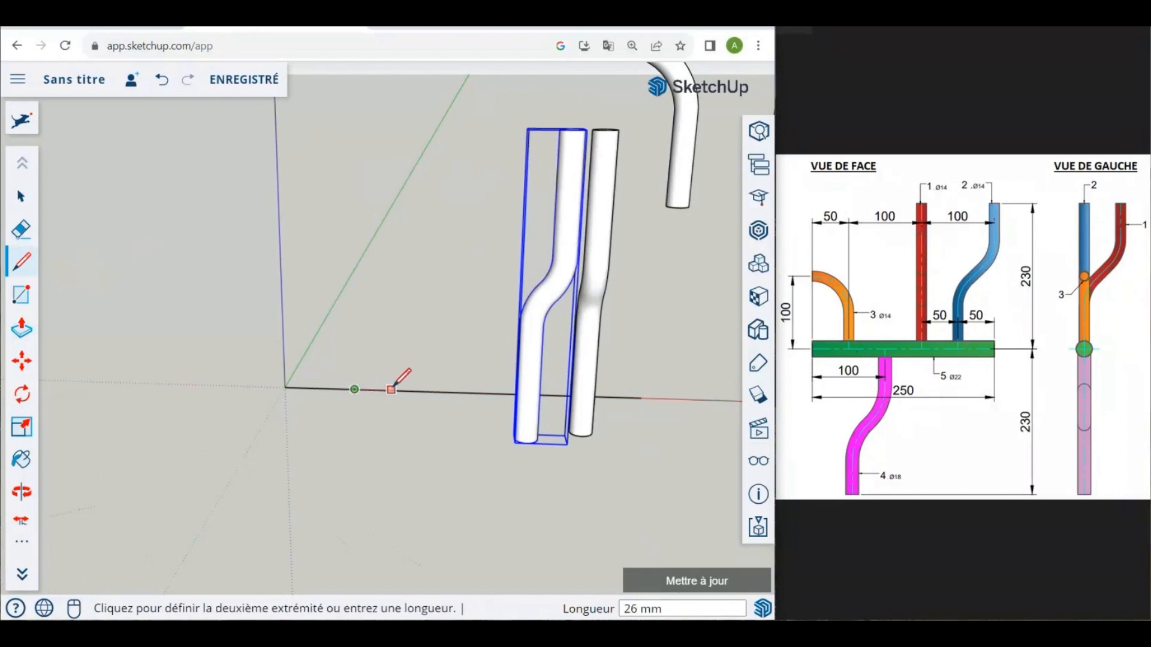
{"action": "key", "text": "Return"}
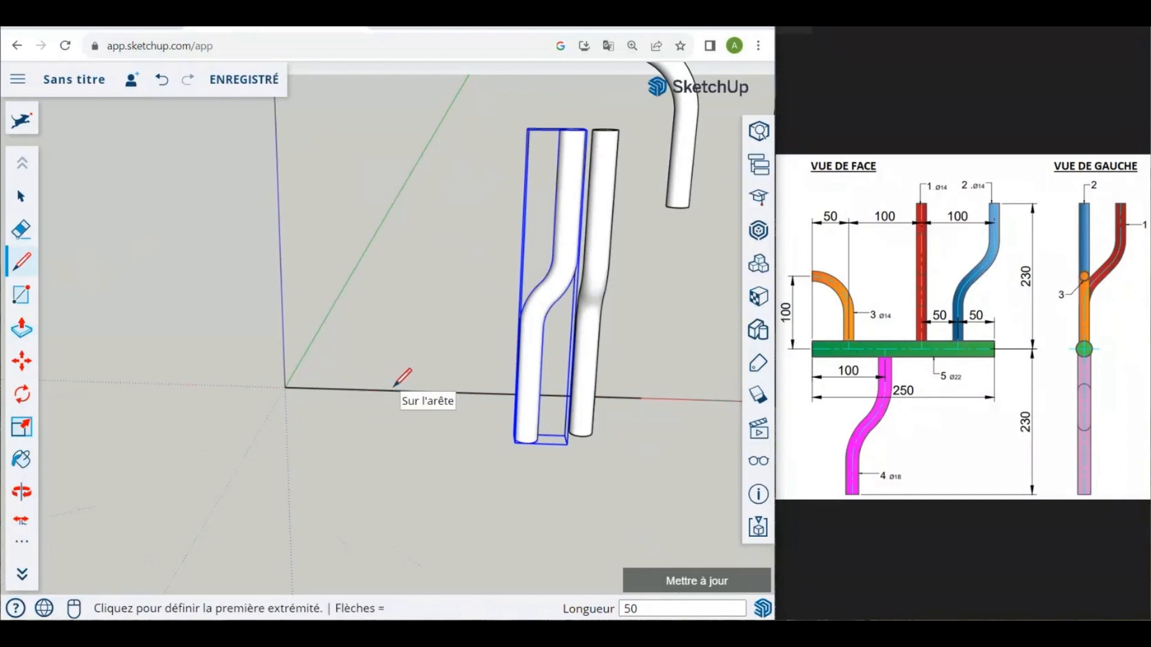
{"action": "left_click", "coordinate": [424, 390]}
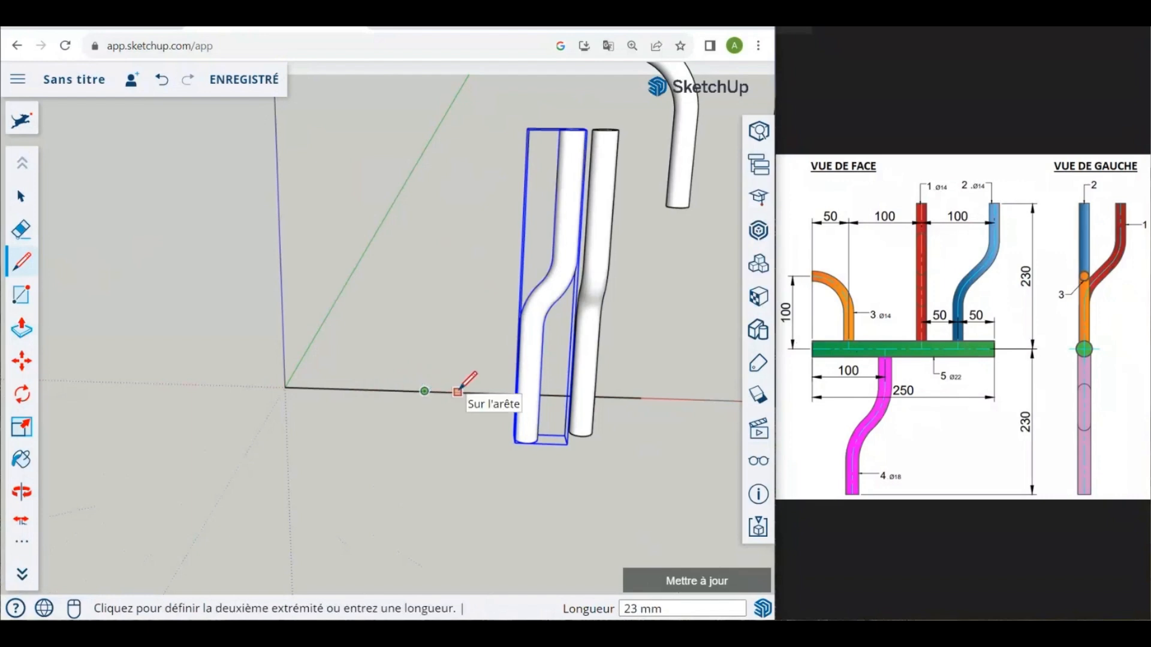
{"action": "type", "text": "50"}
{"action": "key", "text": "Return"}
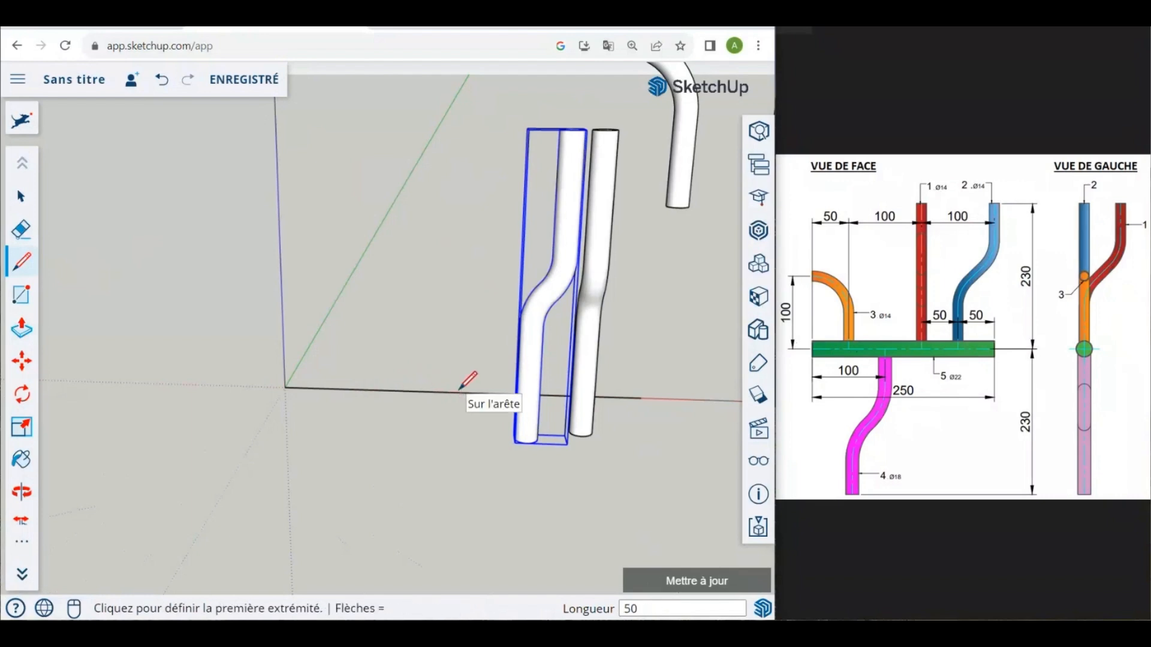
{"action": "left_click", "coordinate": [496, 393]}
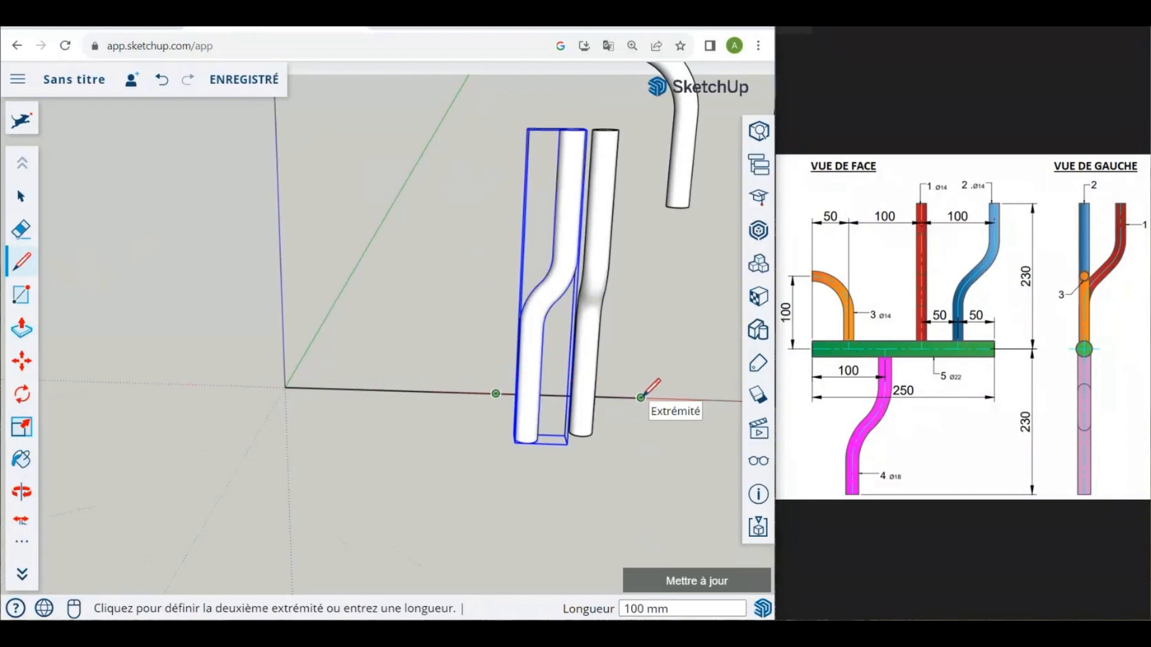
{"action": "mouse_move", "coordinate": [641, 396]}
{"action": "middle_mouse_down"}
{"action": "mouse_move", "coordinate": [285, 393]}
{"action": "mouse_move", "coordinate": [599, 490]}
{"action": "mouse_move", "coordinate": [597, 479]}
{"action": "middle_mouse_up"}
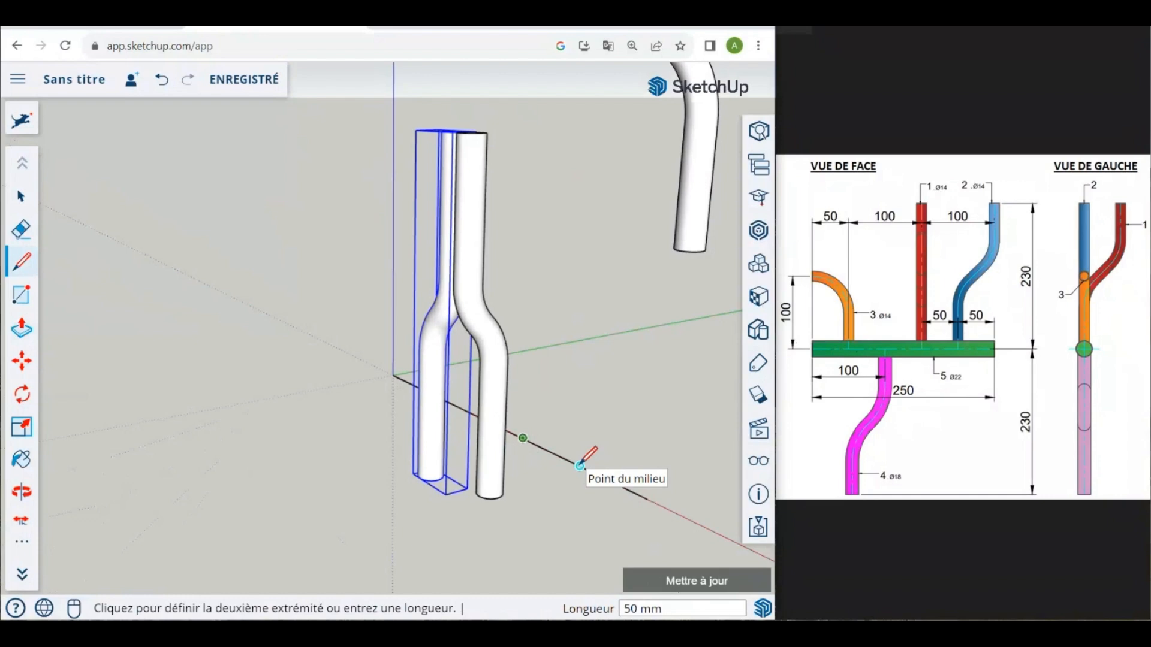
{"action": "key", "text": "Escape"}
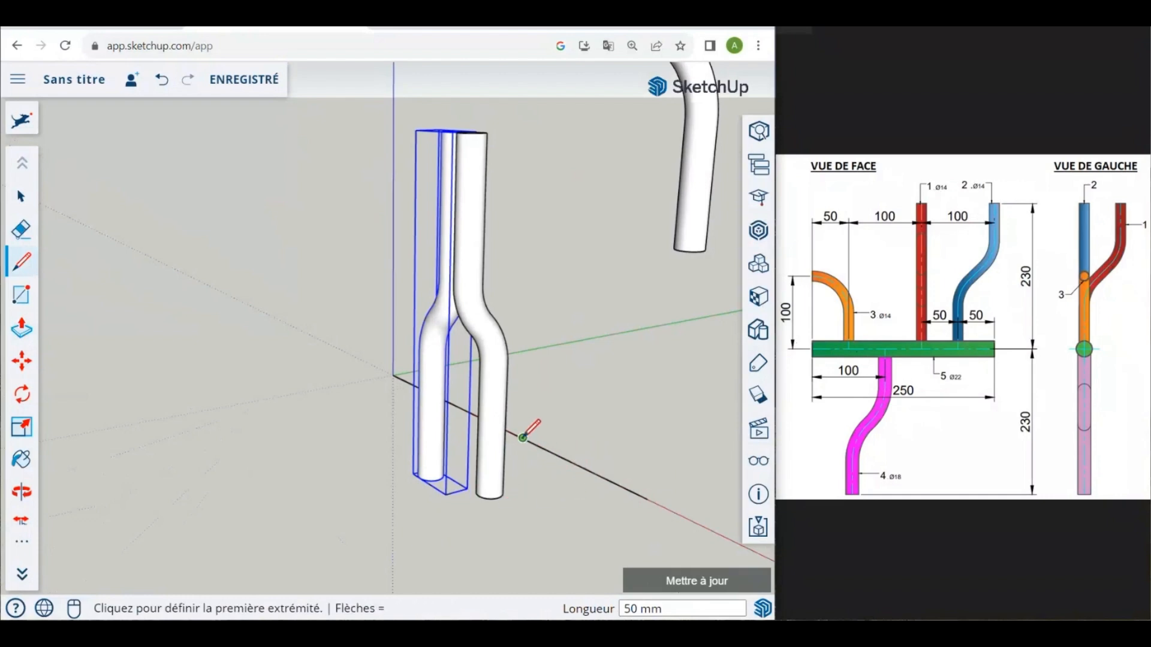
Step: Move the quarter-bend tube by its lower end centre onto the centreline's endpoint 50 mm from the origin
{"action": "mouse_move", "coordinate": [272, 407]}
{"action": "middle_mouse_down"}
{"action": "mouse_move", "coordinate": [560, 398]}
{"action": "mouse_move", "coordinate": [624, 444]}
{"action": "mouse_move", "coordinate": [378, 462]}
{"action": "mouse_move", "coordinate": [389, 458]}
{"action": "middle_mouse_up"}
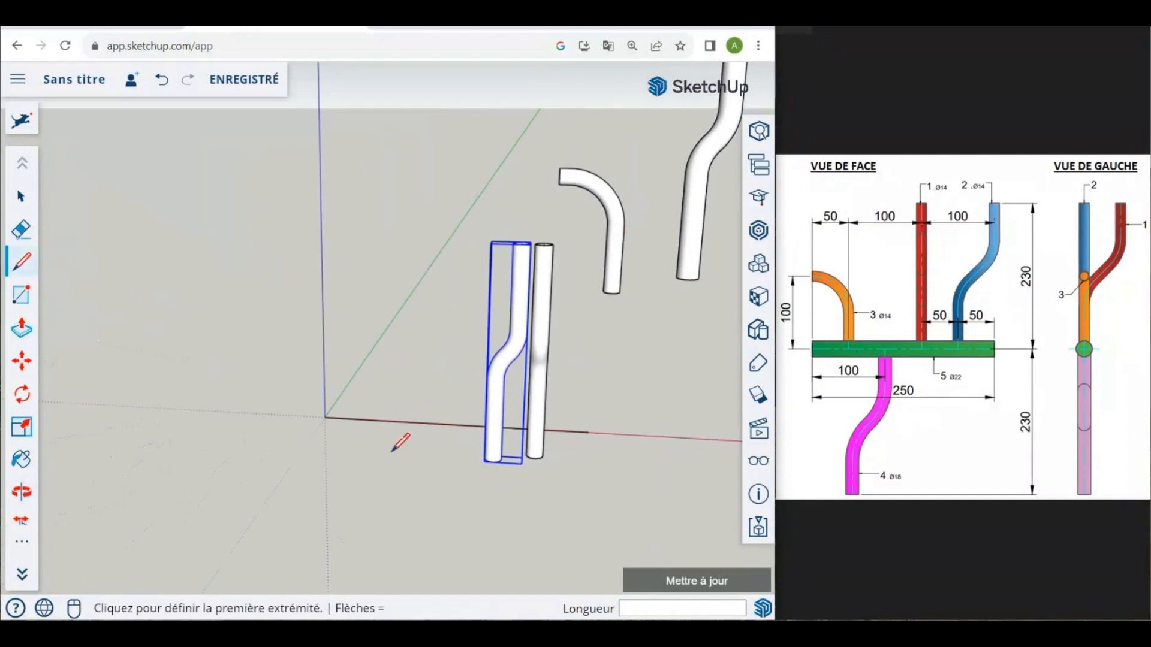
{"action": "left_click", "coordinate": [23, 362]}
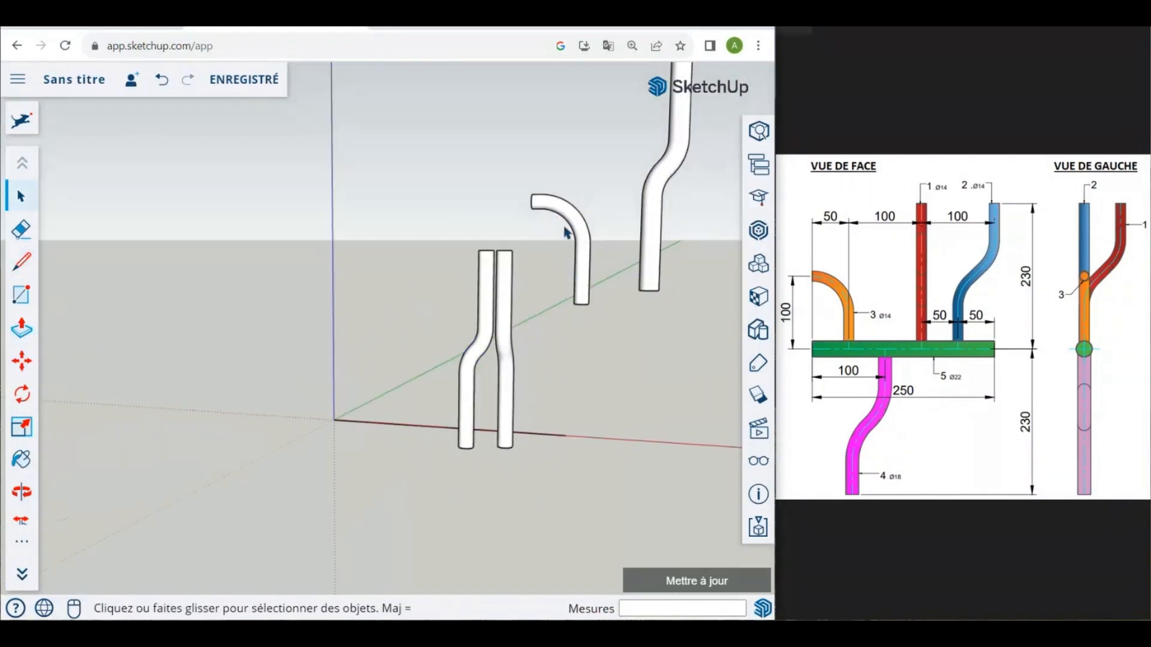
{"action": "middle_click_drag", "start_coordinate": [610, 334], "coordinate": [617, 329]}
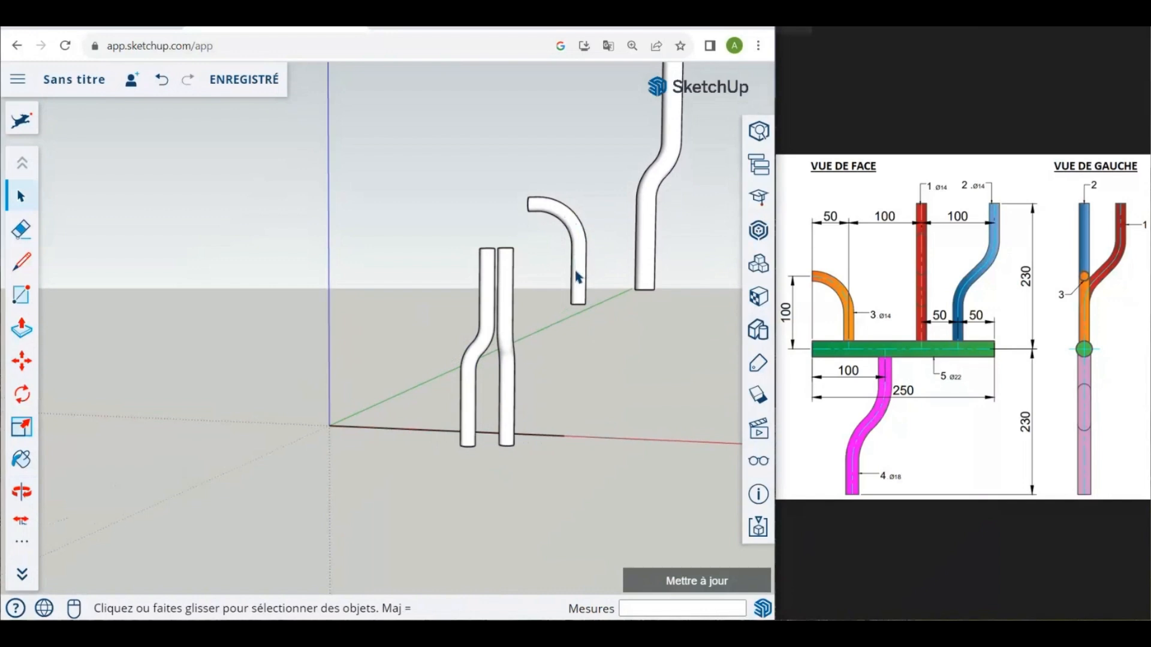
{"action": "scroll", "coordinate": [555, 294], "scroll_direction": "up", "scroll_amount": 5}
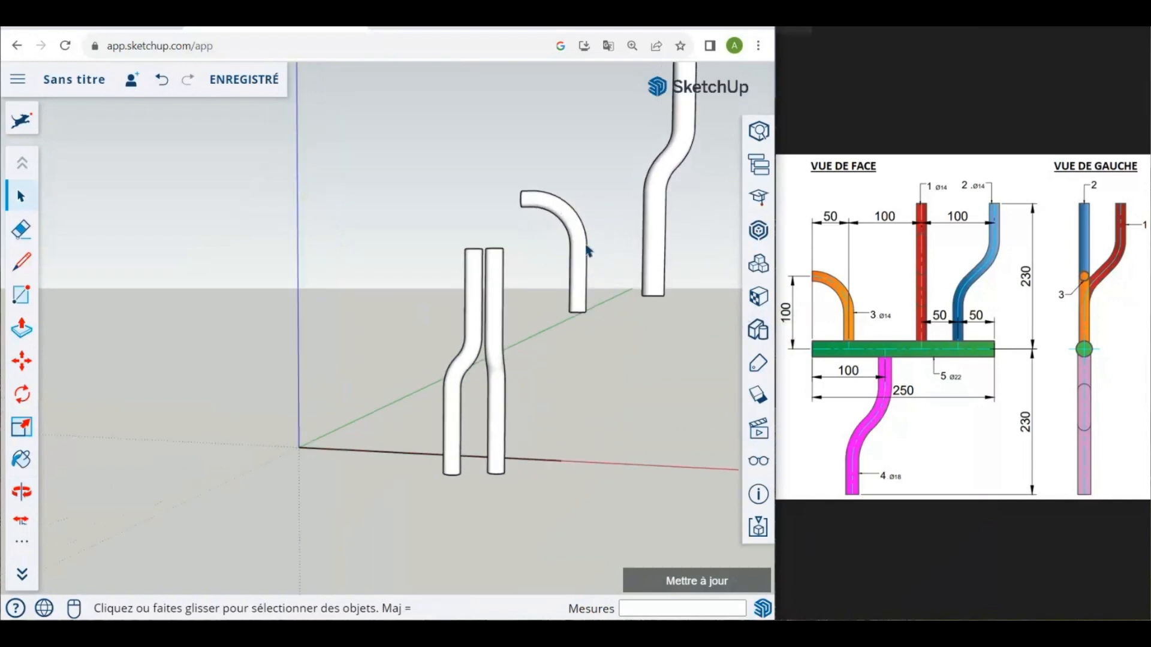
{"action": "left_click", "coordinate": [573, 252]}
{"action": "middle_click_drag", "start_coordinate": [588, 477], "coordinate": [569, 440]}
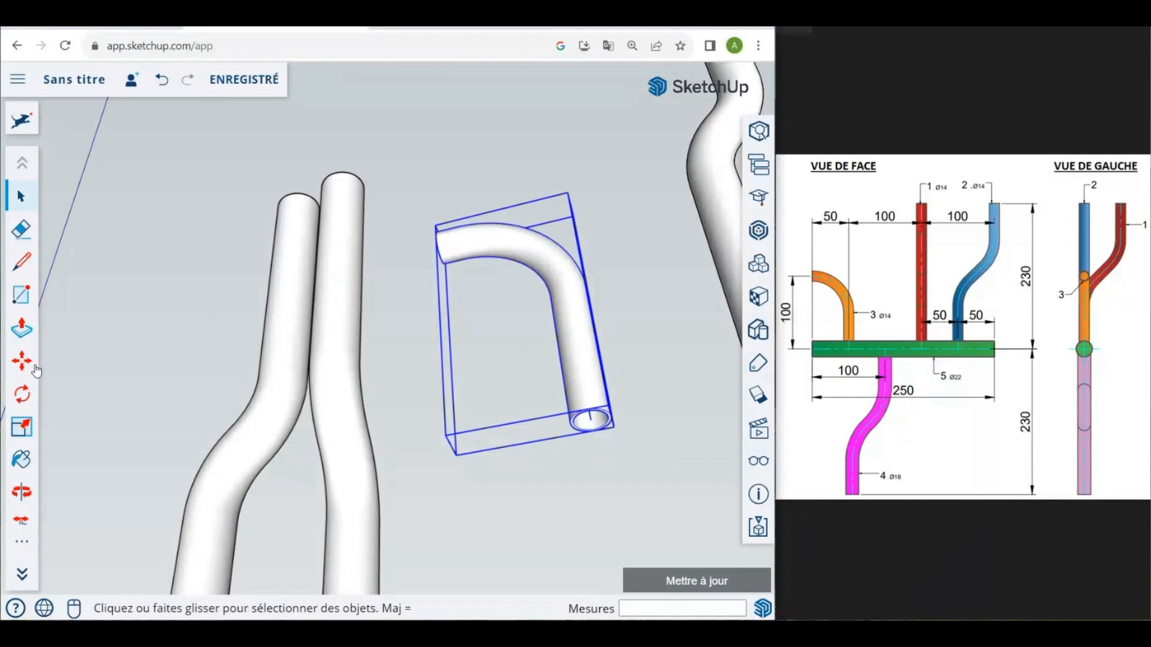
{"action": "left_click", "coordinate": [16, 360]}
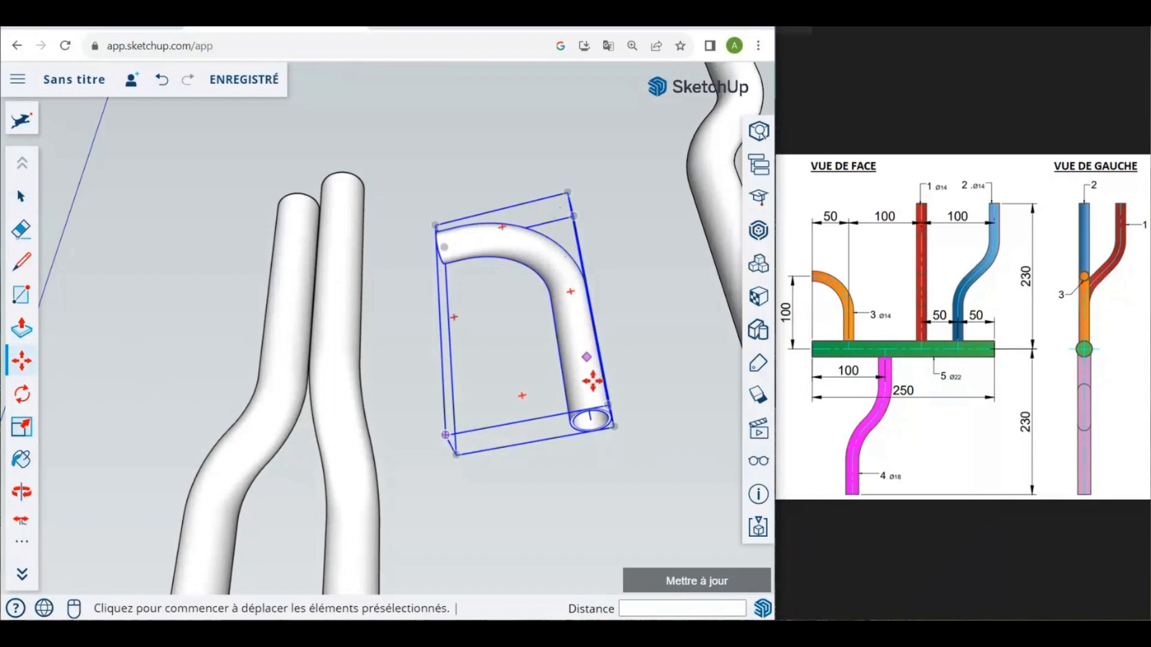
{"action": "scroll", "coordinate": [598, 422], "scroll_direction": "up", "scroll_amount": 5}
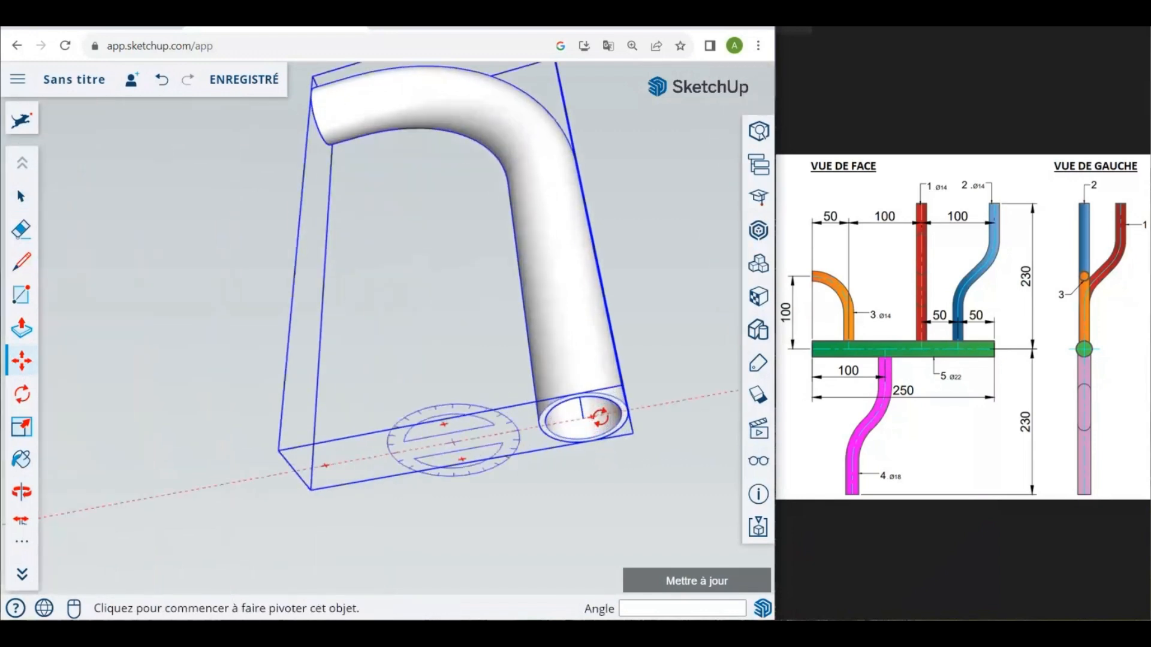
{"action": "left_click", "coordinate": [580, 421]}
{"action": "scroll", "coordinate": [619, 399], "scroll_direction": "down", "scroll_amount": 10}
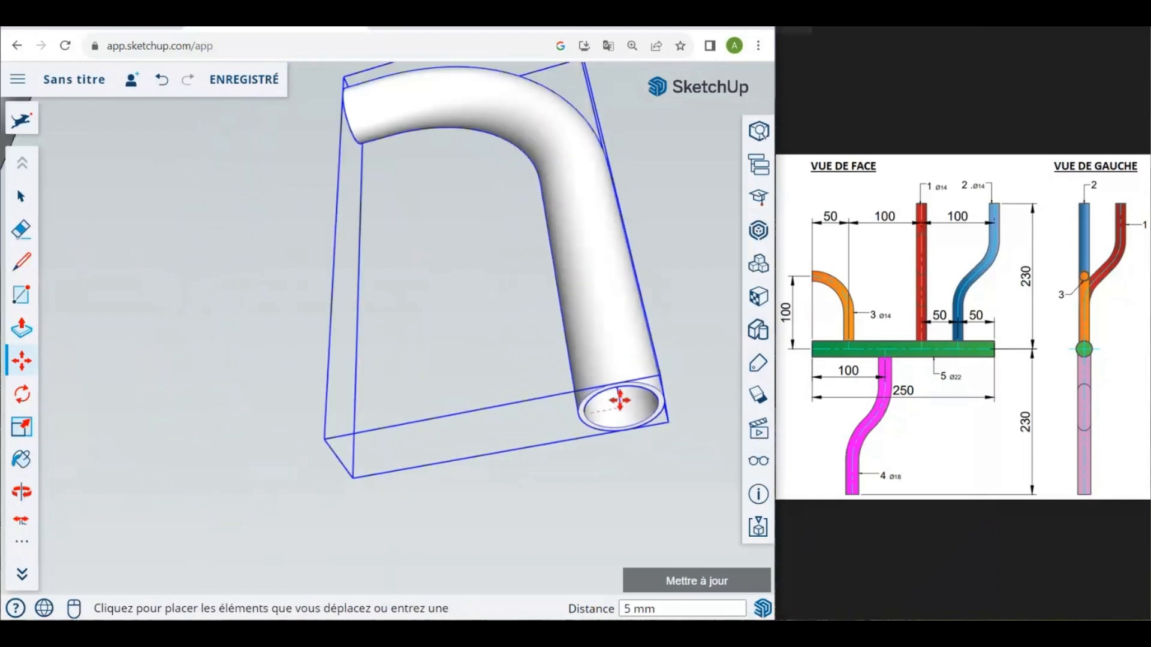
{"action": "middle_click_drag", "start_coordinate": [630, 363], "coordinate": [450, 483]}
{"action": "scroll", "coordinate": [386, 477], "scroll_direction": "up", "scroll_amount": 4}
{"action": "scroll", "coordinate": [387, 476], "scroll_direction": "up", "scroll_amount": 2}
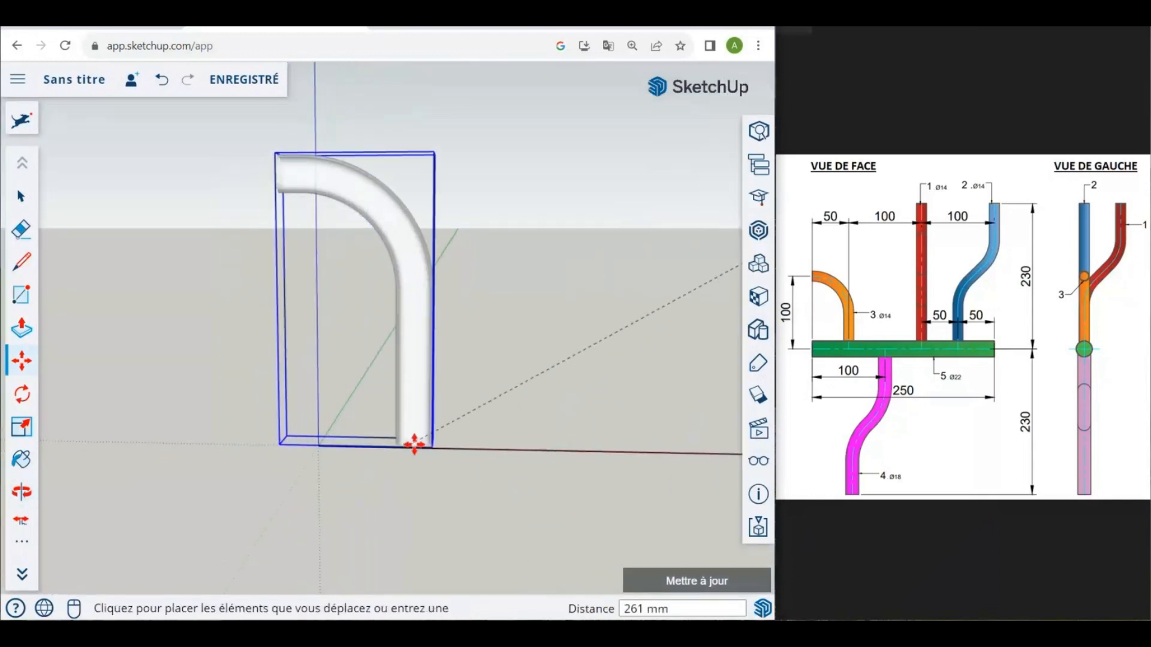
{"action": "middle_click_drag", "start_coordinate": [414, 444], "coordinate": [380, 501]}
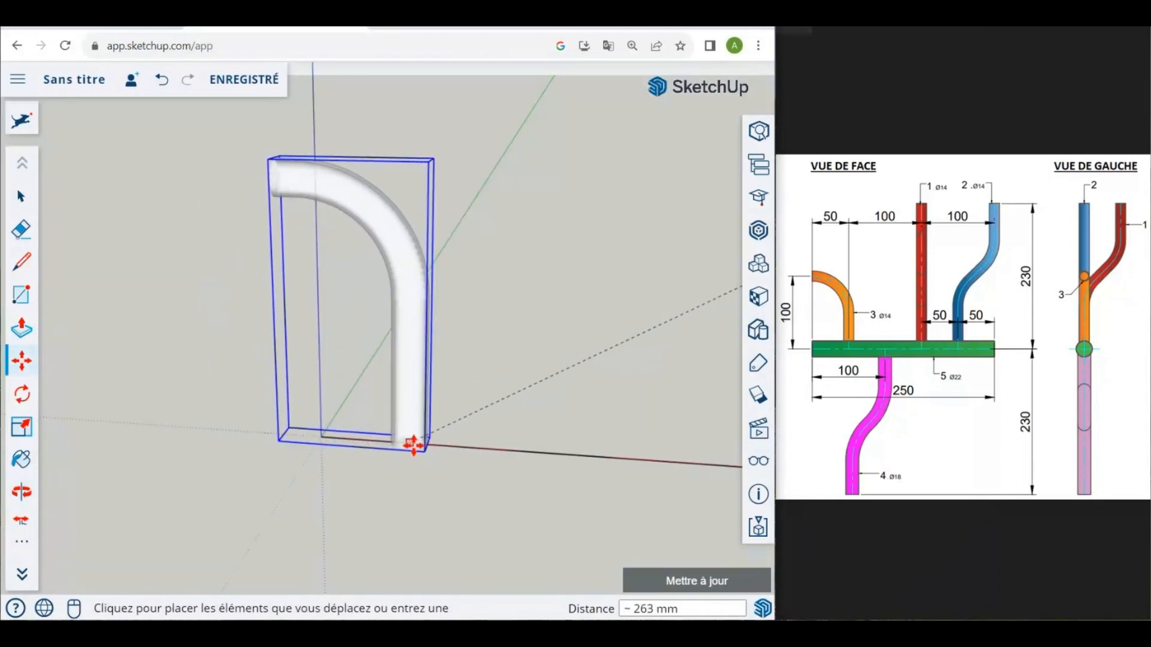
{"action": "left_click", "coordinate": [449, 448]}
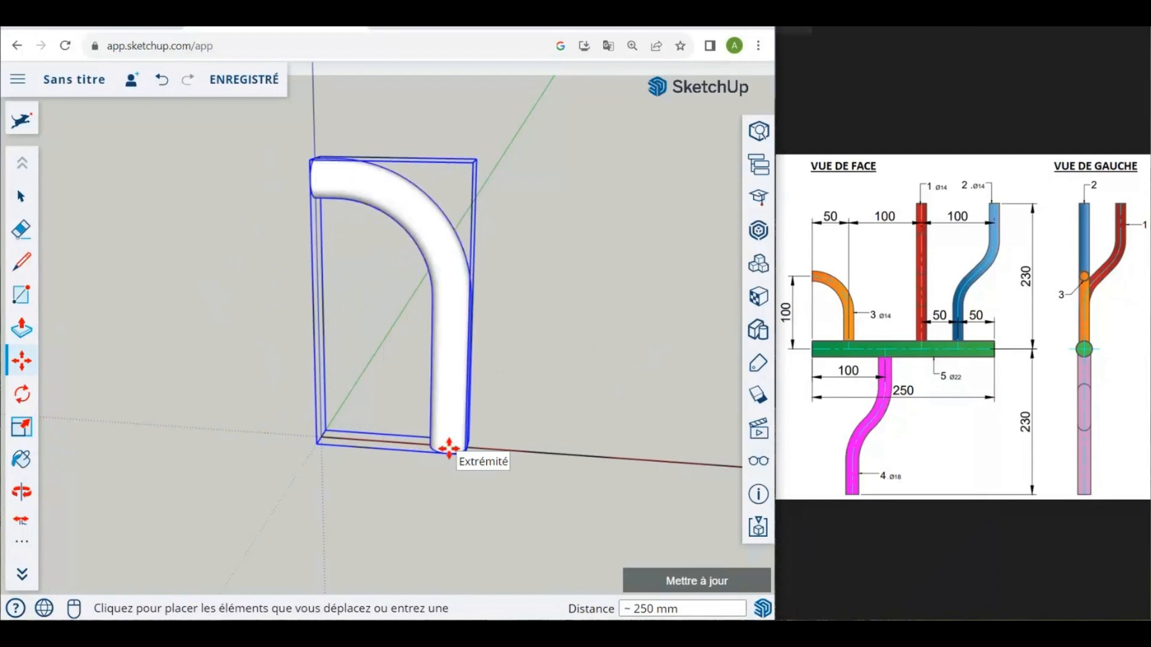
{"action": "left_click", "coordinate": [21, 196]}
{"action": "left_click", "coordinate": [173, 284]}
{"action": "middle_click_drag", "start_coordinate": [174, 283], "coordinate": [450, 421]}
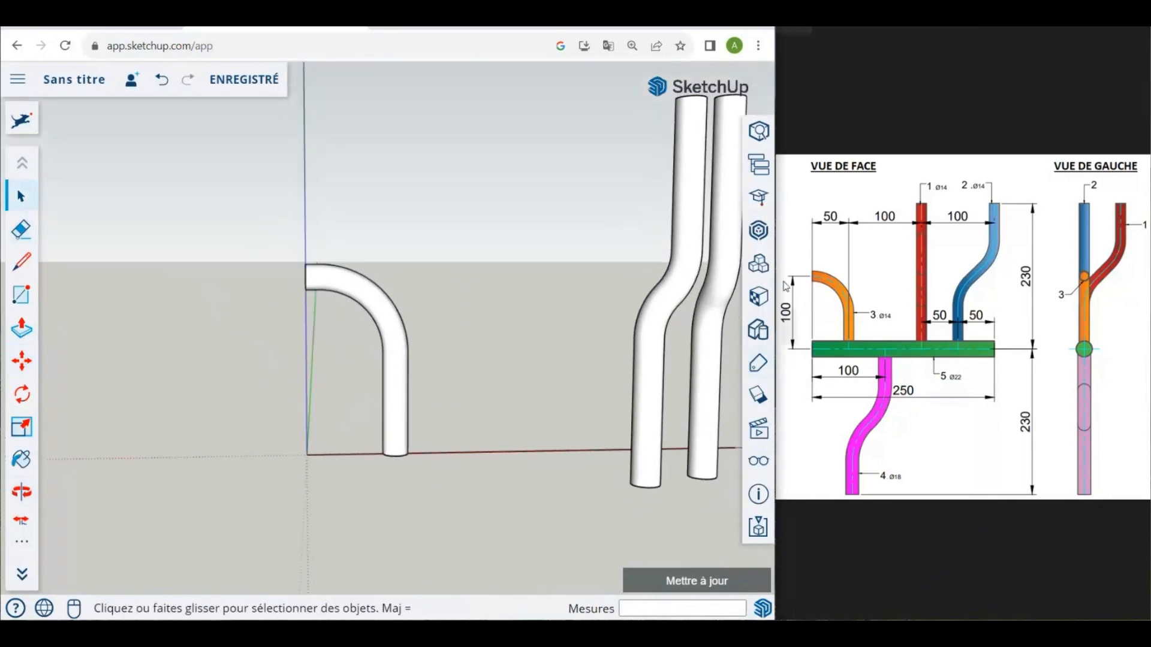
{"action": "middle_click_drag", "start_coordinate": [178, 375], "coordinate": [301, 277]}
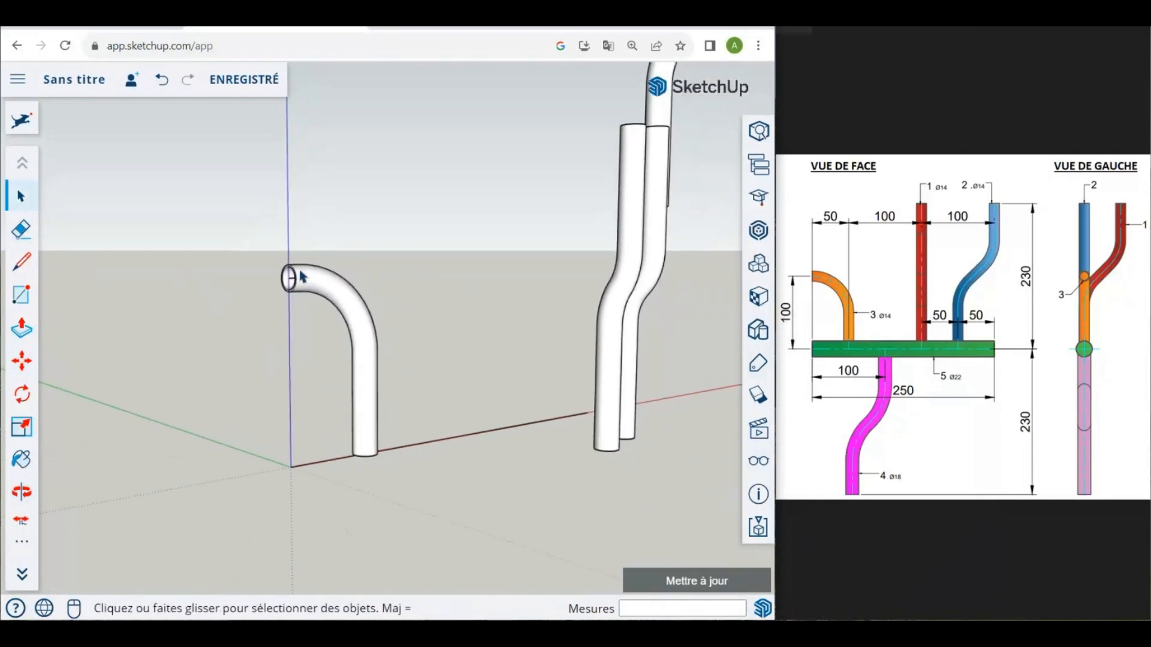
Step: Measure the outer radius of the S-bent tube standing apart, from the centre of its lower end to its rim
{"action": "middle_click_drag", "start_coordinate": [458, 388], "coordinate": [576, 378]}
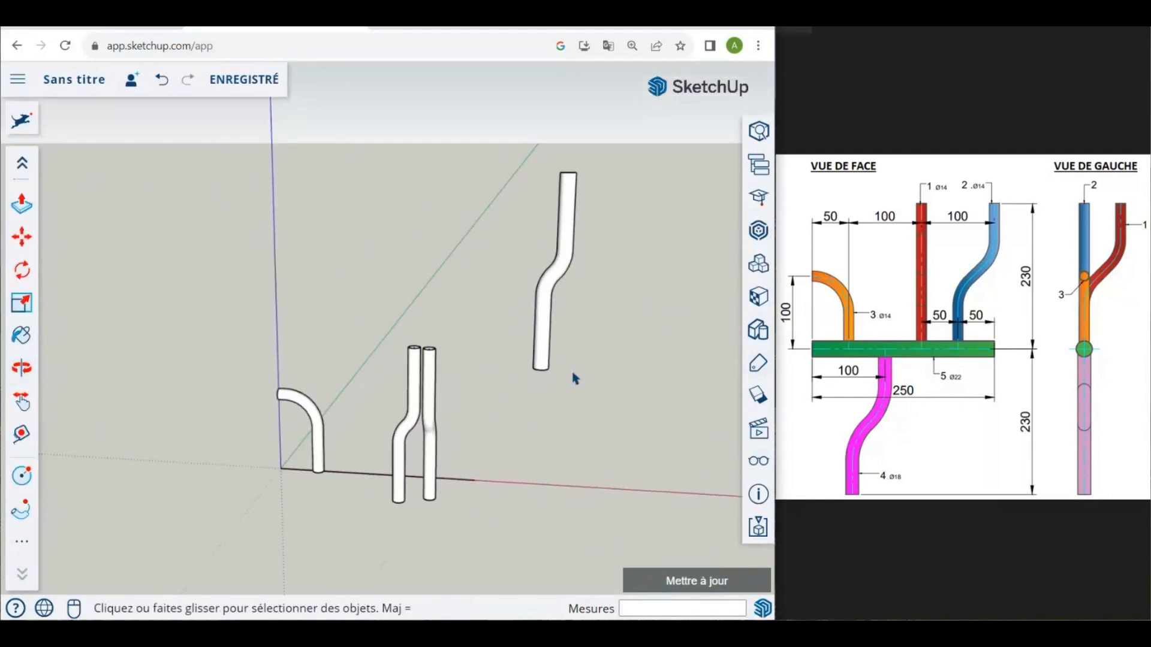
{"action": "middle_click_drag", "start_coordinate": [561, 423], "coordinate": [380, 460]}
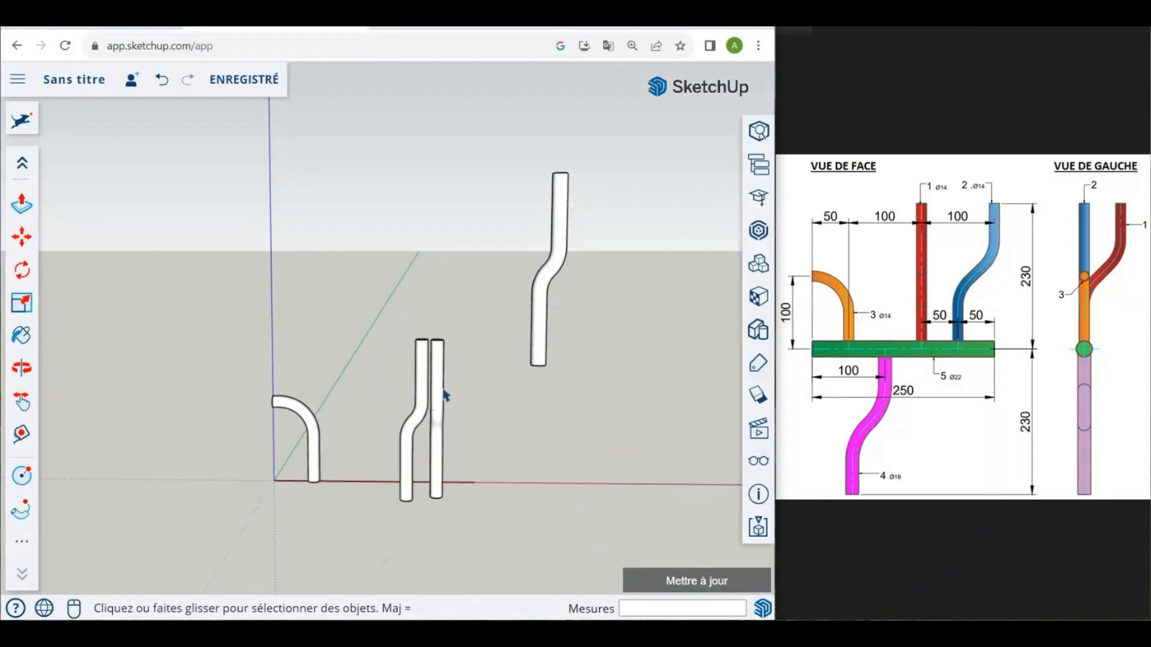
{"action": "mouse_move", "coordinate": [583, 356]}
{"action": "middle_mouse_down"}
{"action": "mouse_move", "coordinate": [571, 257]}
{"action": "mouse_move", "coordinate": [549, 370]}
{"action": "mouse_move", "coordinate": [517, 352]}
{"action": "middle_mouse_up"}
{"action": "scroll", "coordinate": [549, 370], "scroll_direction": "up", "scroll_amount": 8}
{"action": "left_click", "coordinate": [22, 433]}
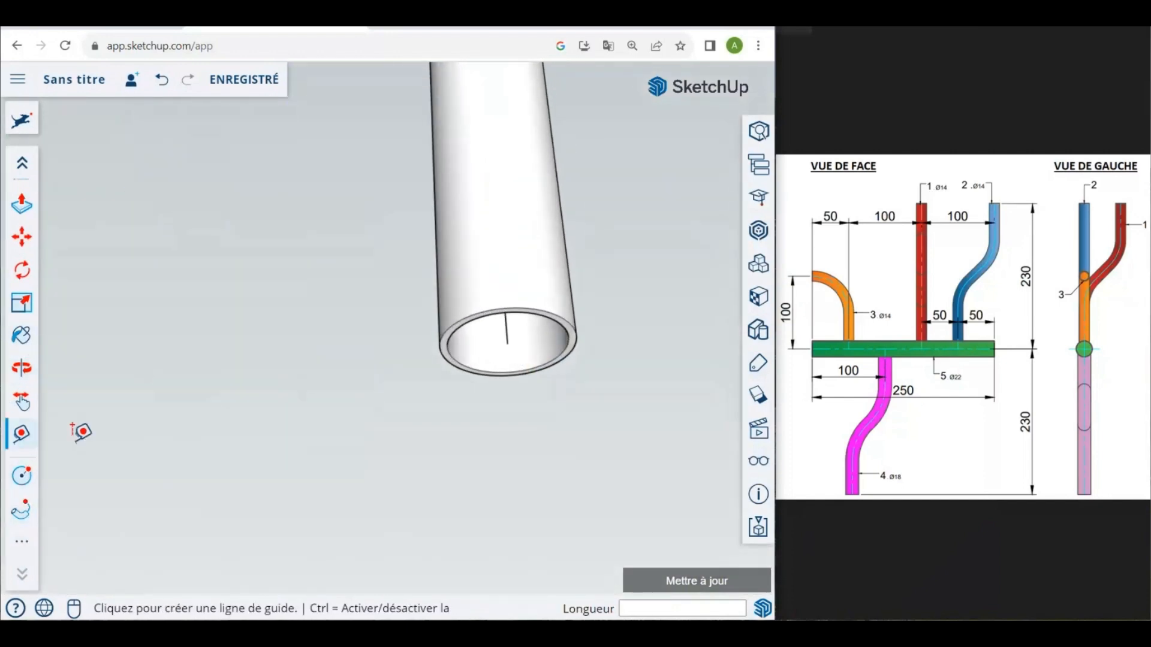
{"action": "left_click", "coordinate": [508, 343]}
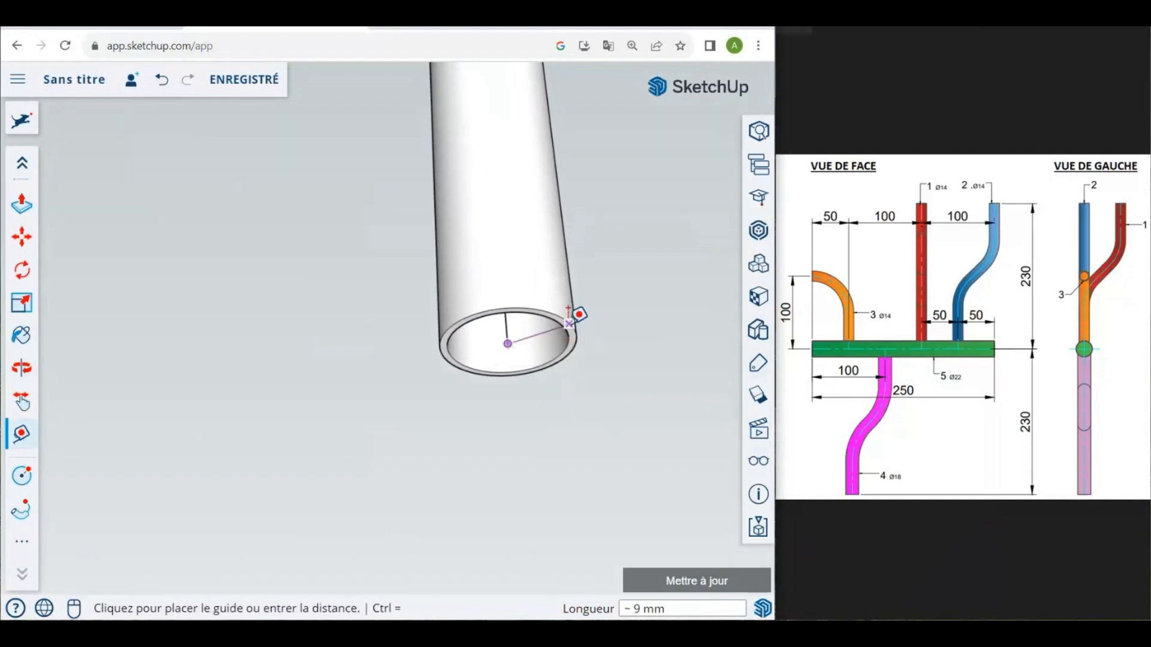
{"action": "left_click", "coordinate": [566, 308]}
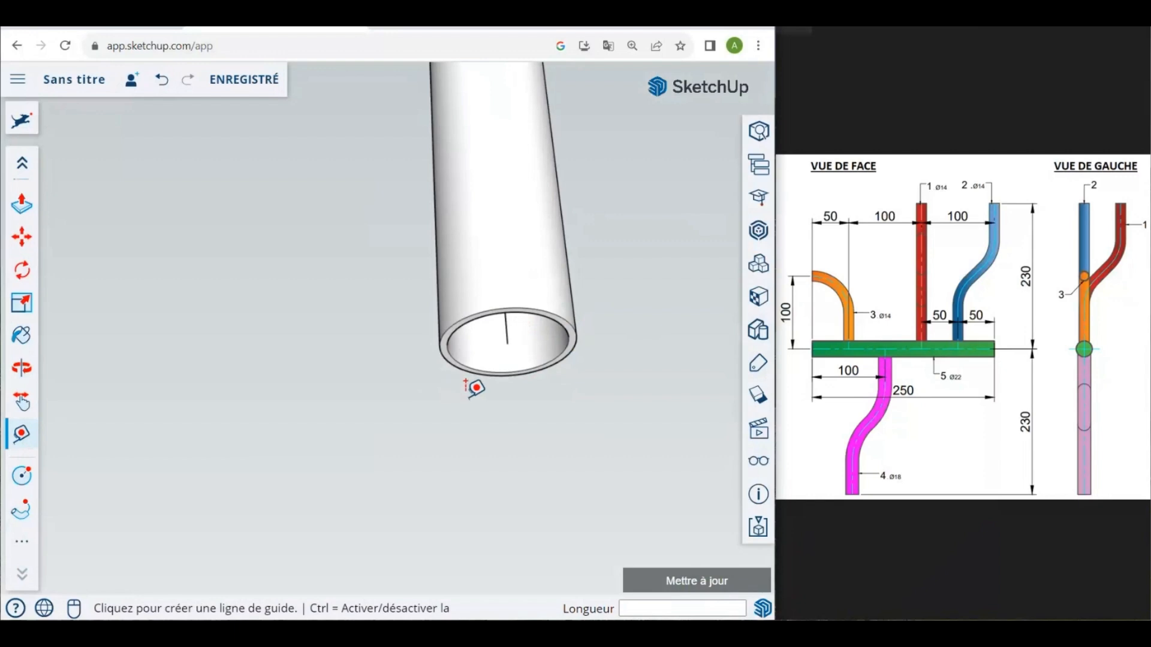
Step: Move the separate wider S-bent tube by its upper end centre onto the centreline's endpoint 100 mm from the origin
{"action": "scroll", "coordinate": [432, 393], "scroll_direction": "down", "scroll_amount": 3}
{"action": "left_click", "coordinate": [28, 166]}
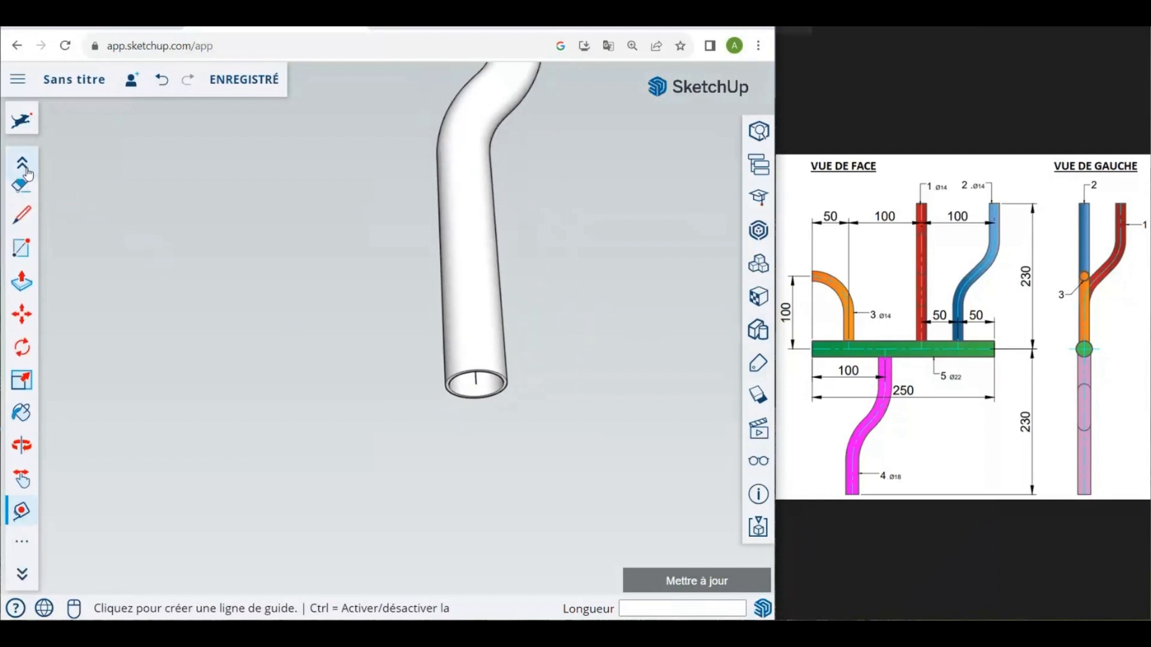
{"action": "left_click", "coordinate": [31, 166]}
{"action": "left_click", "coordinate": [22, 198]}
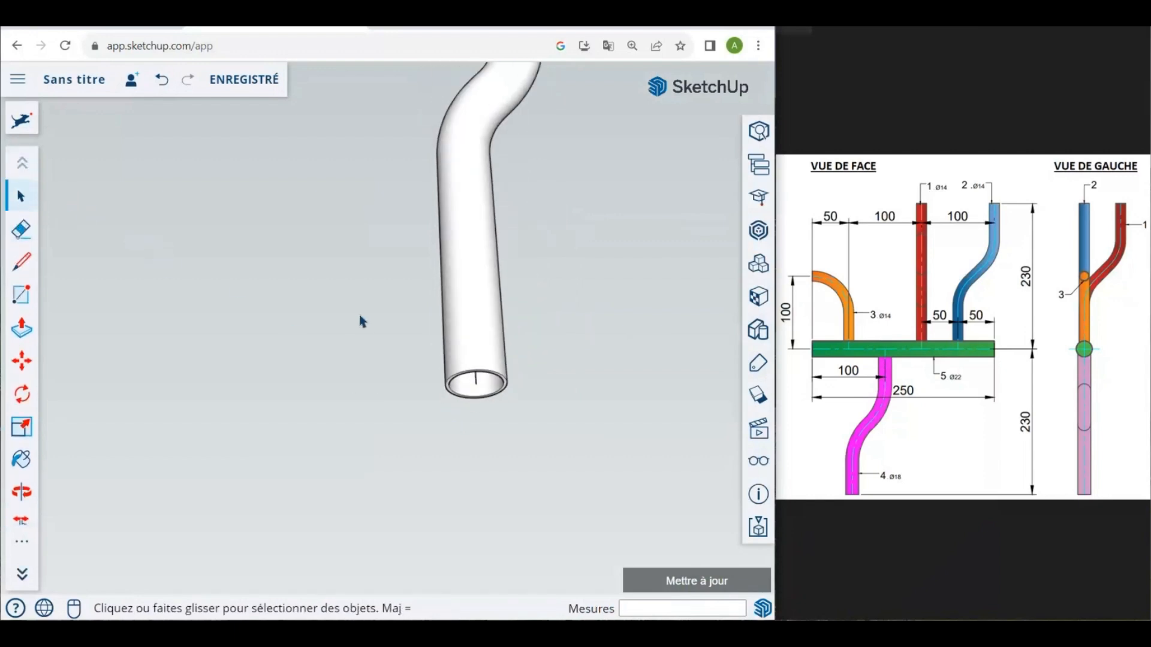
{"action": "left_click", "coordinate": [466, 319]}
{"action": "scroll", "coordinate": [458, 498], "scroll_direction": "down", "scroll_amount": 3}
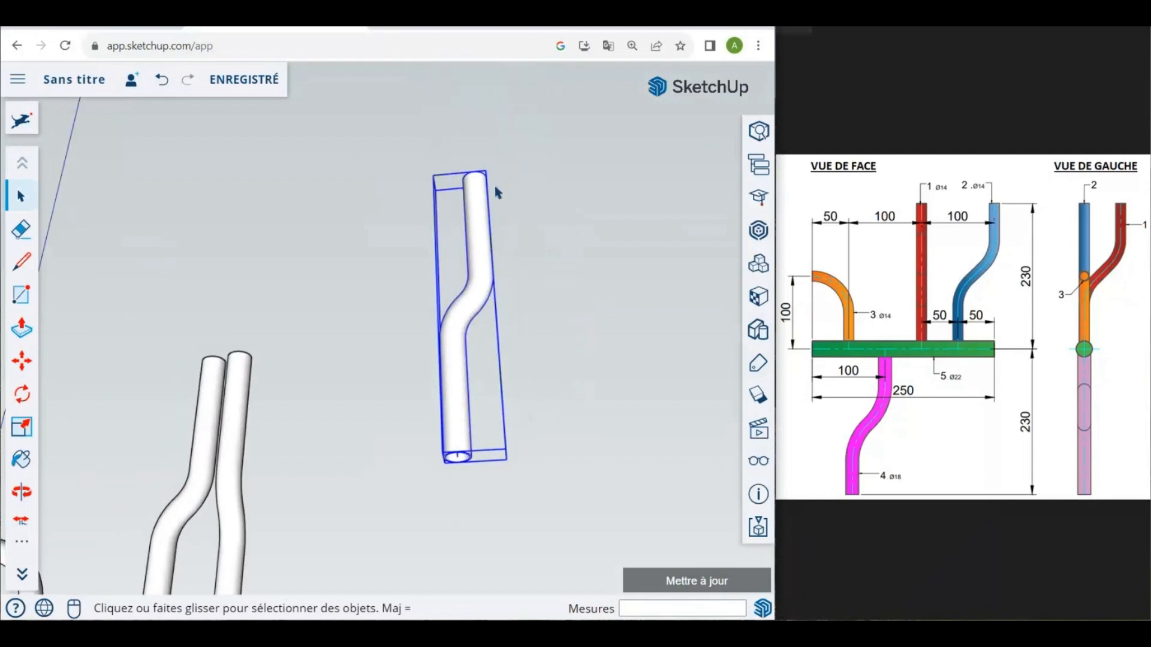
{"action": "middle_click_drag", "start_coordinate": [497, 192], "coordinate": [486, 285]}
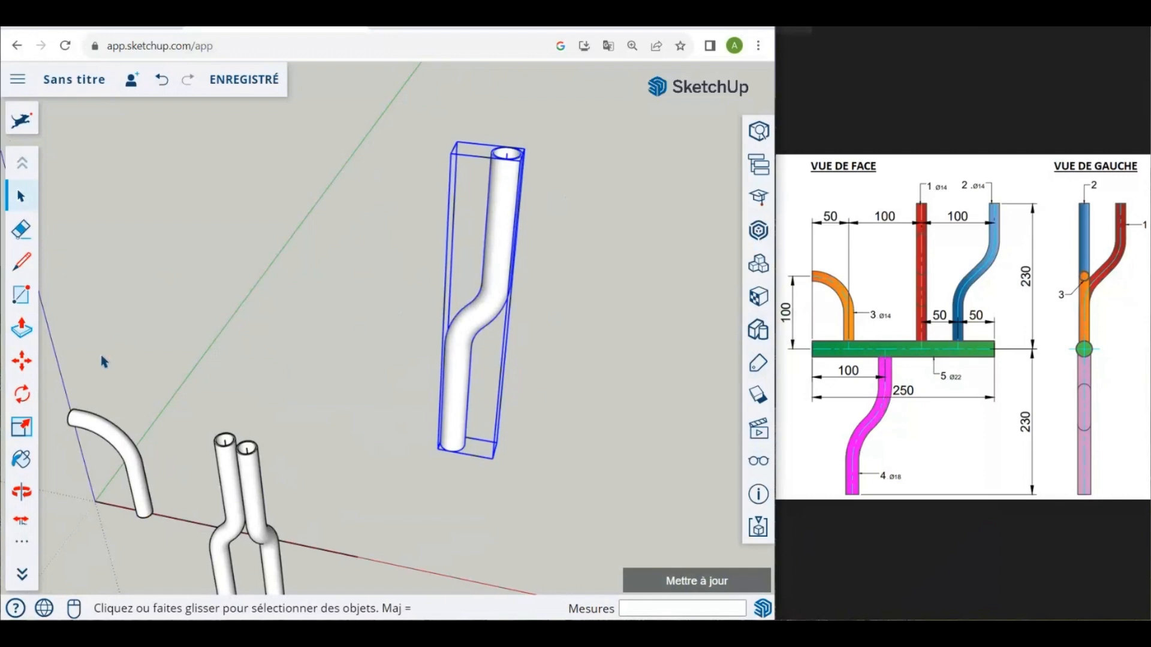
{"action": "left_click", "coordinate": [22, 361]}
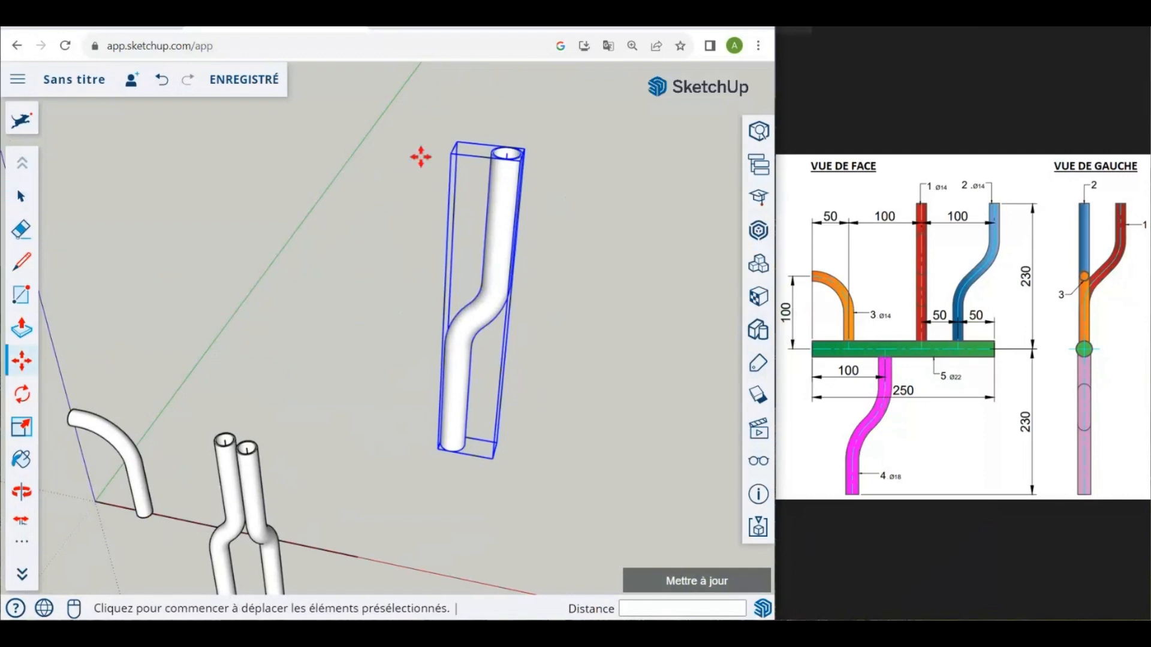
{"action": "scroll", "coordinate": [498, 153], "scroll_direction": "up", "scroll_amount": 3}
{"action": "scroll", "coordinate": [501, 153], "scroll_direction": "down", "scroll_amount": 5}
{"action": "scroll", "coordinate": [488, 246], "scroll_direction": "up", "scroll_amount": 5}
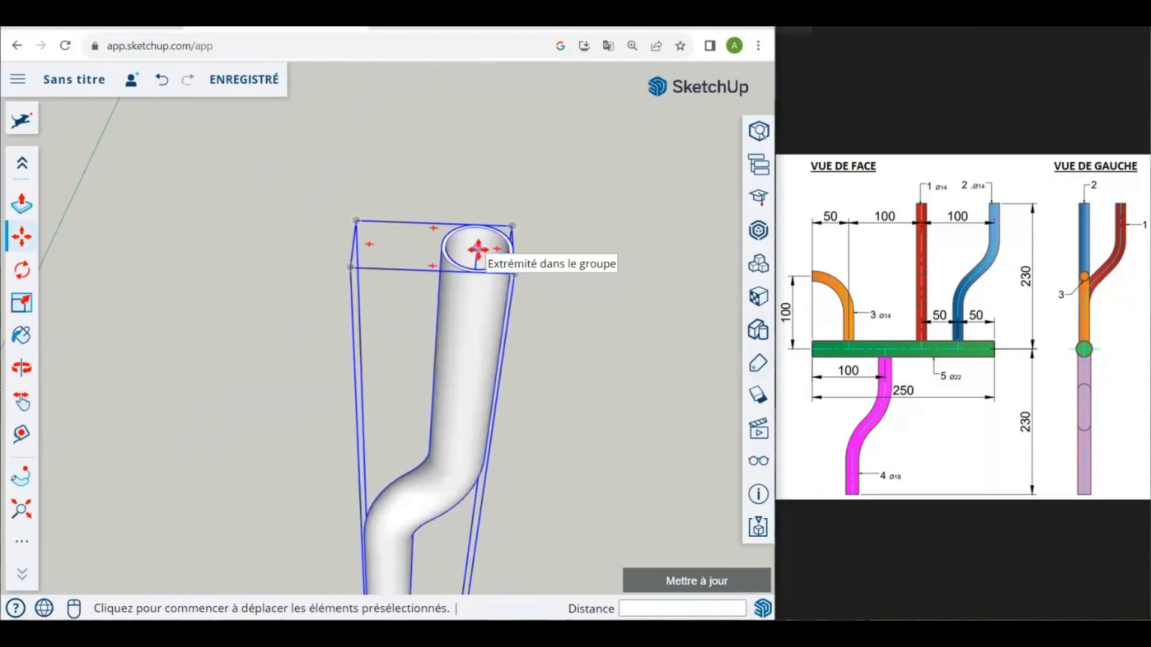
{"action": "left_click", "coordinate": [477, 249]}
{"action": "scroll", "coordinate": [655, 314], "scroll_direction": "down", "scroll_amount": 6}
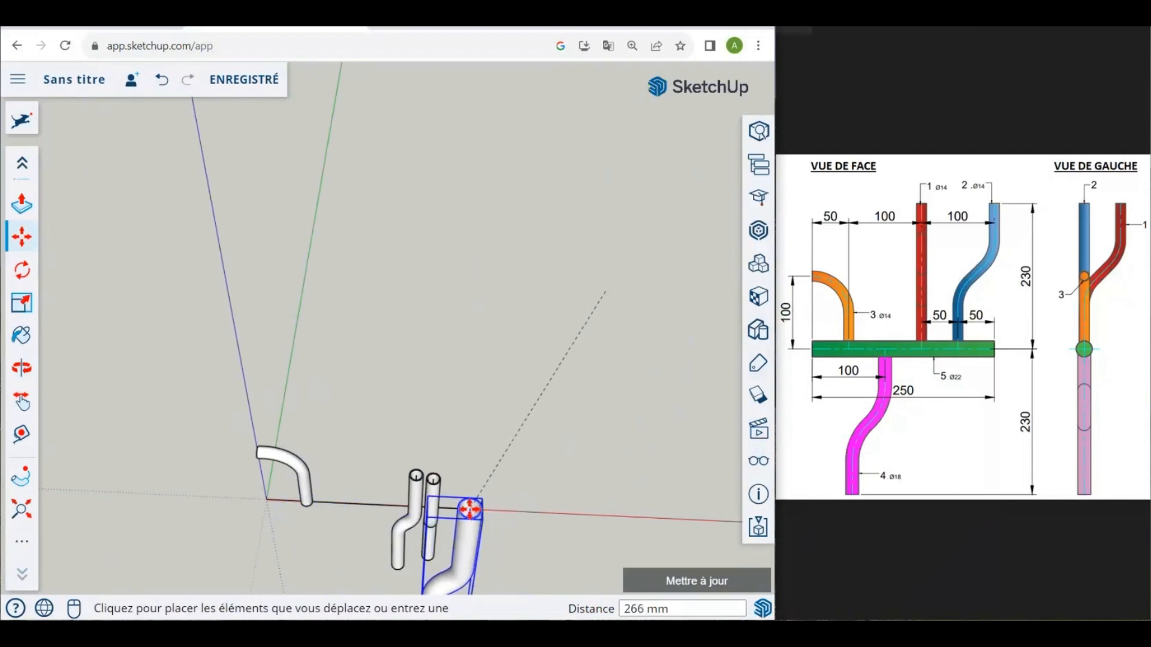
{"action": "middle_click_drag", "start_coordinate": [219, 521], "coordinate": [379, 329]}
{"action": "middle_click_drag", "start_coordinate": [234, 563], "coordinate": [334, 265]}
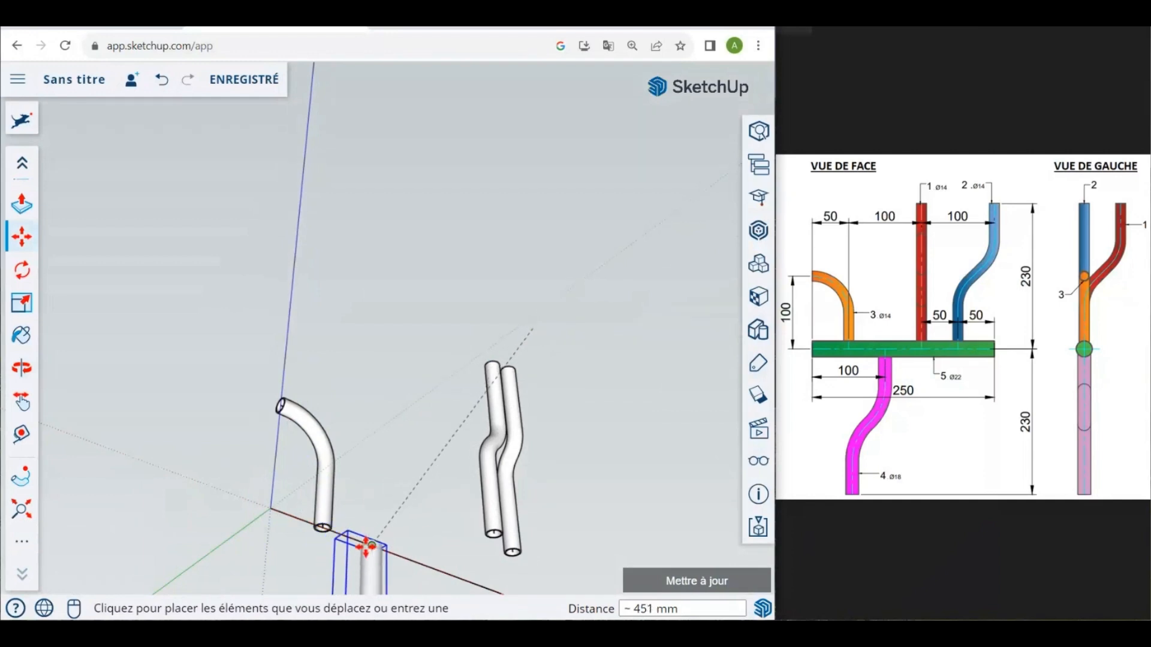
{"action": "left_click", "coordinate": [372, 548]}
{"action": "scroll", "coordinate": [330, 387], "scroll_direction": "down", "scroll_amount": 5}
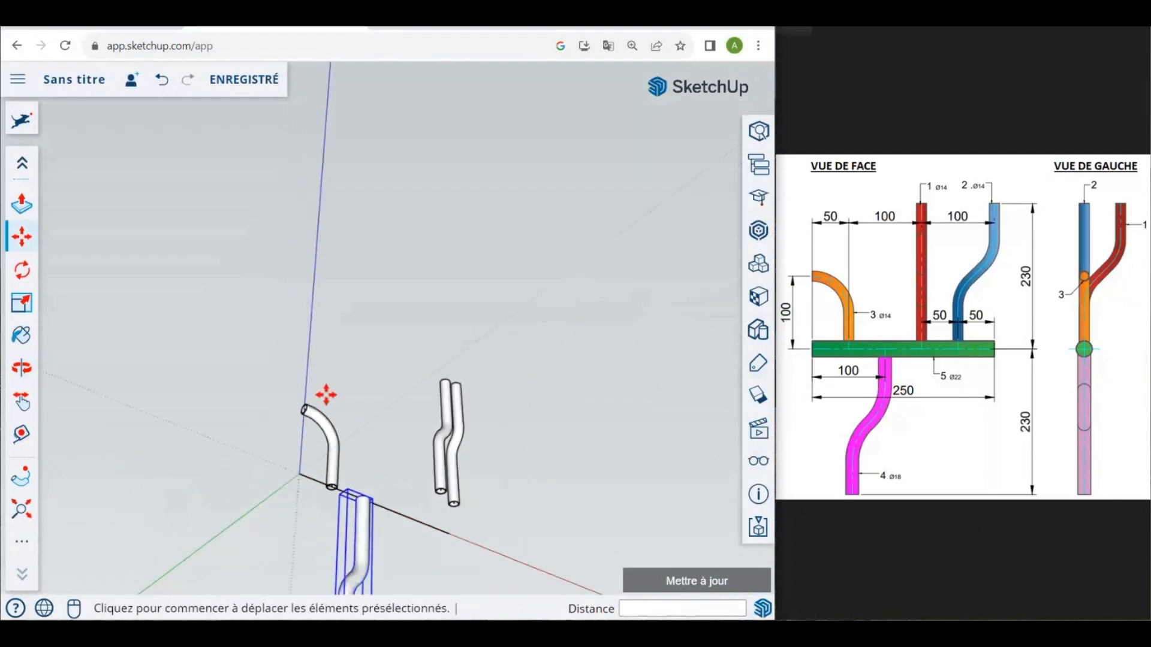
Step: Deselect the downward tube and examine the tube arrangement from the front and at an angle against the drawing
{"action": "middle_click_drag", "start_coordinate": [333, 374], "coordinate": [411, 455]}
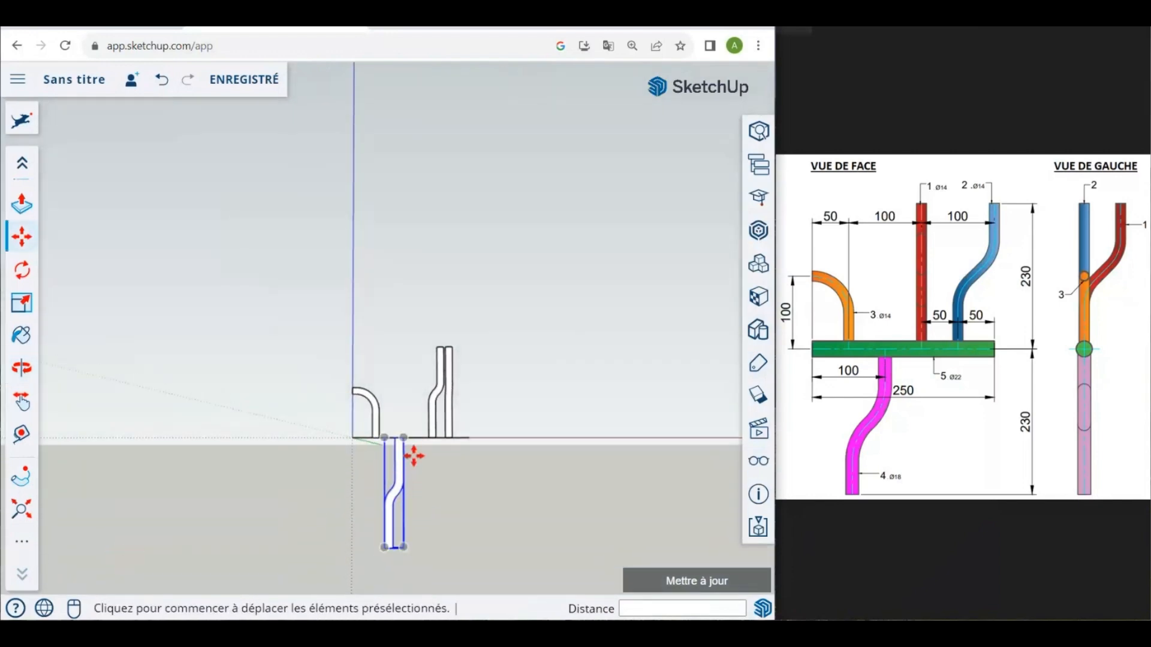
{"action": "scroll", "coordinate": [412, 455], "scroll_direction": "up", "scroll_amount": 4}
{"action": "middle_click_drag", "start_coordinate": [399, 369], "coordinate": [105, 365]}
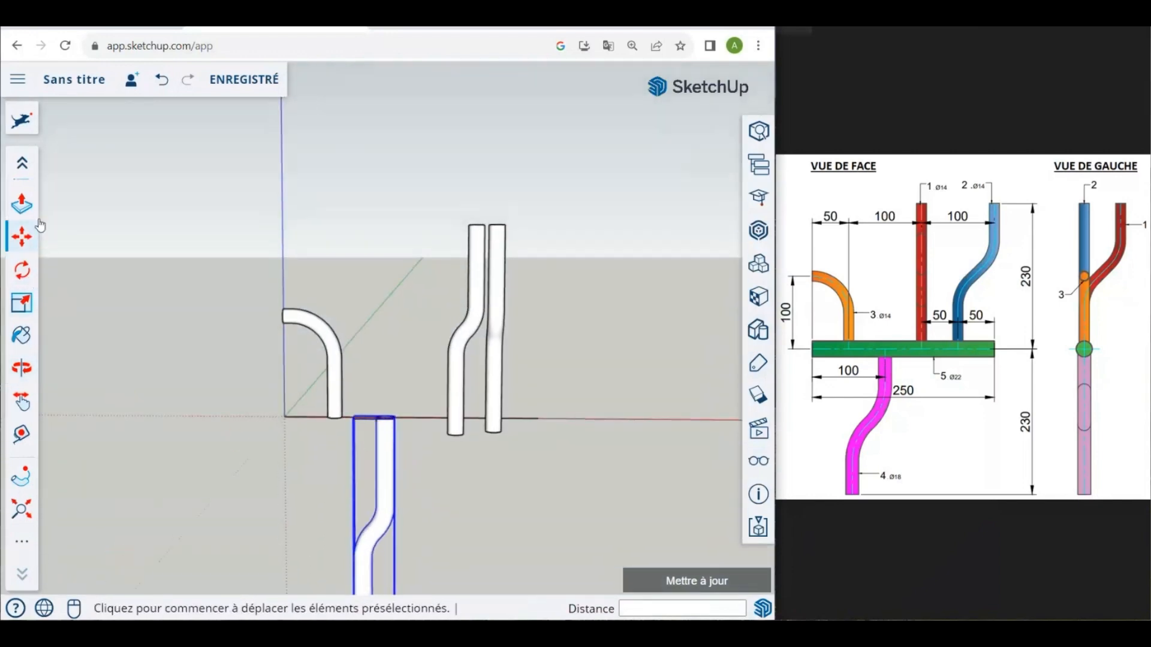
{"action": "left_click", "coordinate": [24, 164]}
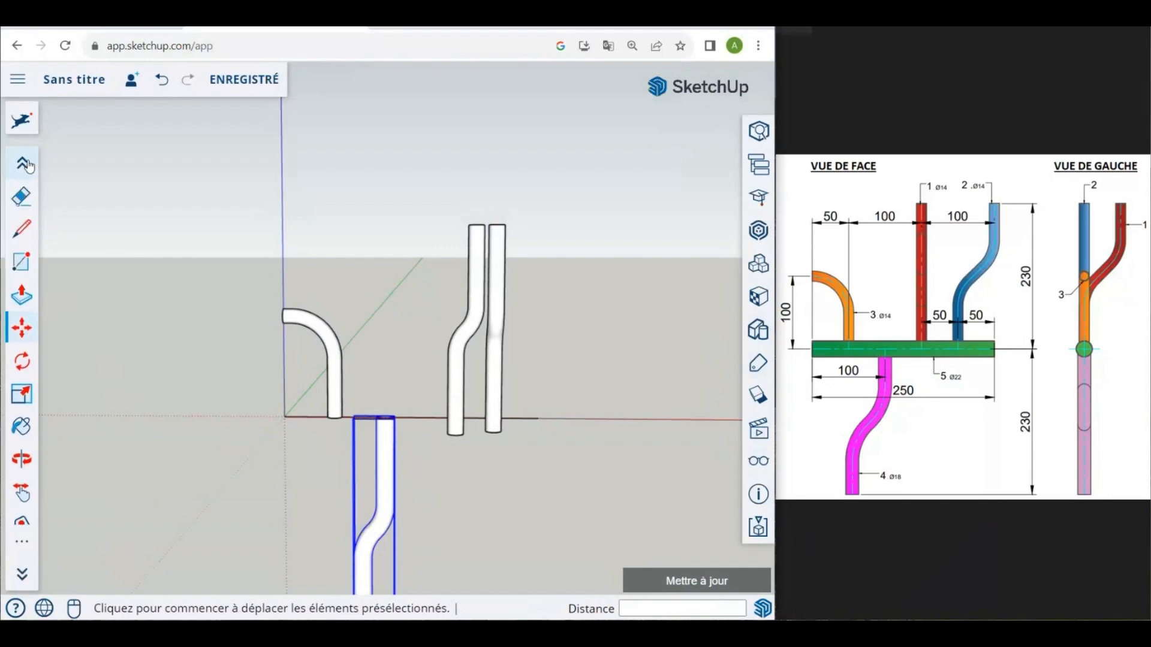
{"action": "left_click", "coordinate": [13, 194]}
{"action": "left_click", "coordinate": [385, 386]}
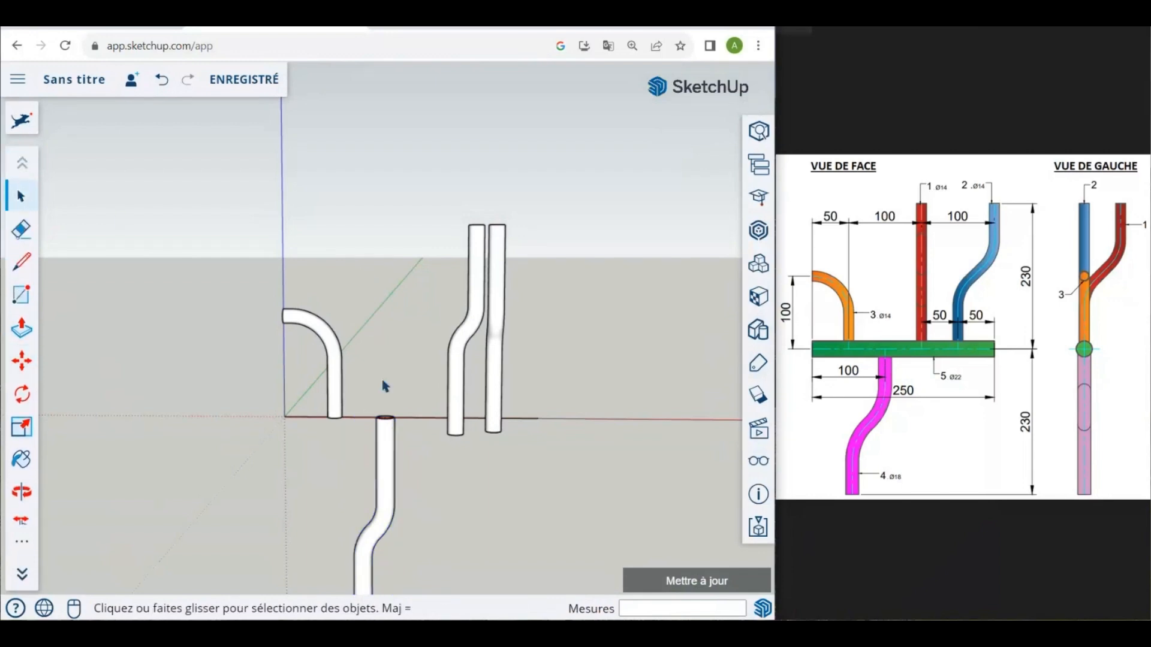
{"action": "scroll", "coordinate": [420, 354], "scroll_direction": "down", "scroll_amount": 3}
{"action": "middle_click_drag", "start_coordinate": [488, 326], "coordinate": [439, 470]}
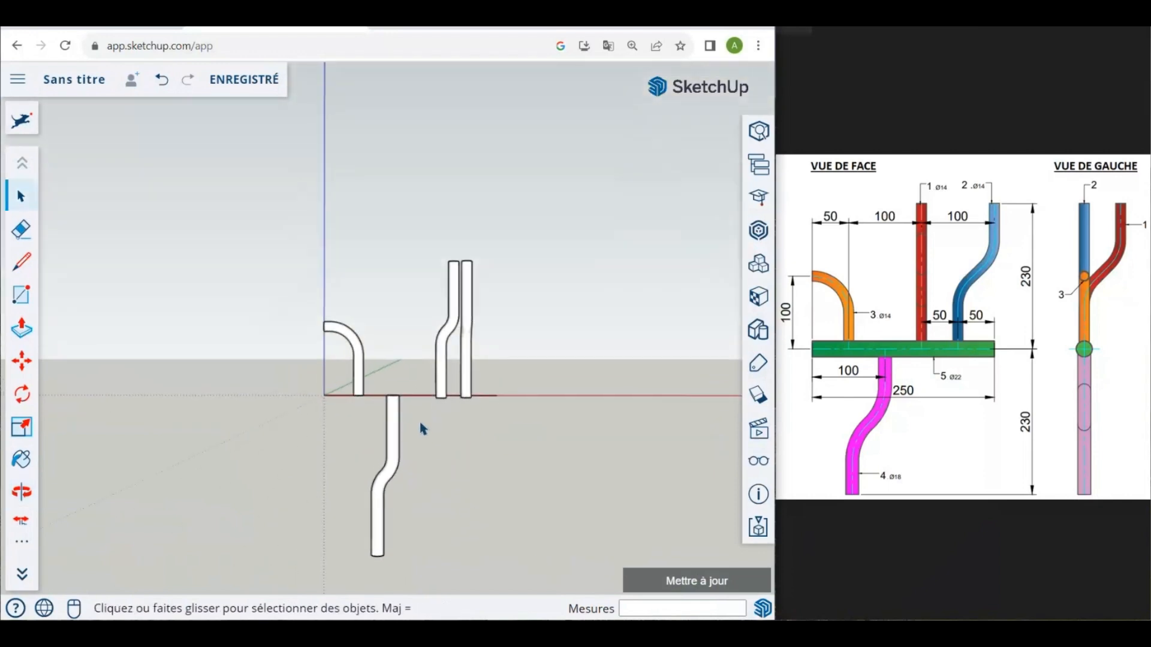
{"action": "scroll", "coordinate": [422, 428], "scroll_direction": "up", "scroll_amount": 2}
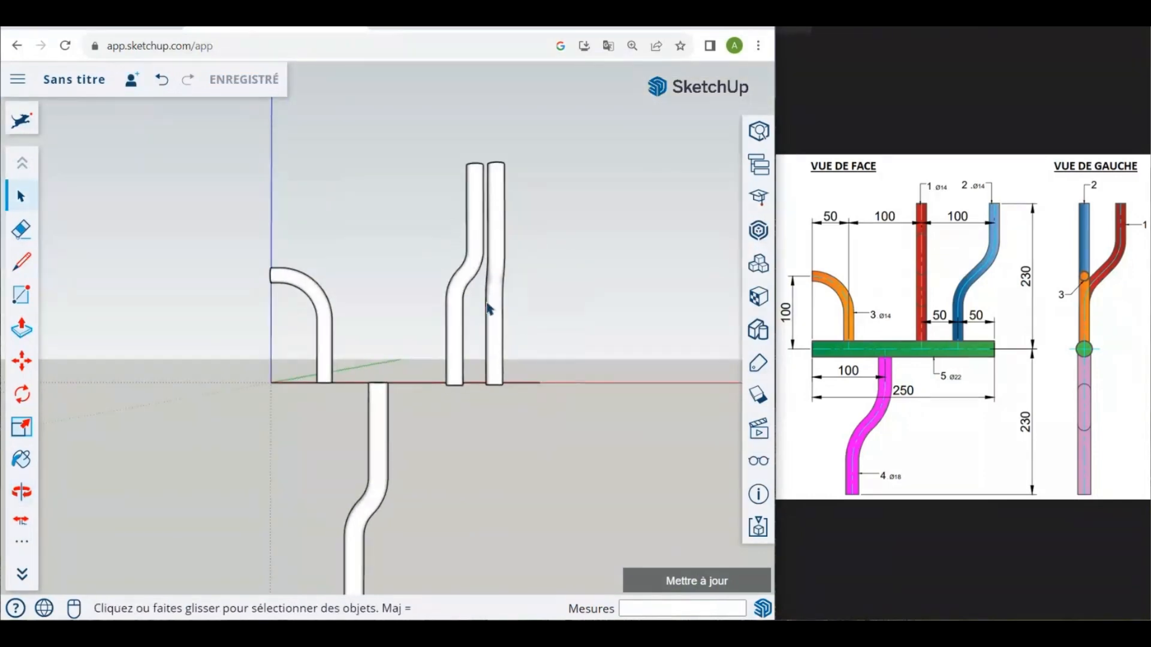
{"action": "mouse_move", "coordinate": [489, 309]}
{"action": "middle_mouse_down"}
{"action": "mouse_move", "coordinate": [578, 360]}
{"action": "mouse_move", "coordinate": [509, 404]}
{"action": "mouse_move", "coordinate": [648, 414]}
{"action": "middle_mouse_up"}
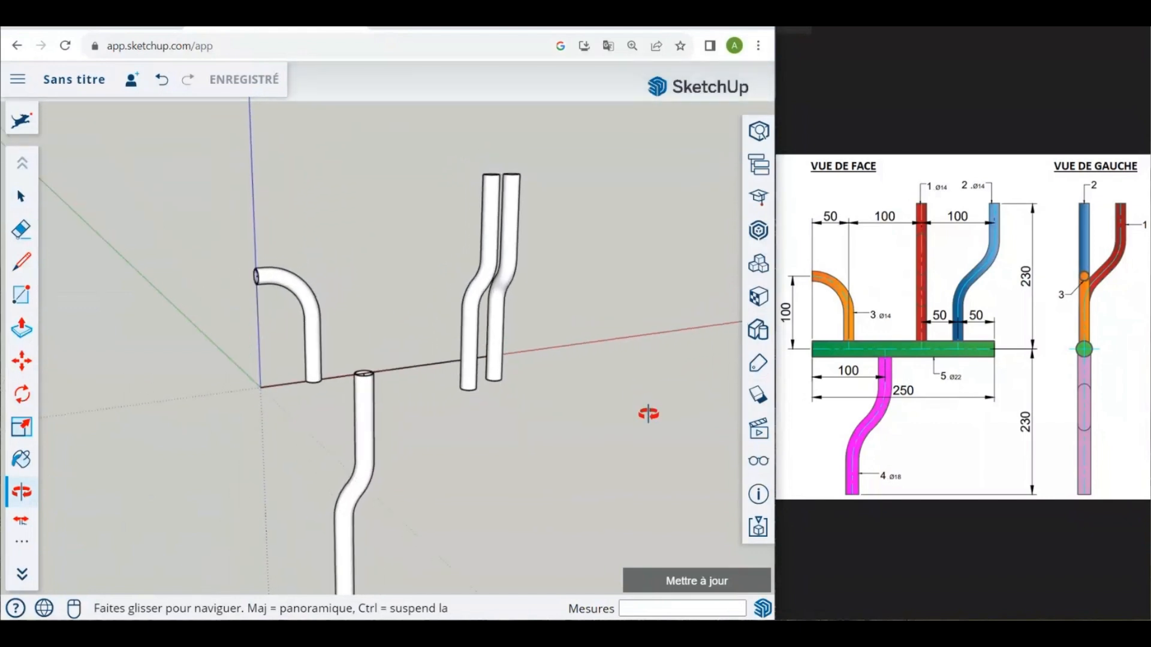
{"action": "middle_click_drag", "start_coordinate": [536, 386], "coordinate": [432, 393]}
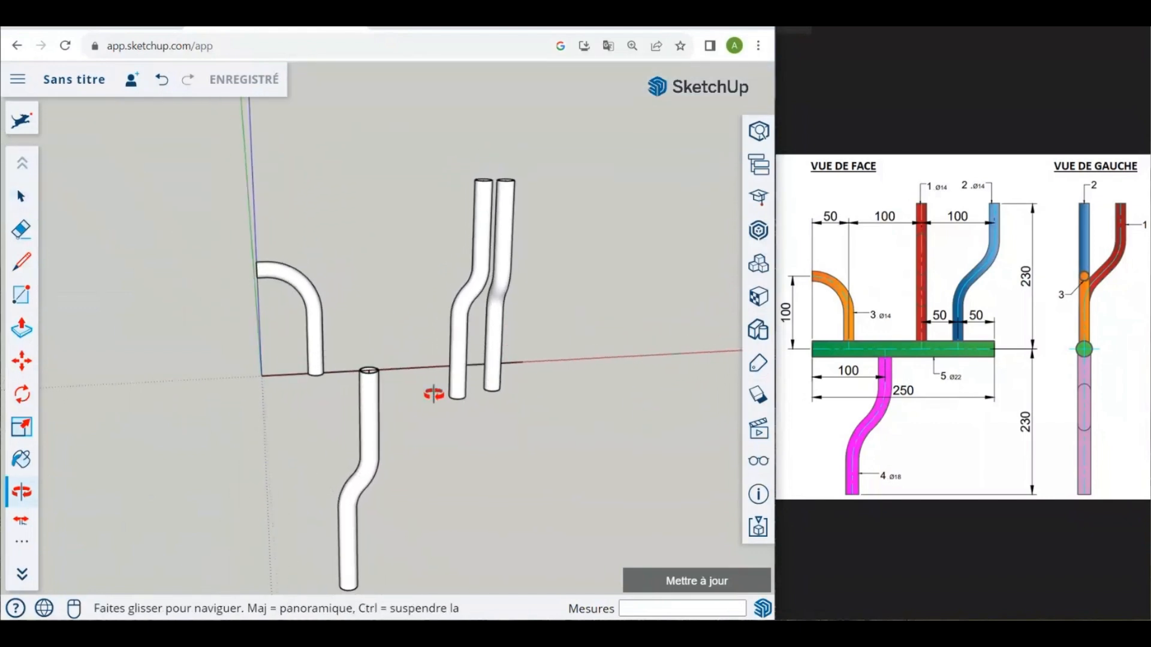
{"action": "middle_click_drag", "start_coordinate": [520, 426], "coordinate": [451, 401]}
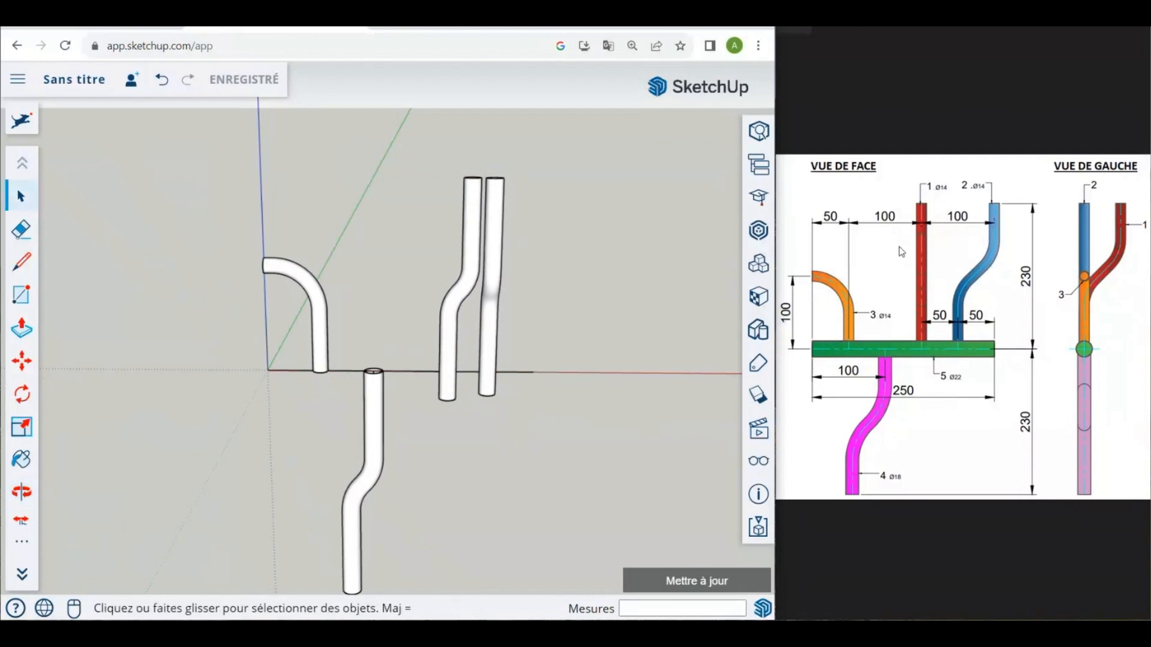
Step: Move the S-bent tube that offsets in depth by its lower end centre onto the centreline's endpoint 150 mm from the origin
{"action": "middle_click_drag", "start_coordinate": [514, 433], "coordinate": [462, 309]}
{"action": "scroll", "coordinate": [470, 367], "scroll_direction": "up", "scroll_amount": 3}
{"action": "scroll", "coordinate": [466, 378], "scroll_direction": "up", "scroll_amount": 3}
{"action": "middle_click_drag", "start_coordinate": [462, 391], "coordinate": [449, 329]}
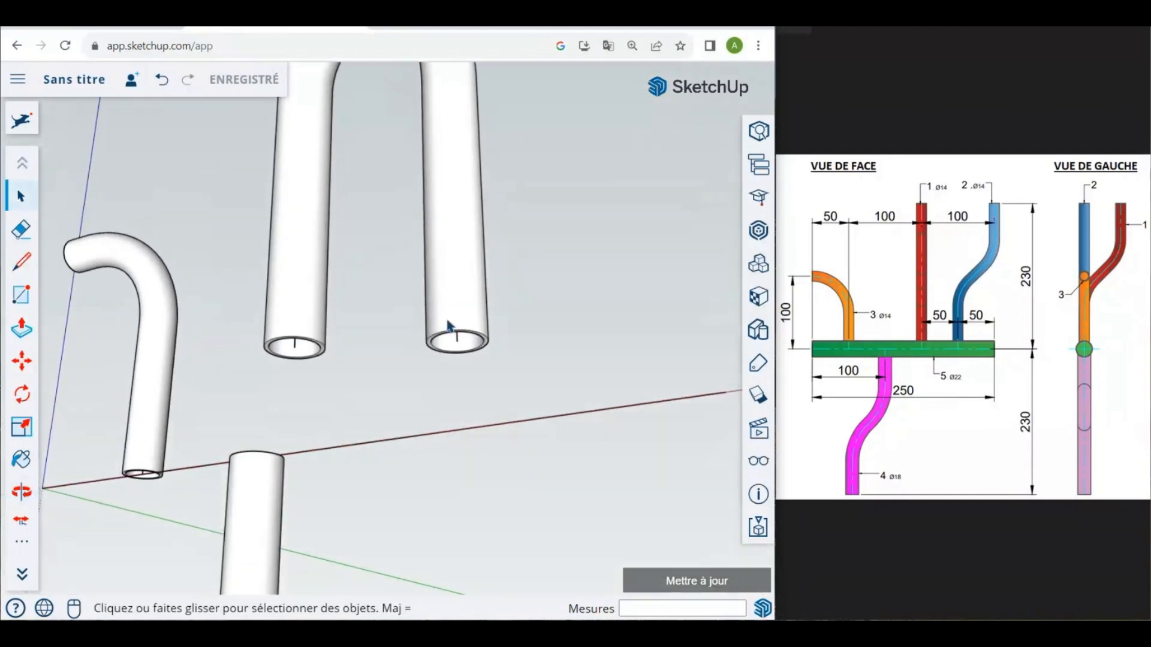
{"action": "left_click", "coordinate": [450, 329]}
{"action": "left_click", "coordinate": [21, 360]}
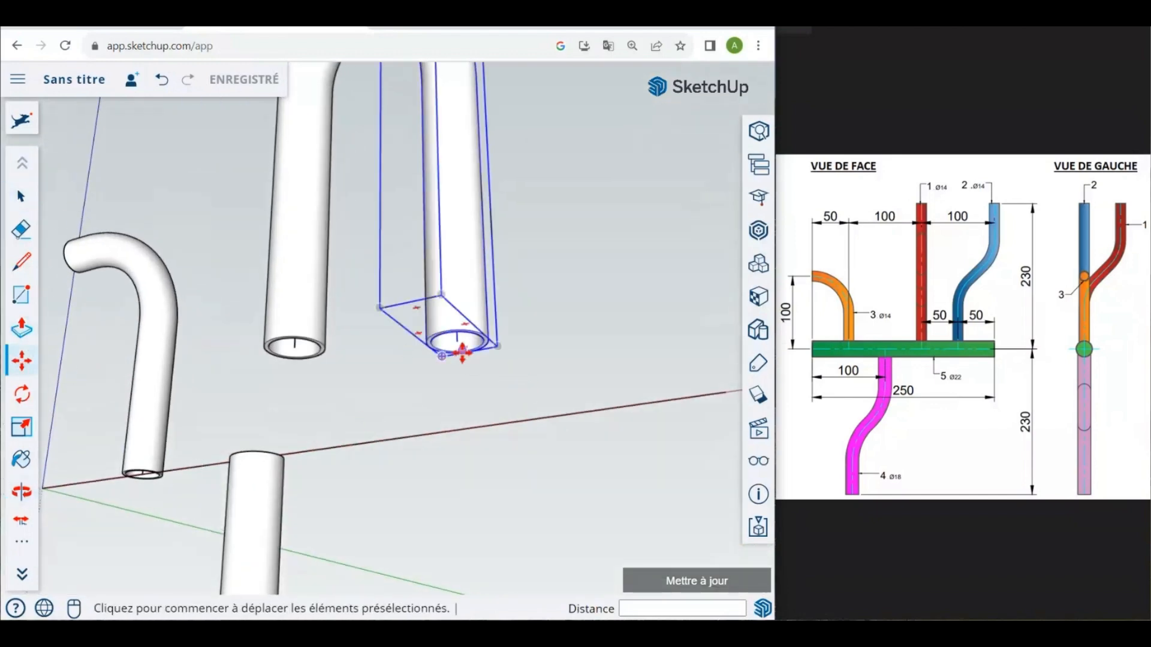
{"action": "left_click", "coordinate": [458, 344]}
{"action": "mouse_move", "coordinate": [505, 389]}
{"action": "middle_mouse_down"}
{"action": "mouse_move", "coordinate": [519, 437]}
{"action": "mouse_move", "coordinate": [499, 375]}
{"action": "middle_mouse_up"}
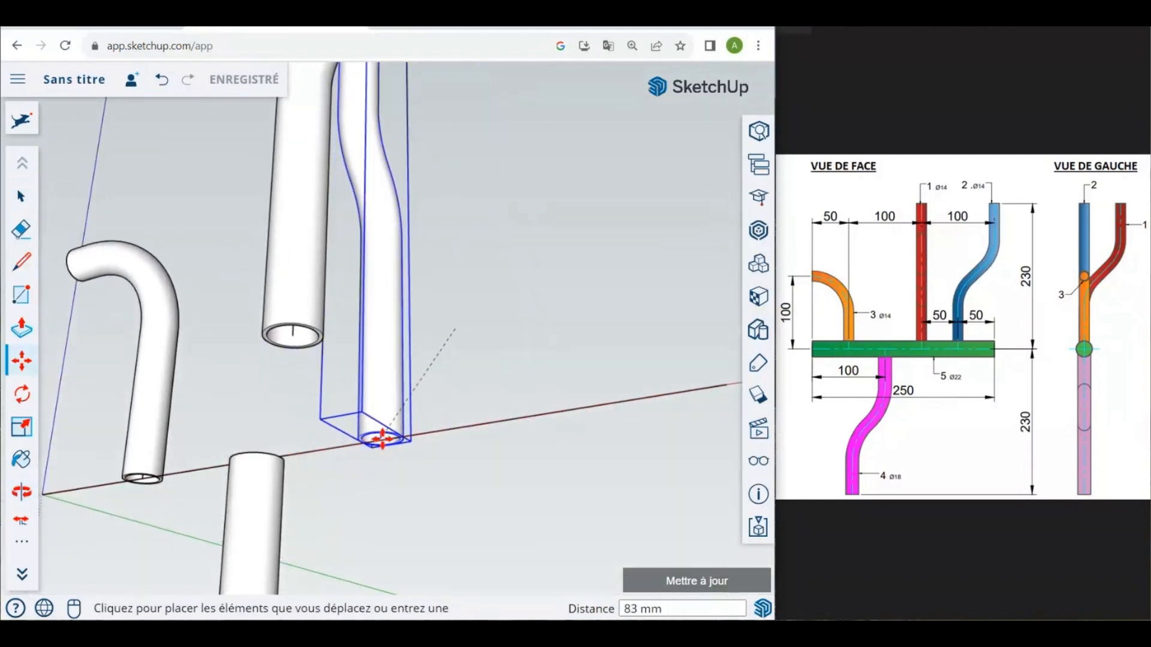
{"action": "left_click", "coordinate": [383, 441]}
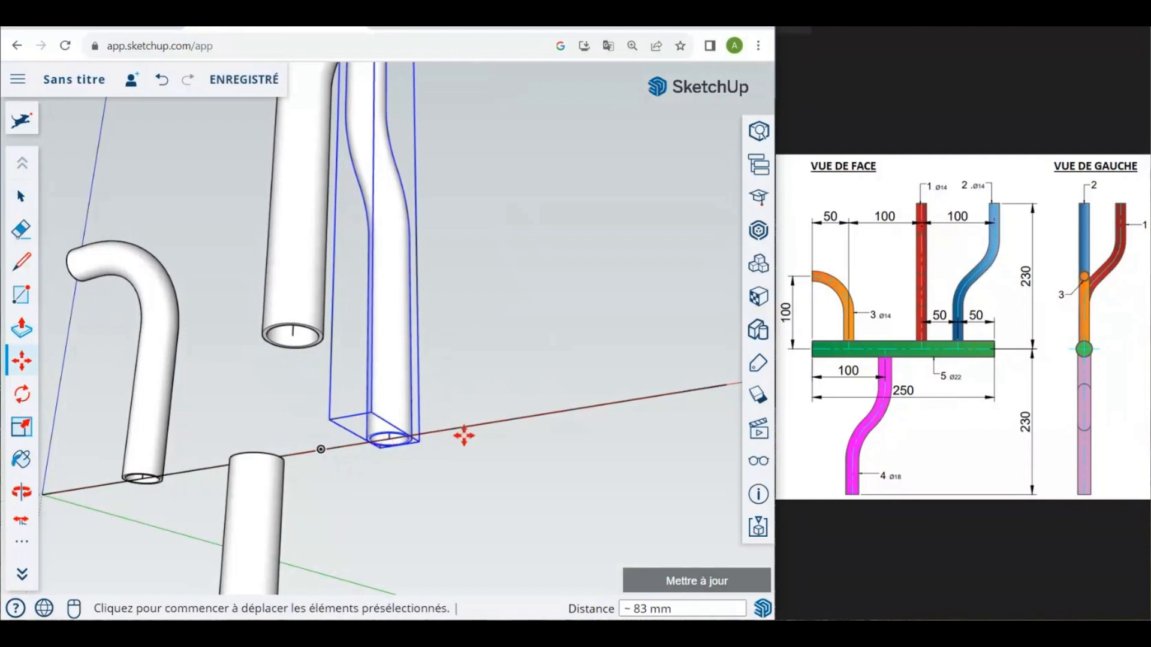
Step: Move the remaining S-bent tube by its lower end centre onto the centreline at 200 mm from the origin, then deselect it
{"action": "mouse_move", "coordinate": [466, 434]}
{"action": "middle_mouse_down"}
{"action": "mouse_move", "coordinate": [552, 455]}
{"action": "mouse_move", "coordinate": [542, 437]}
{"action": "mouse_move", "coordinate": [539, 459]}
{"action": "mouse_move", "coordinate": [398, 452]}
{"action": "mouse_move", "coordinate": [470, 485]}
{"action": "mouse_move", "coordinate": [517, 484]}
{"action": "middle_mouse_up"}
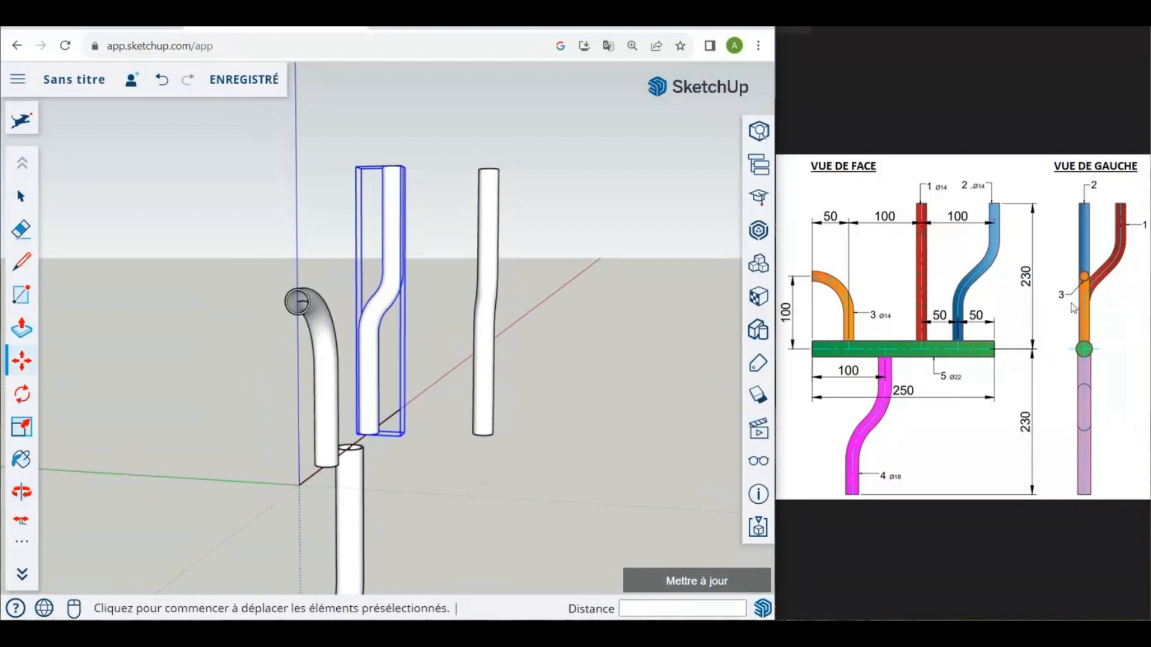
{"action": "middle_click_drag", "start_coordinate": [573, 419], "coordinate": [277, 442]}
{"action": "middle_click_drag", "start_coordinate": [539, 445], "coordinate": [488, 414]}
{"action": "left_click", "coordinate": [21, 196]}
{"action": "left_click", "coordinate": [496, 368]}
{"action": "scroll", "coordinate": [494, 421], "scroll_direction": "up", "scroll_amount": 5}
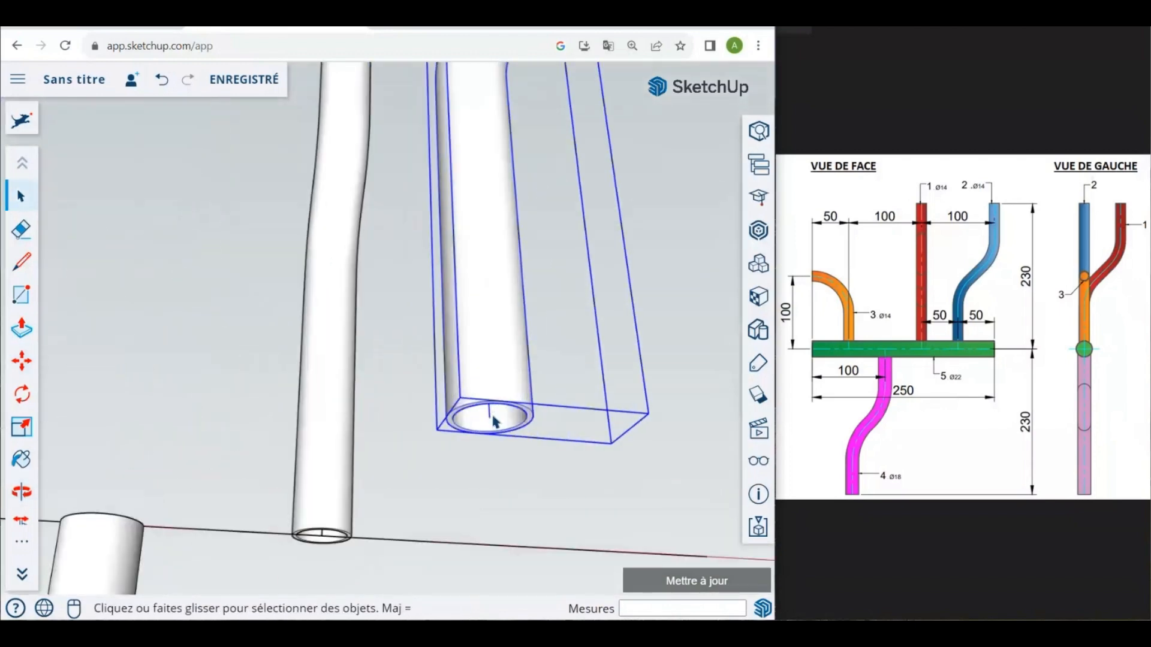
{"action": "left_click", "coordinate": [22, 361]}
{"action": "left_click", "coordinate": [496, 424]}
{"action": "scroll", "coordinate": [521, 438], "scroll_direction": "down", "scroll_amount": 5}
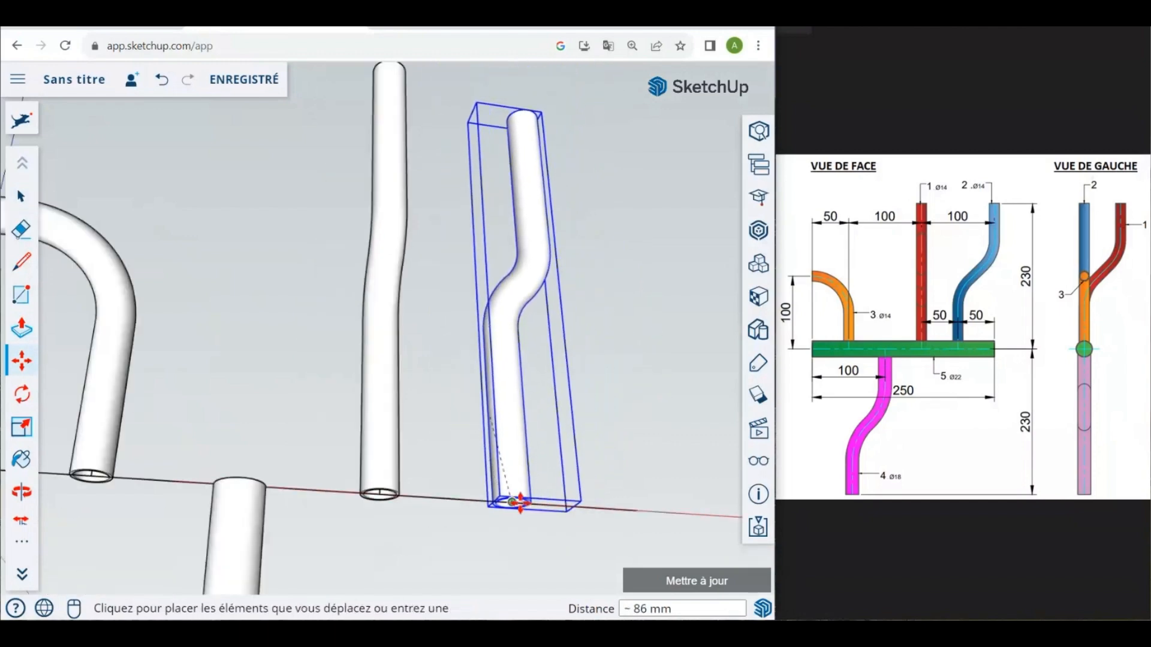
{"action": "left_click", "coordinate": [514, 503]}
{"action": "left_click", "coordinate": [23, 199]}
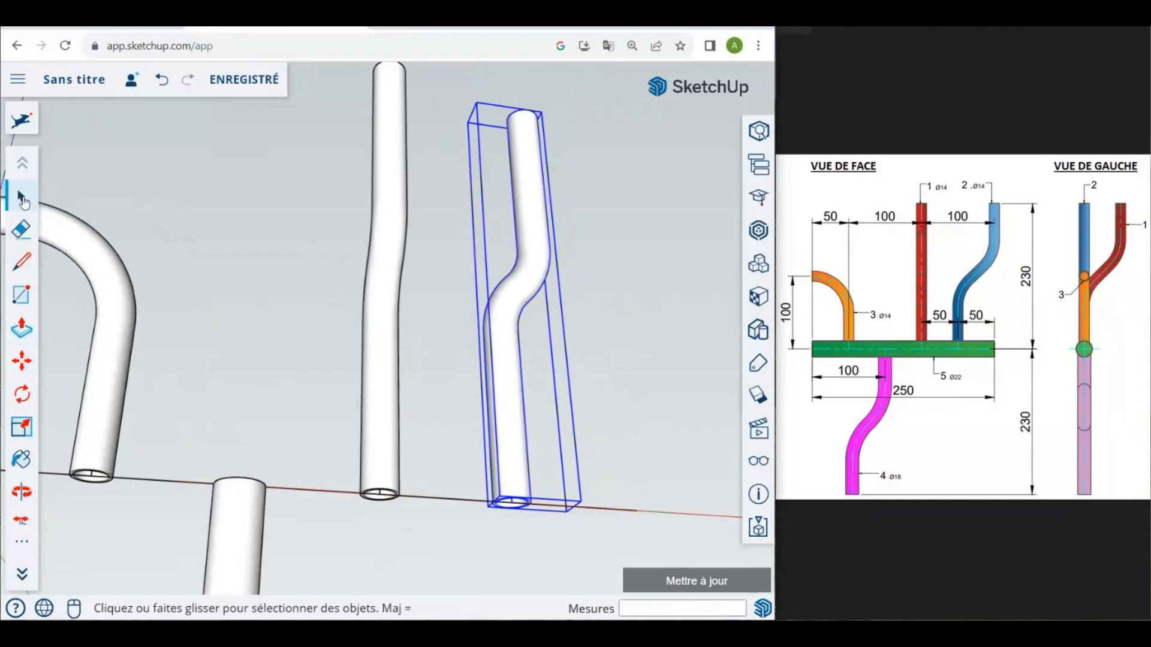
{"action": "scroll", "coordinate": [485, 246], "scroll_direction": "down", "scroll_amount": 3}
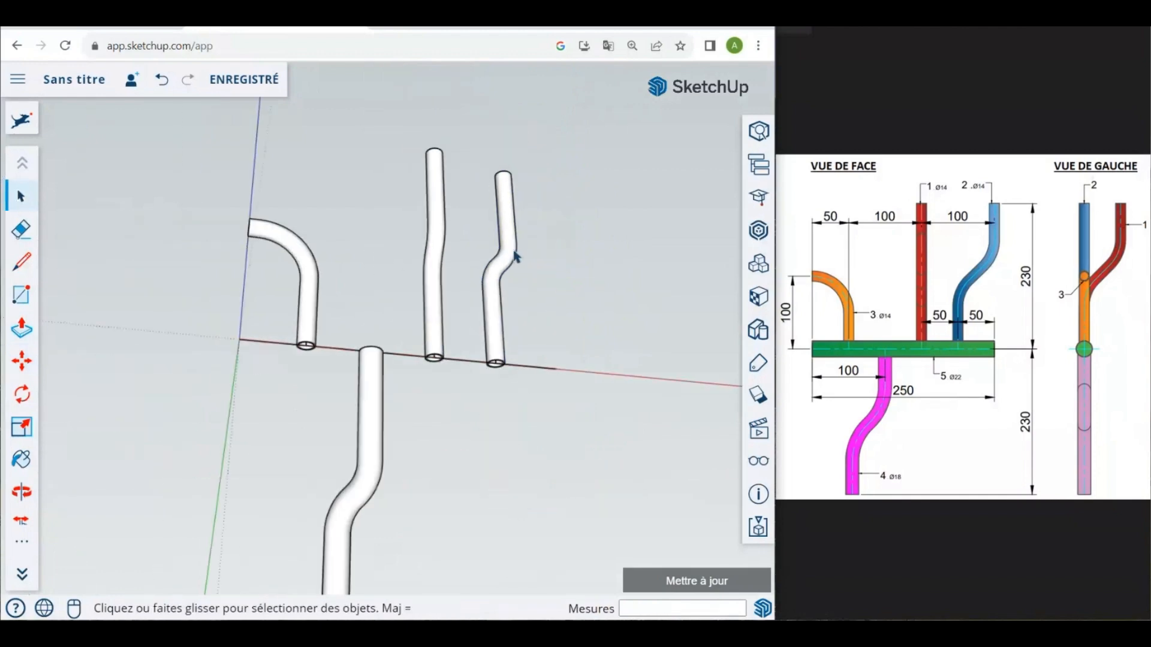
Step: Draw a circle of 11 mm radius centred on the origin, perpendicular to the red axis, as the main pipe's outer profile
{"action": "middle_click_drag", "start_coordinate": [560, 240], "coordinate": [411, 437]}
{"action": "scroll", "coordinate": [434, 390], "scroll_direction": "down", "scroll_amount": 2}
{"action": "scroll", "coordinate": [418, 397], "scroll_direction": "up", "scroll_amount": 2}
{"action": "scroll", "coordinate": [419, 428], "scroll_direction": "down", "scroll_amount": 2}
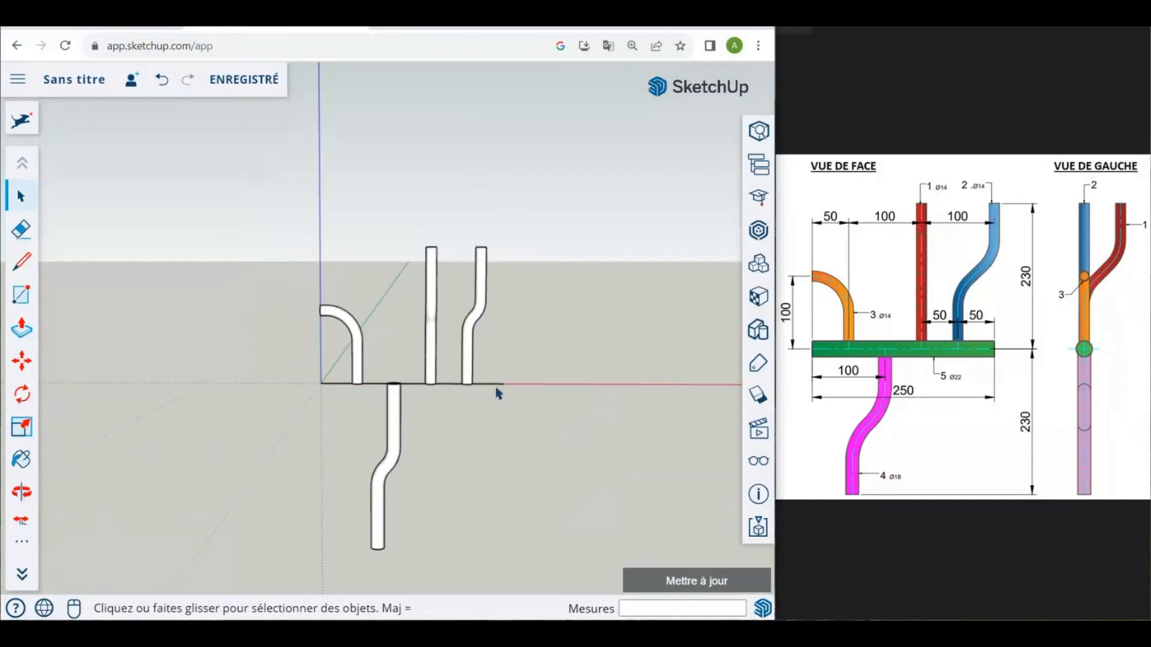
{"action": "scroll", "coordinate": [462, 419], "scroll_direction": "up", "scroll_amount": 2}
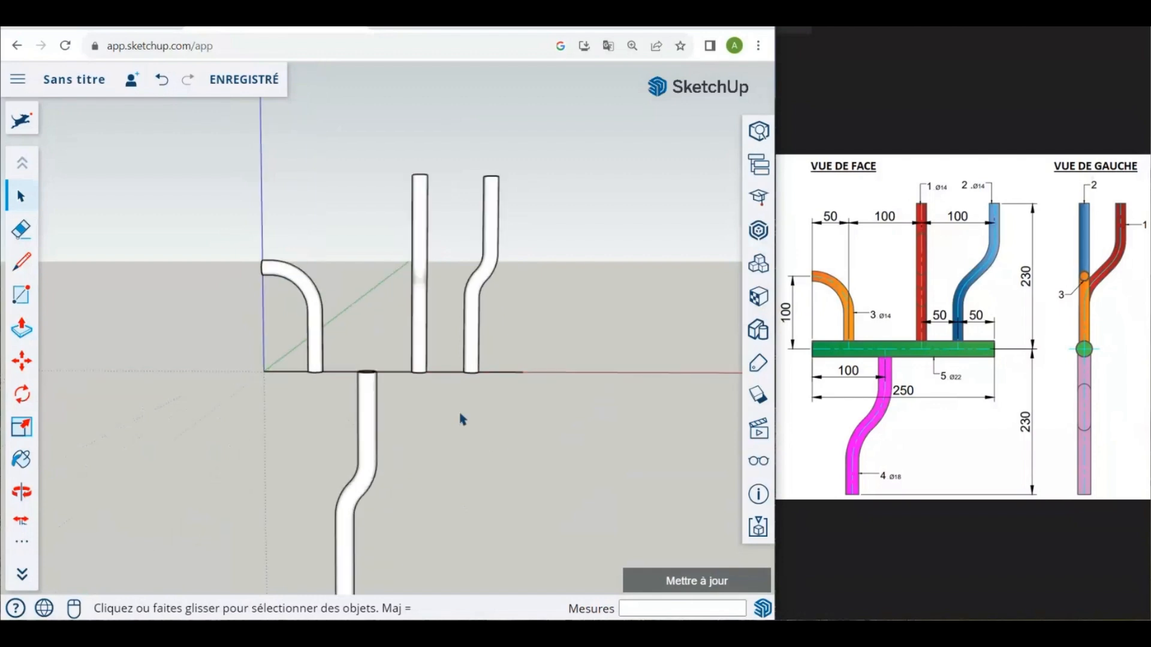
{"action": "middle_click_drag", "start_coordinate": [483, 416], "coordinate": [311, 403]}
{"action": "scroll", "coordinate": [276, 372], "scroll_direction": "up", "scroll_amount": 4}
{"action": "scroll", "coordinate": [264, 357], "scroll_direction": "up", "scroll_amount": 3}
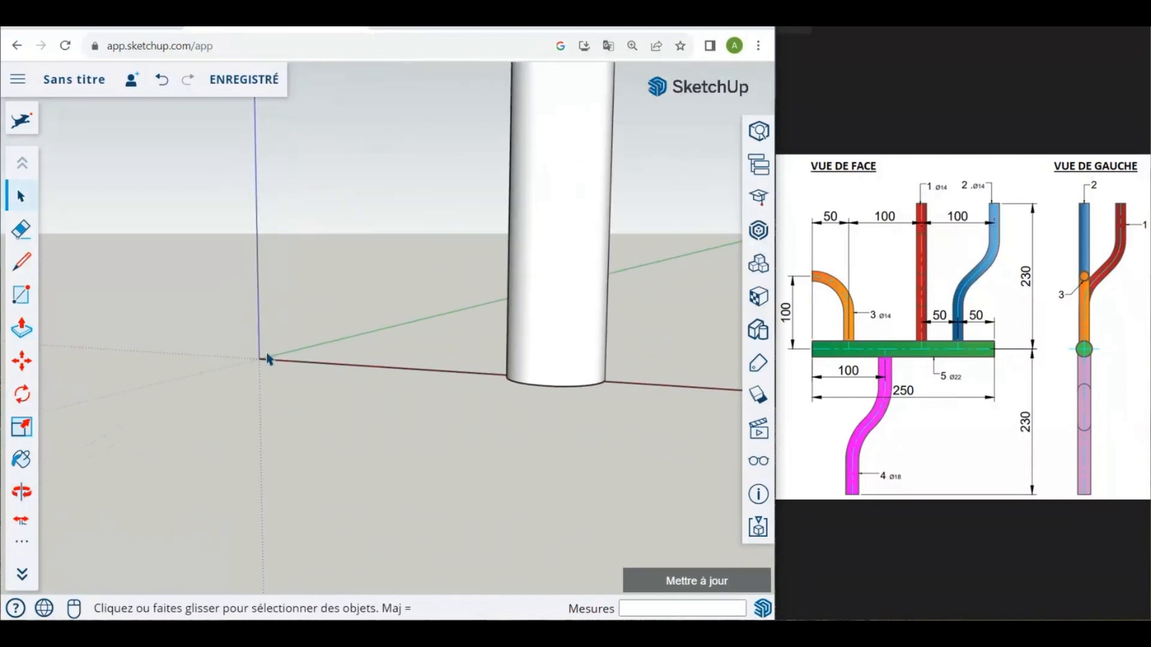
{"action": "middle_click_drag", "start_coordinate": [265, 358], "coordinate": [168, 410]}
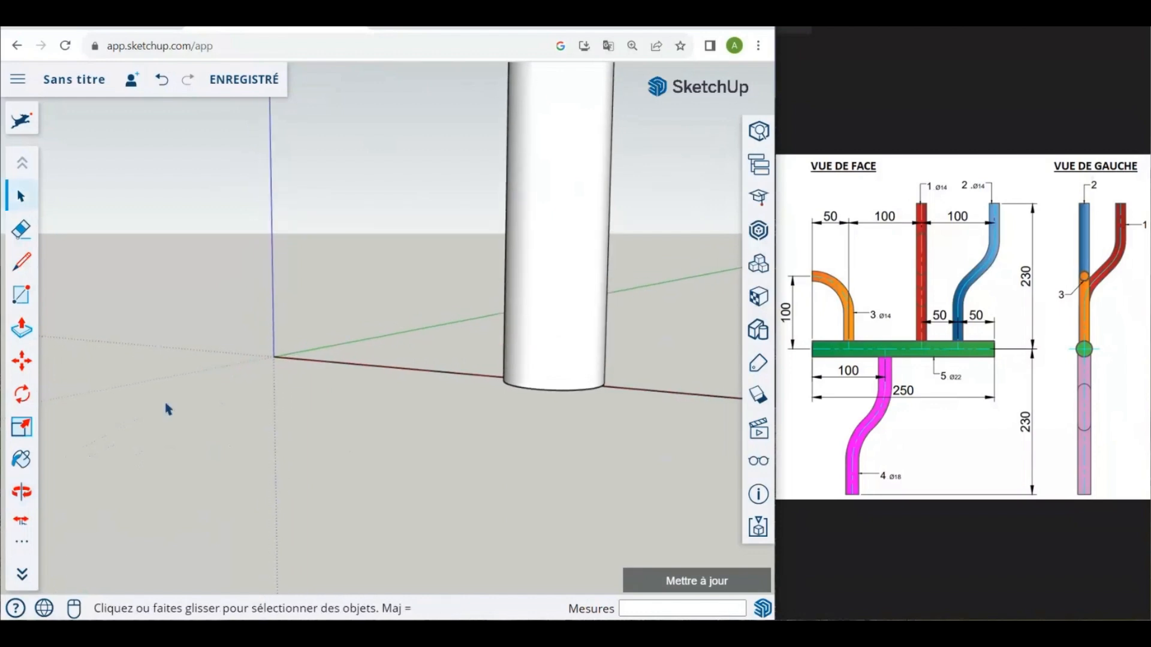
{"action": "left_click", "coordinate": [24, 549]}
{"action": "left_click", "coordinate": [95, 267]}
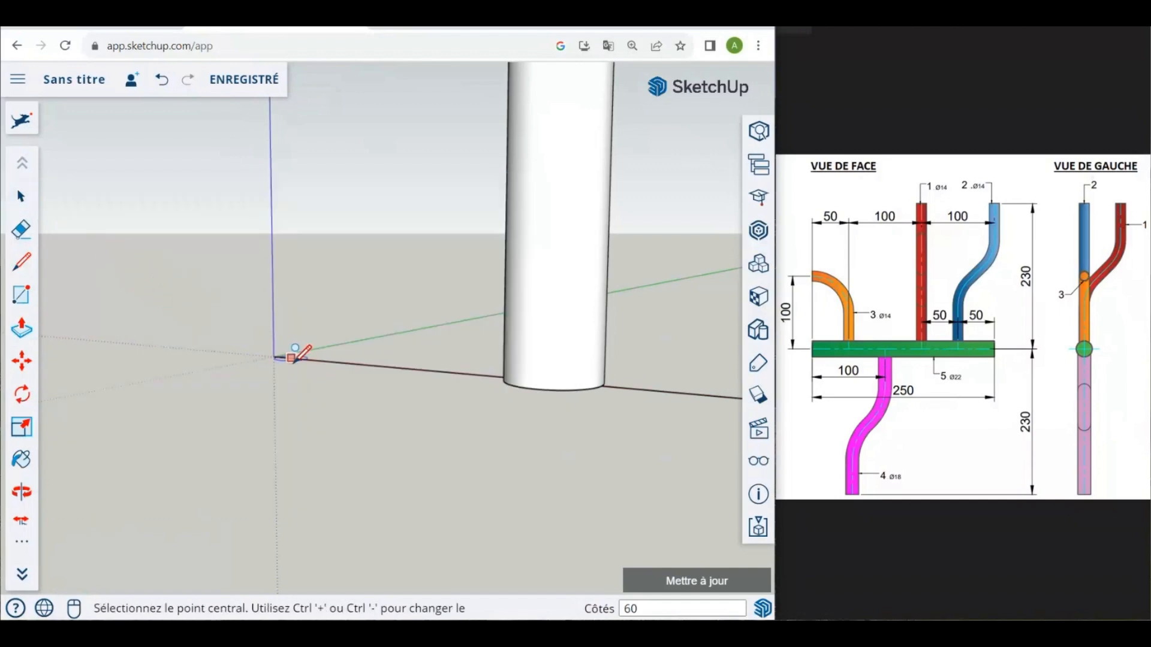
{"action": "middle_click_drag", "start_coordinate": [224, 369], "coordinate": [501, 334]}
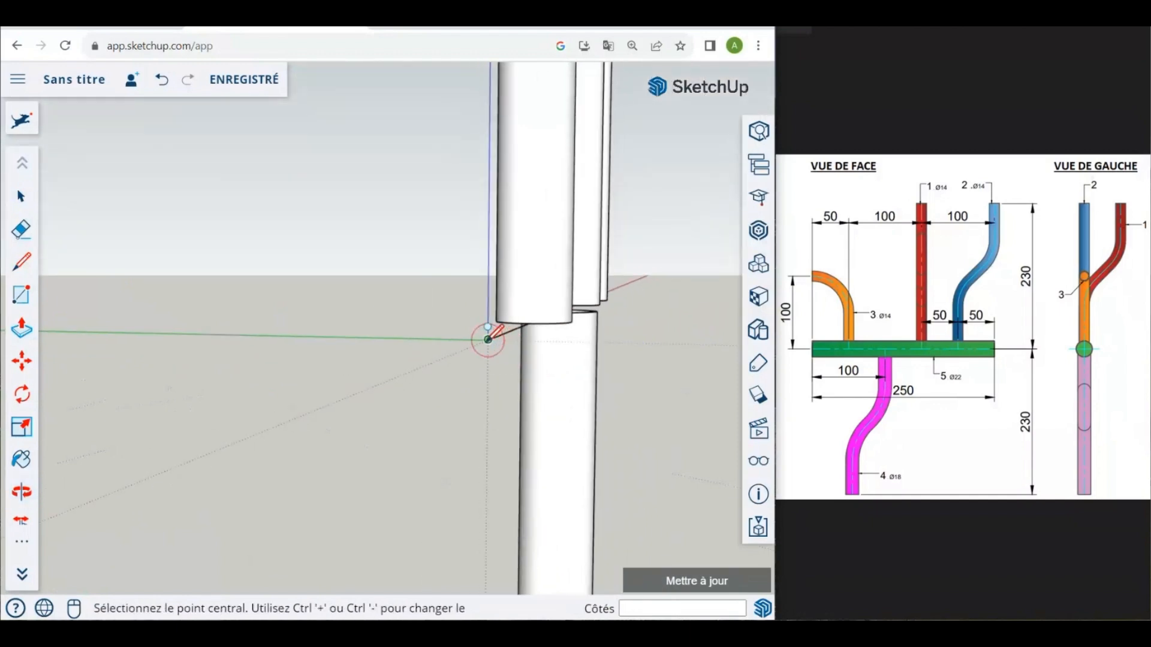
{"action": "left_click", "coordinate": [488, 339]}
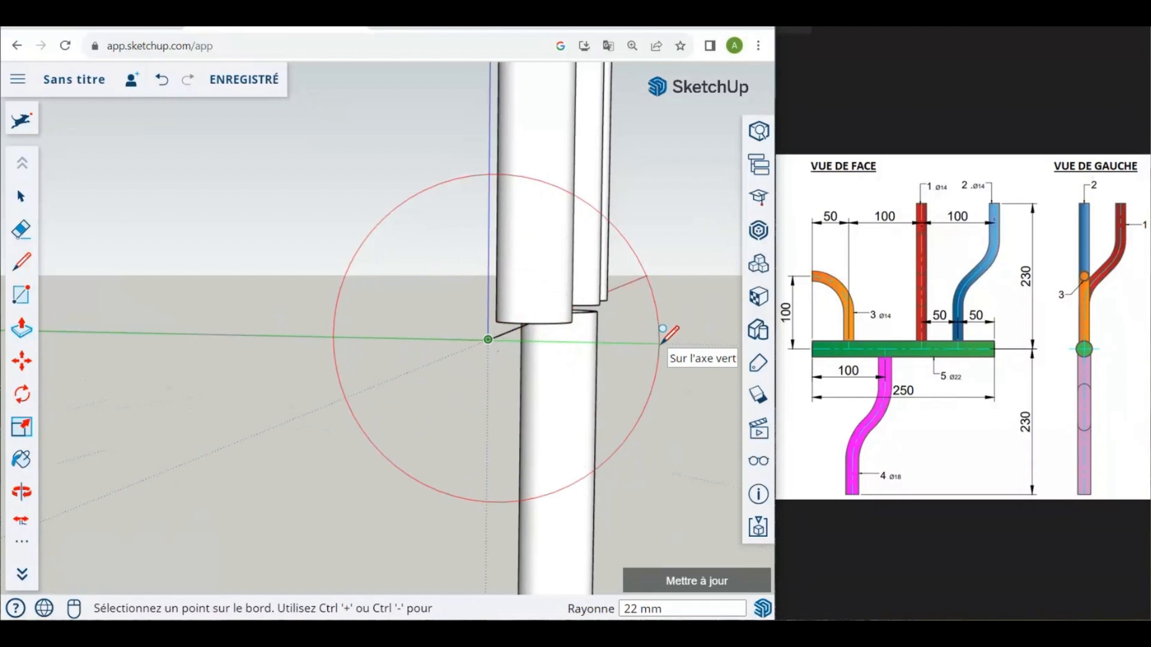
{"action": "type", "text": "11"}
{"action": "key", "text": "Return"}
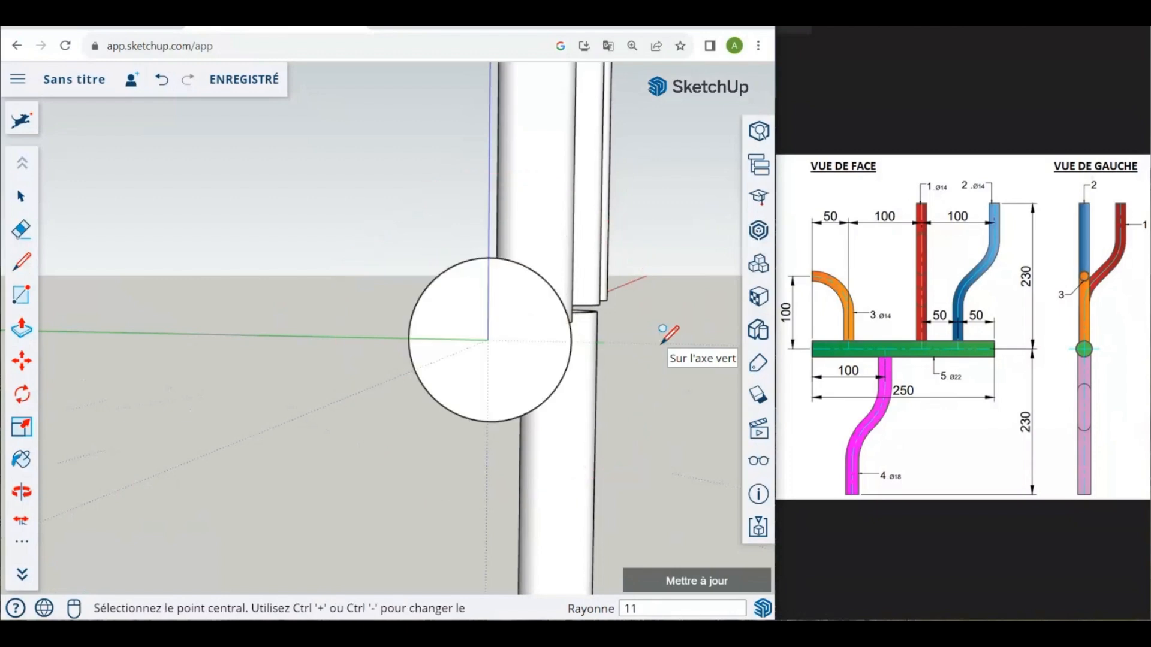
Step: Draw a 10 mm radius circle centred on the origin inside the outer profile and delete the inner disc, leaving a ring
{"action": "left_click", "coordinate": [488, 340]}
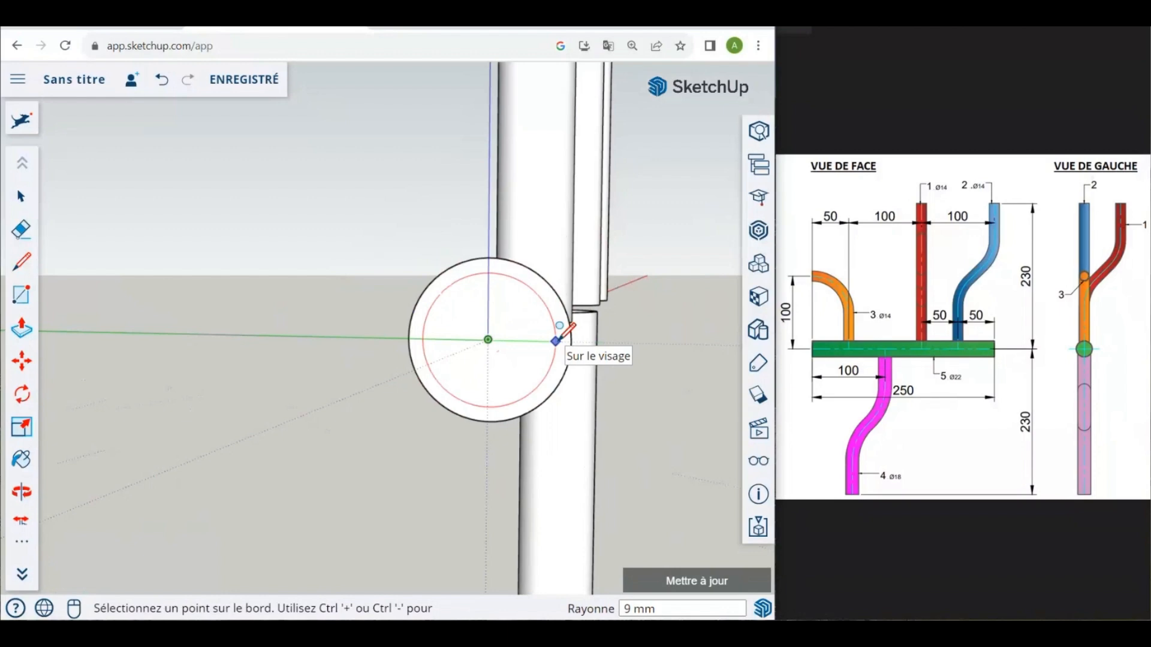
{"action": "left_click", "coordinate": [557, 341]}
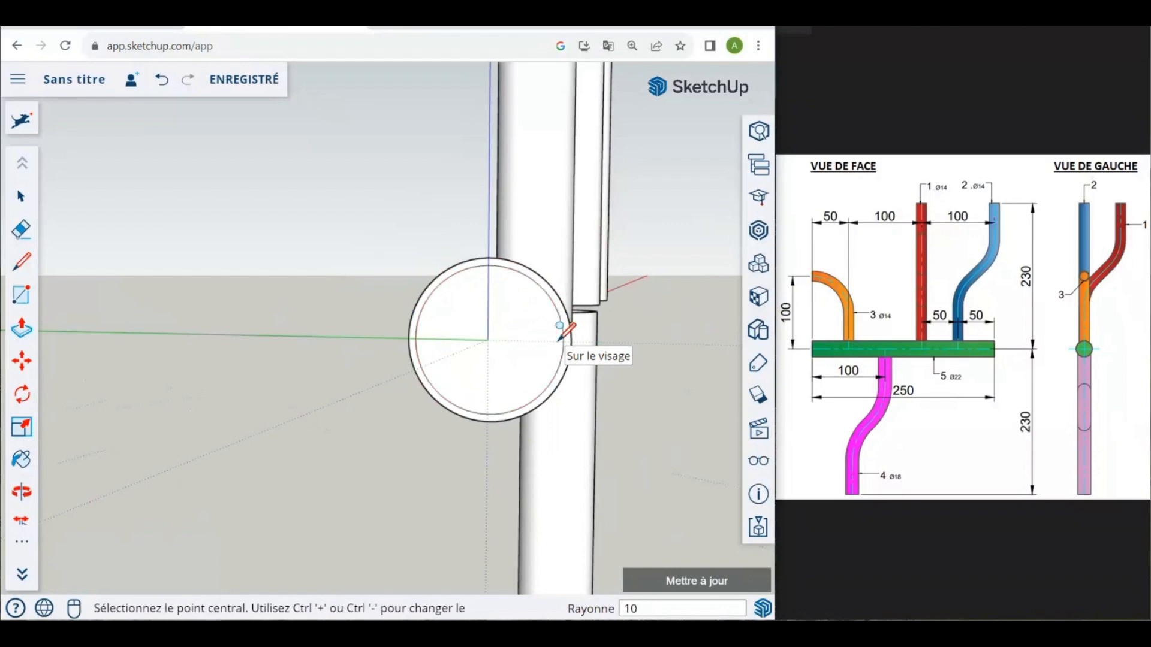
{"action": "left_click", "coordinate": [22, 204]}
{"action": "left_click", "coordinate": [522, 353]}
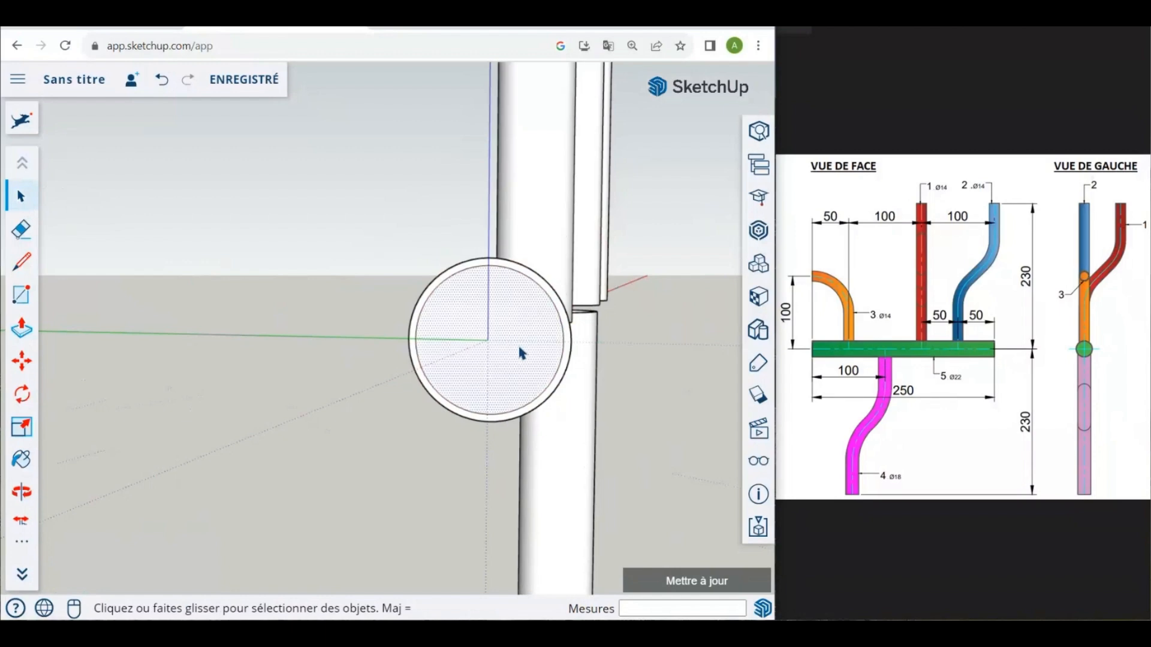
{"action": "key", "text": "Delete"}
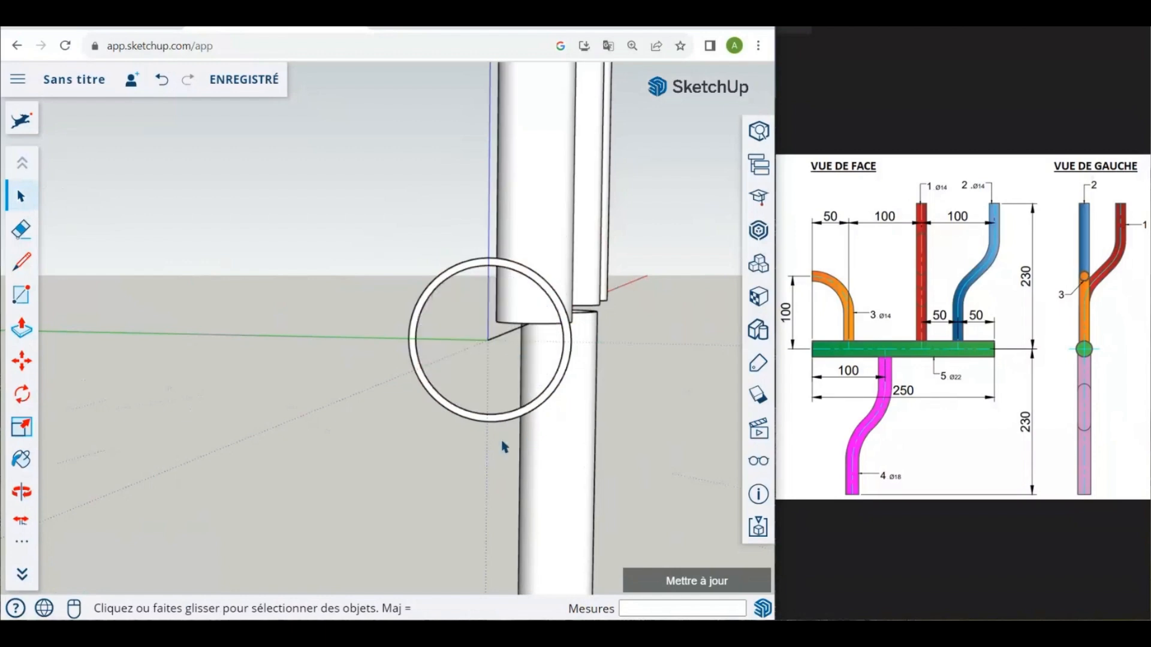
Step: Extrude the ring profile 250 mm along the red axis up to the endpoint of the centreline to form the hollow main pipe
{"action": "key", "text": "p"}
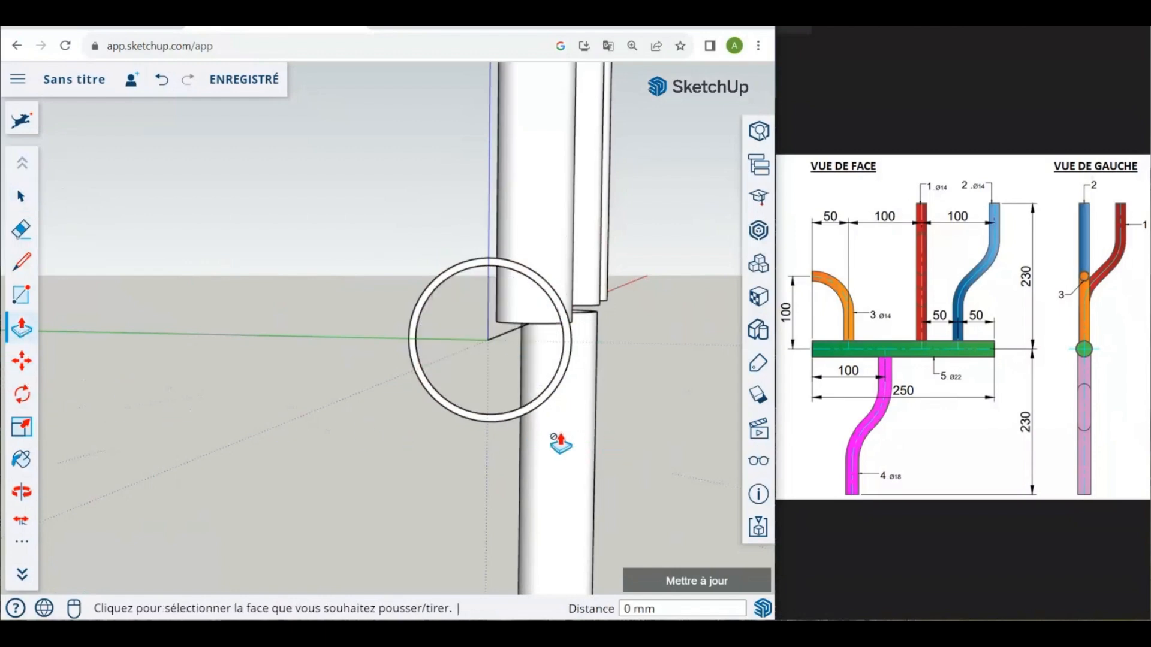
{"action": "middle_click_drag", "start_coordinate": [560, 442], "coordinate": [336, 398]}
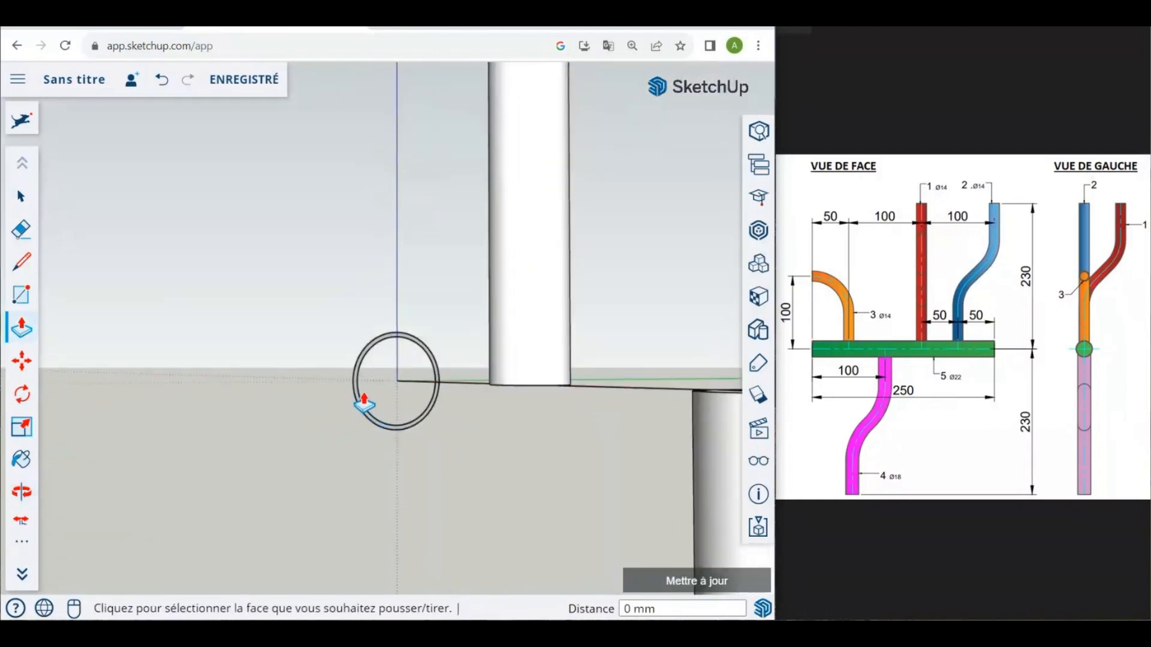
{"action": "scroll", "coordinate": [357, 405], "scroll_direction": "up", "scroll_amount": 3}
{"action": "left_click", "coordinate": [352, 404]}
{"action": "scroll", "coordinate": [309, 391], "scroll_direction": "down", "scroll_amount": 5}
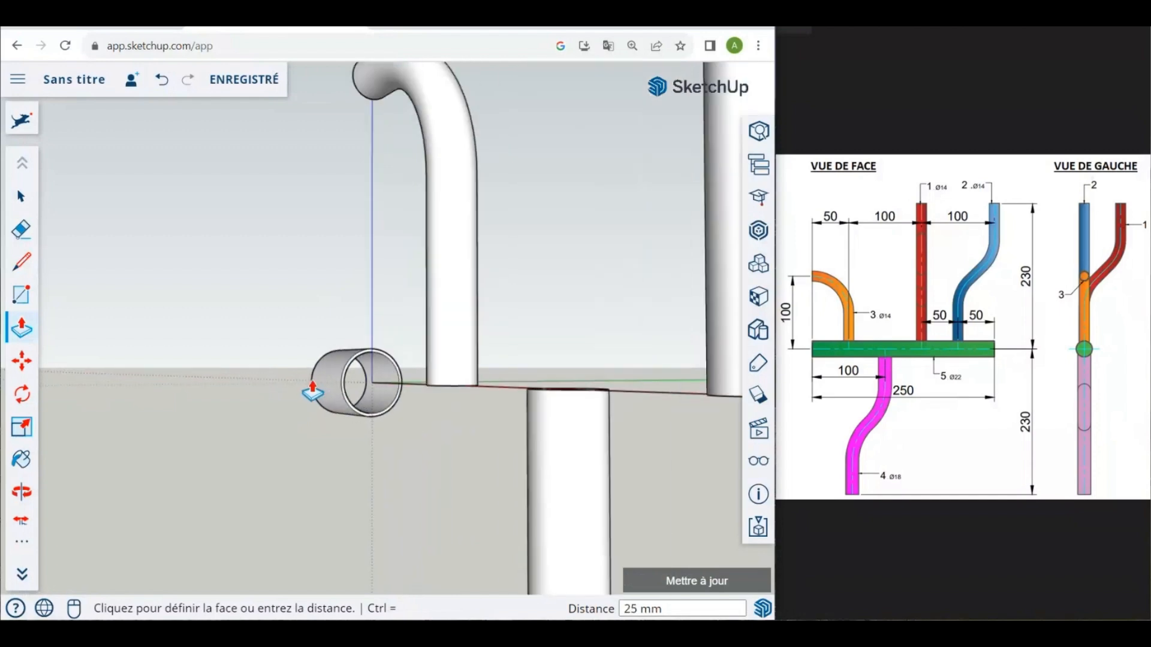
{"action": "scroll", "coordinate": [483, 391], "scroll_direction": "up", "scroll_amount": 2}
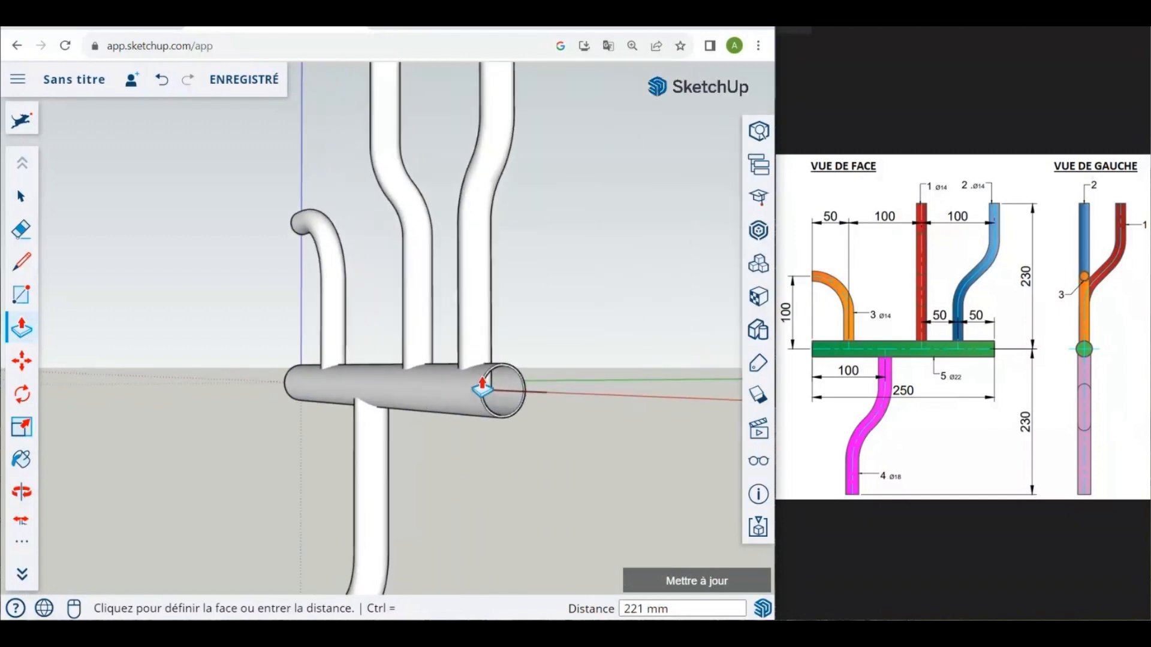
{"action": "scroll", "coordinate": [550, 391], "scroll_direction": "up", "scroll_amount": 4}
{"action": "middle_click_drag", "start_coordinate": [551, 393], "coordinate": [527, 390]}
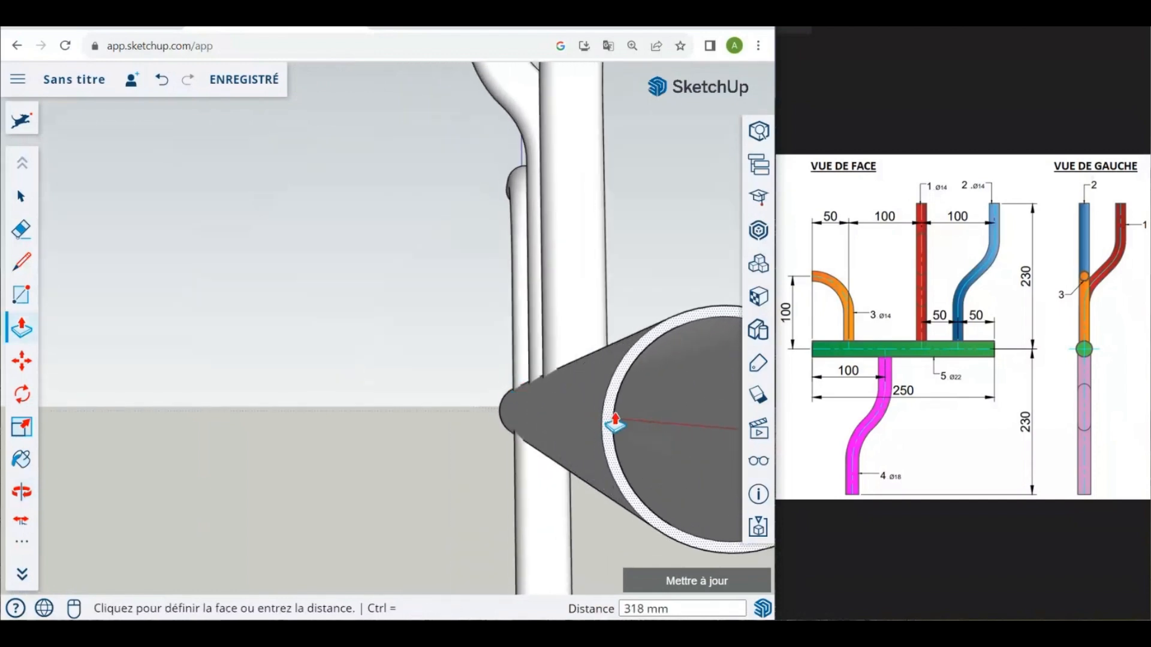
{"action": "scroll", "coordinate": [528, 400], "scroll_direction": "down", "scroll_amount": 3}
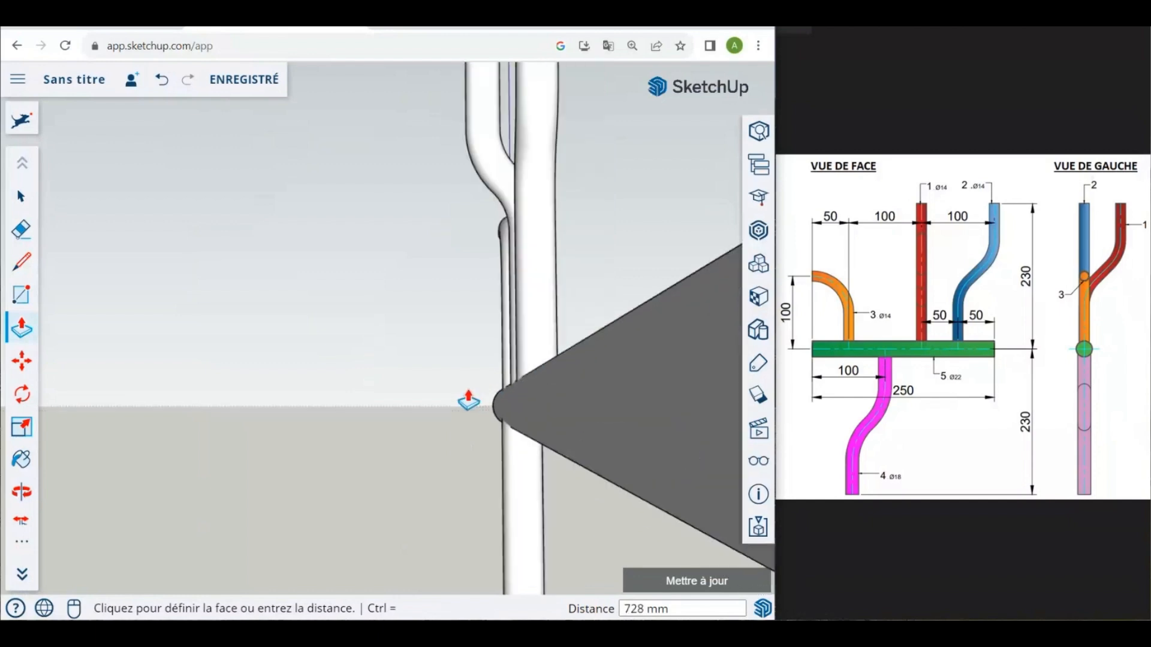
{"action": "middle_click_drag", "start_coordinate": [585, 406], "coordinate": [488, 411]}
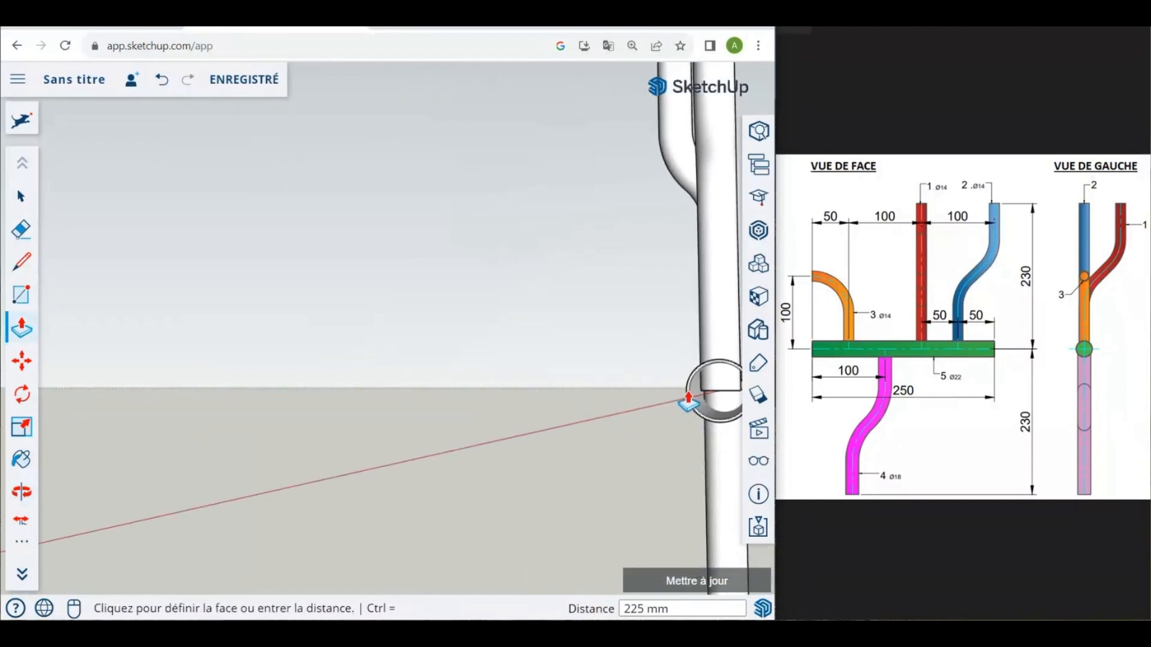
{"action": "middle_click_drag", "start_coordinate": [710, 398], "coordinate": [689, 410]}
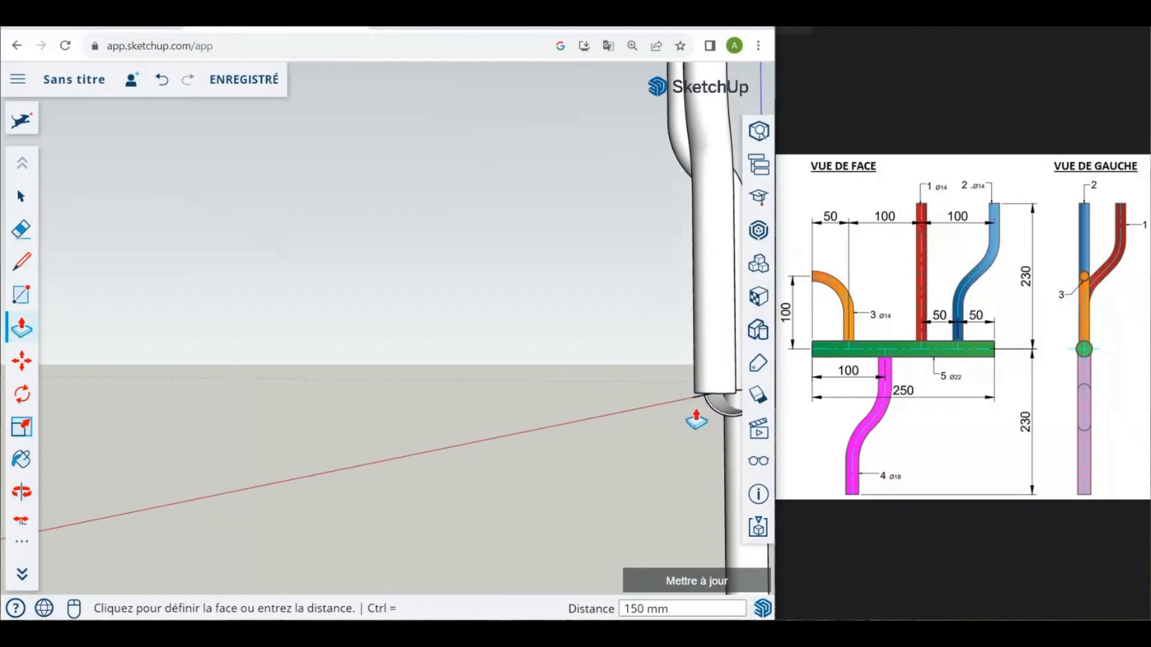
{"action": "middle_click_drag", "start_coordinate": [696, 411], "coordinate": [619, 430]}
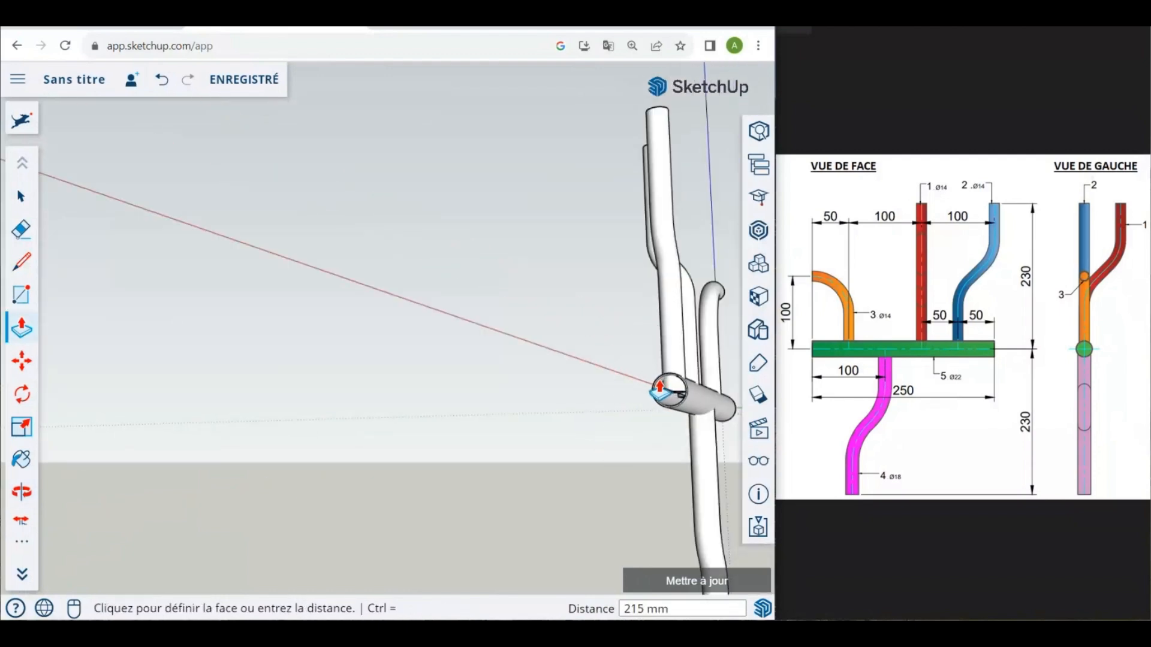
{"action": "left_click", "coordinate": [656, 387]}
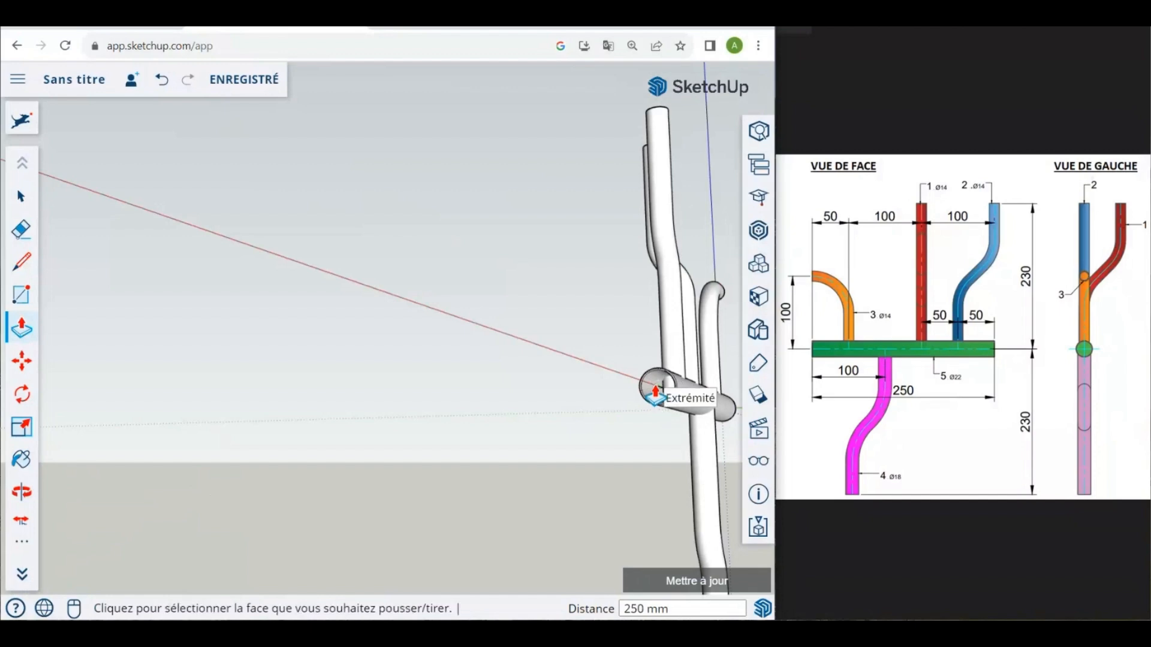
Step: Select all geometry of the main pipe, excluding the four bent tubes, and make it a group
{"action": "scroll", "coordinate": [452, 447], "scroll_direction": "down", "scroll_amount": 2}
{"action": "middle_click_drag", "start_coordinate": [453, 447], "coordinate": [293, 432]}
{"action": "middle_click_drag", "start_coordinate": [252, 379], "coordinate": [388, 406]}
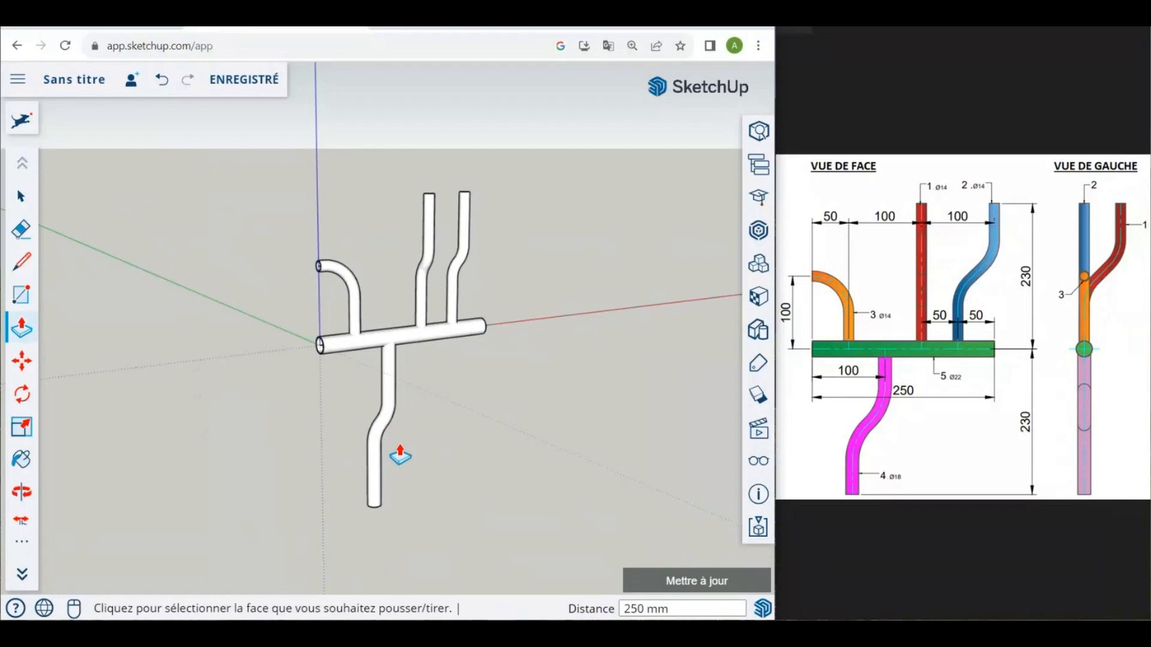
{"action": "scroll", "coordinate": [327, 435], "scroll_direction": "up", "scroll_amount": 1}
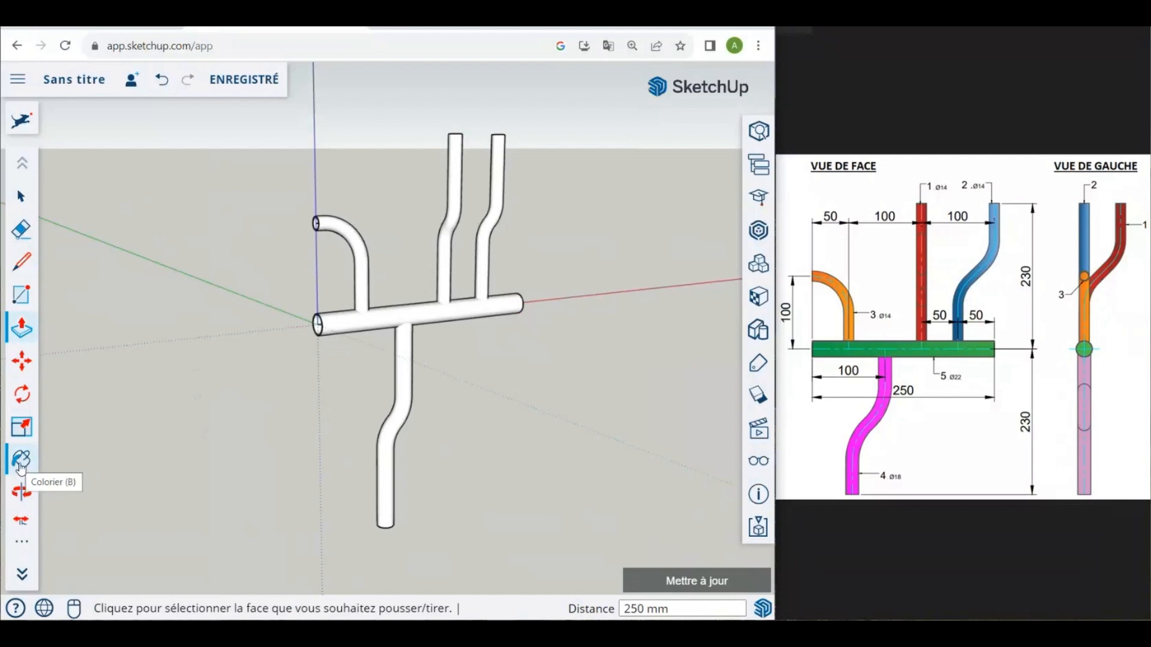
{"action": "scroll", "coordinate": [367, 154], "scroll_direction": "up", "scroll_amount": 2}
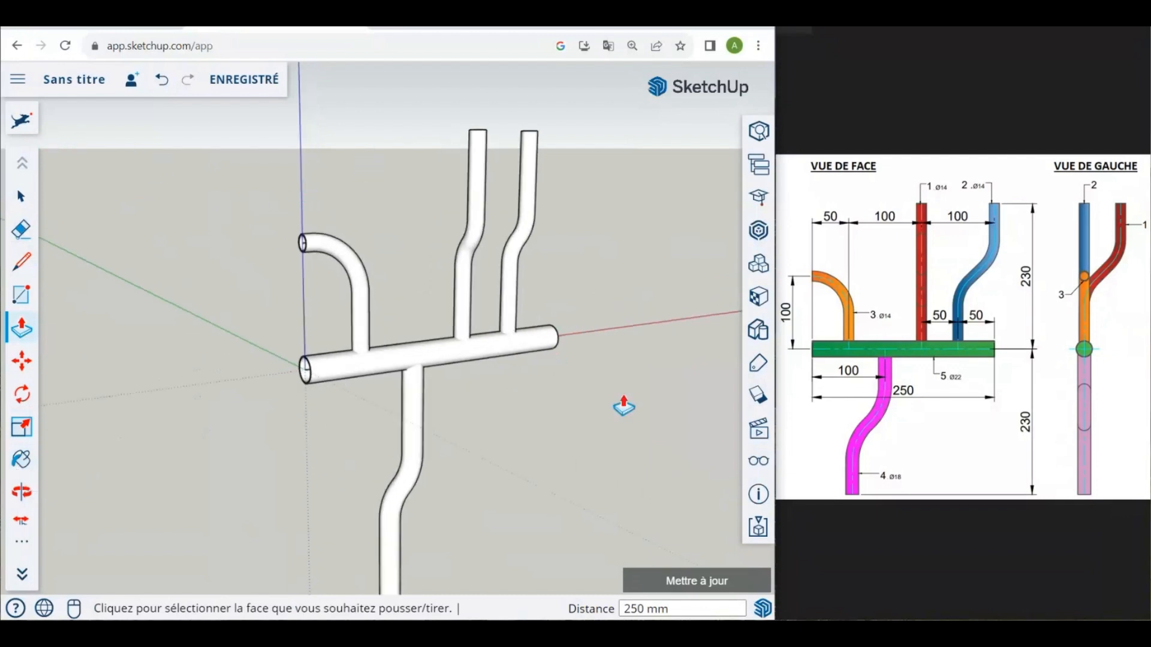
{"action": "middle_click_drag", "start_coordinate": [638, 413], "coordinate": [431, 367]}
{"action": "left_click", "coordinate": [25, 200]}
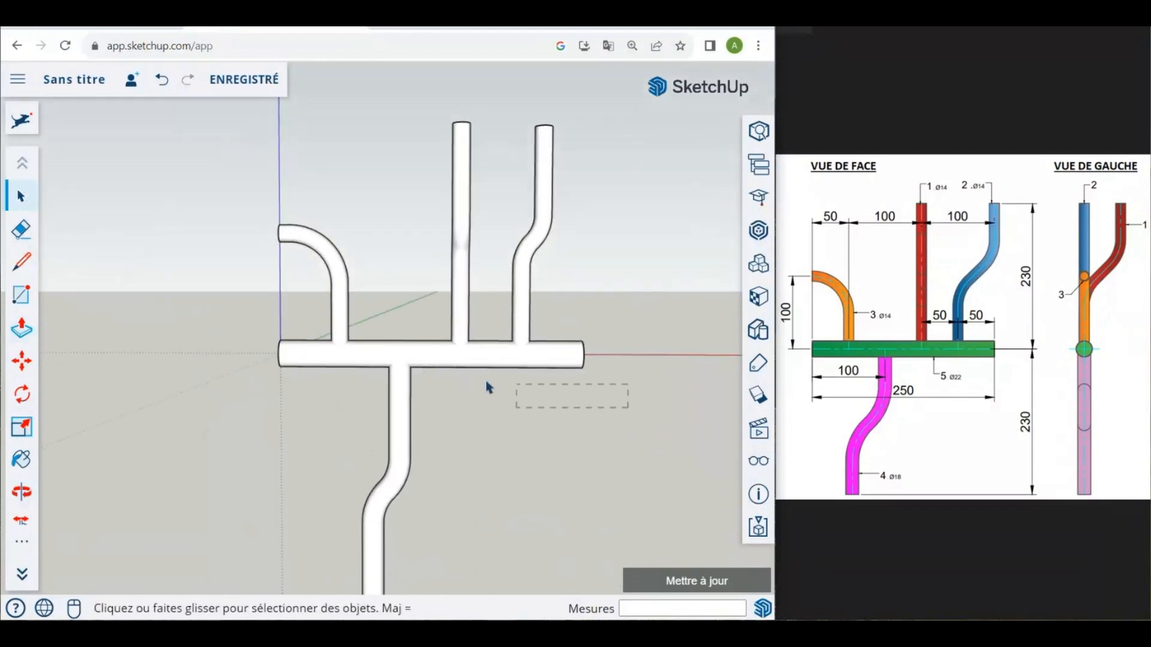
{"action": "left_click_drag", "start_coordinate": [238, 332], "coordinate": [239, 332]}
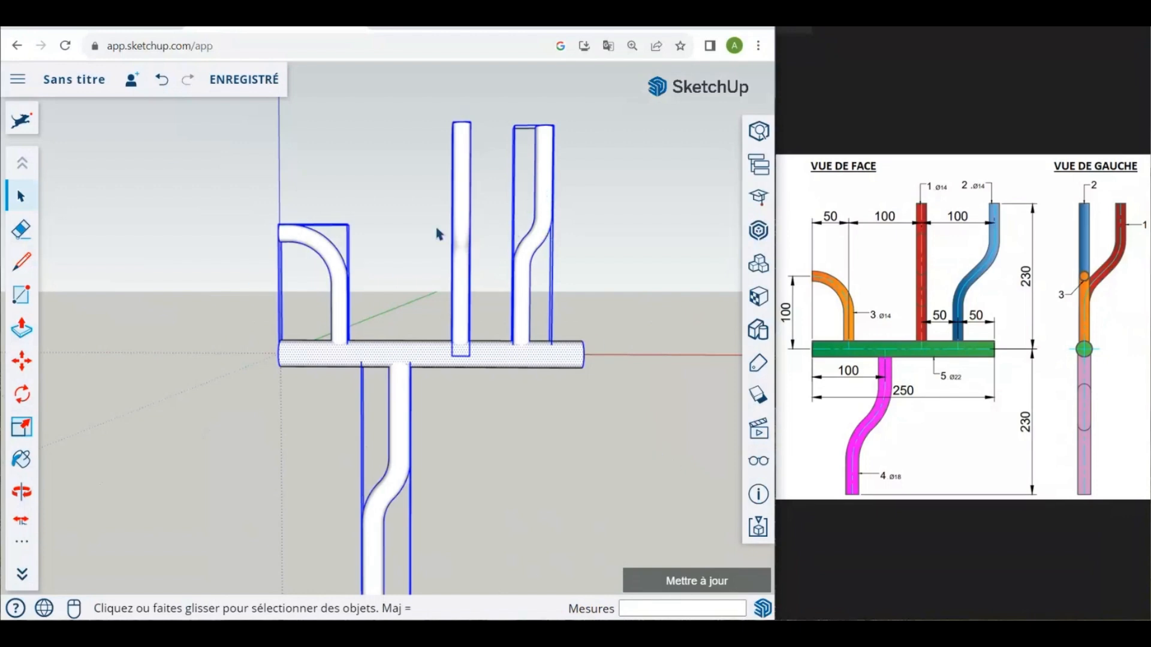
{"action": "left_click", "coordinate": [543, 193], "text": "shift"}
{"action": "left_click", "coordinate": [468, 181], "text": "shift"}
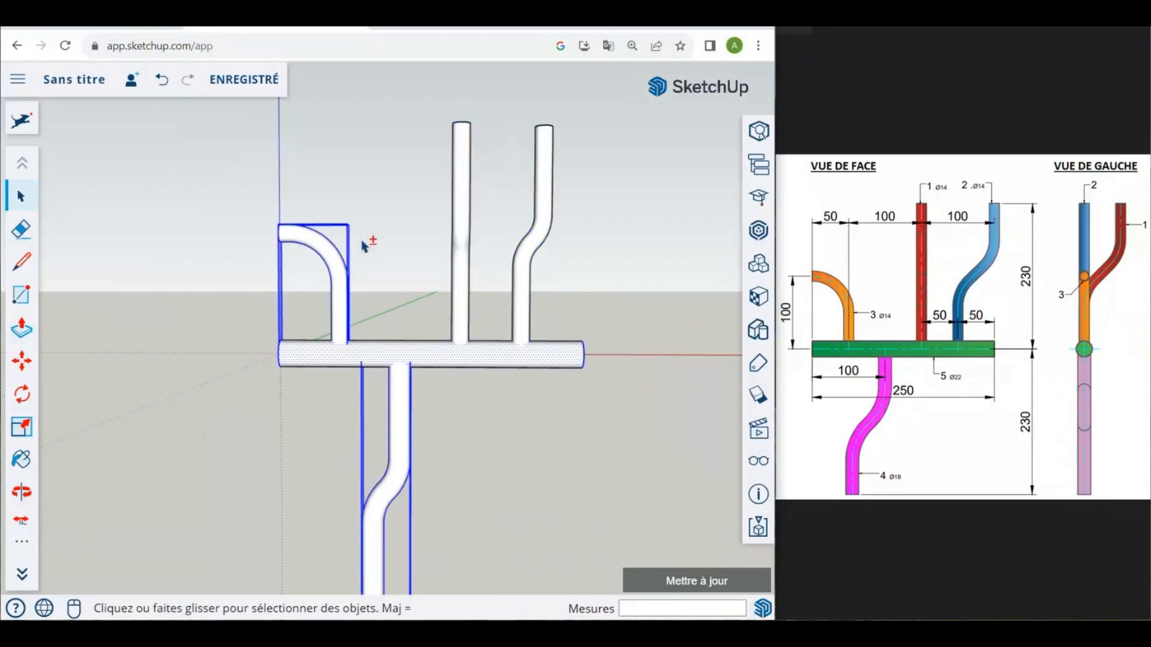
{"action": "left_click", "coordinate": [332, 266], "text": "shift"}
{"action": "left_click", "coordinate": [408, 451], "text": "shift"}
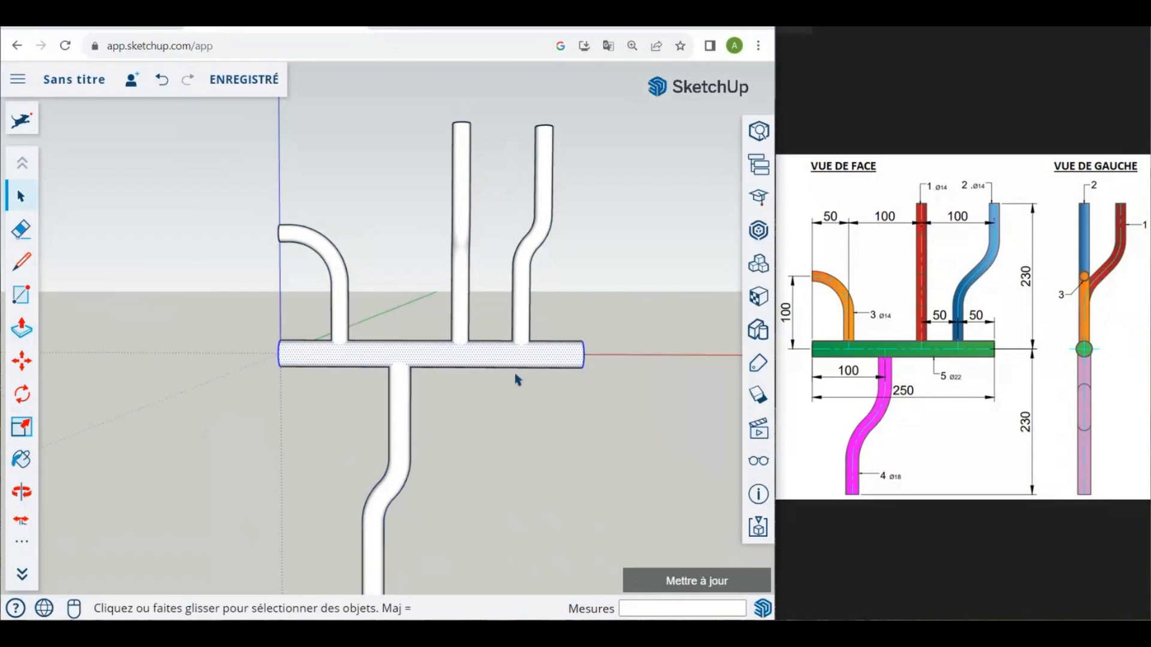
{"action": "mouse_move", "coordinate": [517, 380]}
{"action": "middle_mouse_down"}
{"action": "mouse_move", "coordinate": [527, 385]}
{"action": "mouse_move", "coordinate": [258, 367]}
{"action": "mouse_move", "coordinate": [516, 360]}
{"action": "middle_mouse_up"}
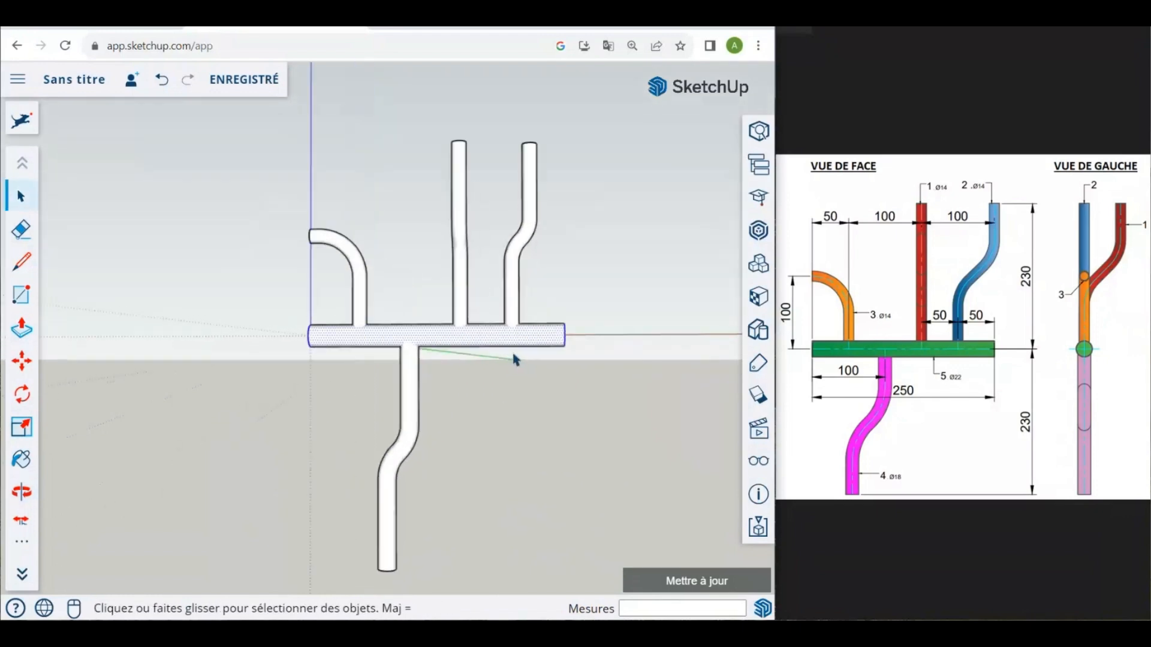
{"action": "scroll", "coordinate": [516, 360], "scroll_direction": "up", "scroll_amount": 1}
{"action": "right_click", "coordinate": [429, 343]}
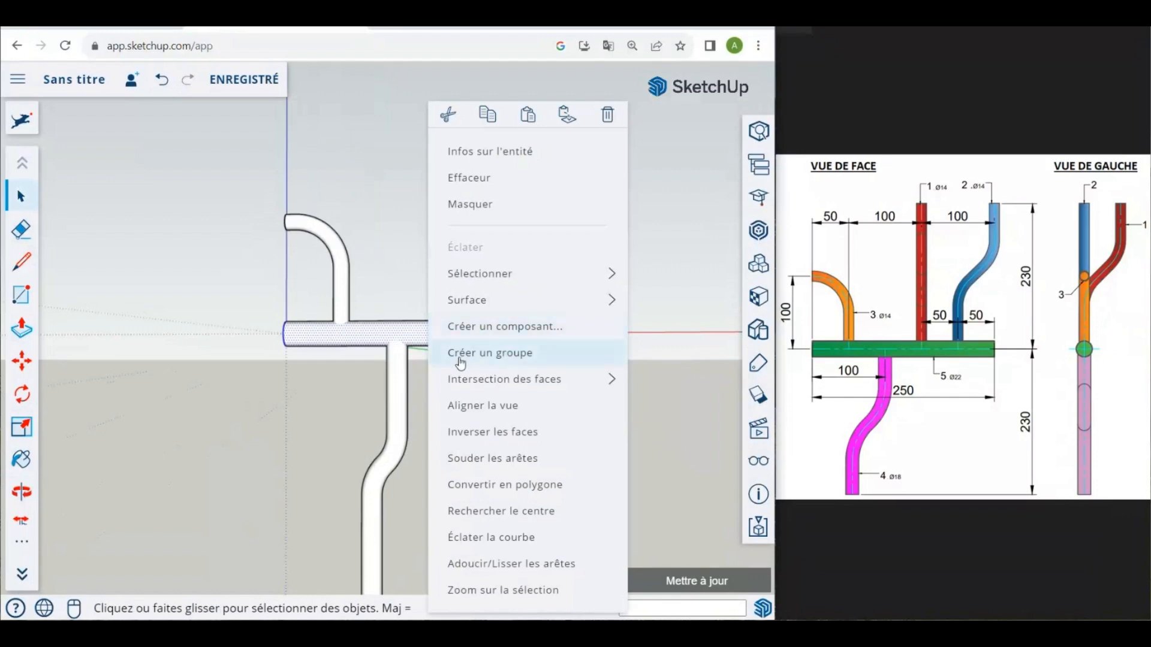
{"action": "left_click", "coordinate": [459, 355]}
Step: Check that the four bent tubes and the main pipe can each be selected as separate objects
{"action": "middle_click_drag", "start_coordinate": [384, 334], "coordinate": [577, 346]}
{"action": "left_click", "coordinate": [506, 264]}
{"action": "left_click", "coordinate": [454, 270]}
{"action": "left_click", "coordinate": [390, 410]}
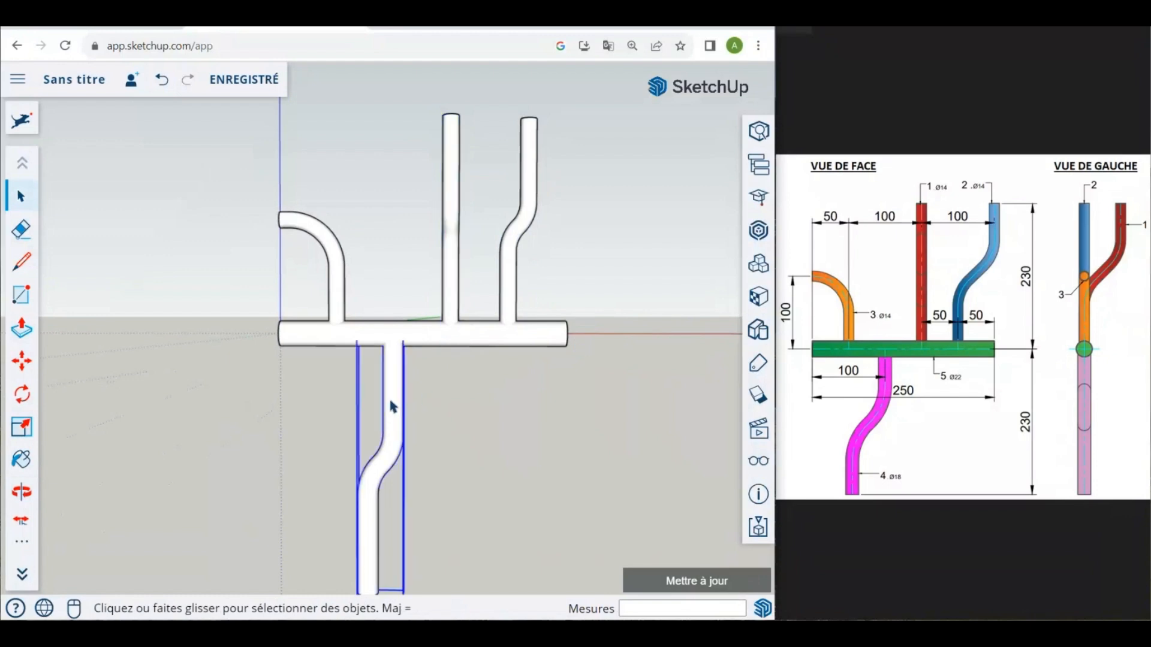
{"action": "left_click", "coordinate": [339, 258]}
{"action": "scroll", "coordinate": [449, 330], "scroll_direction": "down", "scroll_amount": 3}
{"action": "middle_click_drag", "start_coordinate": [471, 345], "coordinate": [478, 352]}
{"action": "scroll", "coordinate": [479, 359], "scroll_direction": "up", "scroll_amount": 2}
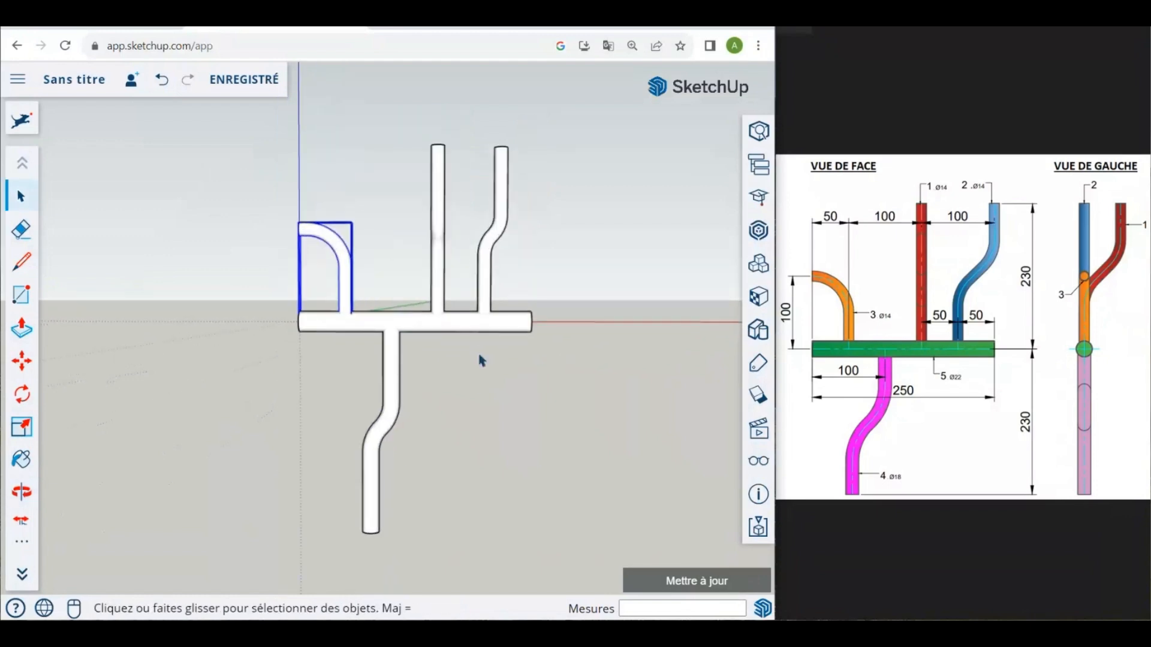
{"action": "left_click", "coordinate": [112, 204]}
{"action": "scroll", "coordinate": [243, 245], "scroll_direction": "up", "scroll_amount": 2}
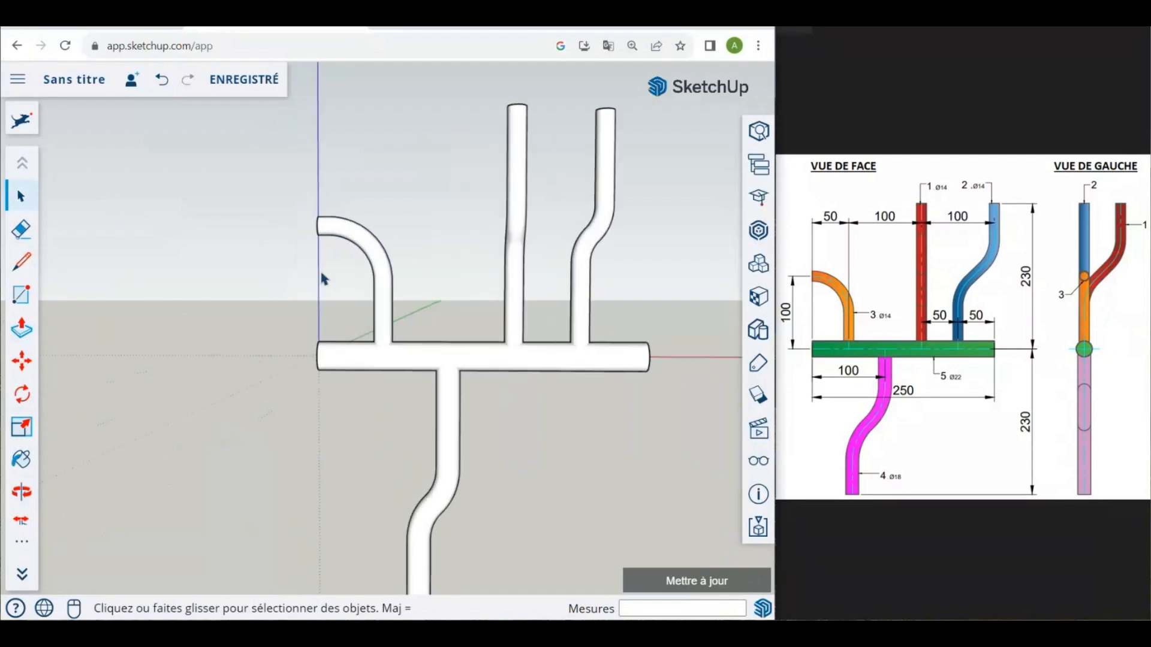
{"action": "scroll", "coordinate": [384, 278], "scroll_direction": "down", "scroll_amount": 2}
{"action": "left_click", "coordinate": [372, 277]}
{"action": "left_click", "coordinate": [460, 347]}
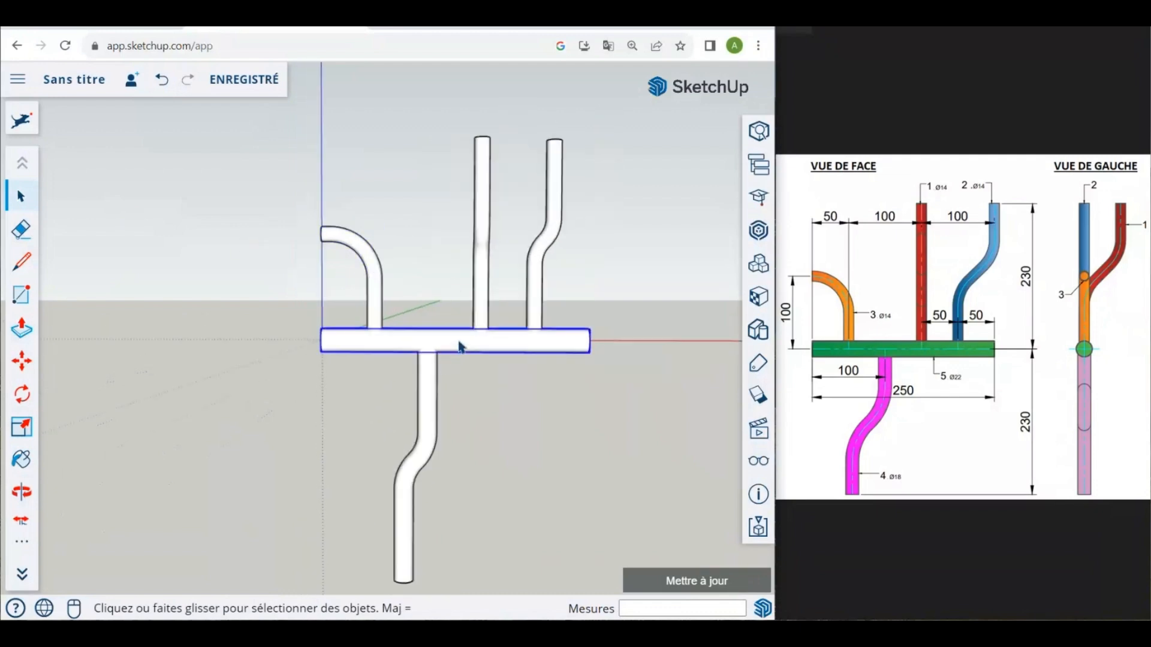
Step: Paint the elbow tube with the Ty_Orange material and the horizontal main pipe with Ty_Vert
{"action": "left_click", "coordinate": [21, 459]}
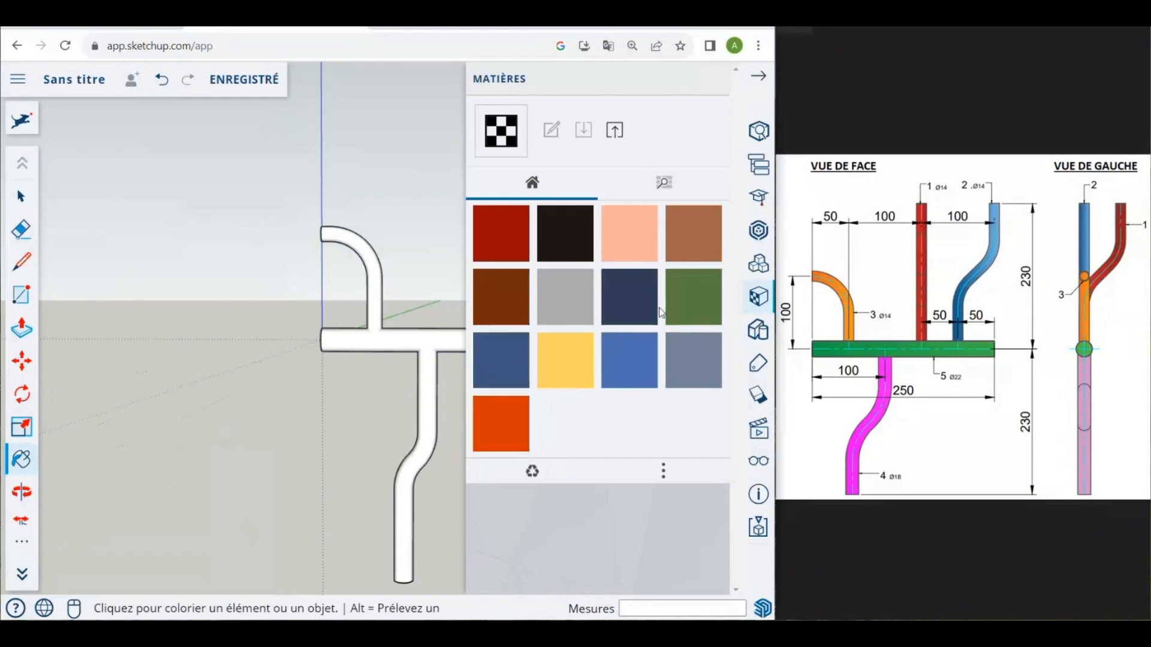
{"action": "left_click", "coordinate": [502, 427]}
{"action": "left_click", "coordinate": [382, 259]}
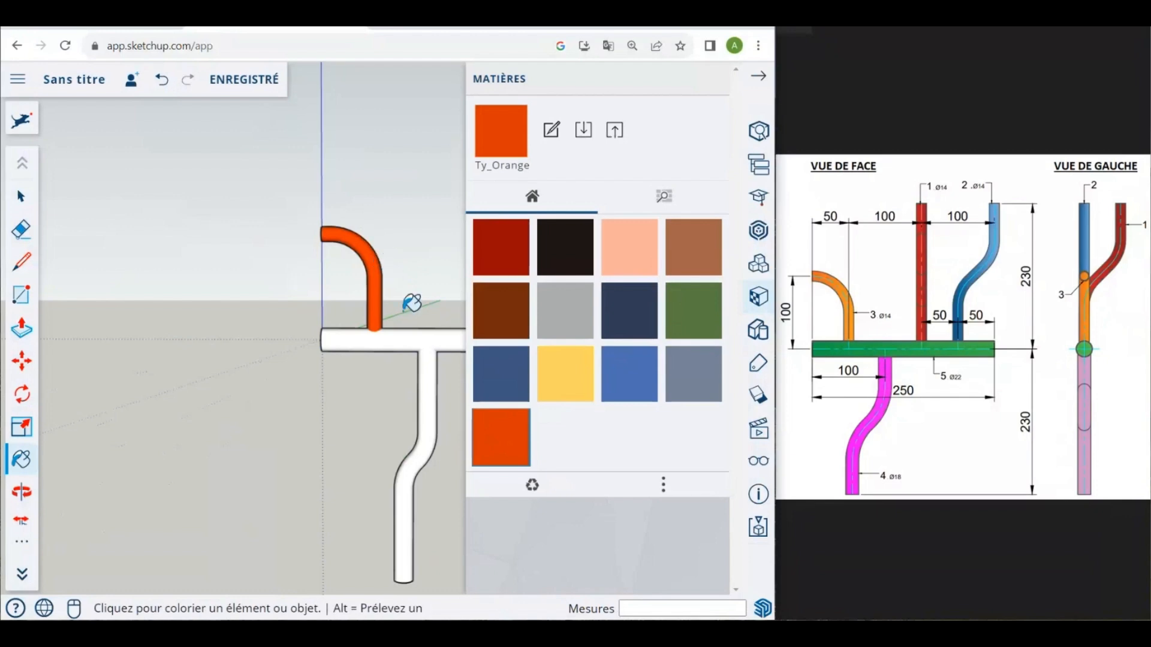
{"action": "left_click", "coordinate": [701, 328]}
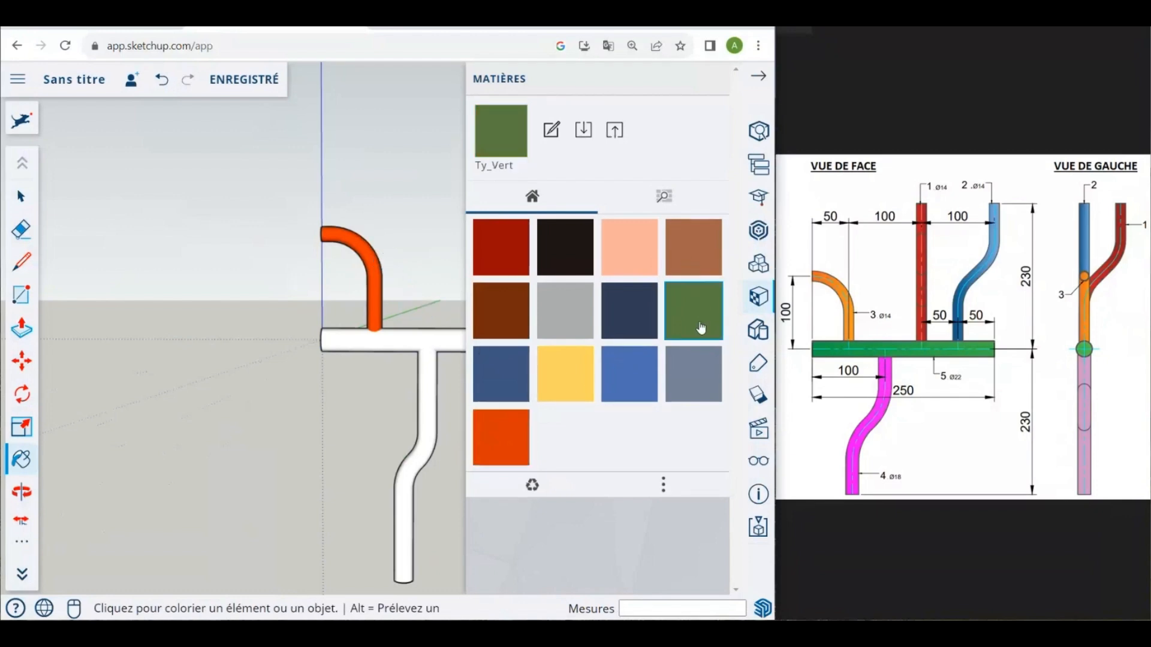
{"action": "left_click", "coordinate": [380, 341]}
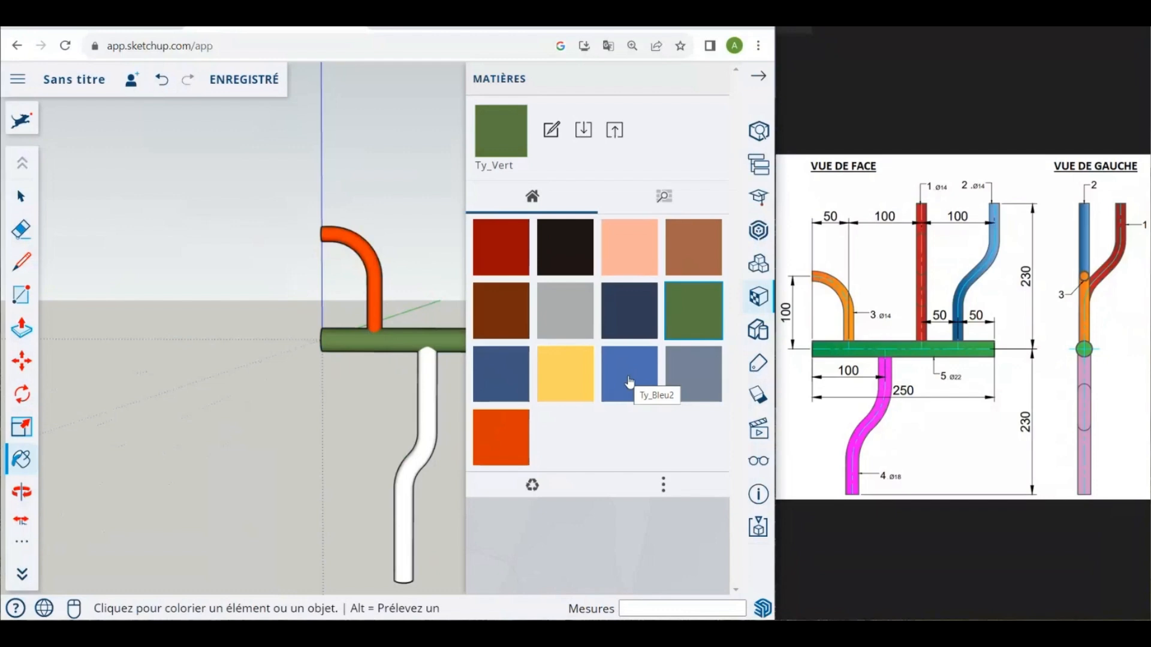
Step: Paint the downward S-bent tube with the Ty_Skin material
{"action": "left_click", "coordinate": [640, 262]}
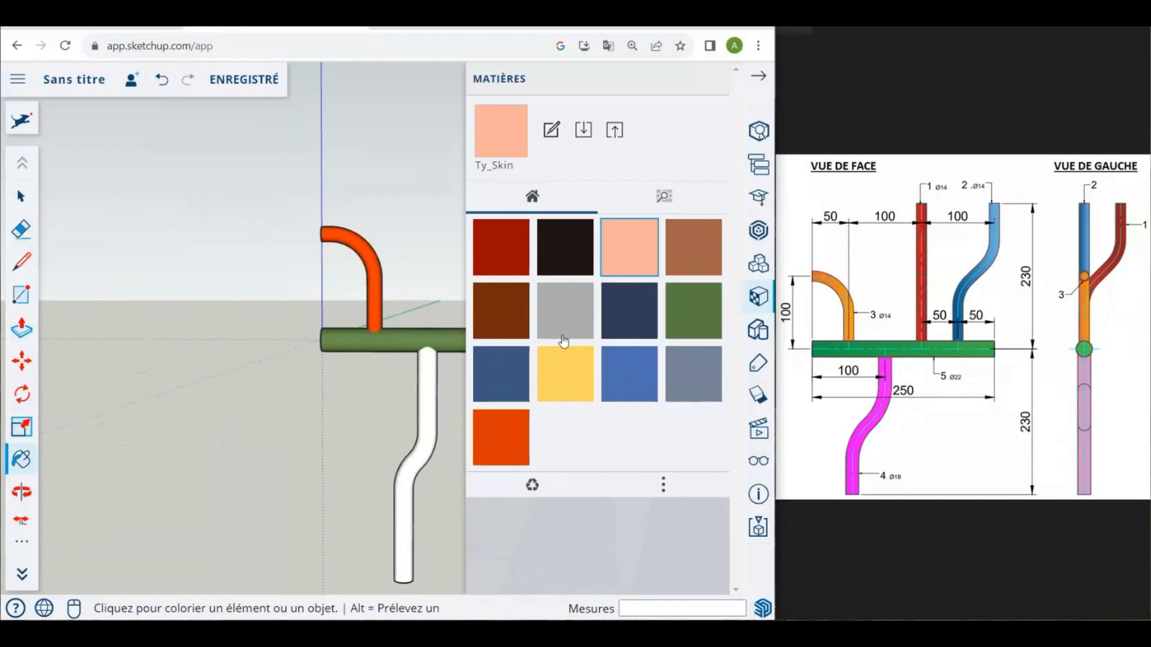
{"action": "left_click", "coordinate": [428, 389]}
{"action": "scroll", "coordinate": [304, 378], "scroll_direction": "down", "scroll_amount": 3}
{"action": "scroll", "coordinate": [393, 306], "scroll_direction": "up", "scroll_amount": 1}
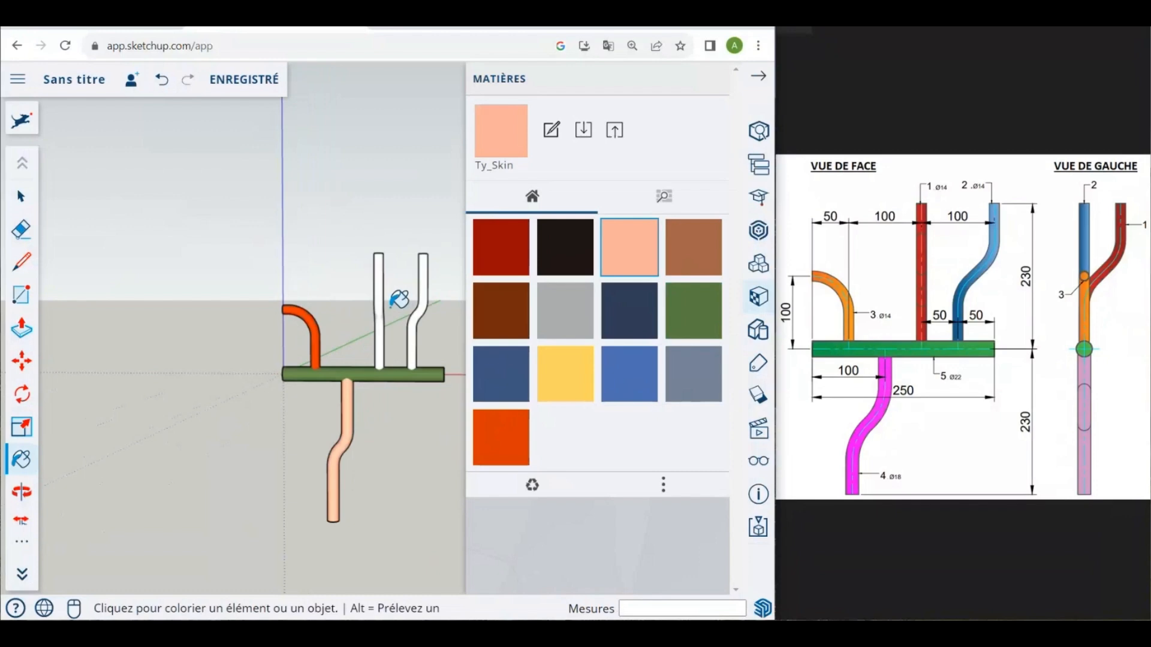
Step: Paint the upward tube at 150 mm with Ty_Brown2 and the one at 200 mm with Ty_Bleu3, then close the materials
{"action": "left_click", "coordinate": [506, 310]}
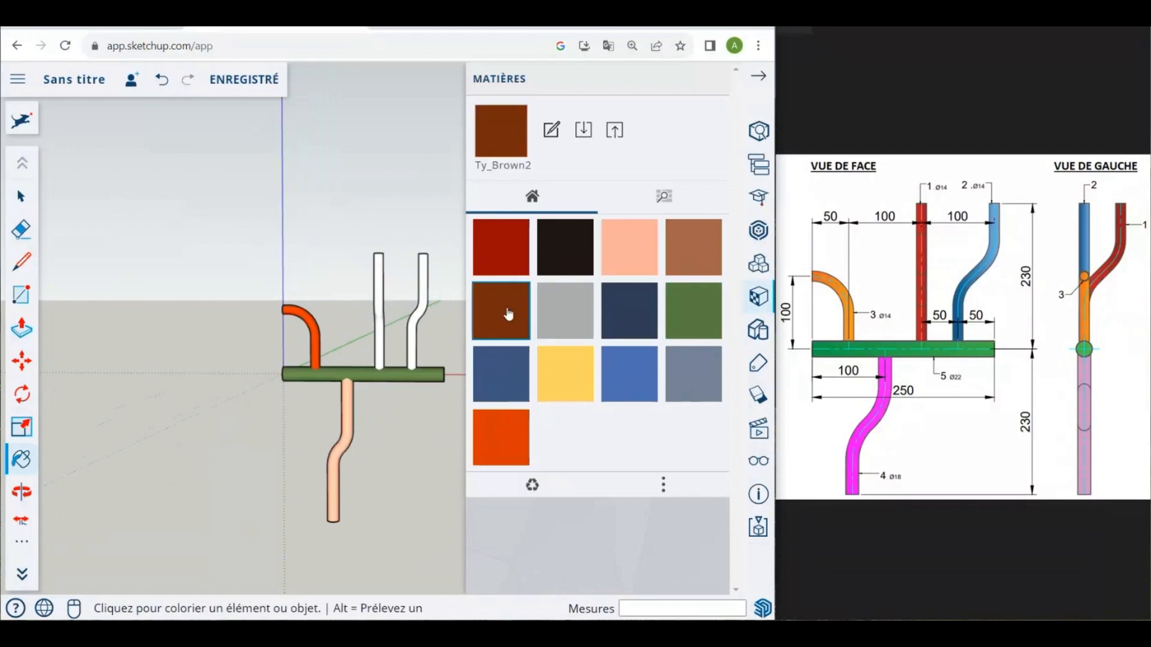
{"action": "left_click", "coordinate": [380, 279]}
{"action": "scroll", "coordinate": [425, 291], "scroll_direction": "up", "scroll_amount": 1}
{"action": "scroll", "coordinate": [425, 291], "scroll_direction": "up", "scroll_amount": 1}
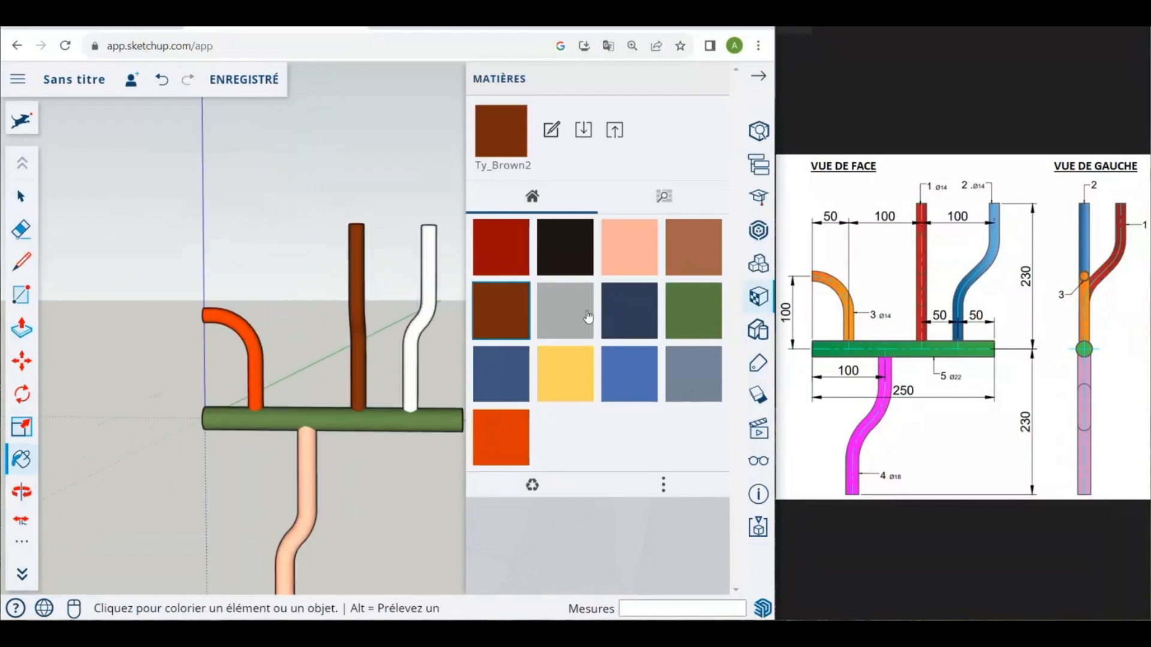
{"action": "left_click", "coordinate": [502, 371]}
{"action": "left_click", "coordinate": [435, 258]}
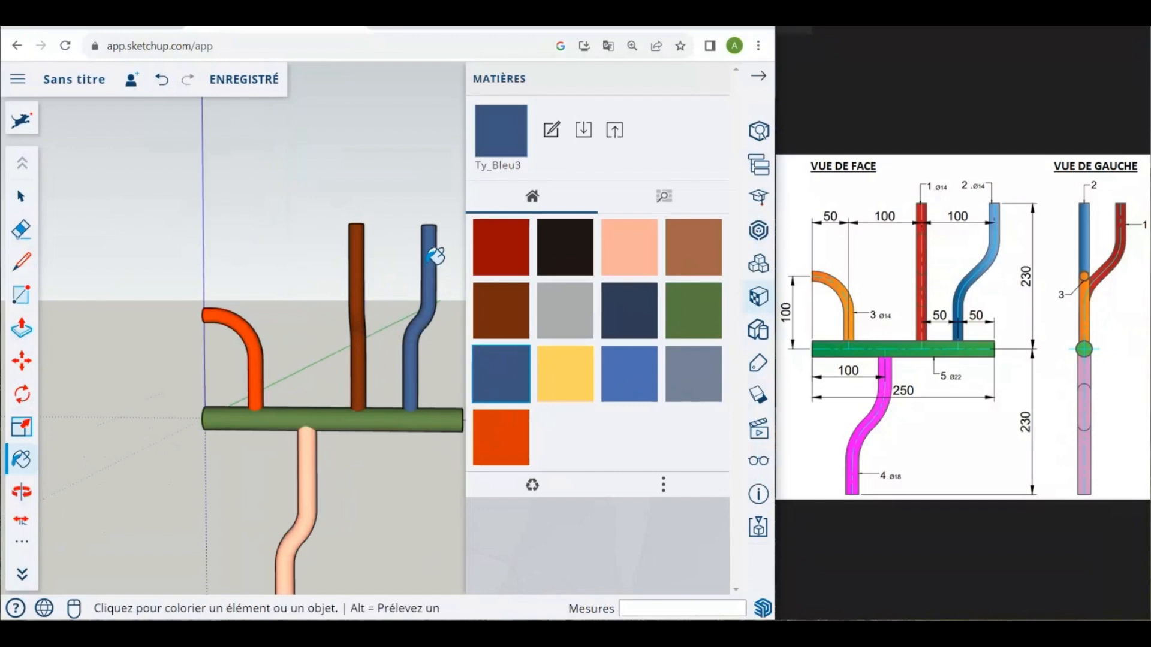
{"action": "left_click", "coordinate": [759, 76]}
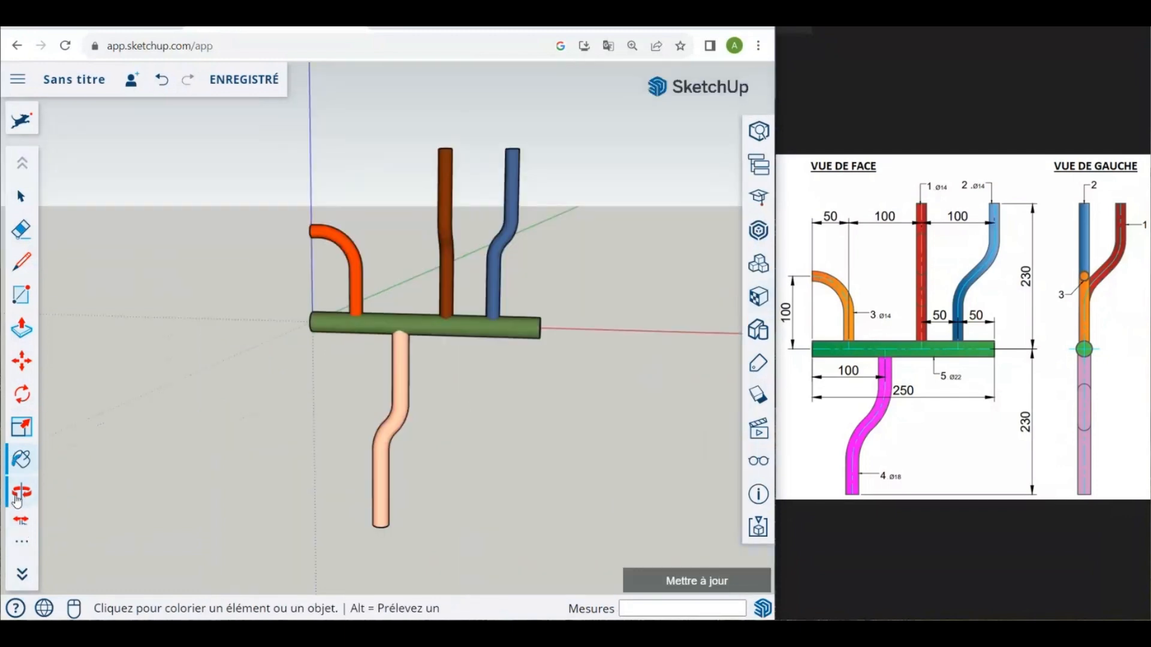
Step: Open the full set of additional drawing and annotation tools
{"action": "left_click", "coordinate": [24, 581]}
{"action": "left_click", "coordinate": [21, 541]}
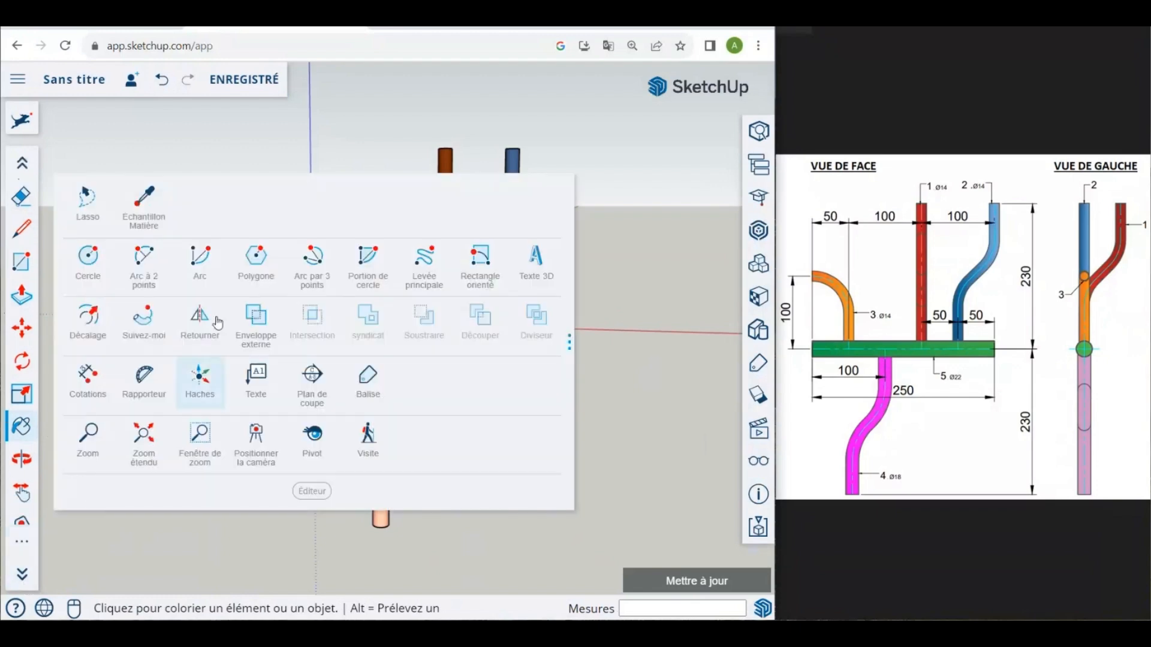